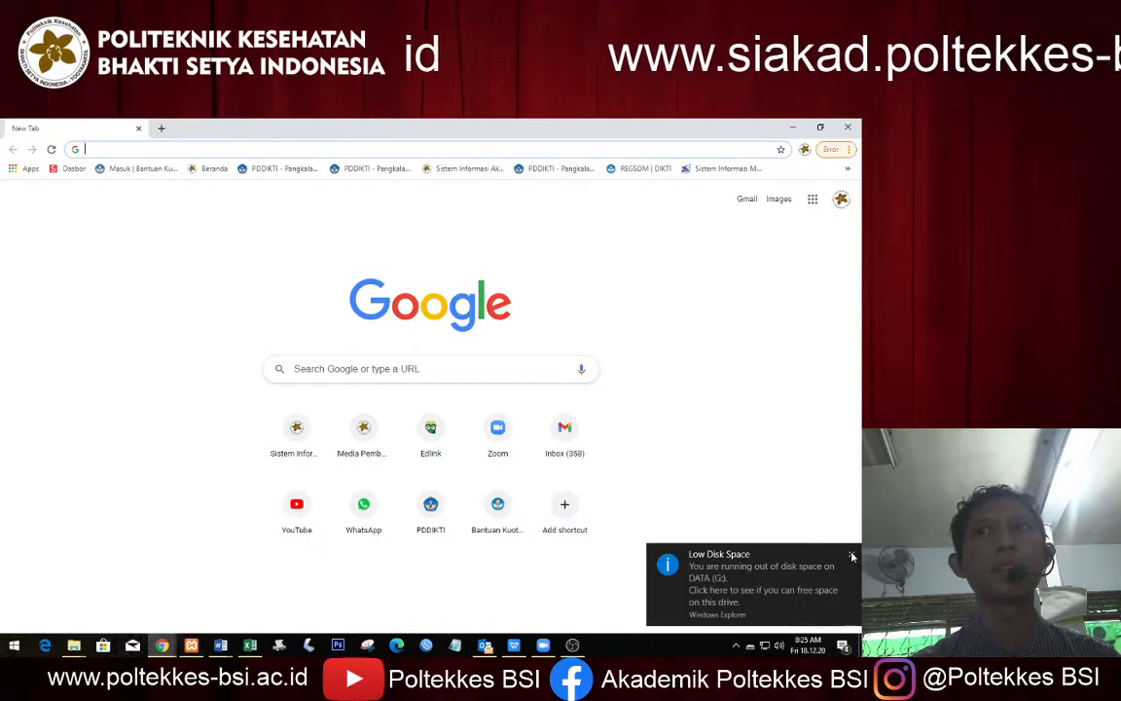
pyautogui.click(851, 557)
pyautogui.click(573, 646)
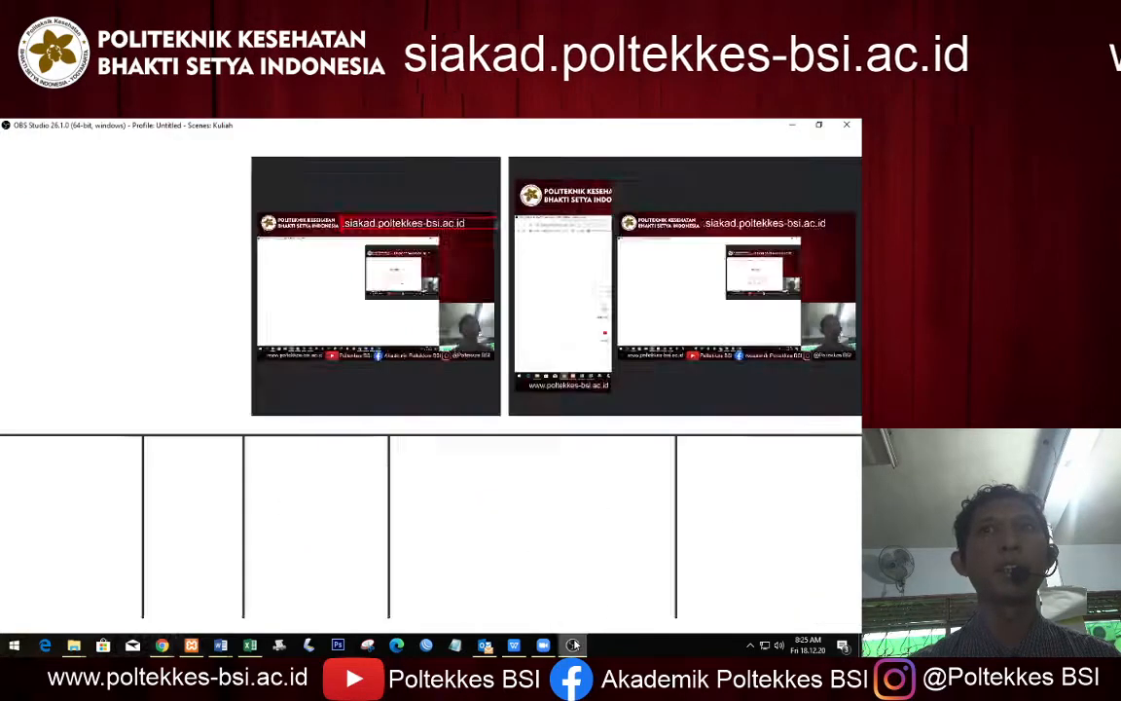
pyautogui.click(574, 644)
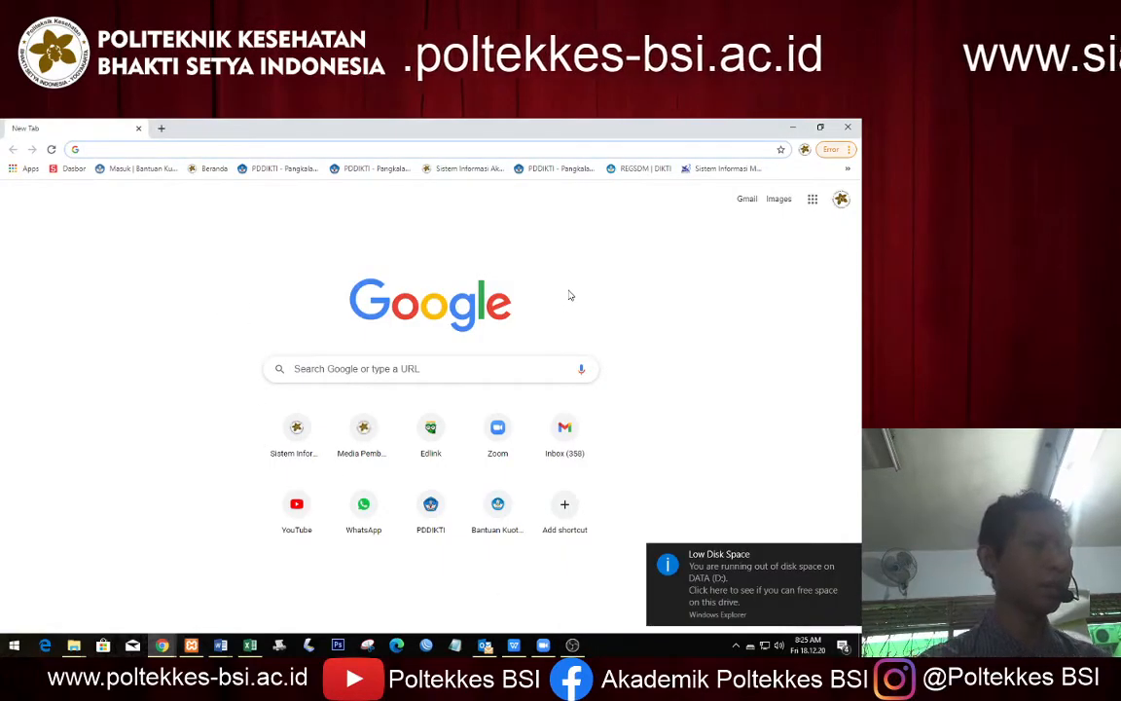
# Step: Open siakad.poltekkes-bsi.ac.id in the browser and log out of the session that is still active
pyautogui.click(209, 151)
pyautogui.write('siakad.poltekkes-bsi.ac.id')
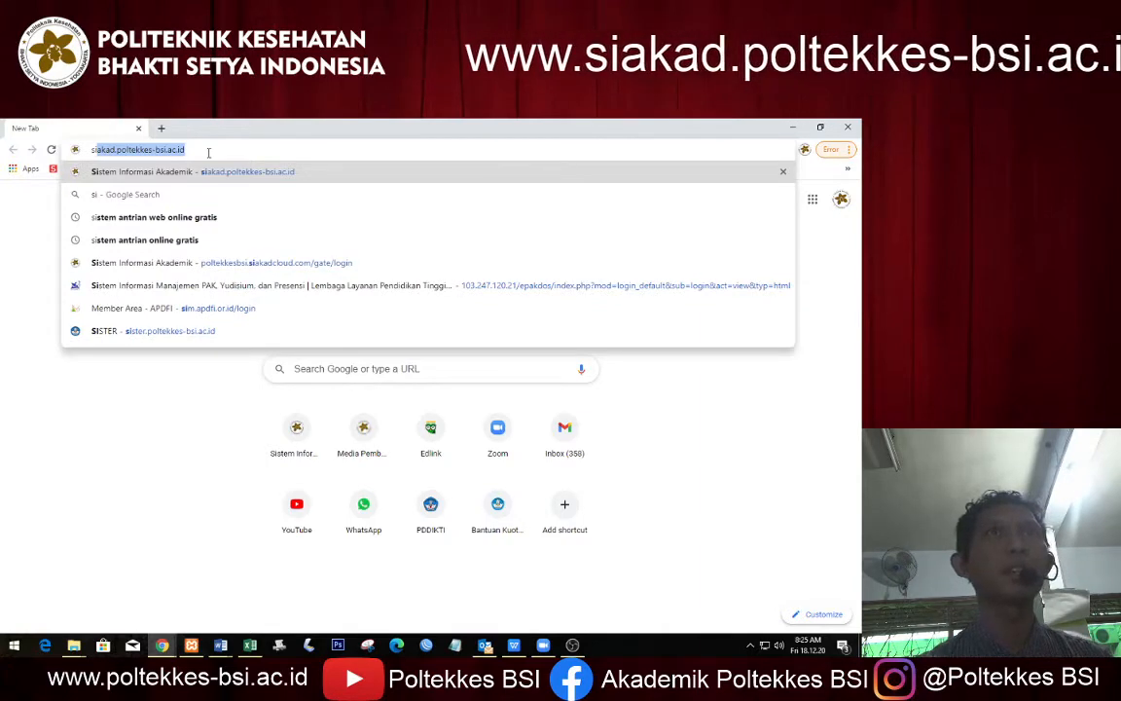
pyautogui.press('Return')
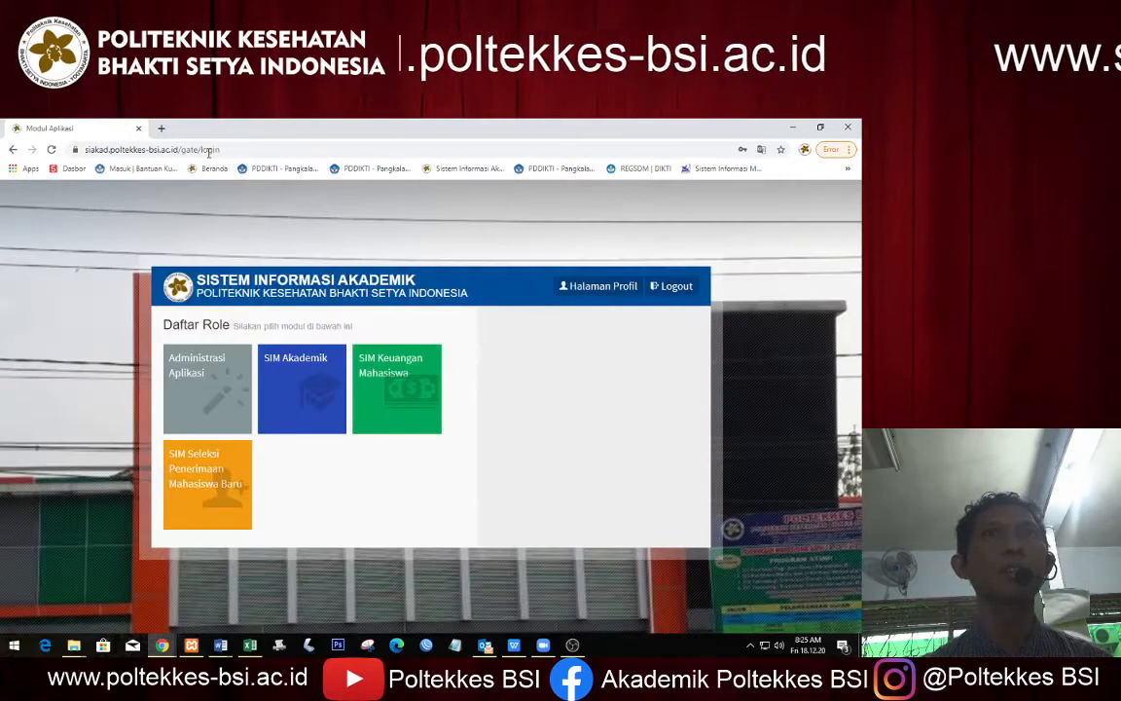
pyautogui.click(670, 291)
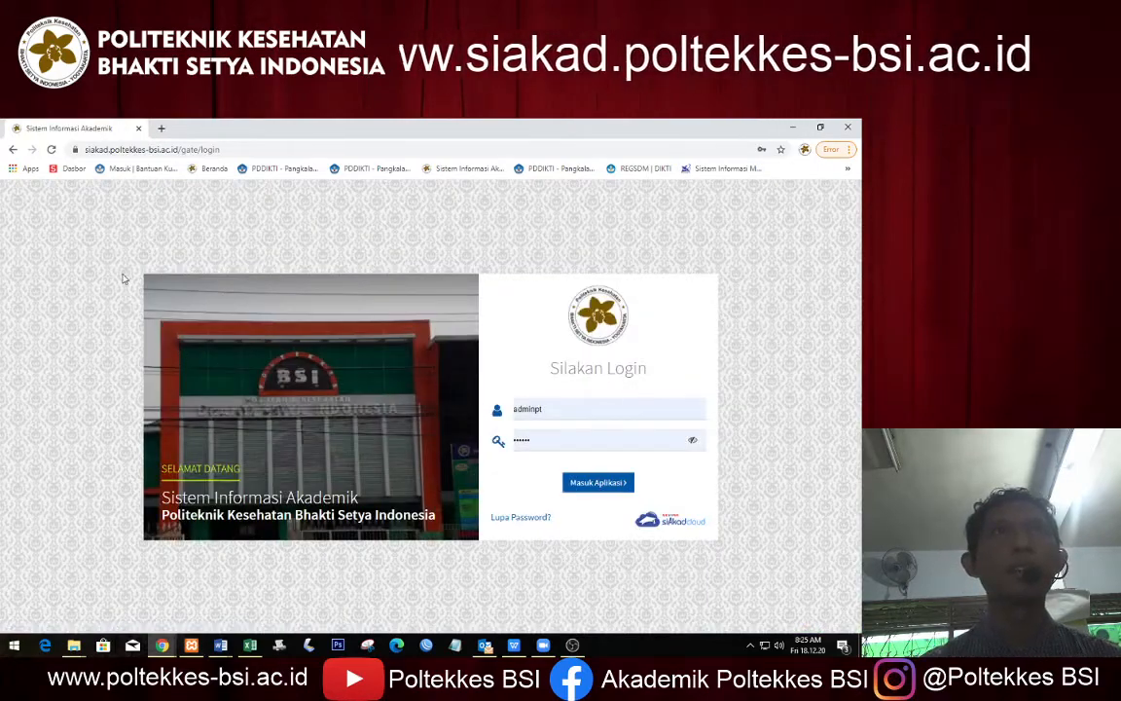
# Step: Replace the prefilled login with the lecturer's saved username and password and sign in
pyautogui.click(555, 414)
pyautogui.moveTo(555, 415); pyautogui.dragTo(481, 417)
pyautogui.press('BackSpace')
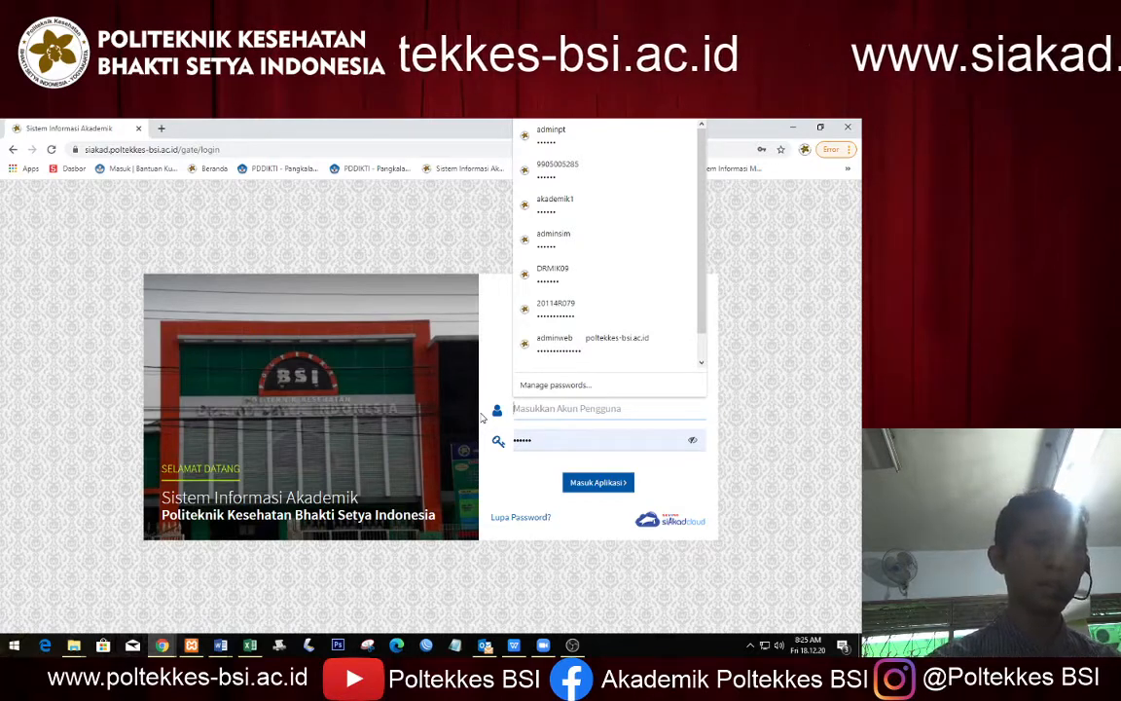
pyautogui.write('9')
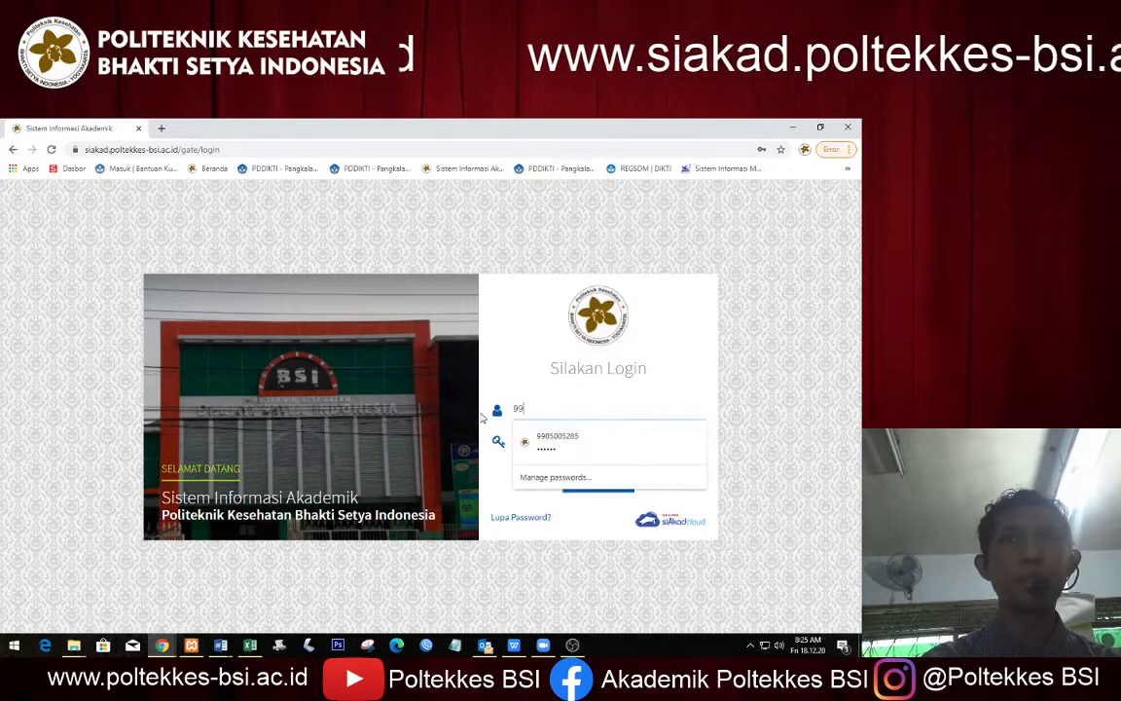
pyautogui.write('9')
pyautogui.click(597, 445)
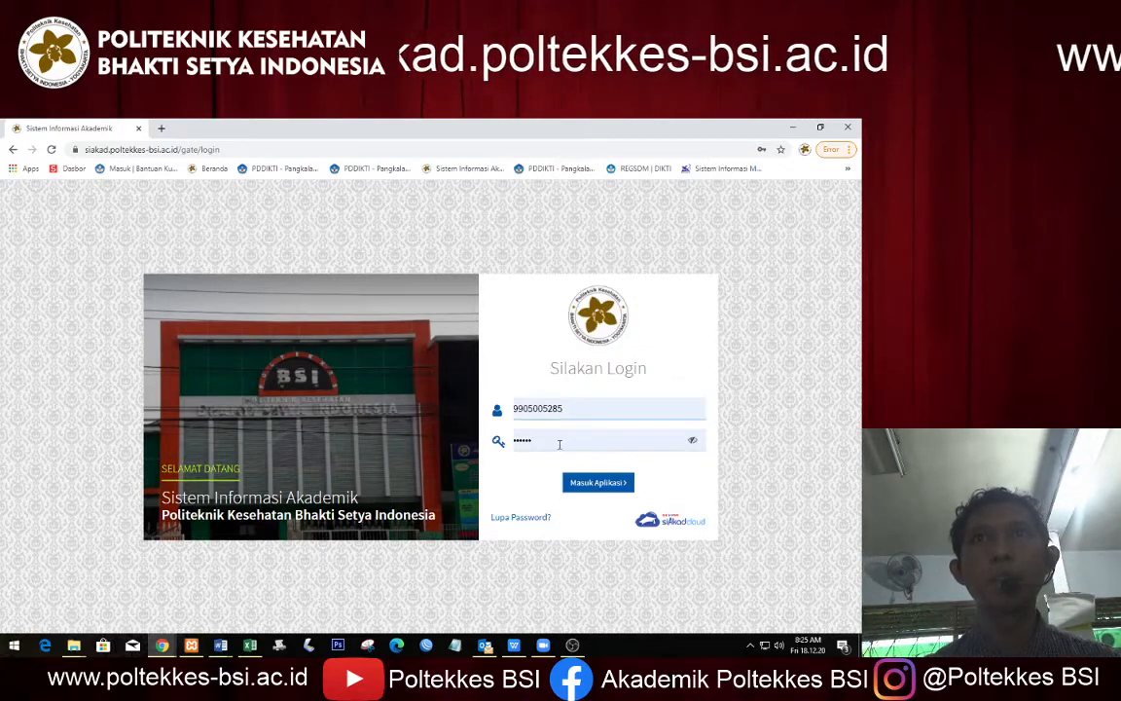
pyautogui.click(597, 482)
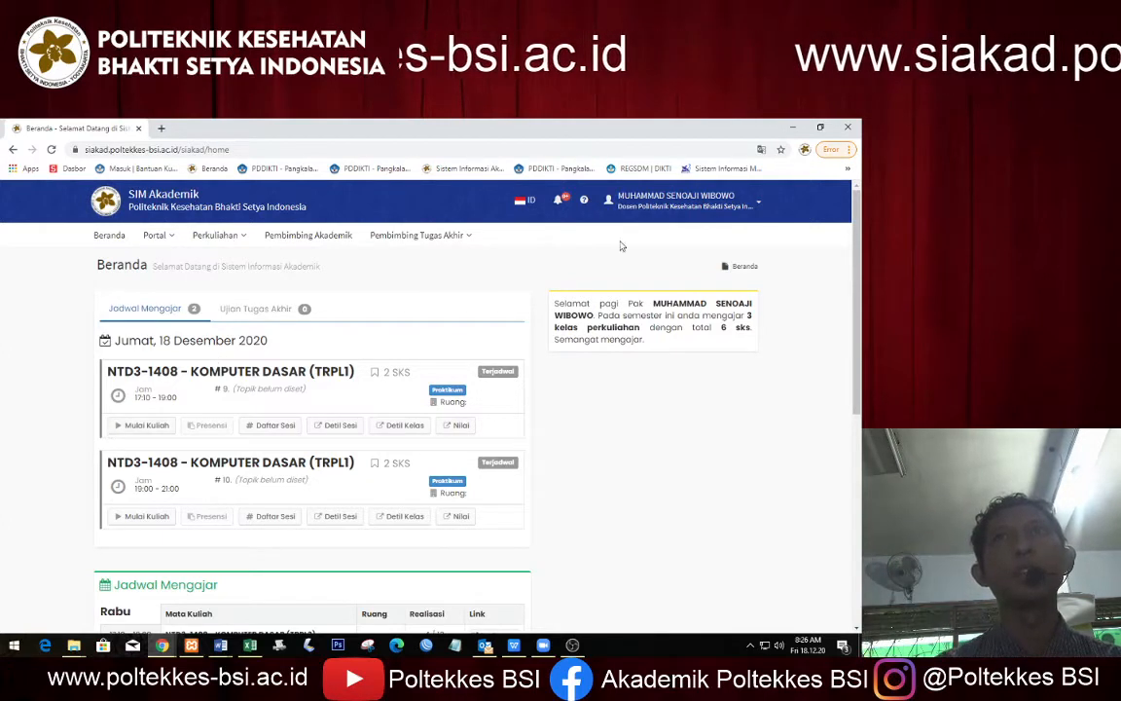
# Step: Log out of the lecturer account and sign in with the university administrator's saved username and password
pyautogui.click(662, 199)
pyautogui.click(678, 317)
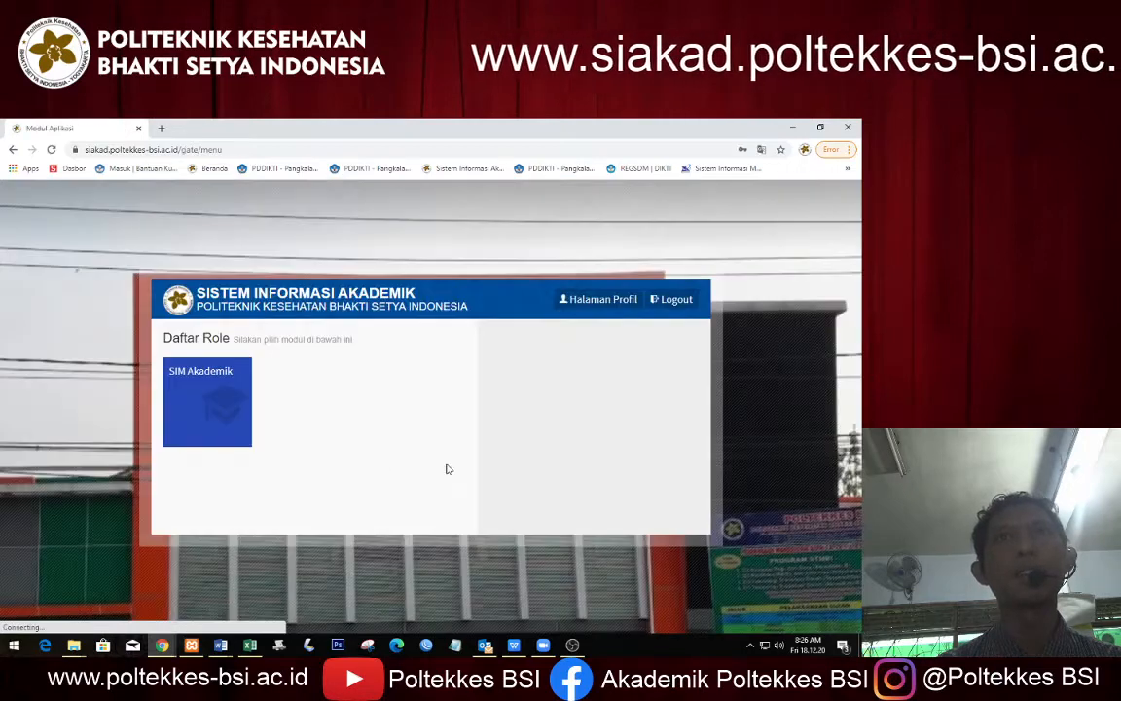
pyautogui.click(668, 304)
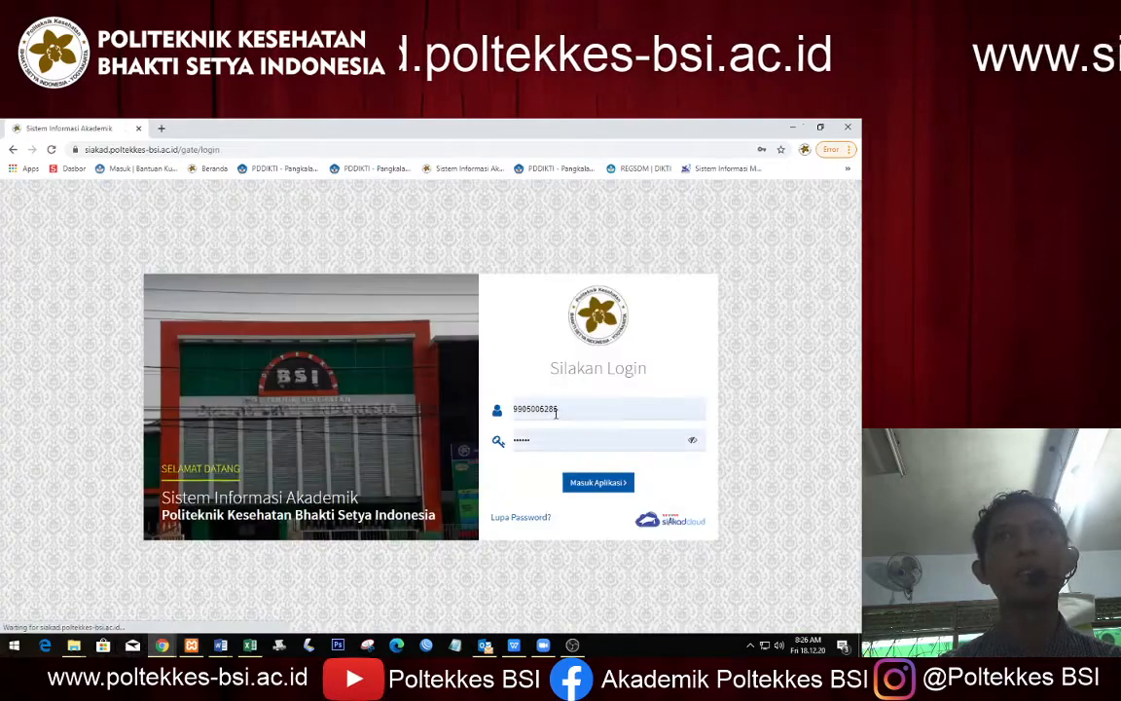
pyautogui.click(574, 404)
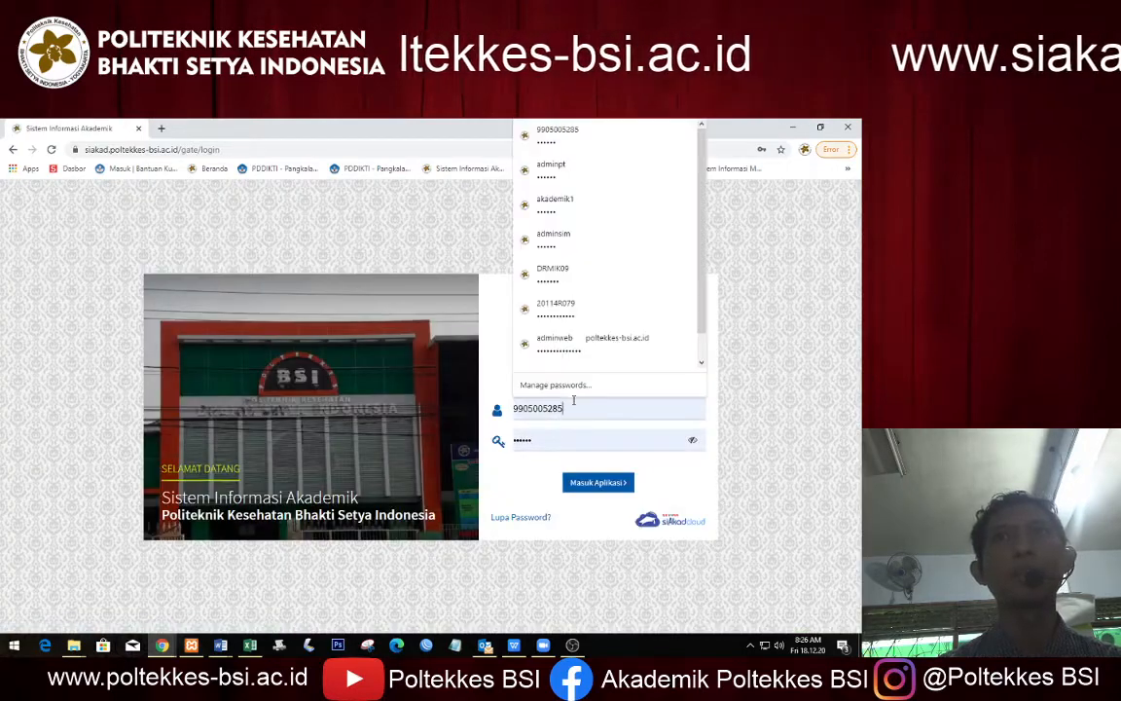
pyautogui.click(560, 167)
pyautogui.click(615, 485)
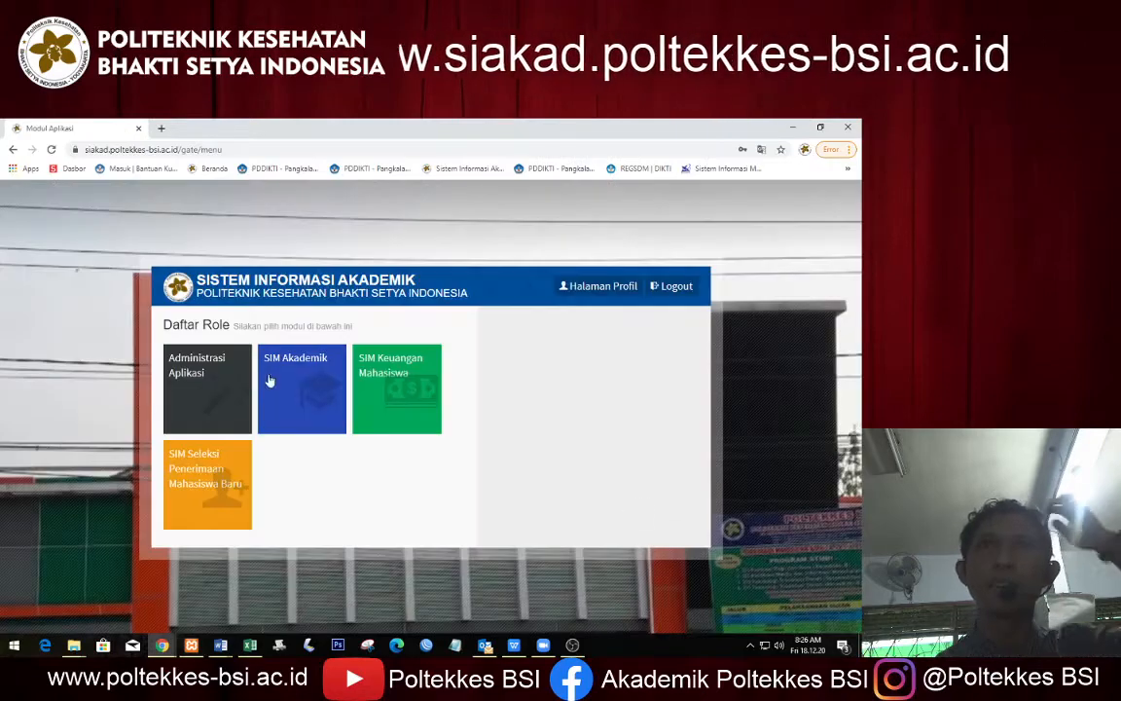
# Step: Enter the SIM Akademik module as Admin Perguruan Tinggi and open the Kelas Kuliah list under Data Kelas
pyautogui.click(268, 381)
pyautogui.click(556, 368)
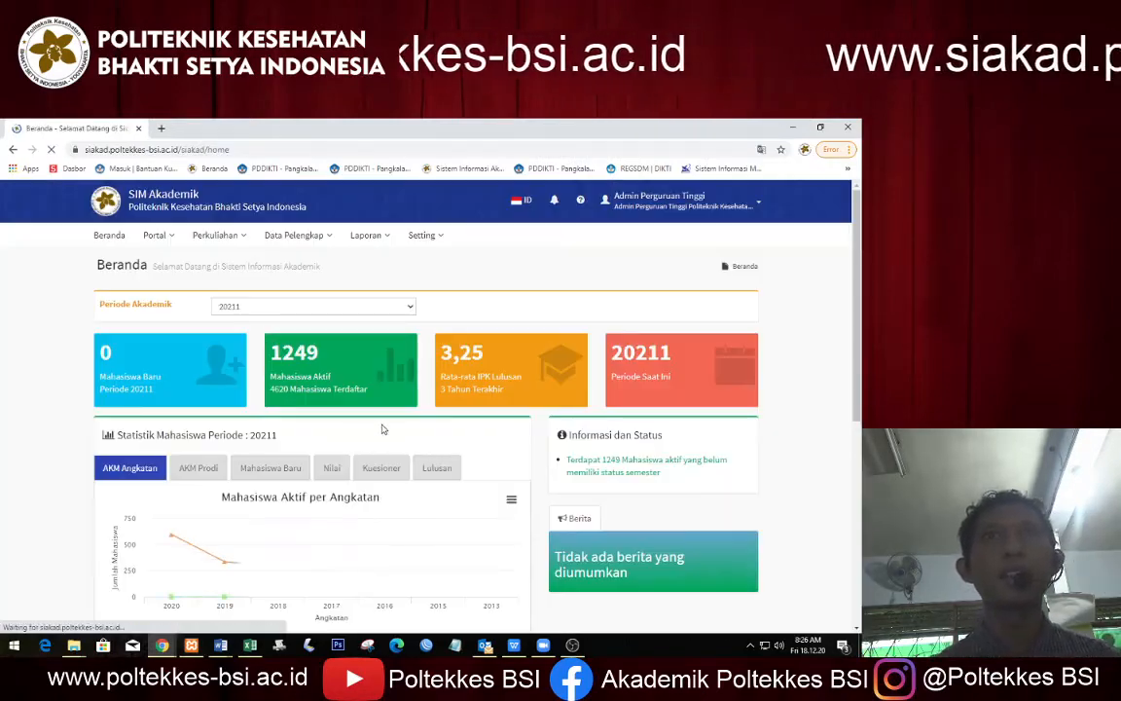
pyautogui.moveTo(226, 236)
pyautogui.moveTo(231, 264)
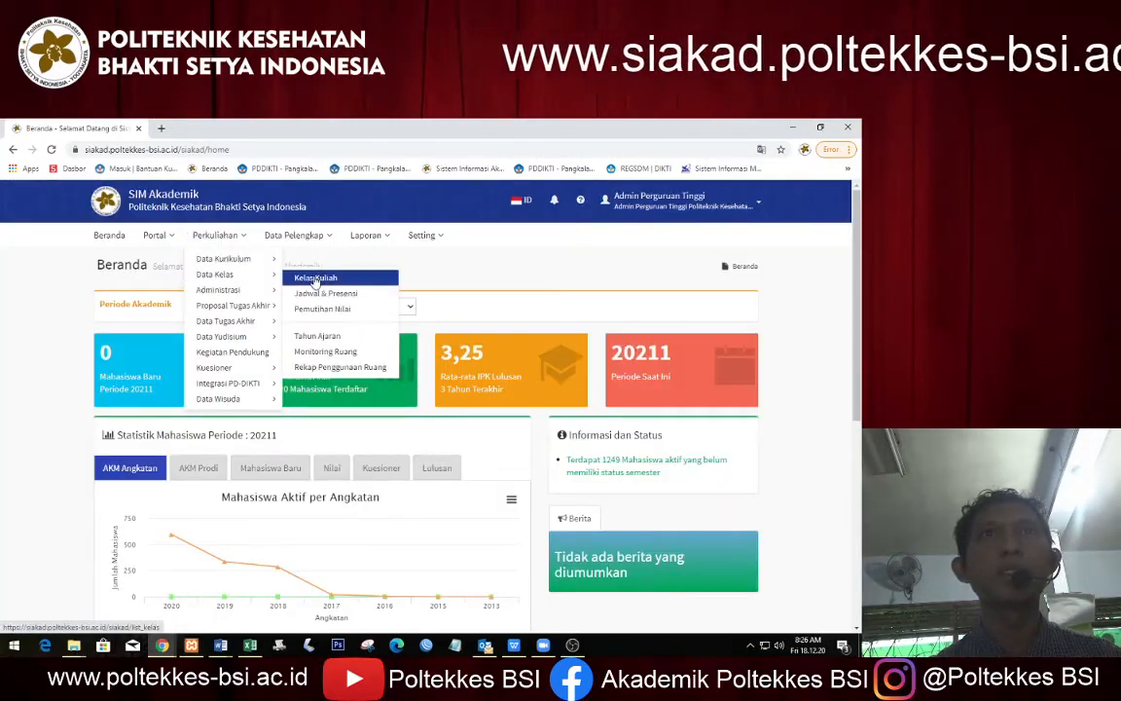
pyautogui.click(313, 275)
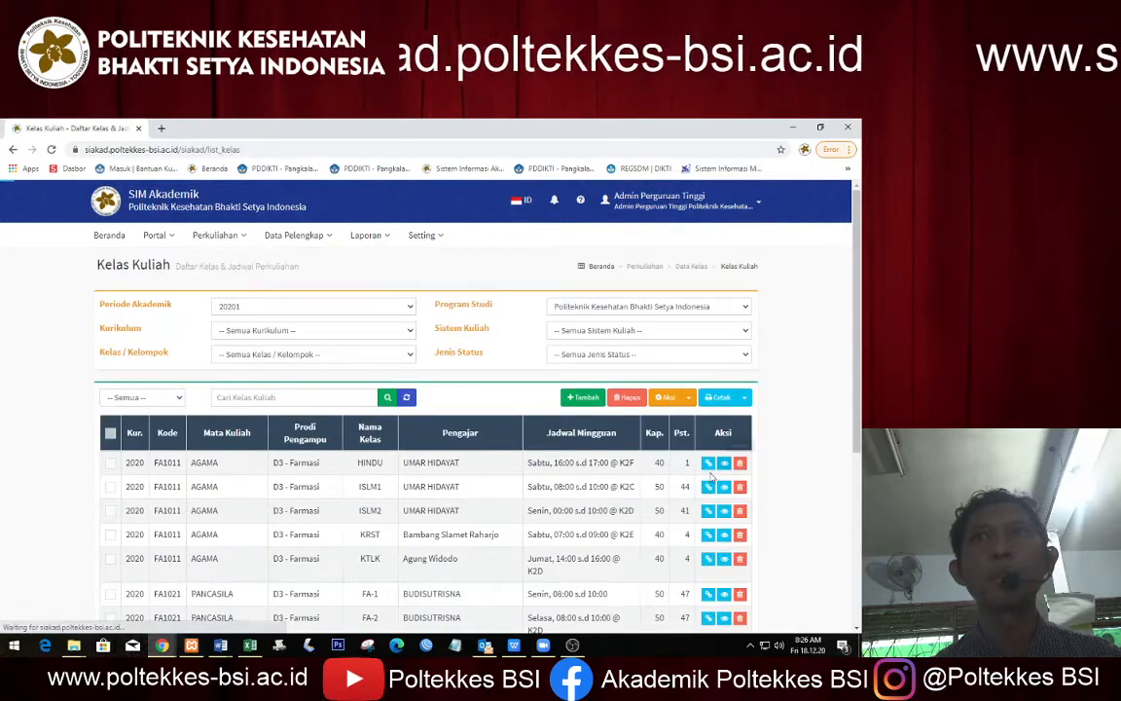
# Step: Open the Dosen Pengajar page of the AGAMA class HINDU and examine the assigned lecturer
pyautogui.click(708, 462)
pyautogui.click(133, 367)
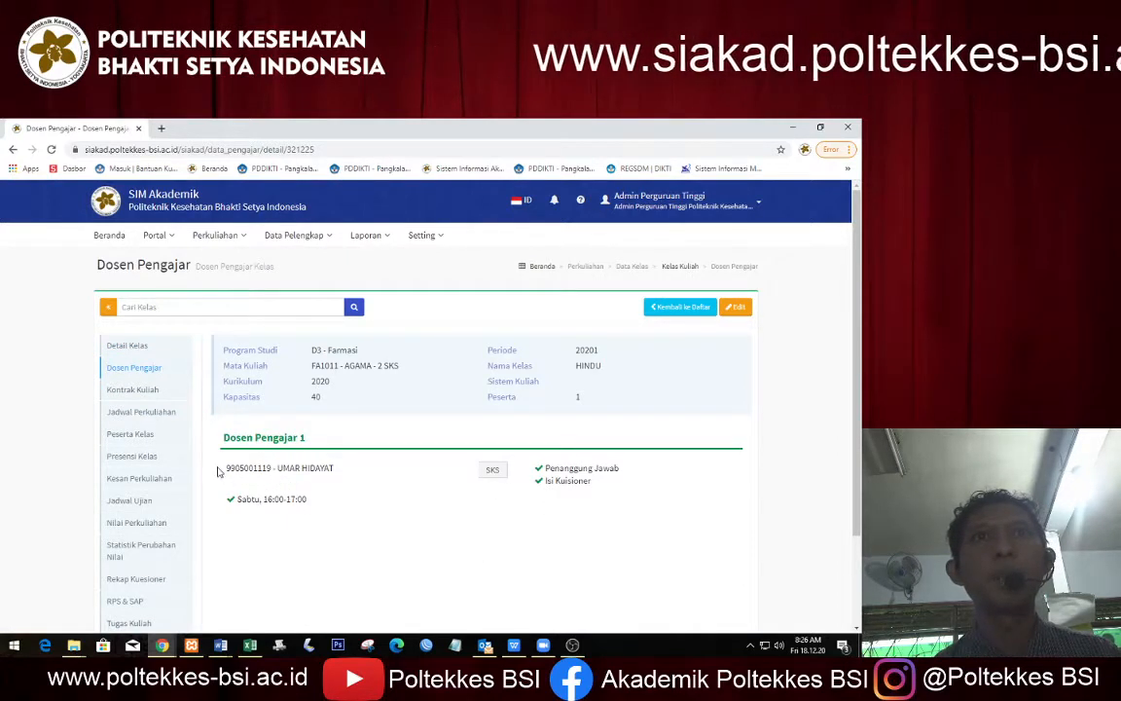
pyautogui.moveTo(225, 471); pyautogui.dragTo(260, 468)
pyautogui.click(331, 468)
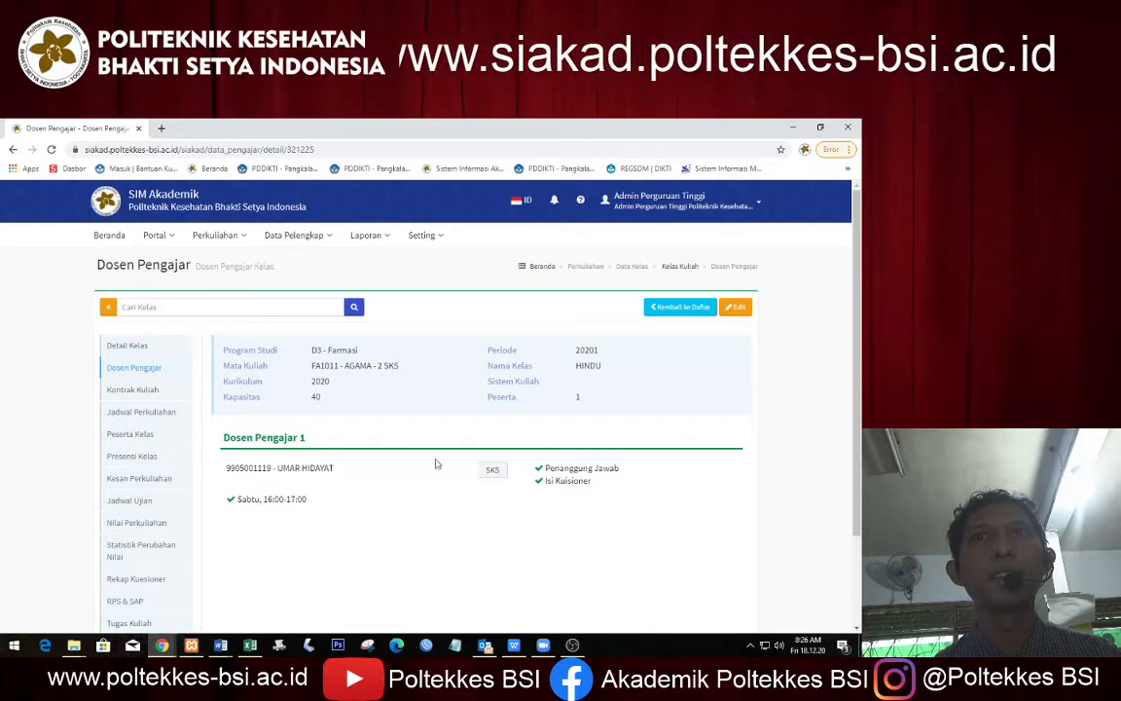
# Step: Edit the HINDU class's Dosen Pengajar data and add a second lecturer, found by name, as Dosen Pengajar 2
pyautogui.click(729, 310)
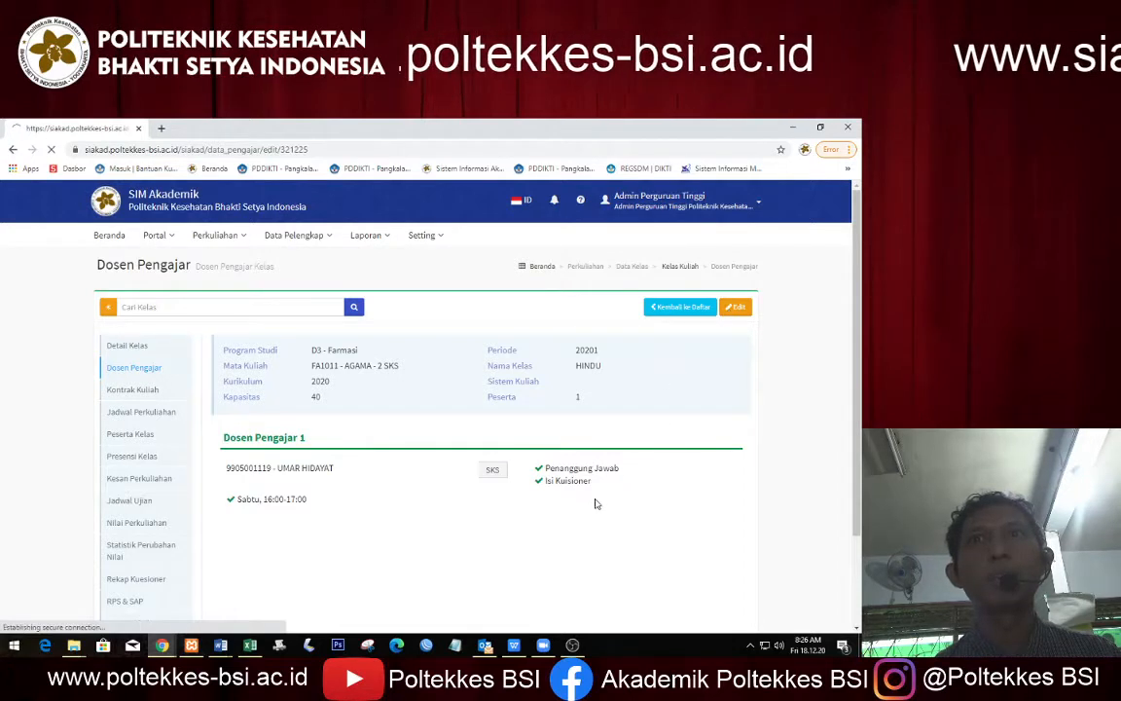
pyautogui.click(231, 507)
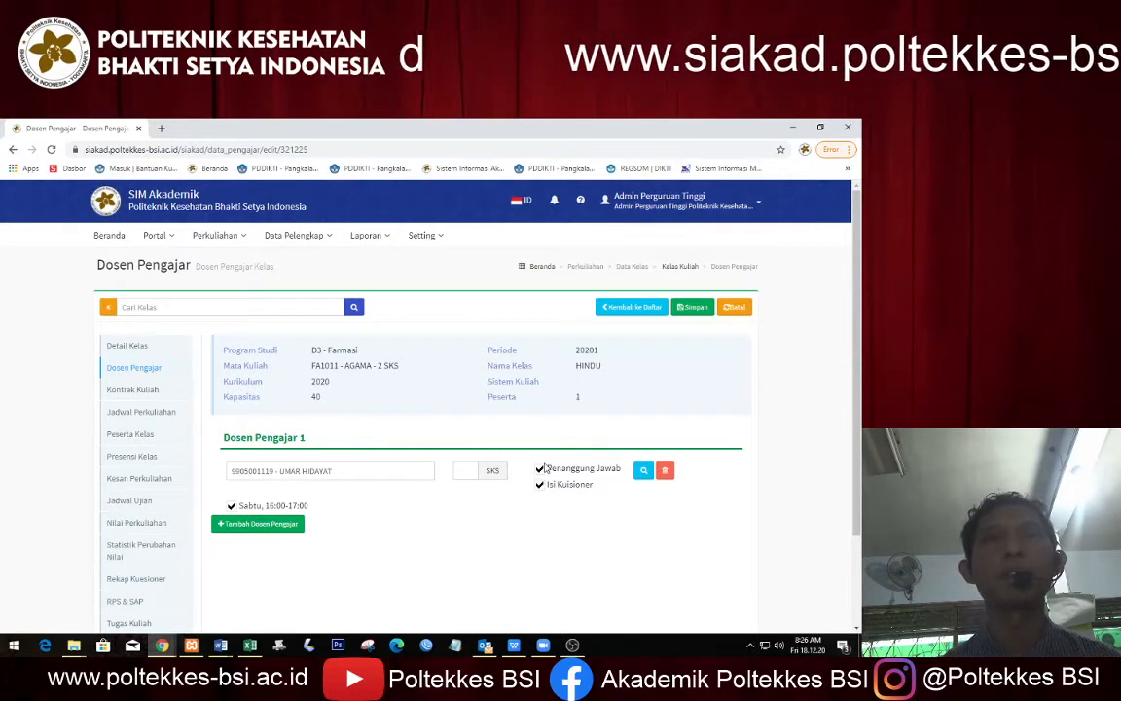
pyautogui.click(243, 524)
pyautogui.click(321, 558)
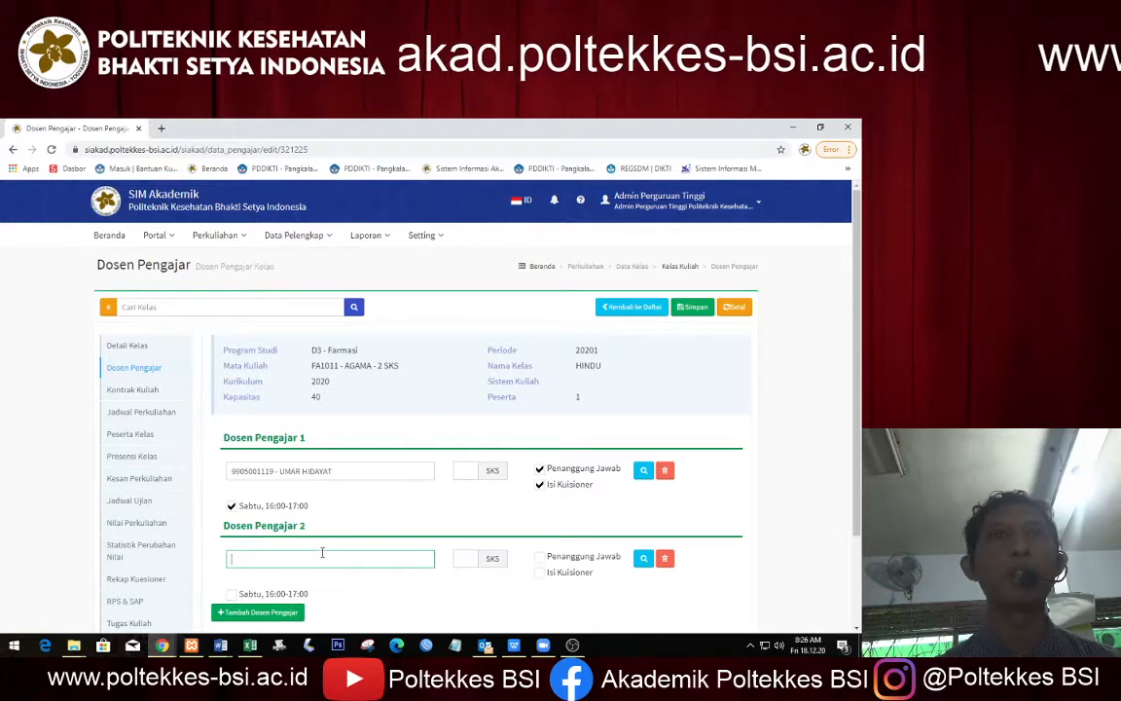
pyautogui.write('senoaji')
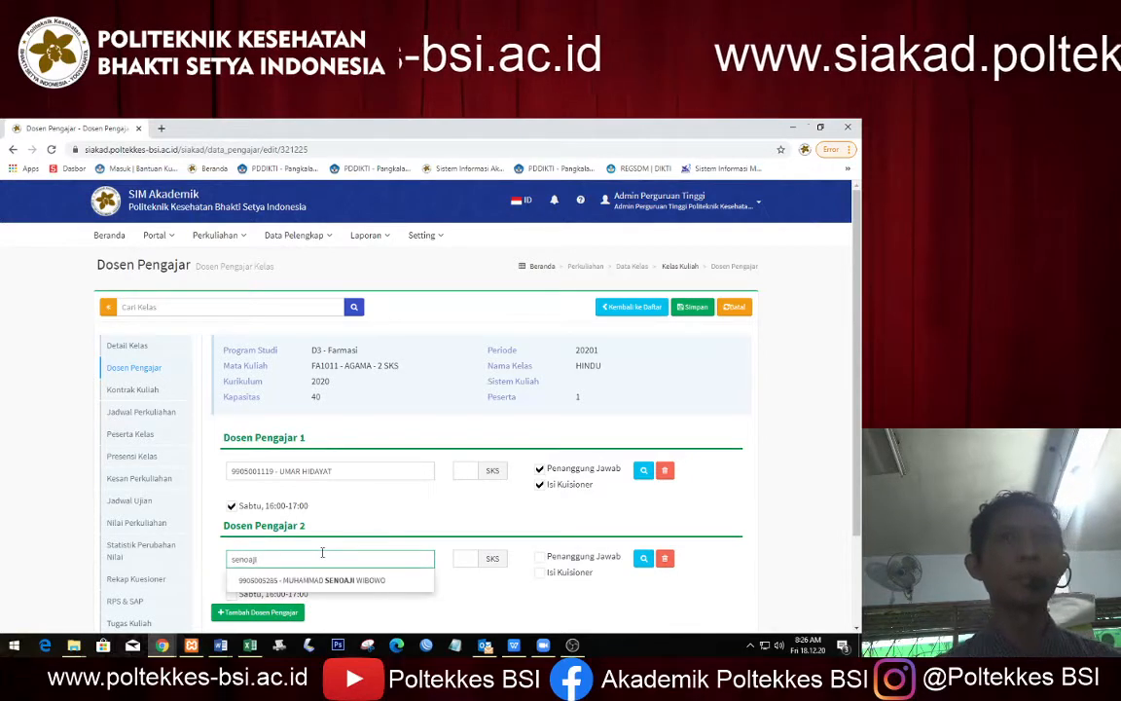
pyautogui.click(311, 580)
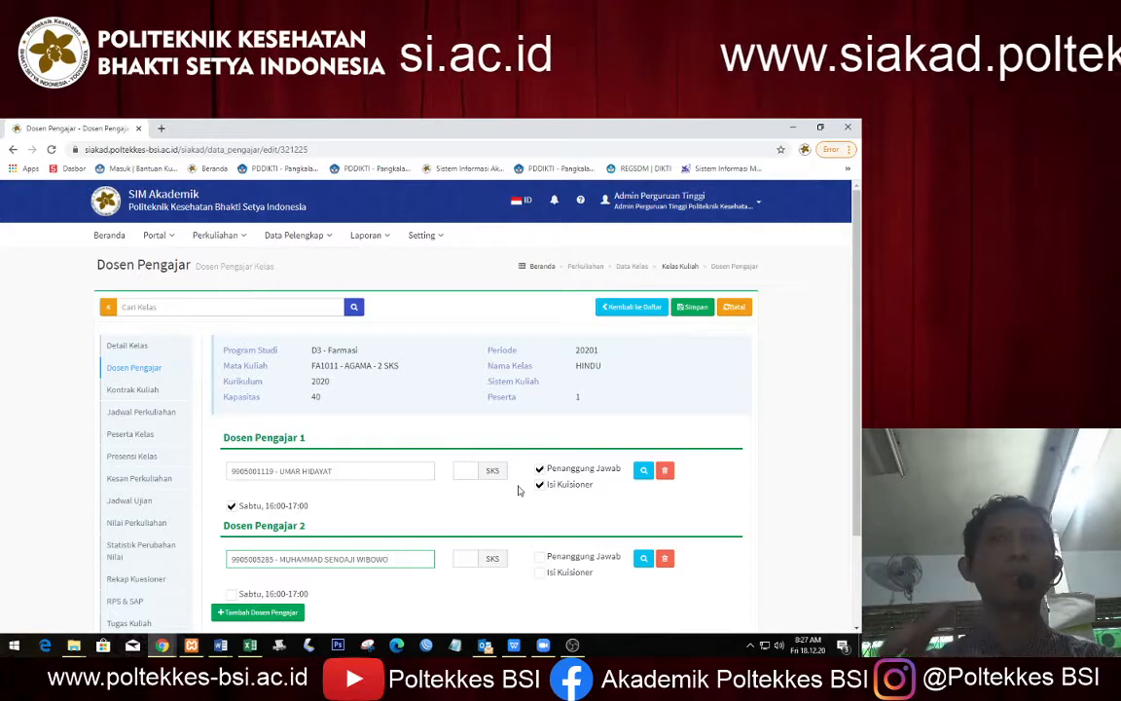
# Step: Log out of the administrator account and sign in again with the lecturer's saved username and password
pyautogui.click(728, 204)
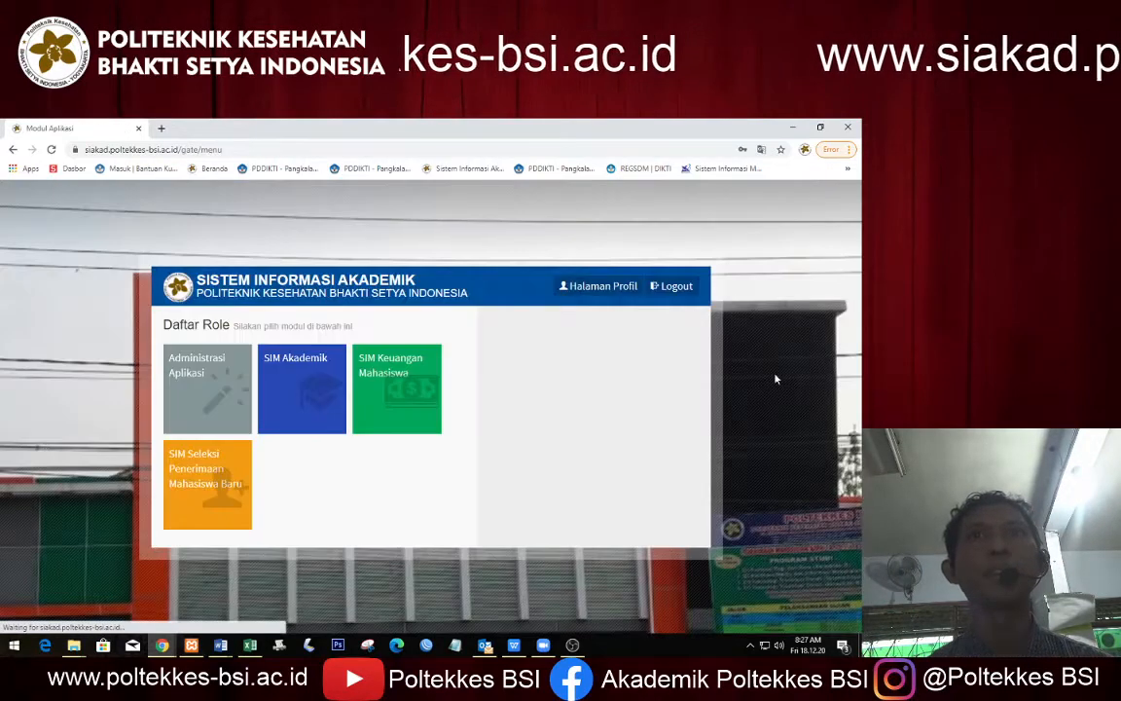
pyautogui.click(676, 317)
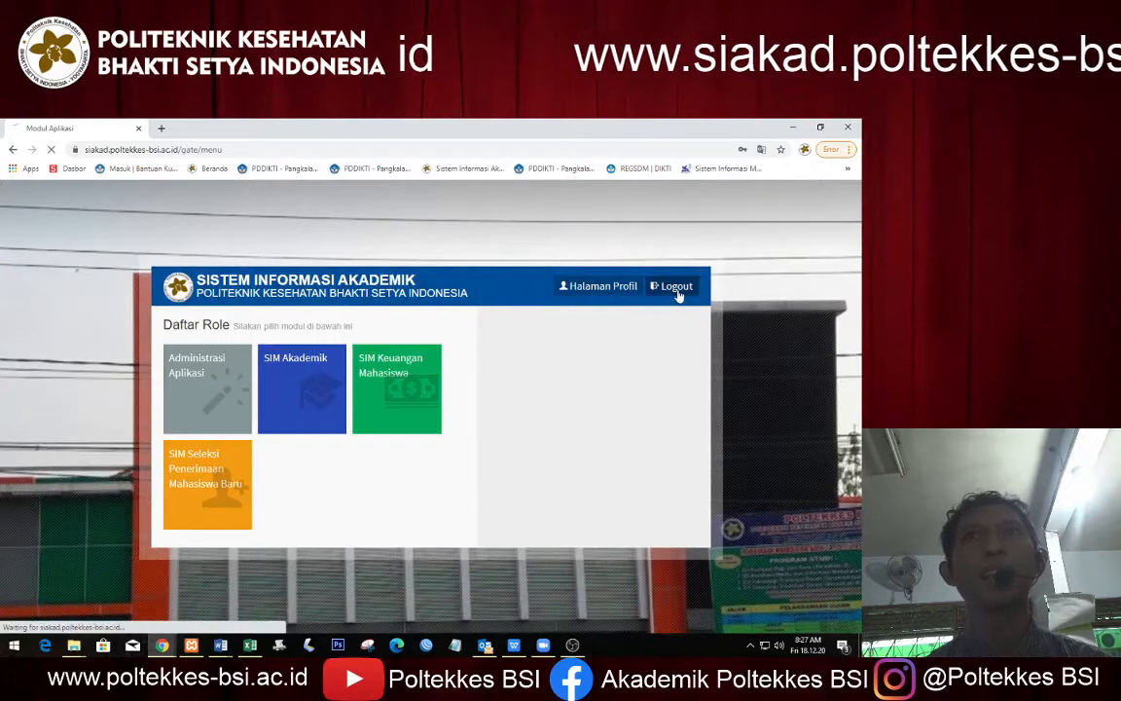
pyautogui.click(674, 287)
pyautogui.click(571, 407)
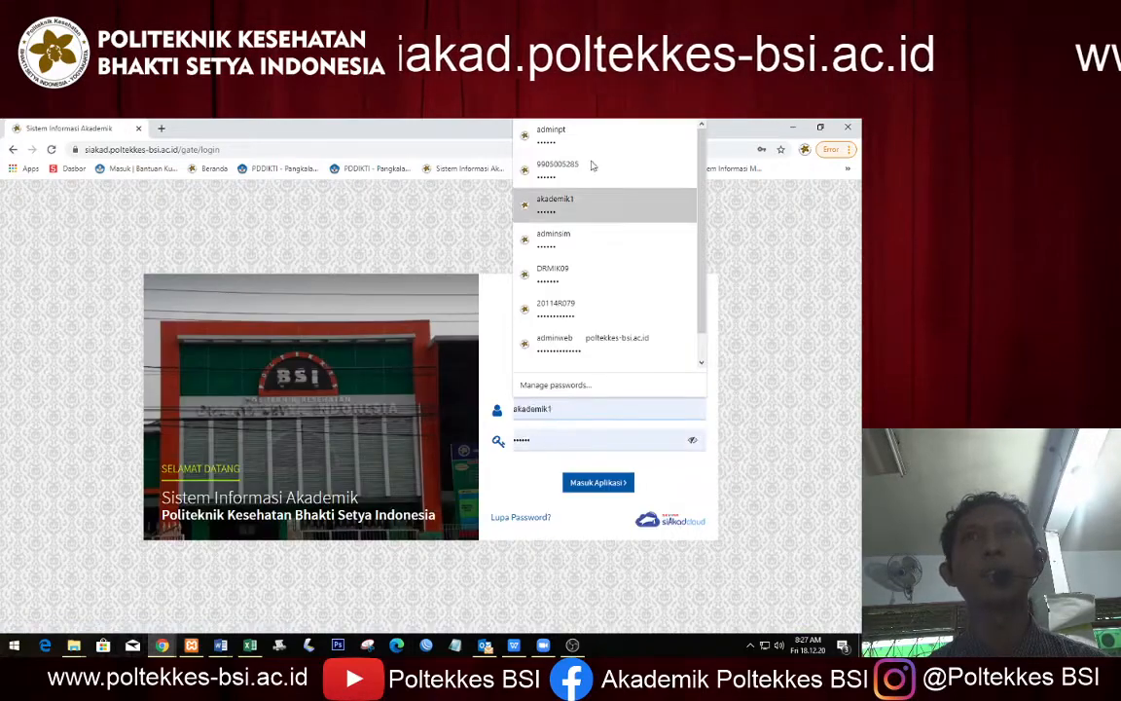
pyautogui.click(560, 171)
pyautogui.click(604, 485)
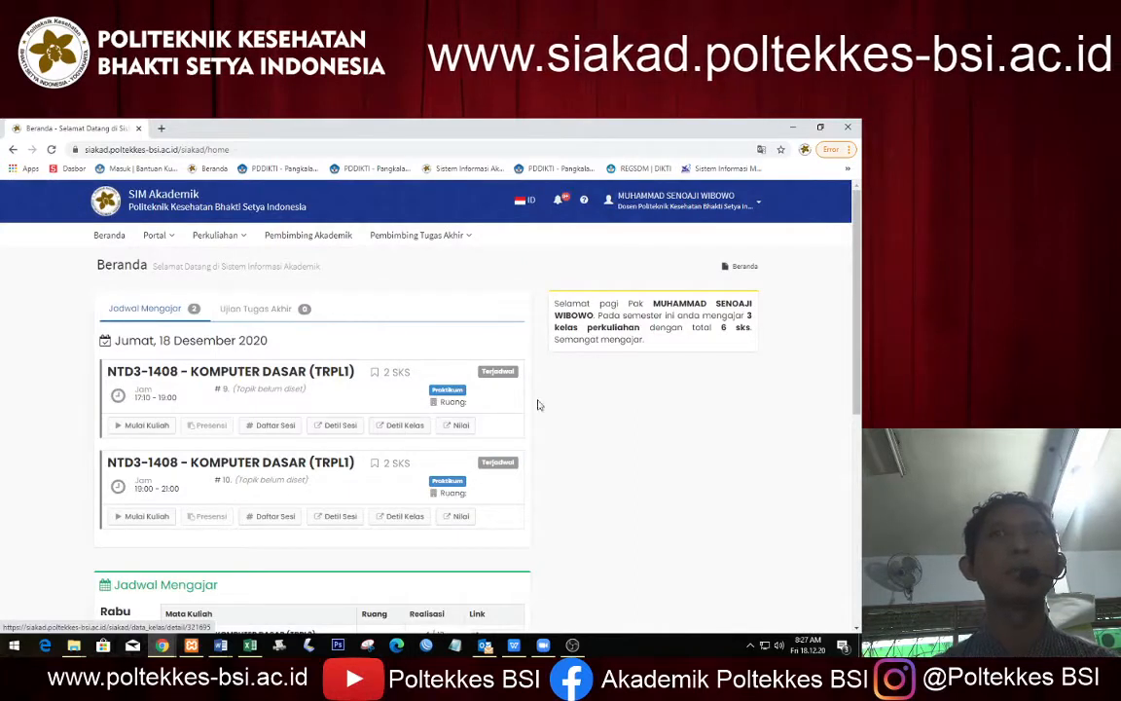
# Step: Open the lecturer's Kelas Kuliah list from the Data Kelas section of Perkuliahan
pyautogui.click(225, 238)
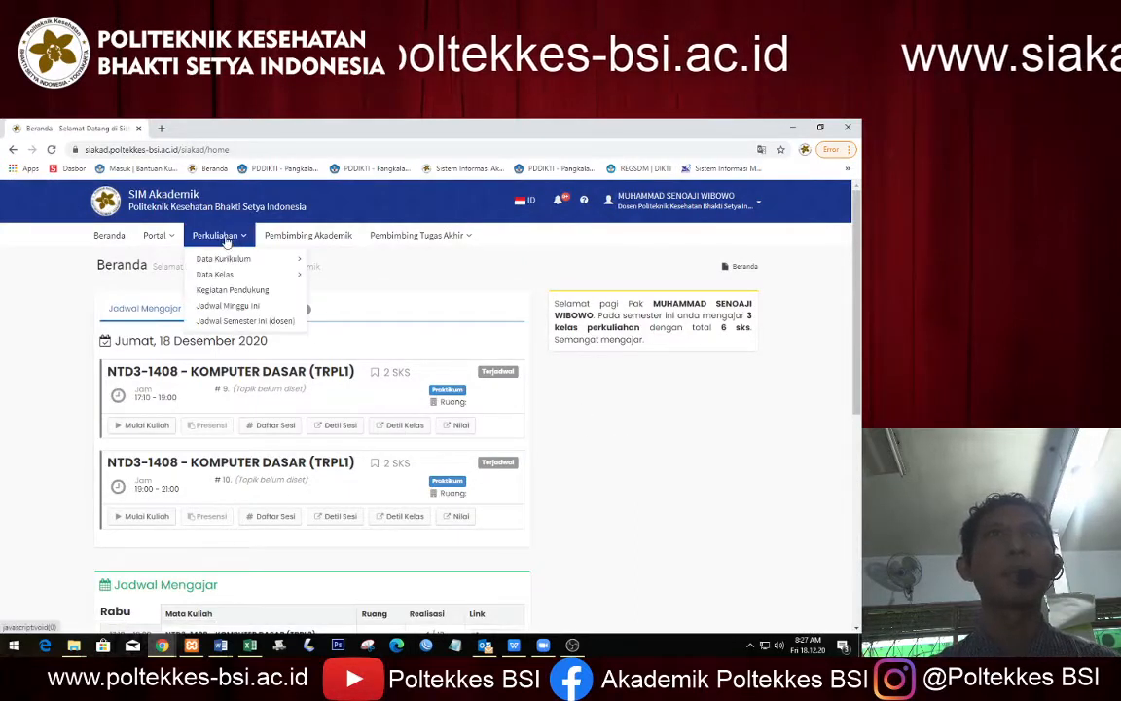
pyautogui.moveTo(243, 277)
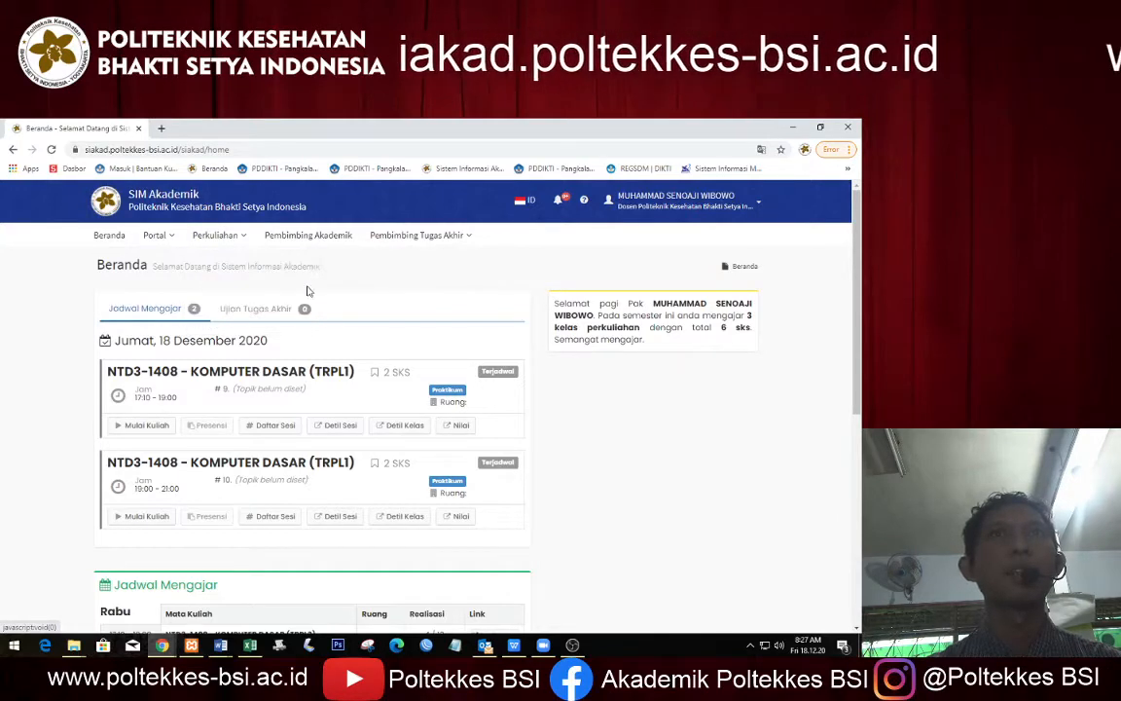
pyautogui.moveTo(219, 230)
pyautogui.click(344, 280)
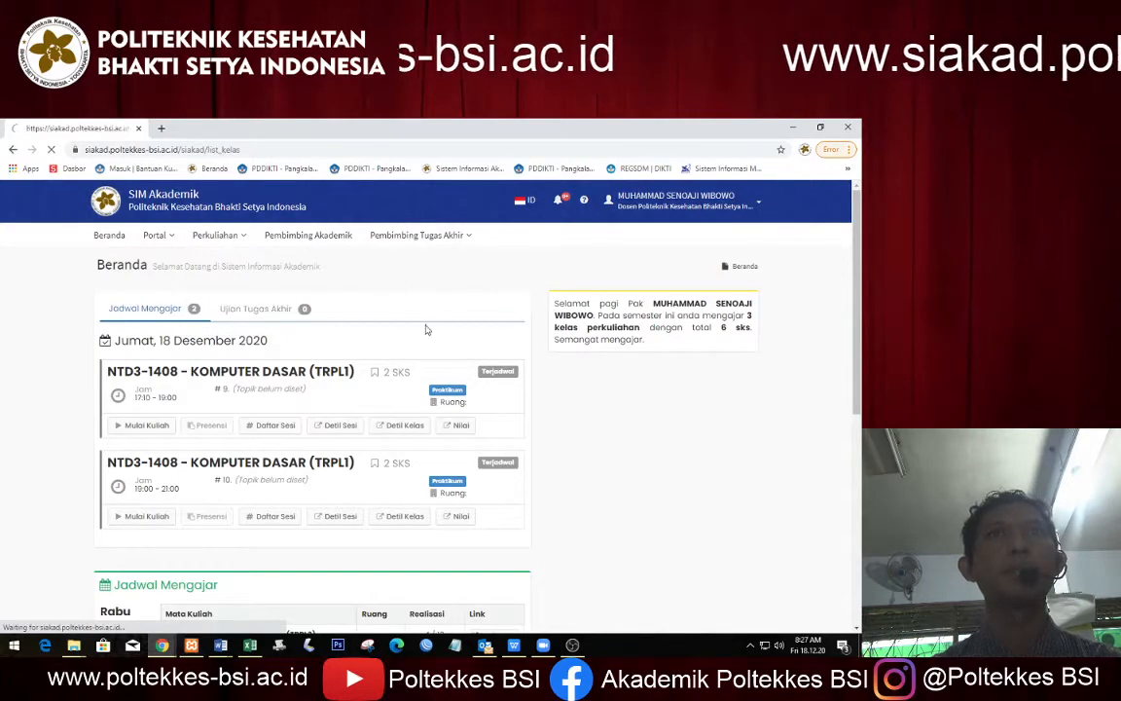
# Step: Find the KOMPUTER DASAR class TRPL1 in the class list and open its details
pyautogui.scroll(-2, 382, 373)
pyautogui.scroll(-2, 176, 347)
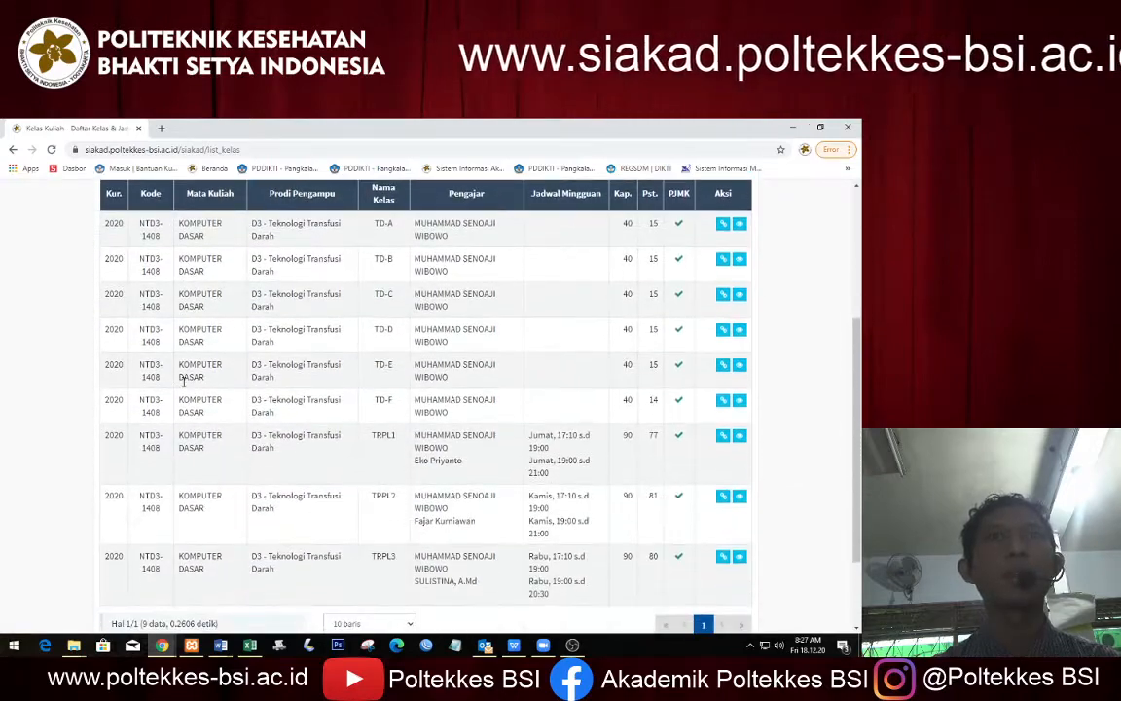
pyautogui.scroll(2, 171, 387)
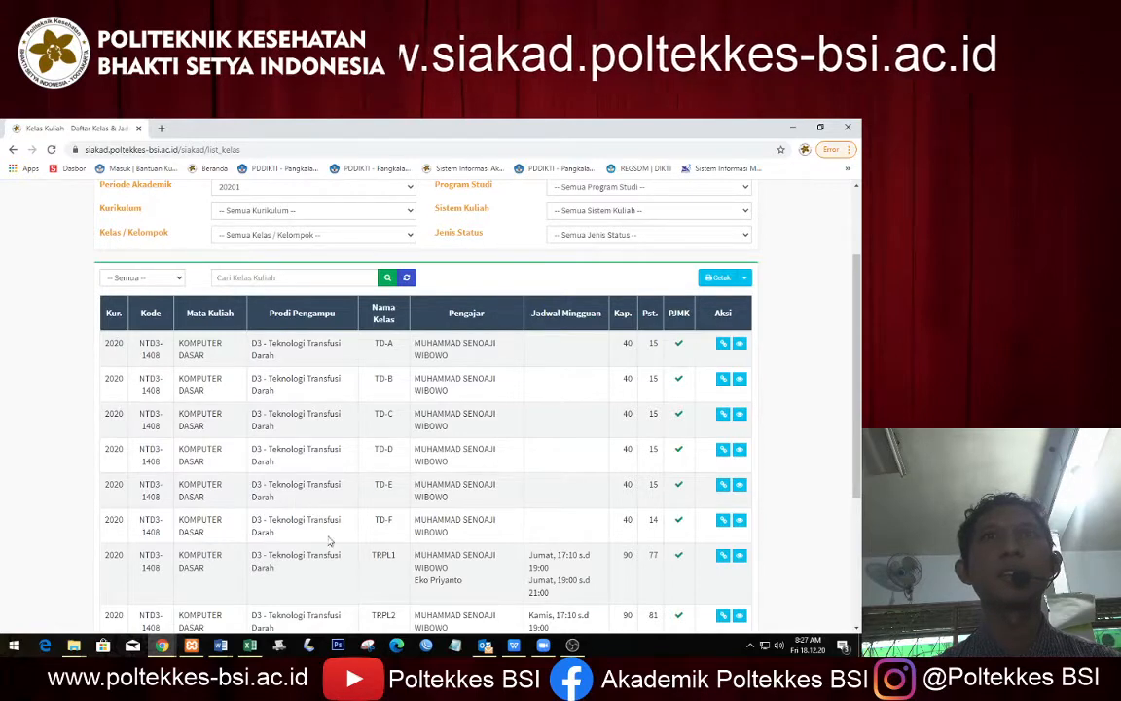
pyautogui.scroll(-3, 330, 538)
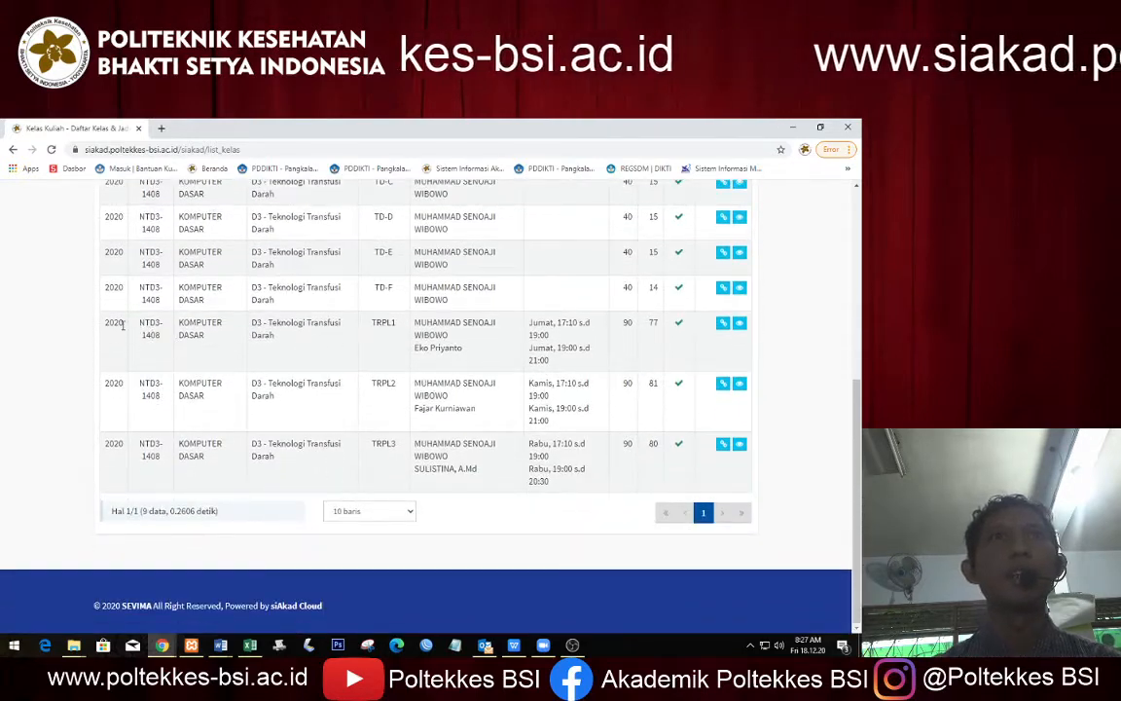
pyautogui.moveTo(114, 322); pyautogui.dragTo(680, 337)
pyautogui.click(686, 336)
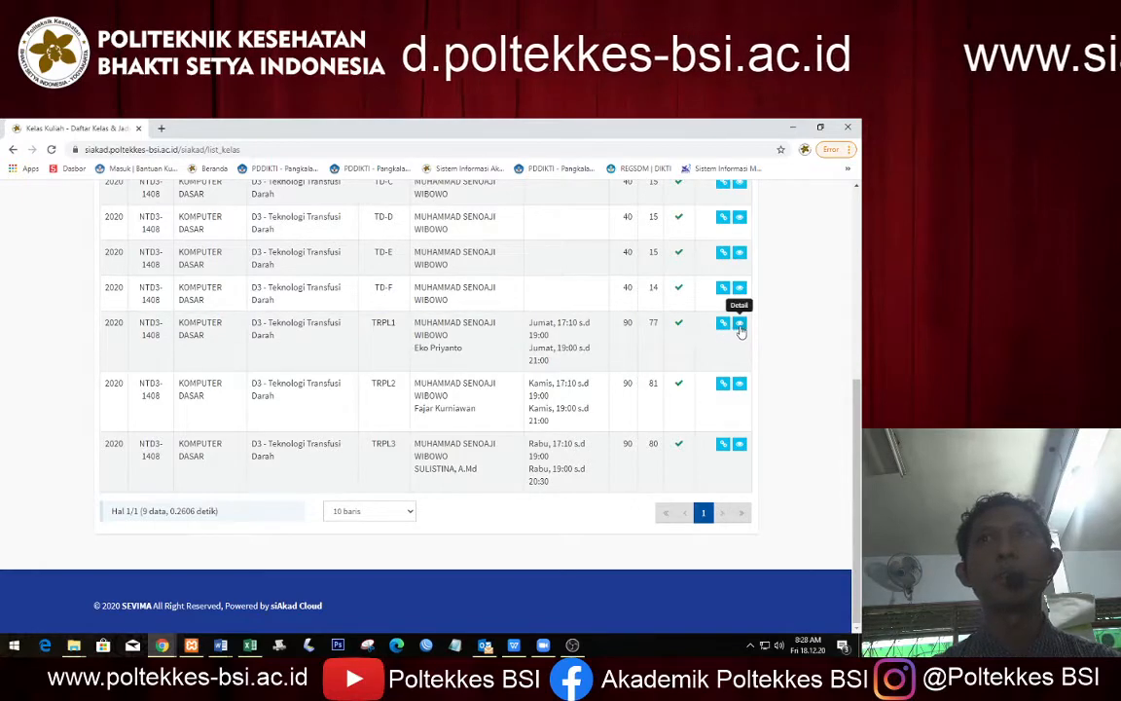
pyautogui.click(740, 327)
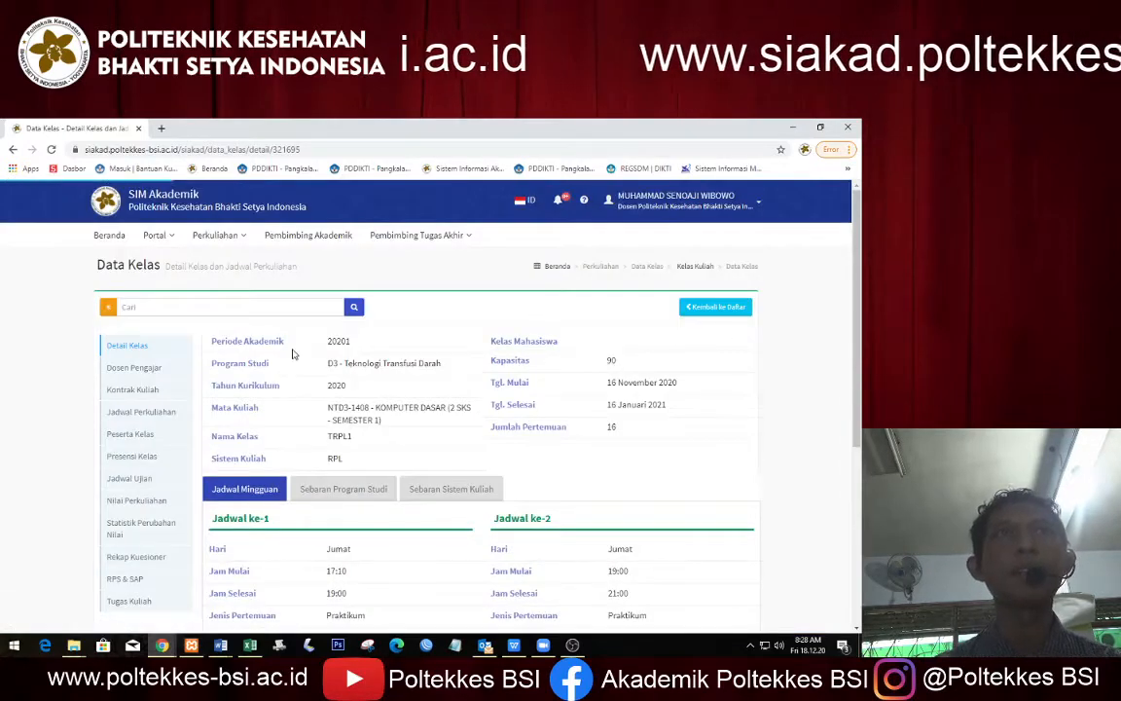
# Step: Open the Nilai Perkuliahan page of the KOMPUTER DASAR class TRPL1 and bring its grade table into view
pyautogui.scroll(-1, 241, 389)
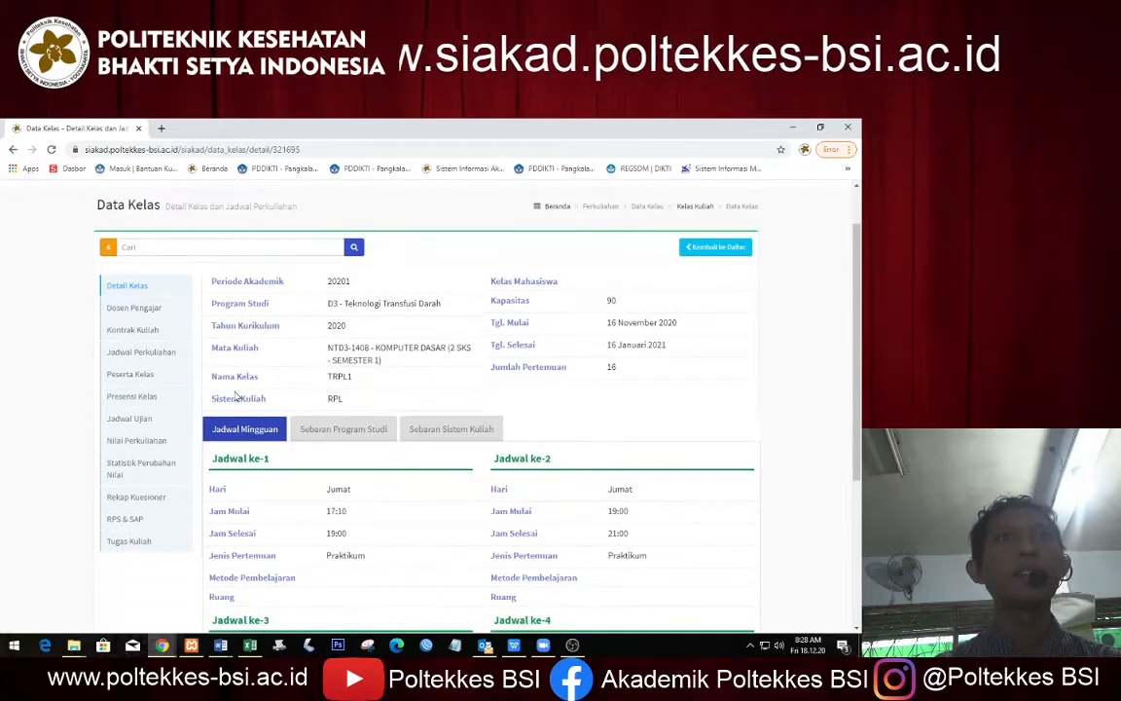
pyautogui.click(139, 446)
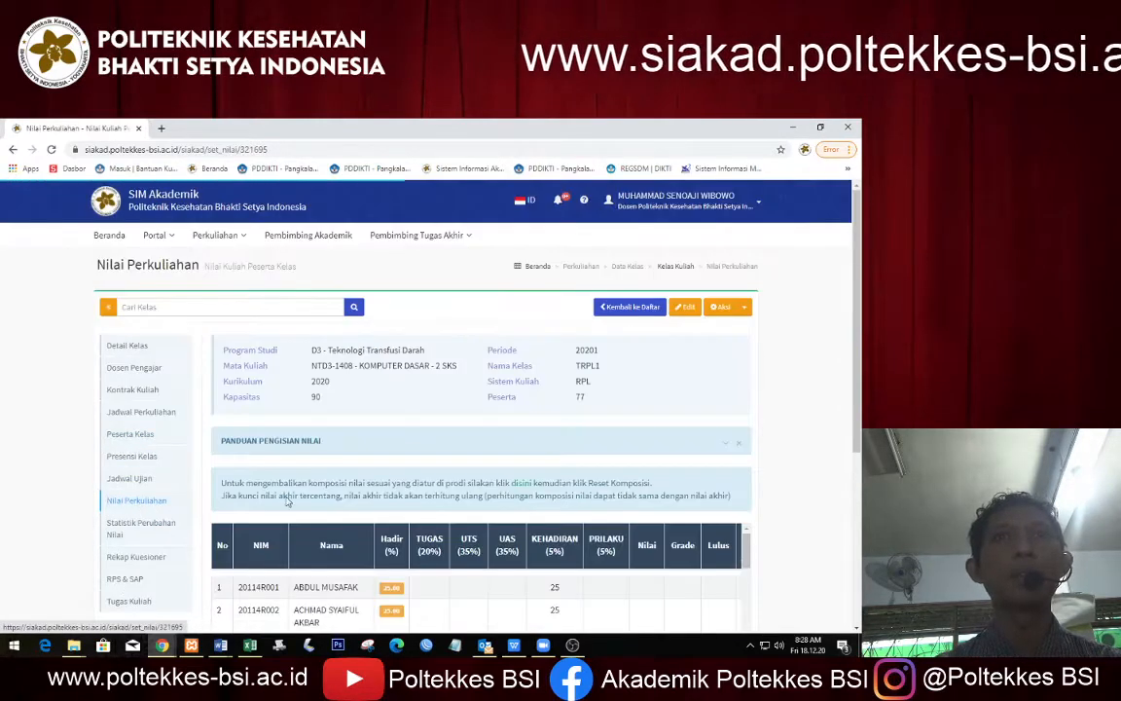
pyautogui.scroll(-3, 501, 477)
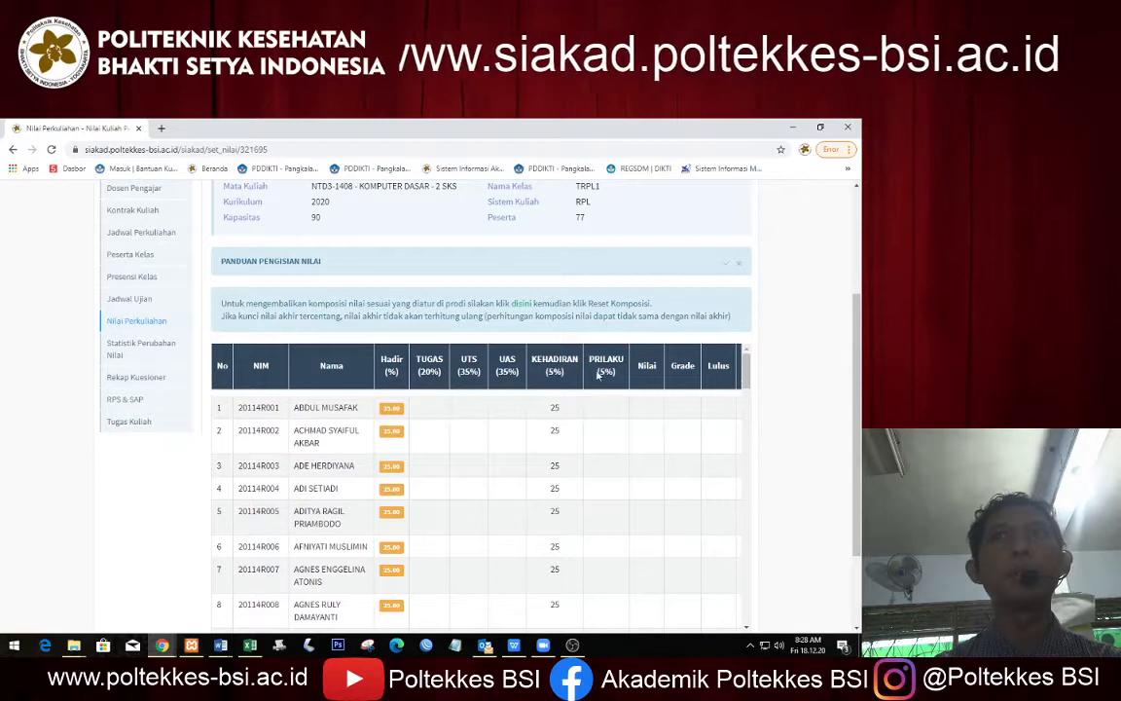
# Step: Examine the grade table's component columns, their percentage weights and the students' KEHADIRAN values
pyautogui.doubleClick(385, 360)
pyautogui.doubleClick(426, 361)
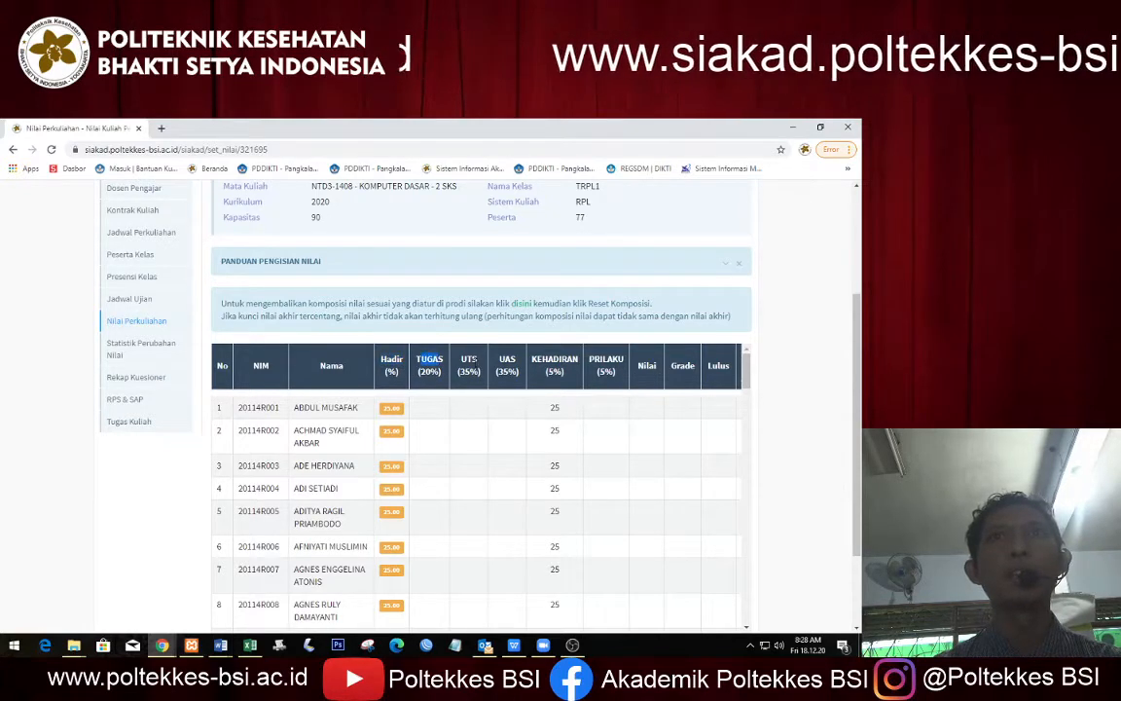
pyautogui.doubleClick(507, 359)
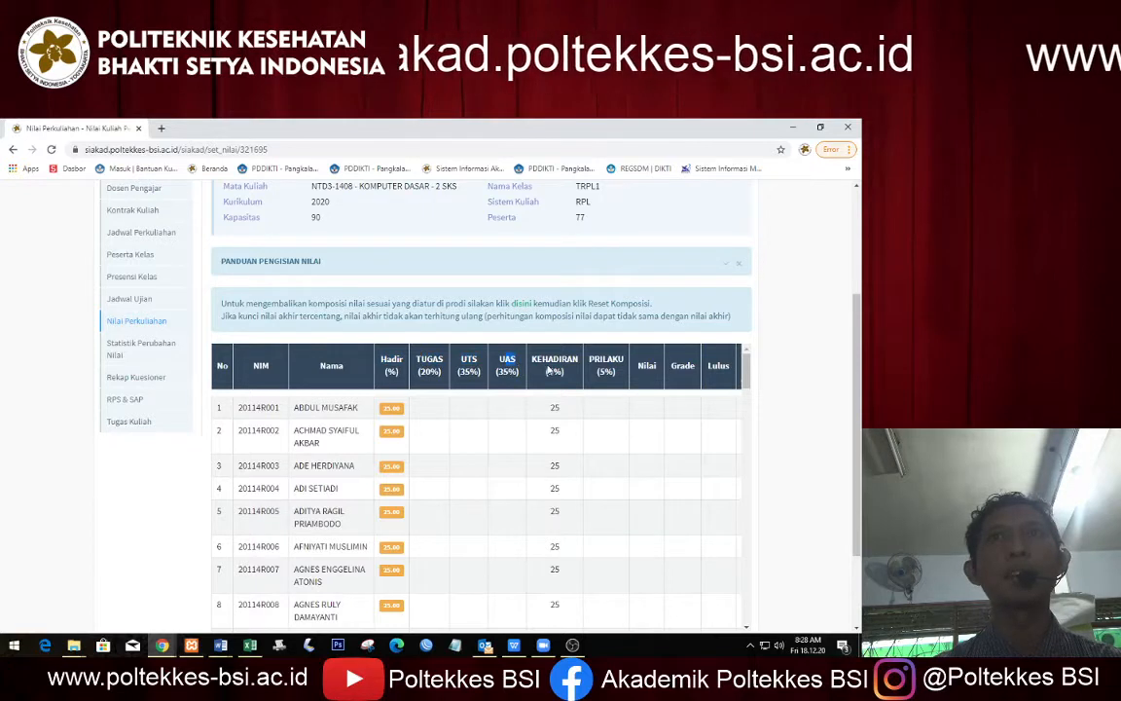
pyautogui.moveTo(532, 359); pyautogui.dragTo(560, 359)
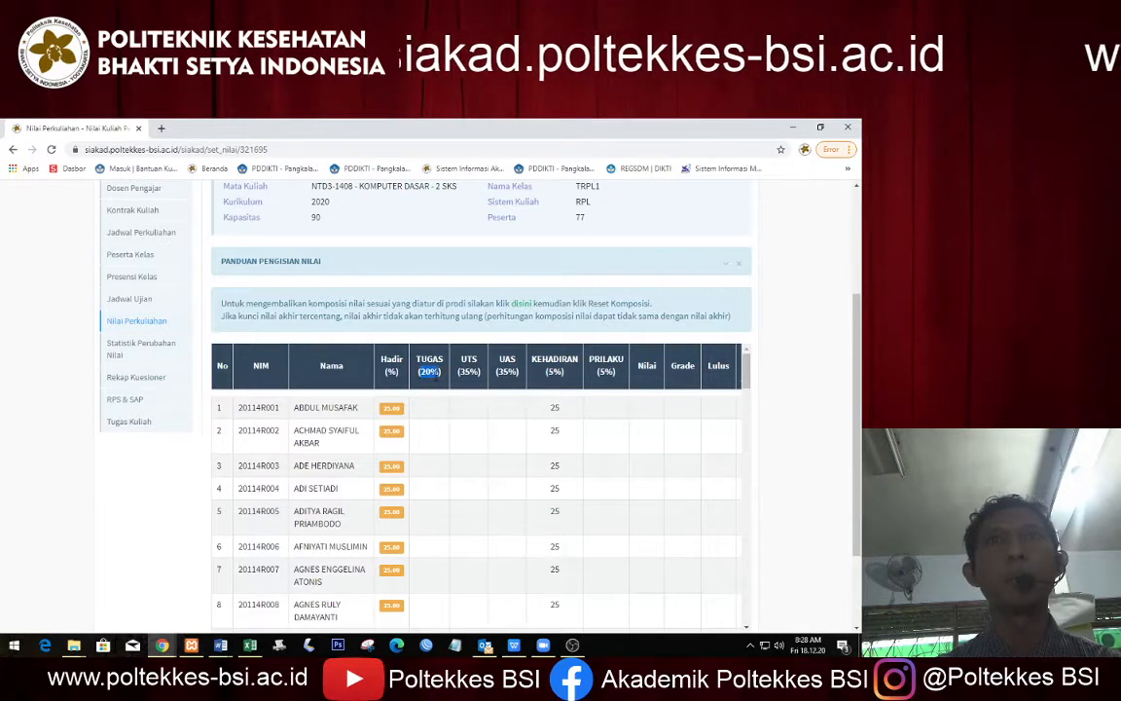
pyautogui.click(464, 371)
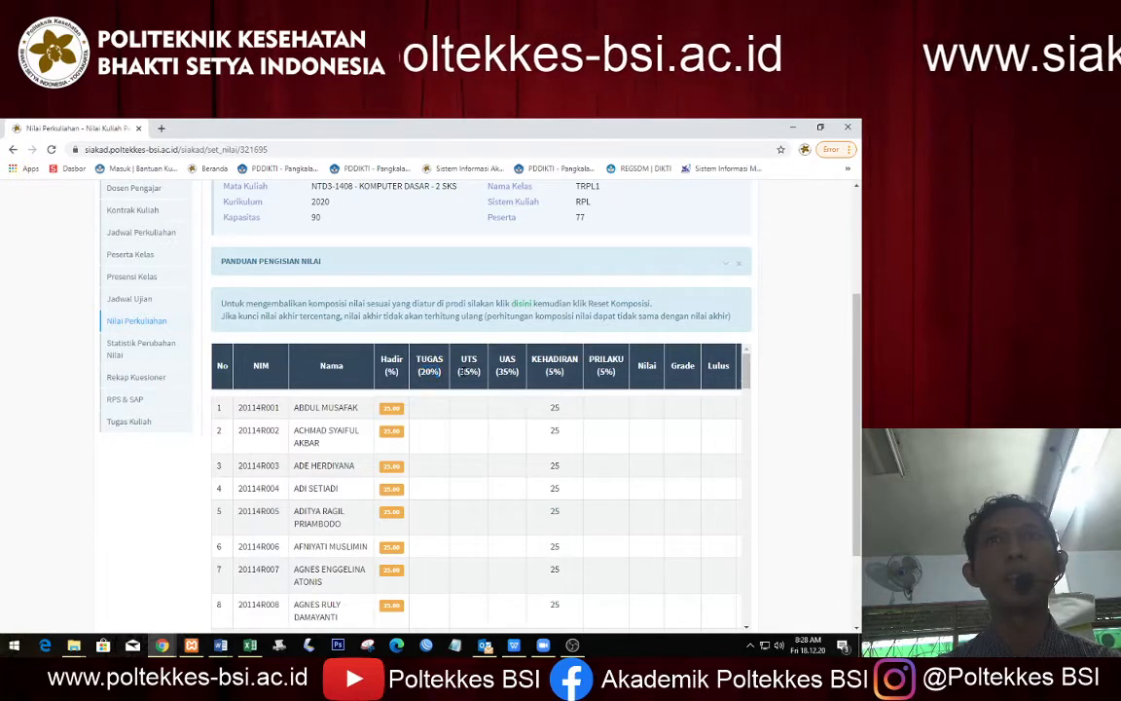
pyautogui.doubleClick(507, 371)
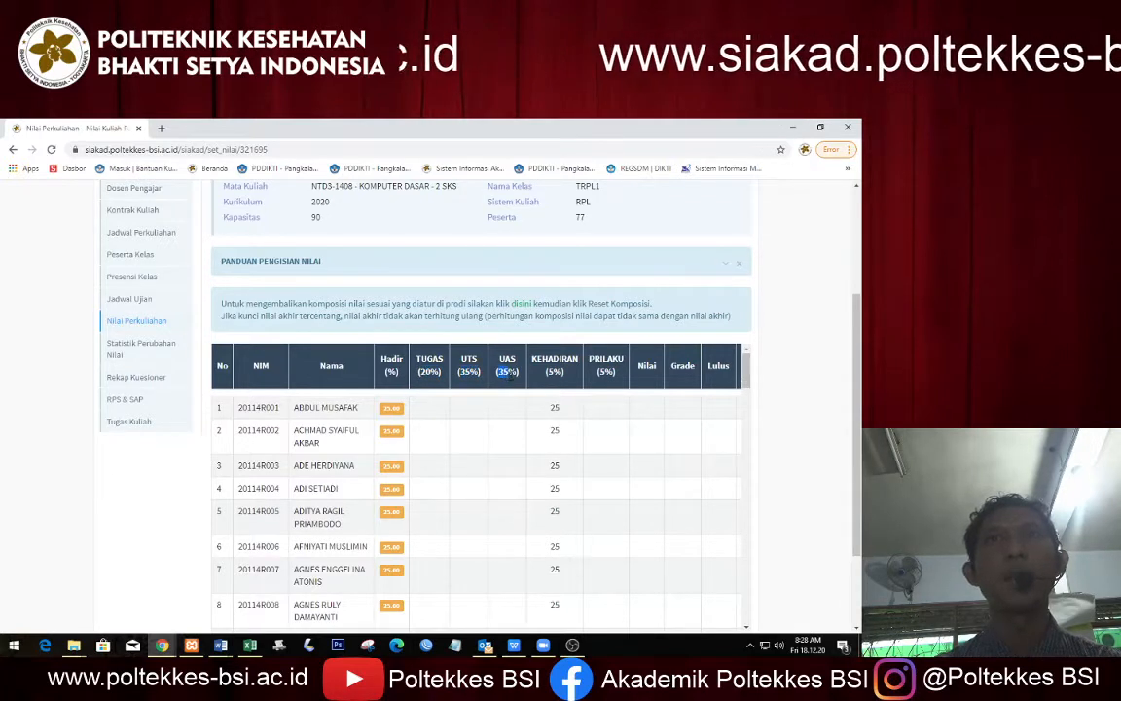
pyautogui.doubleClick(555, 371)
pyautogui.doubleClick(606, 372)
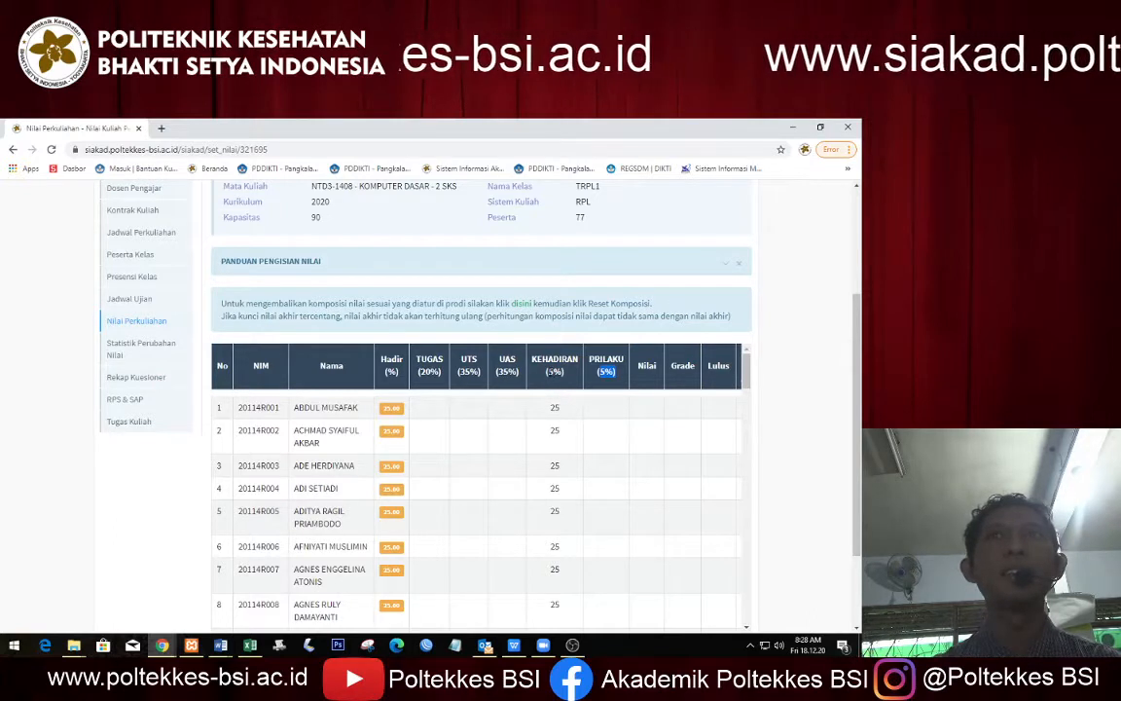
pyautogui.click(548, 372)
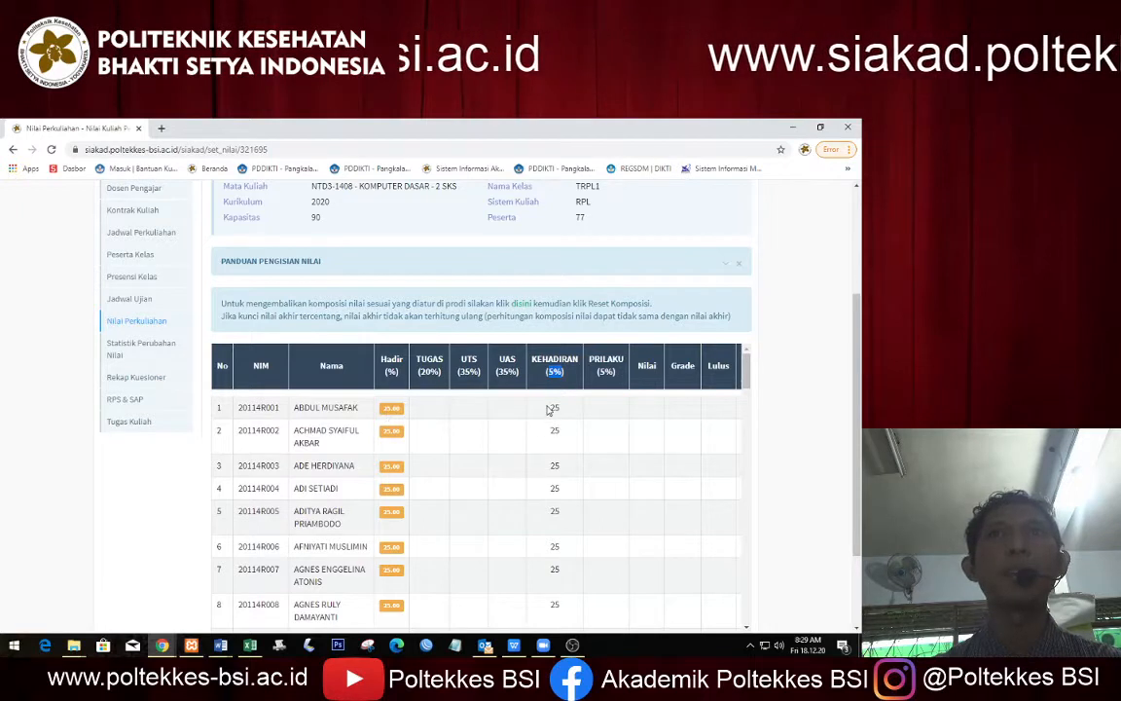
pyautogui.doubleClick(554, 409)
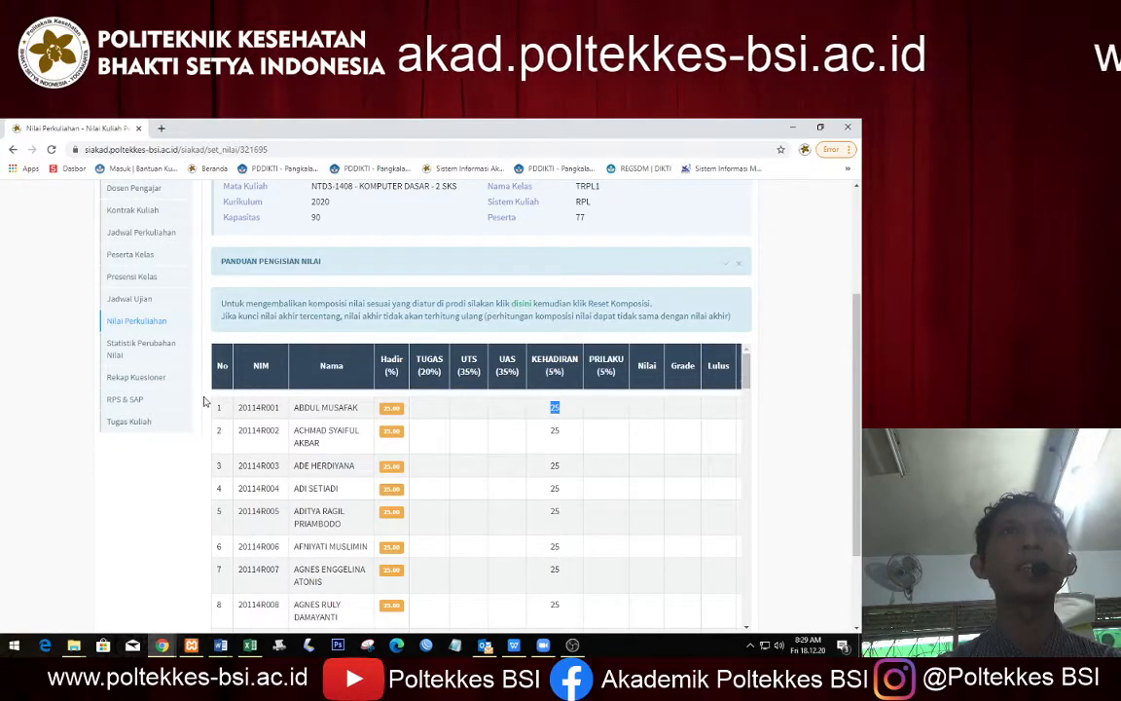
# Step: Open the attendance form of the 17 December 2020 meeting in Presensi Kelas, review the students' entries and save it
pyautogui.click(124, 281)
pyautogui.scroll(-5, 726, 463)
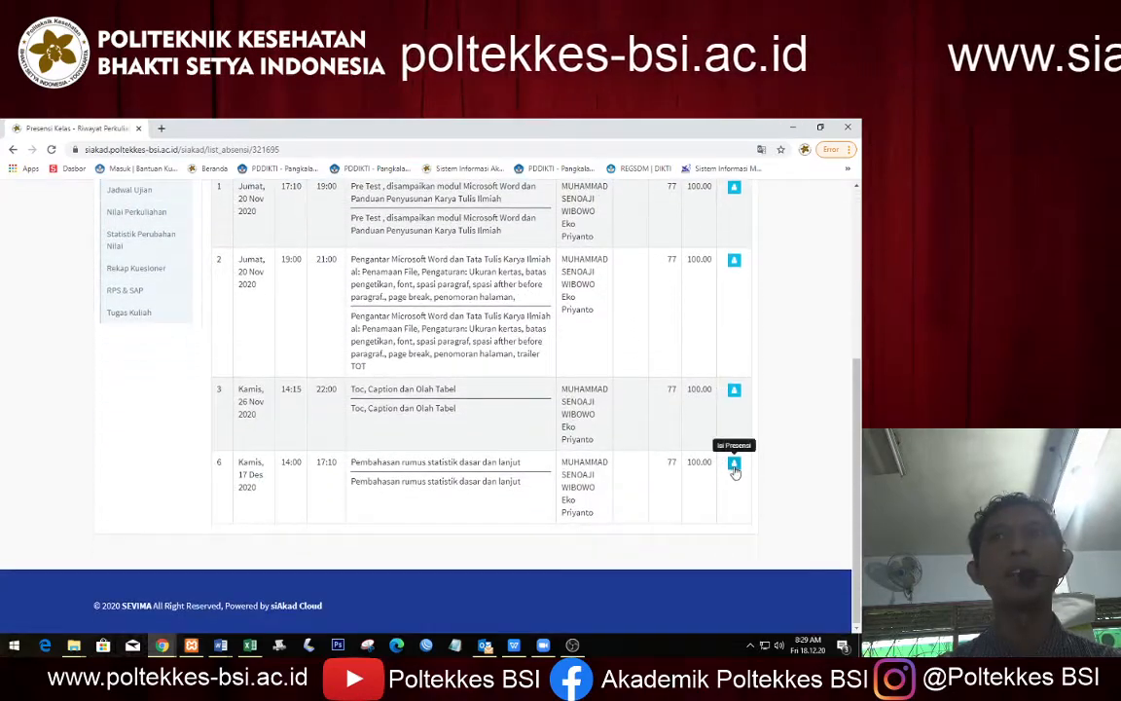
pyautogui.click(733, 465)
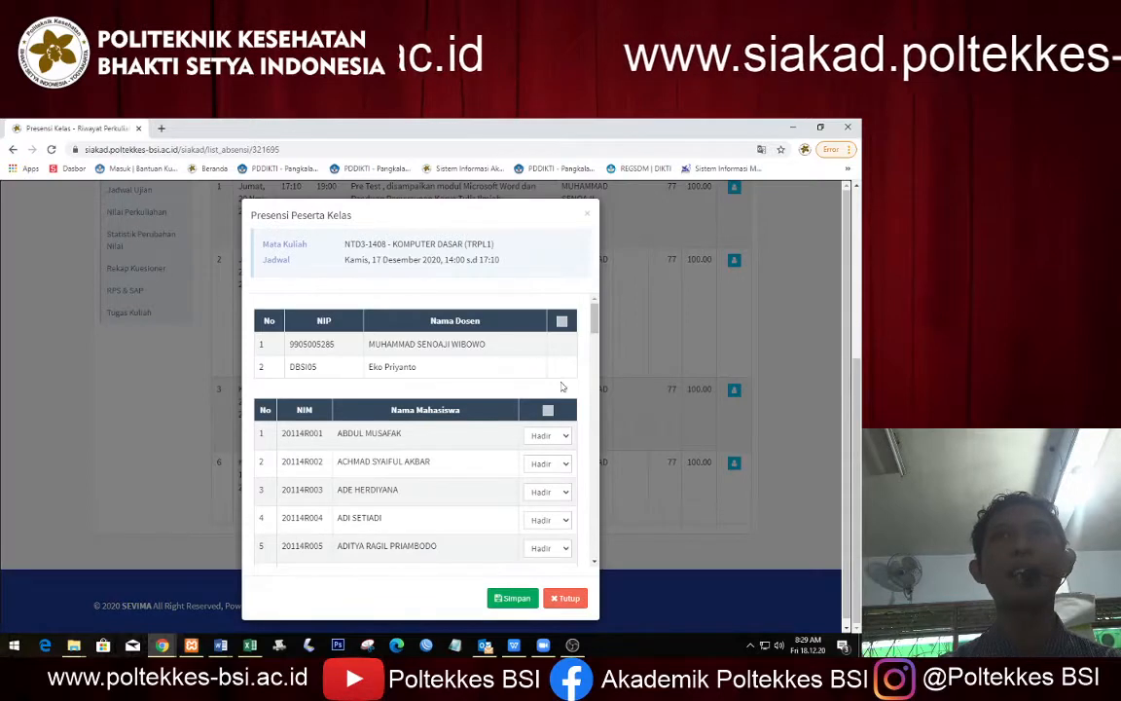
pyautogui.scroll(-14, 564, 487)
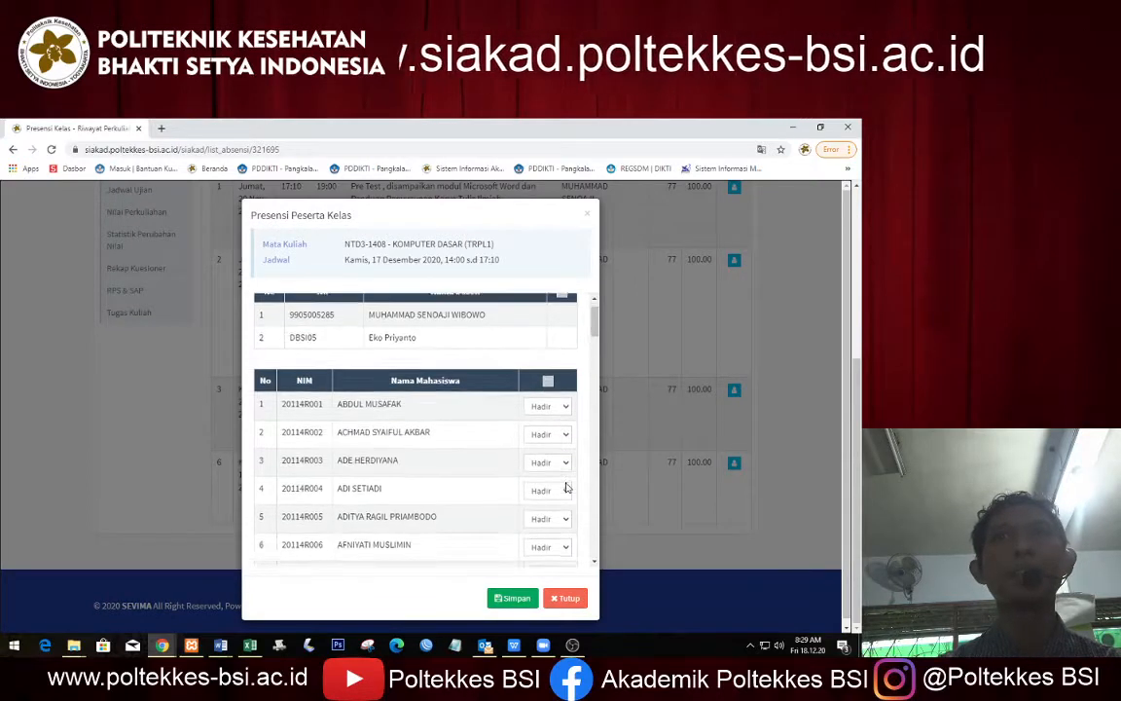
pyautogui.scroll(-6, 574, 513)
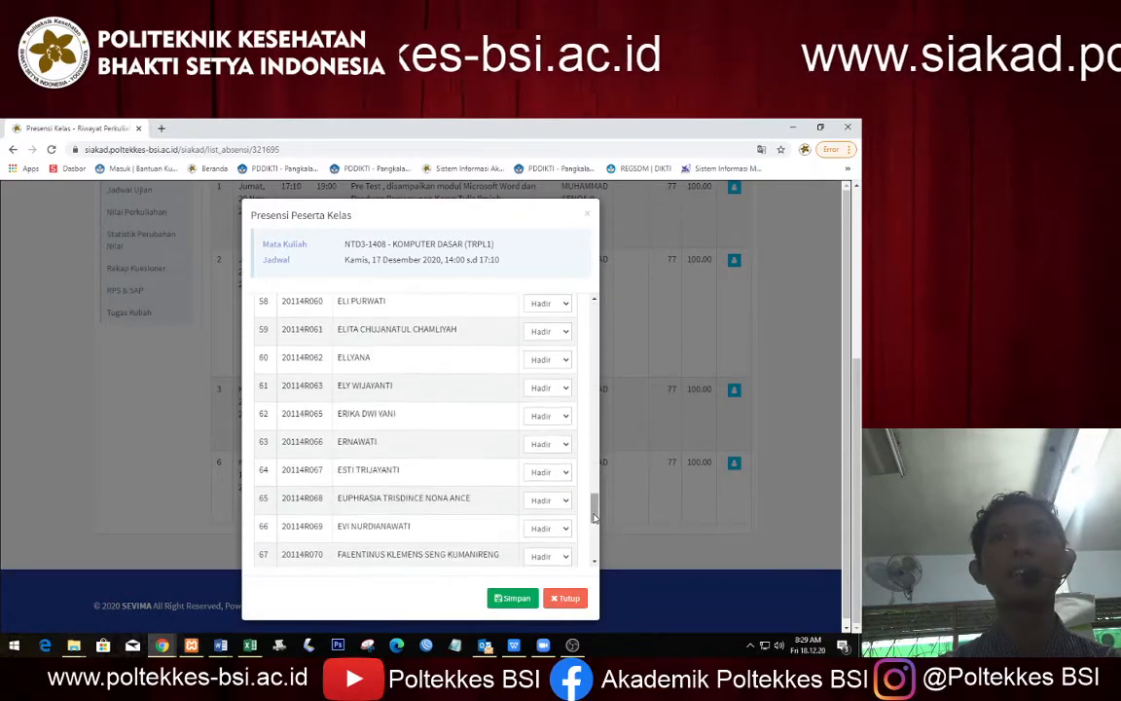
pyautogui.click(519, 601)
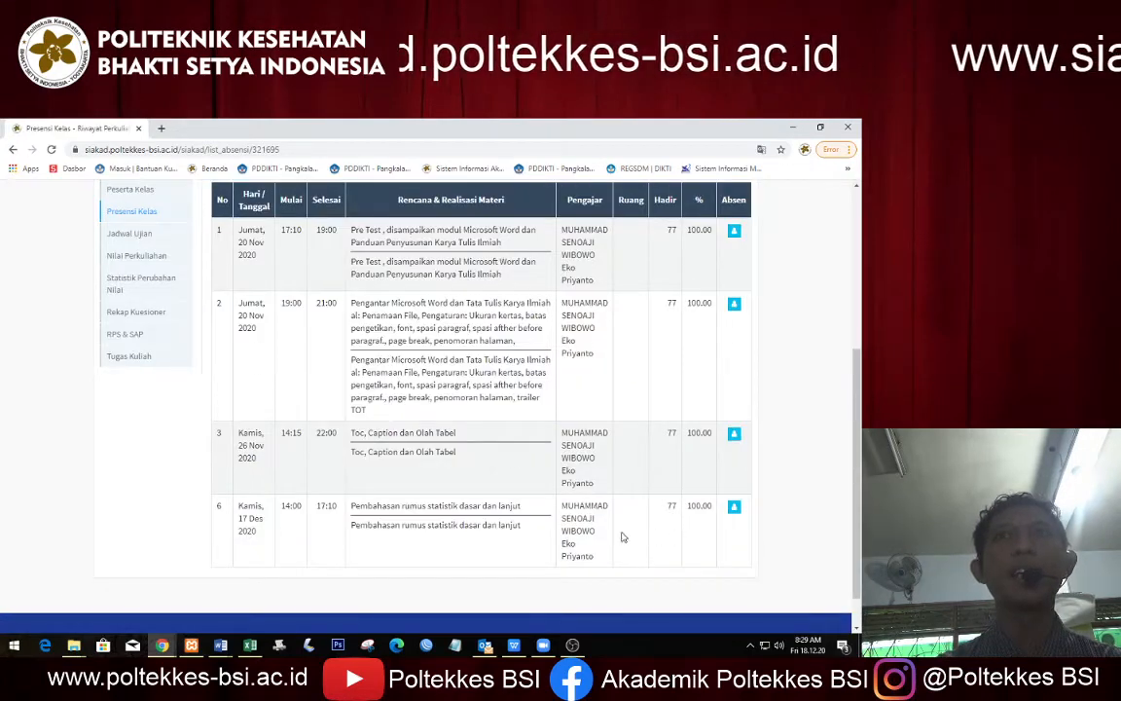
# Step: Open the class's Jadwal Perkuliahan and show the schedule data of meeting 3 on 26 November 2020
pyautogui.scroll(2, 548, 534)
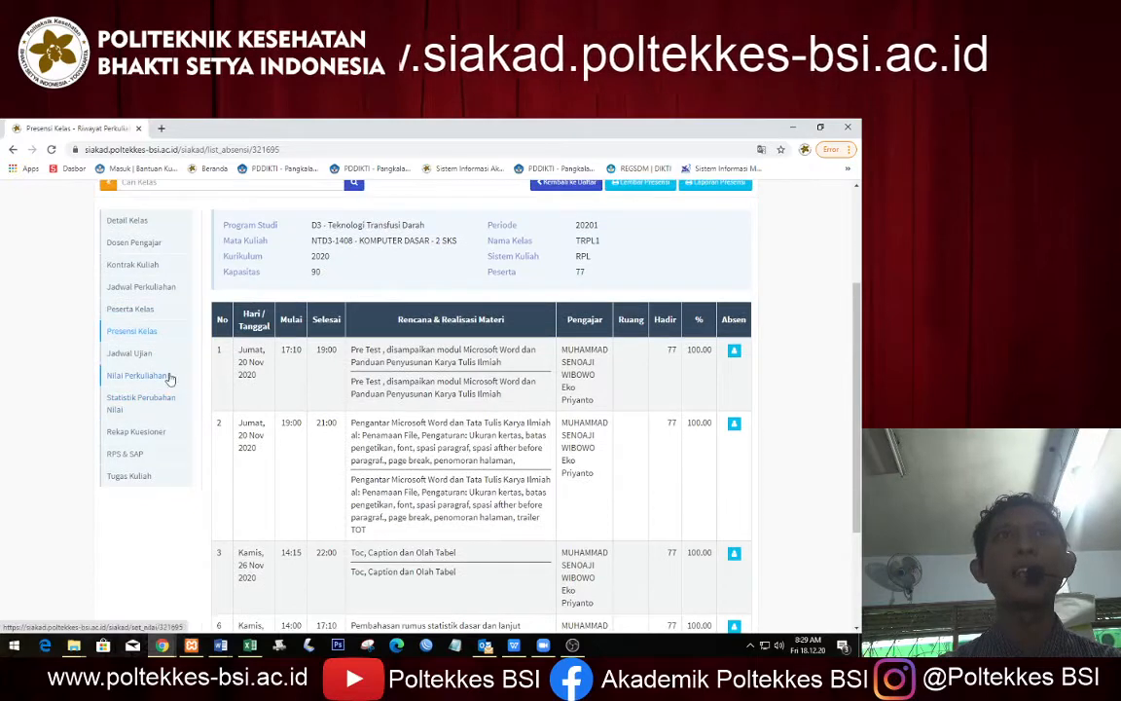
pyautogui.click(141, 287)
pyautogui.scroll(-4, 597, 454)
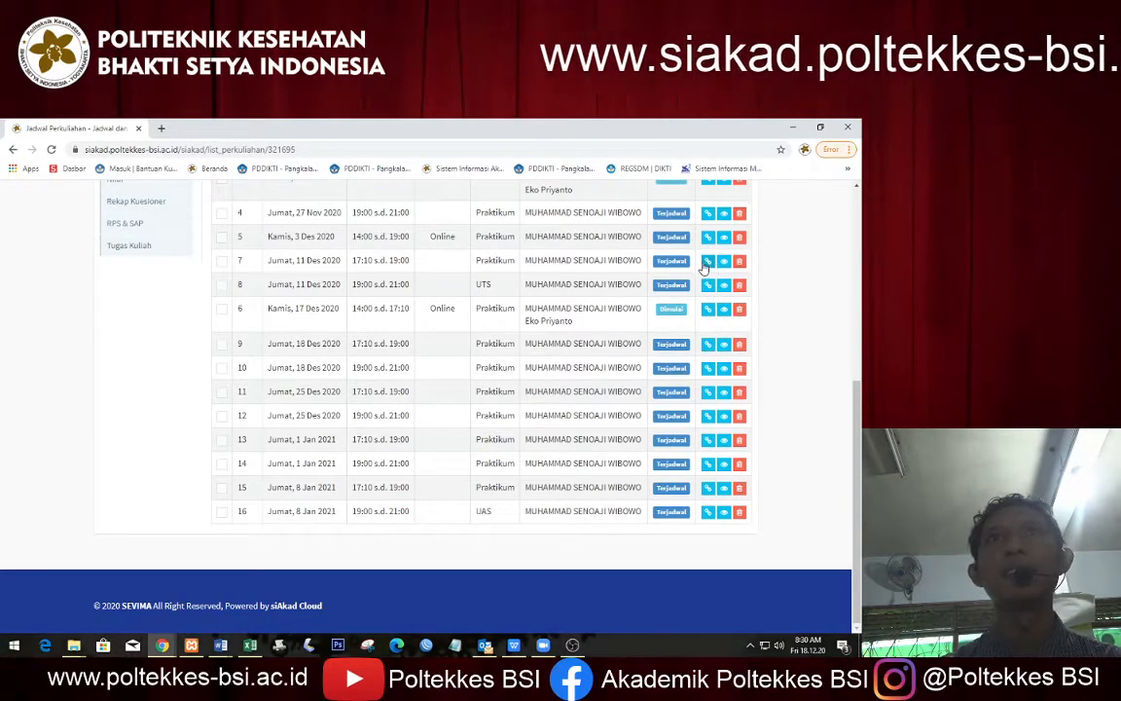
pyautogui.scroll(3, 704, 266)
pyautogui.scroll(-2, 723, 426)
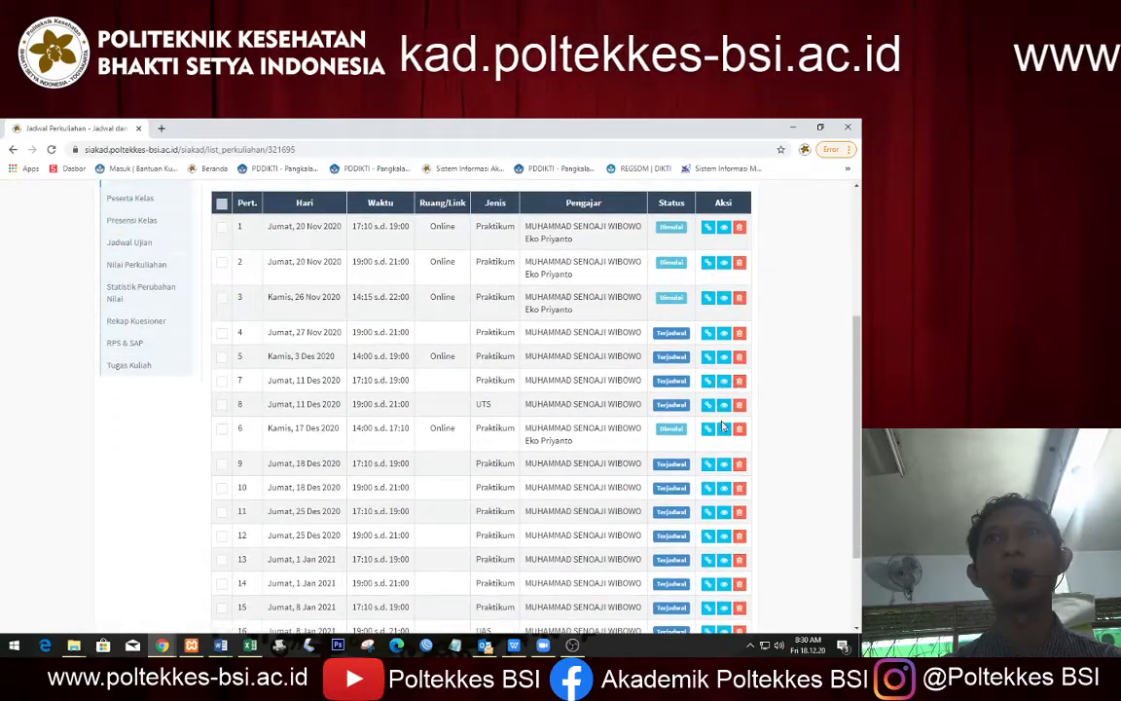
pyautogui.click(725, 298)
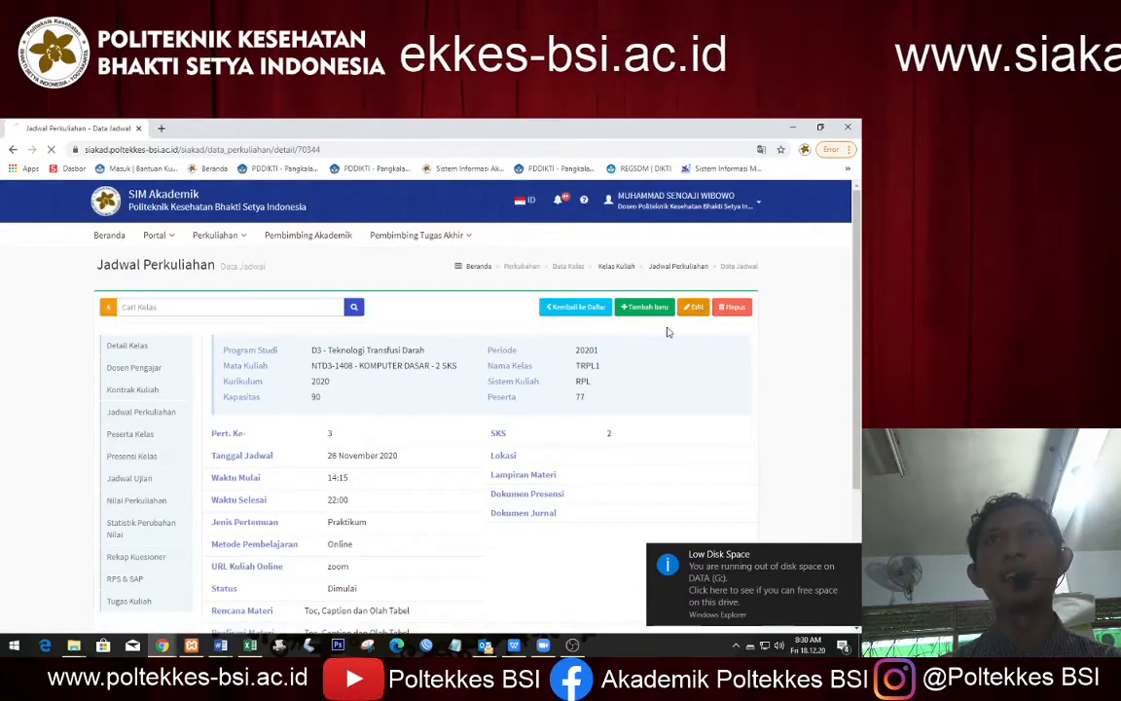
# Step: Edit the schedule data of meeting 3 and set its Status to Selesai
pyautogui.scroll(-3, 443, 468)
pyautogui.click(404, 425)
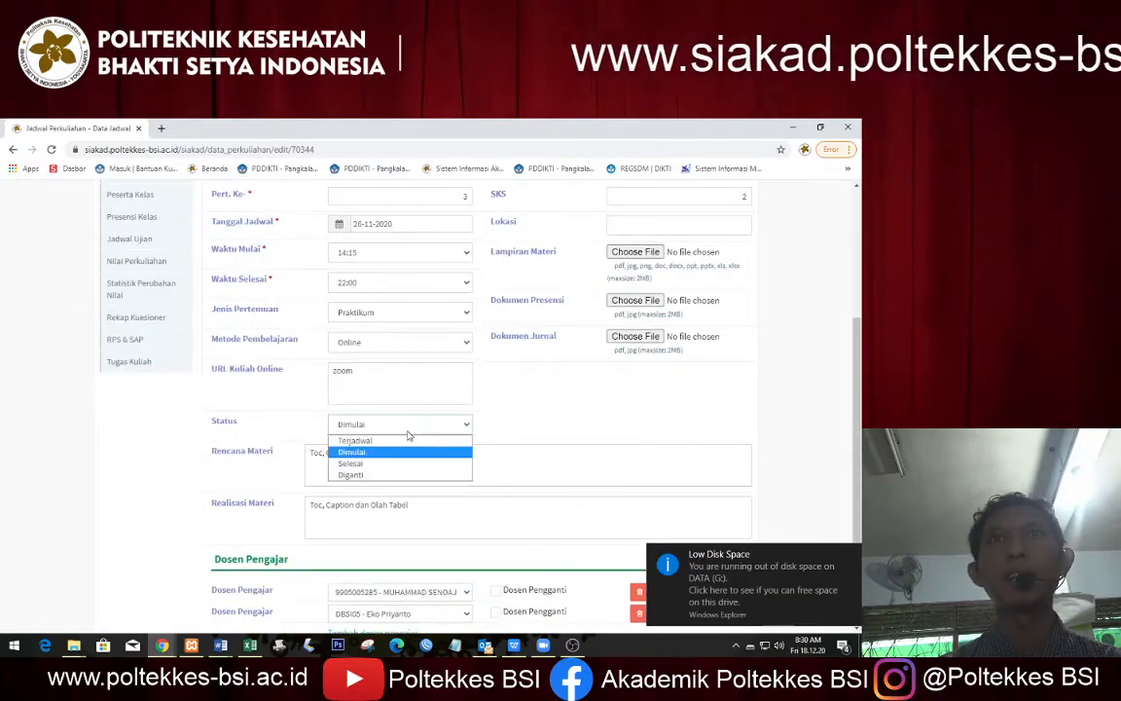
pyautogui.click(414, 465)
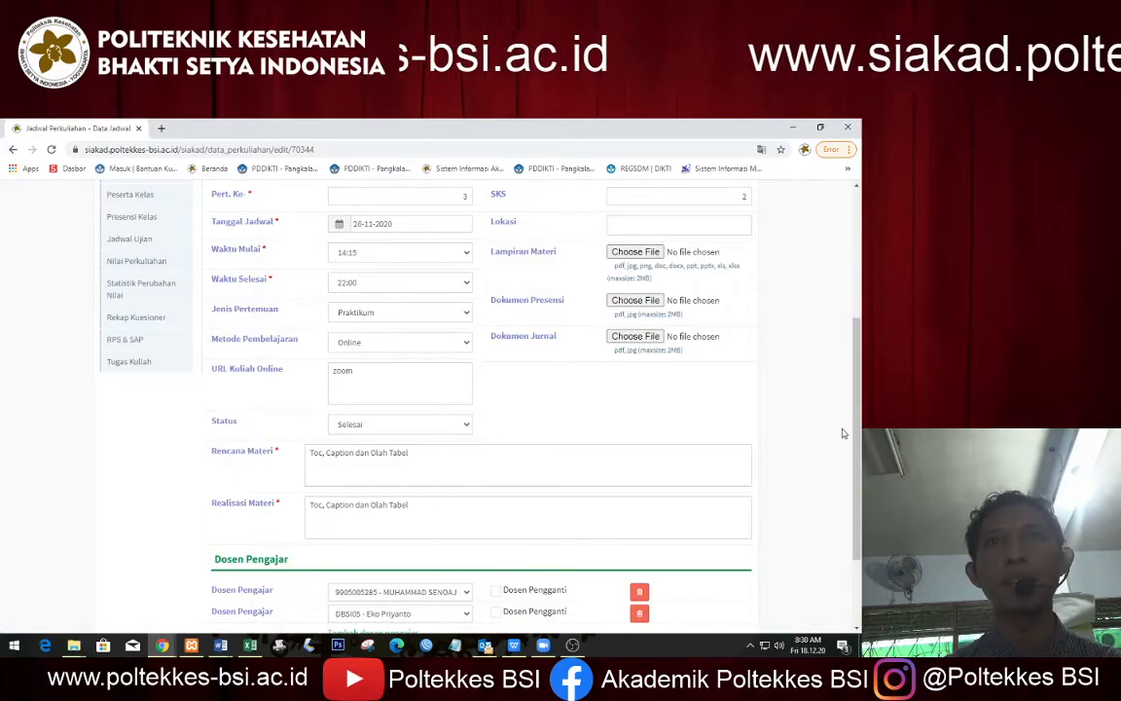
pyautogui.scroll(-3, 634, 532)
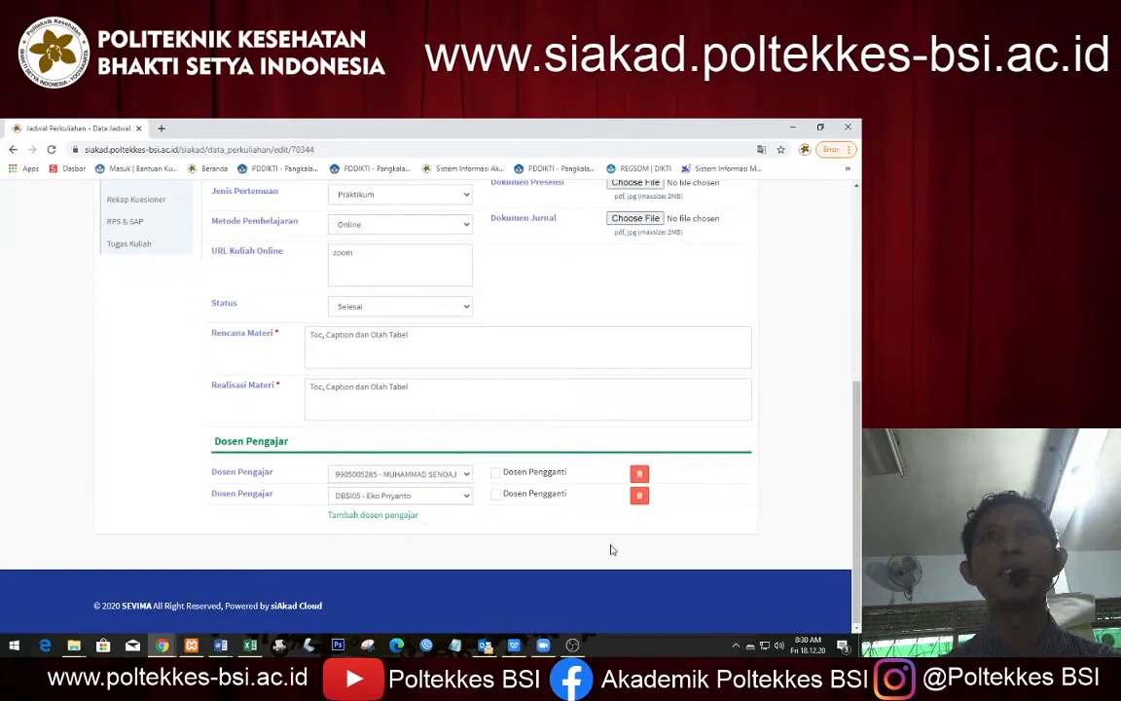
pyautogui.click(355, 306)
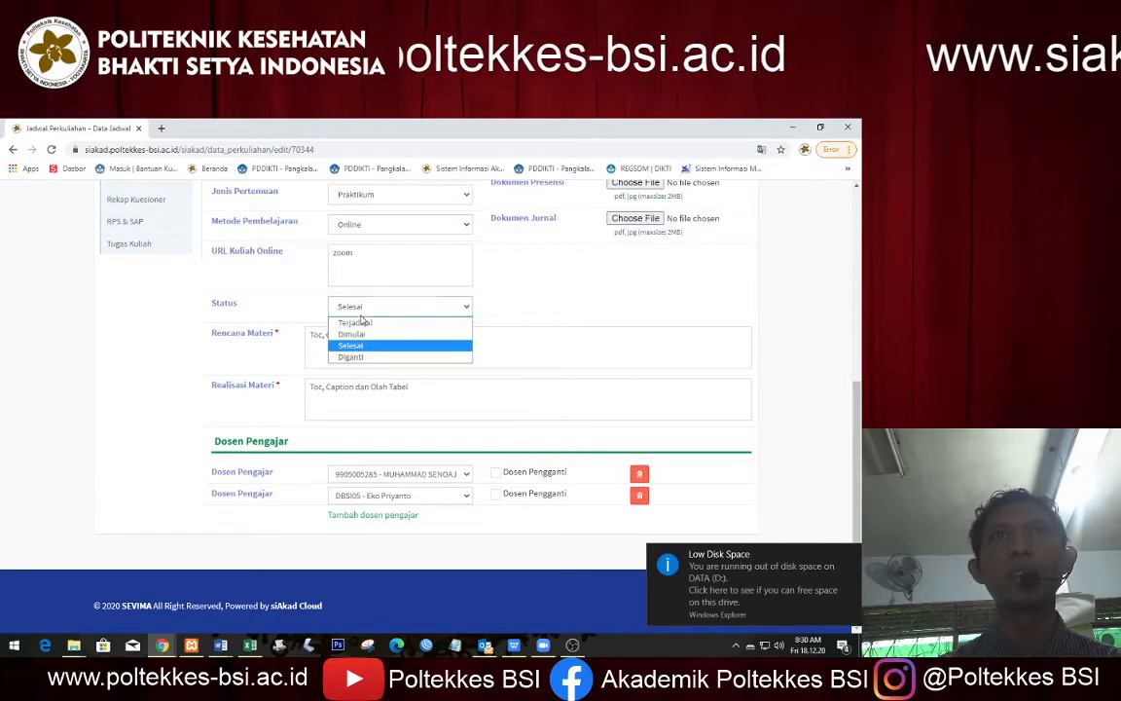
pyautogui.click(498, 308)
pyautogui.scroll(3, 691, 336)
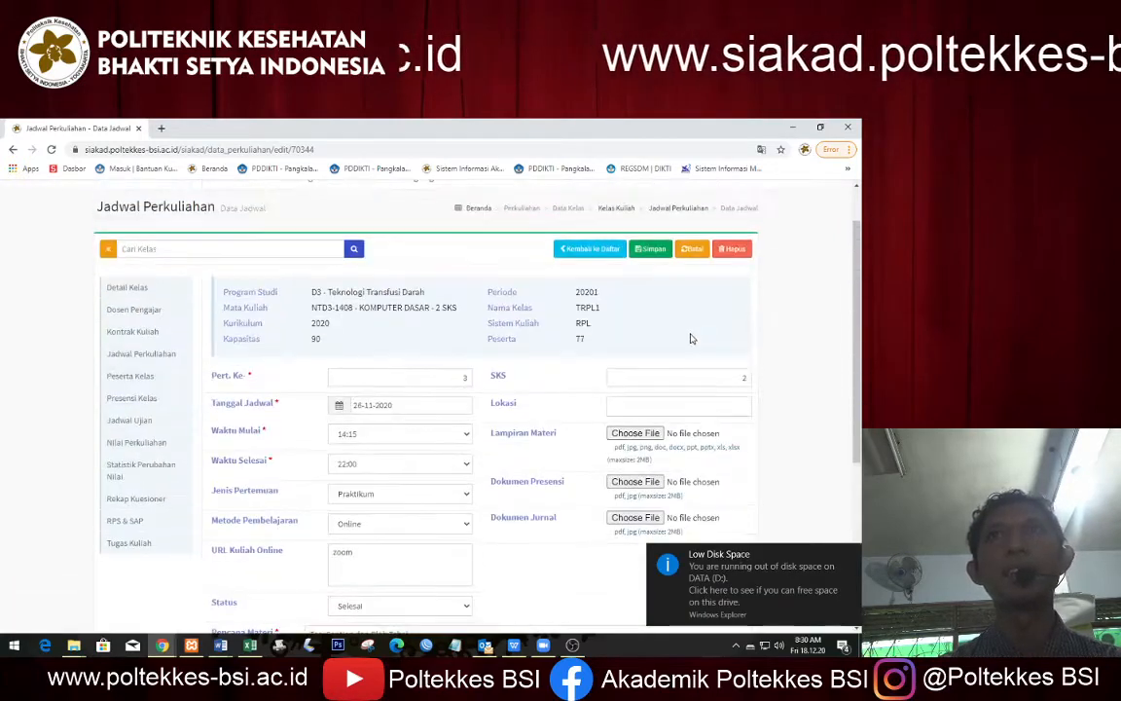
# Step: Save the changed schedule data with confirmation and return to the class's meeting list
pyautogui.click(649, 250)
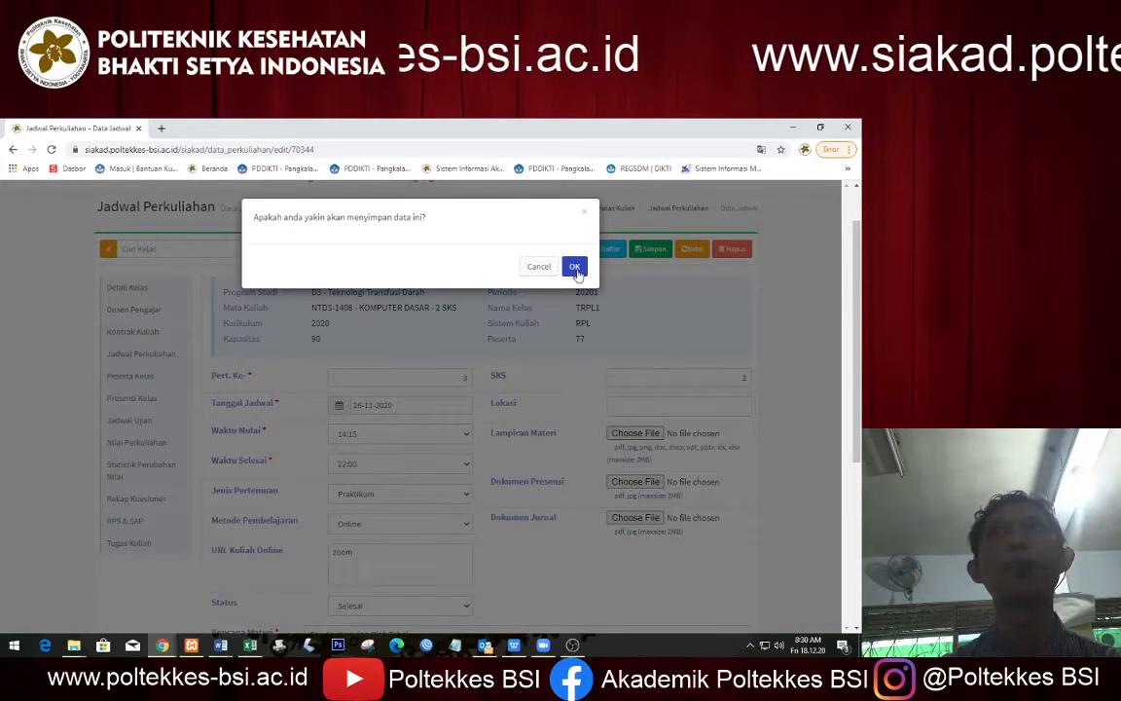
pyautogui.click(576, 268)
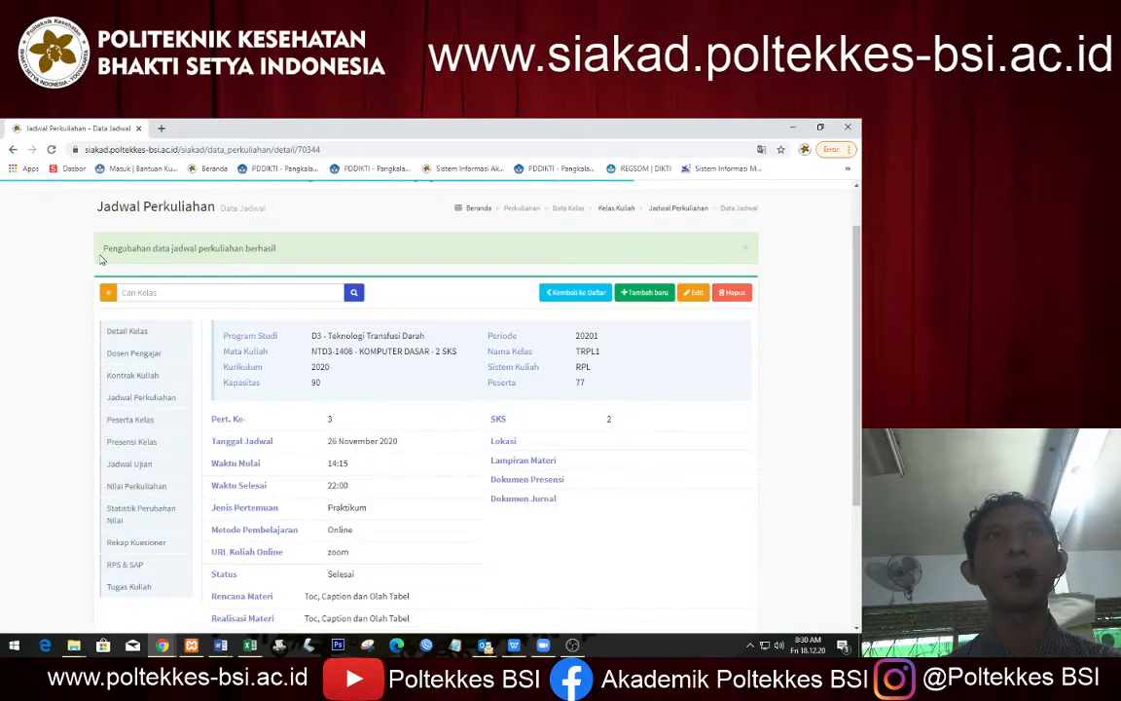
pyautogui.moveTo(103, 249); pyautogui.dragTo(277, 250)
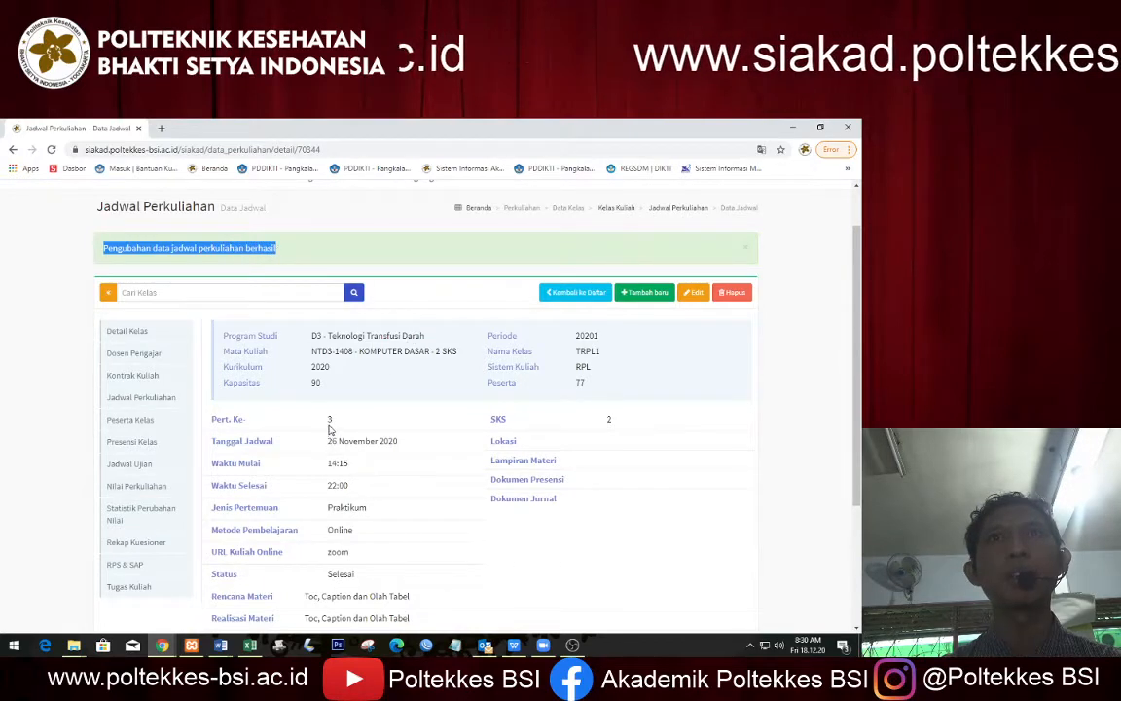
pyautogui.click(565, 290)
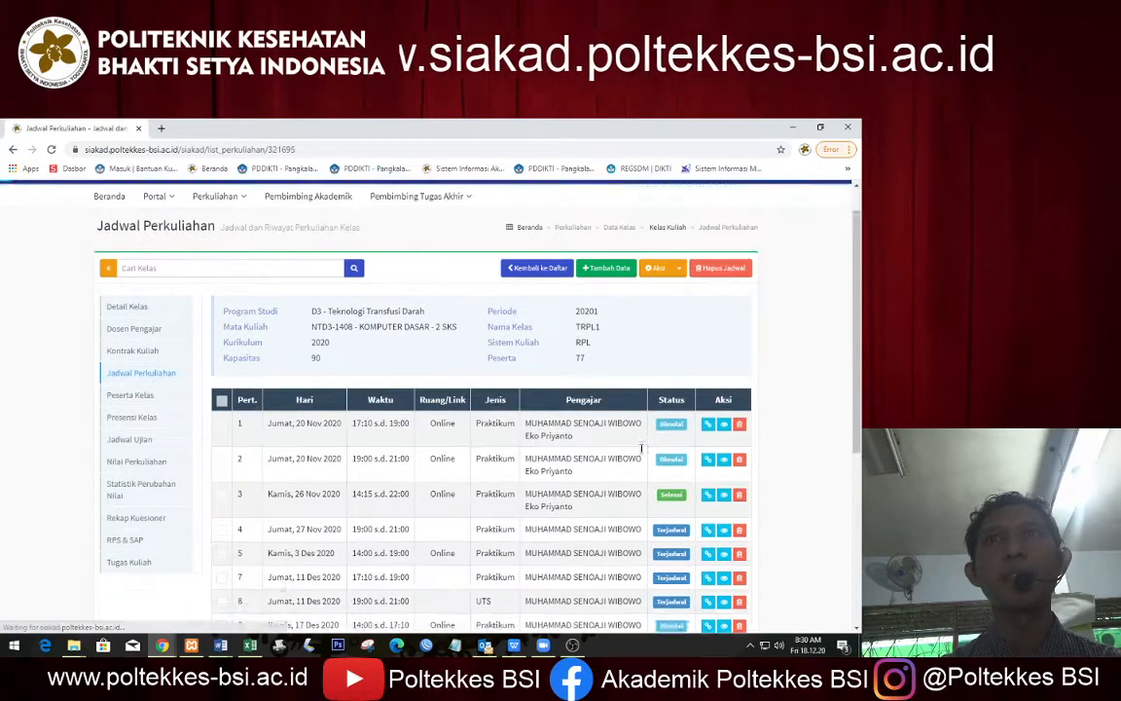
pyautogui.scroll(-1, 642, 450)
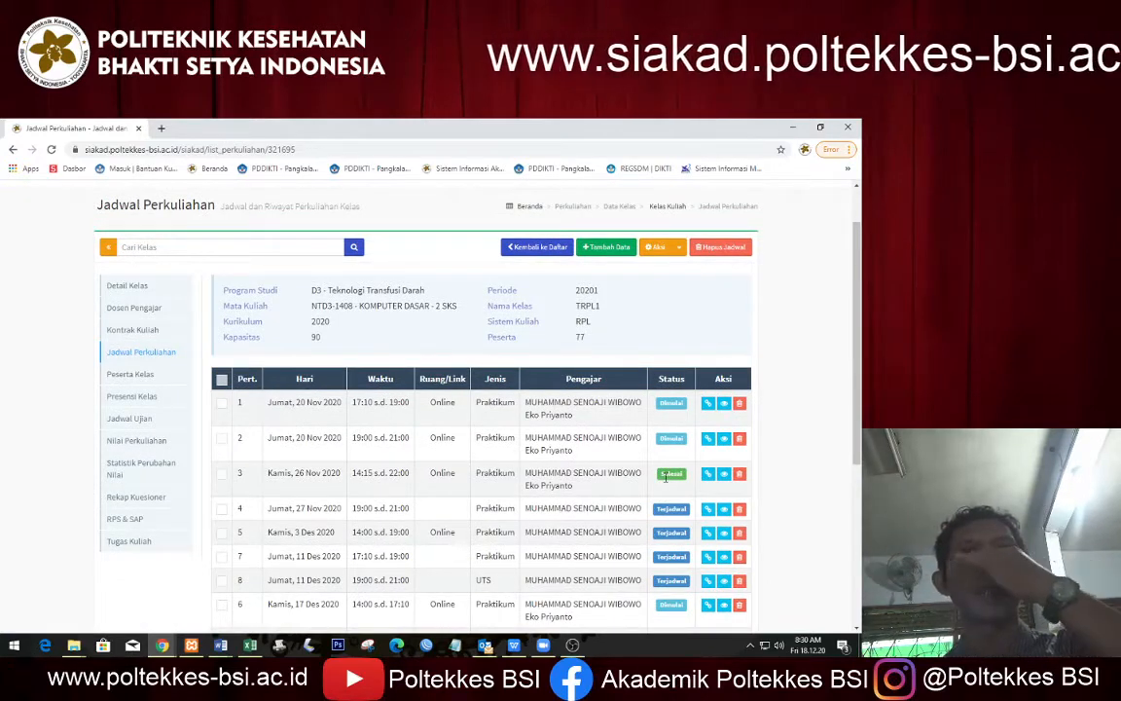
# Step: From the class's Nilai Perkuliahan page, download the Excel grade template through Upload Excel Nilai, and close that dialog
pyautogui.click(139, 445)
pyautogui.scroll(-5, 545, 429)
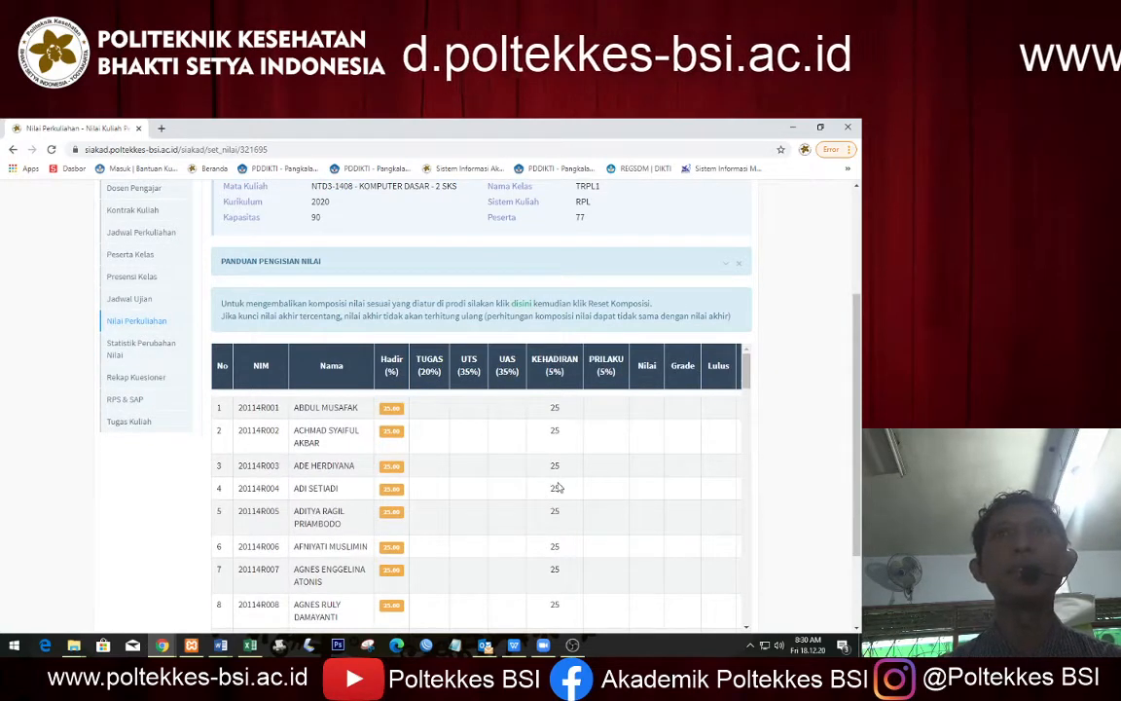
pyautogui.scroll(3, 557, 487)
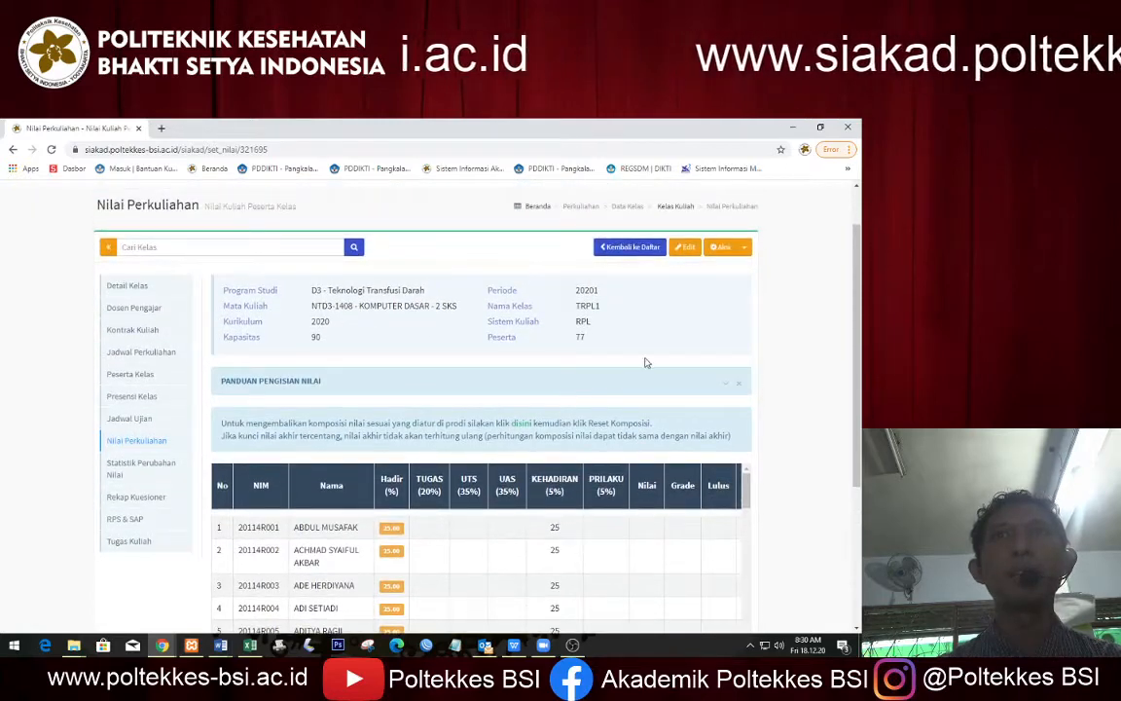
pyautogui.click(744, 255)
pyautogui.click(750, 302)
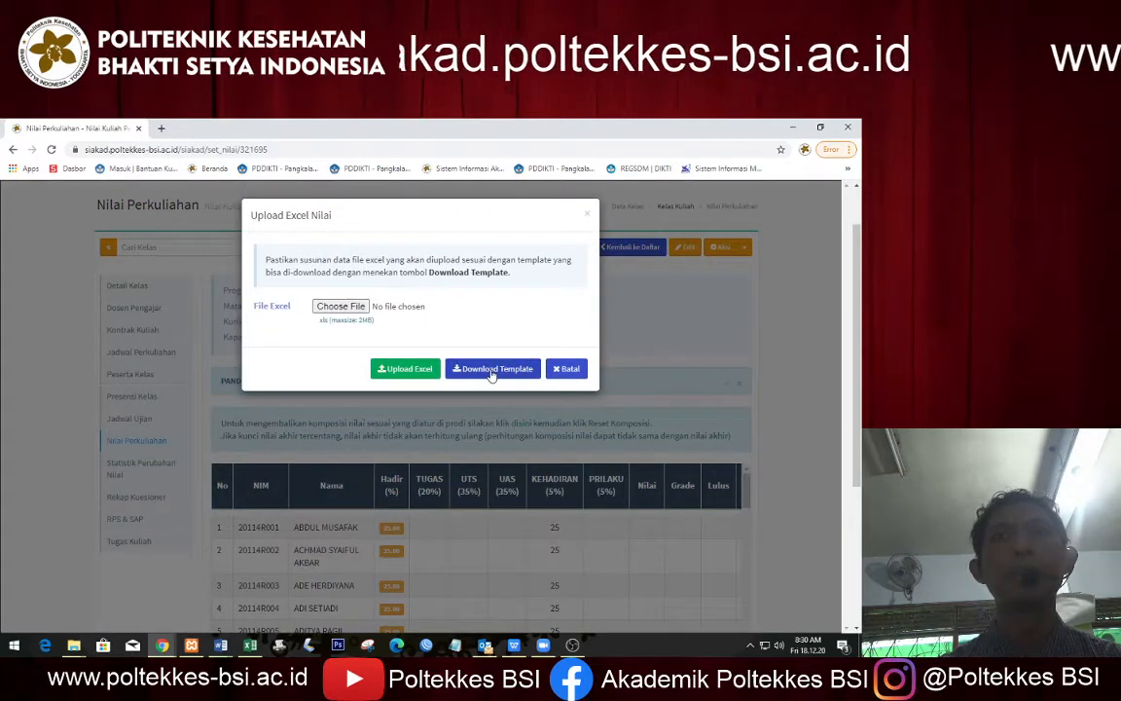
pyautogui.click(493, 372)
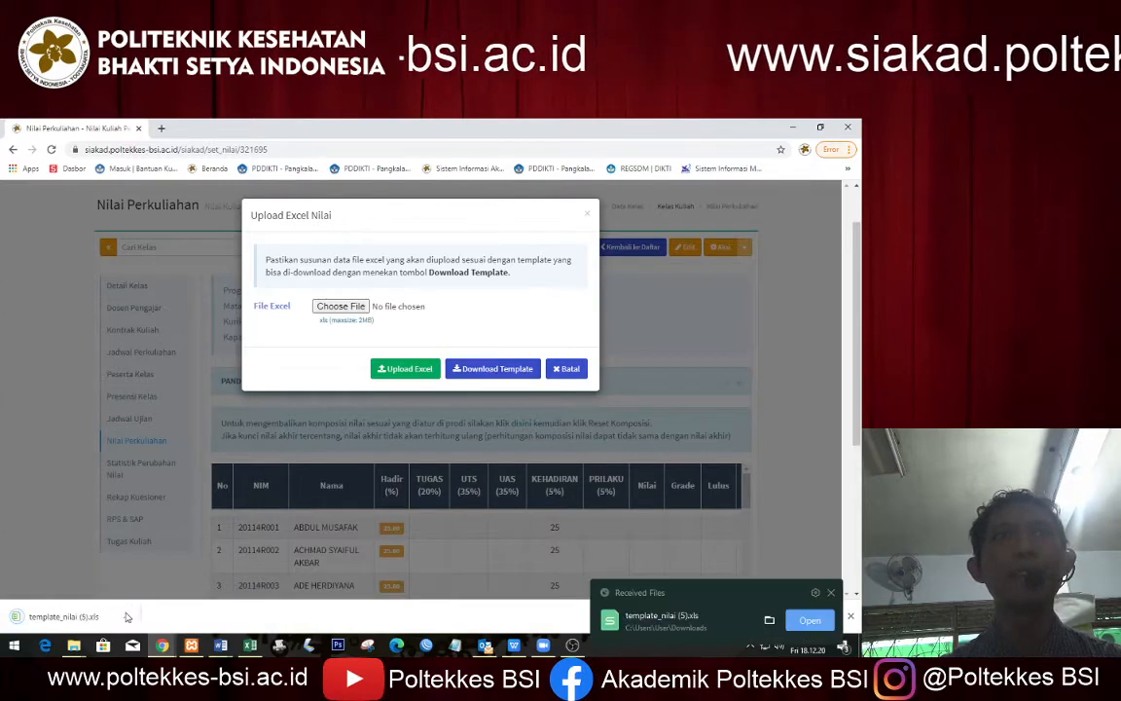
pyautogui.click(576, 373)
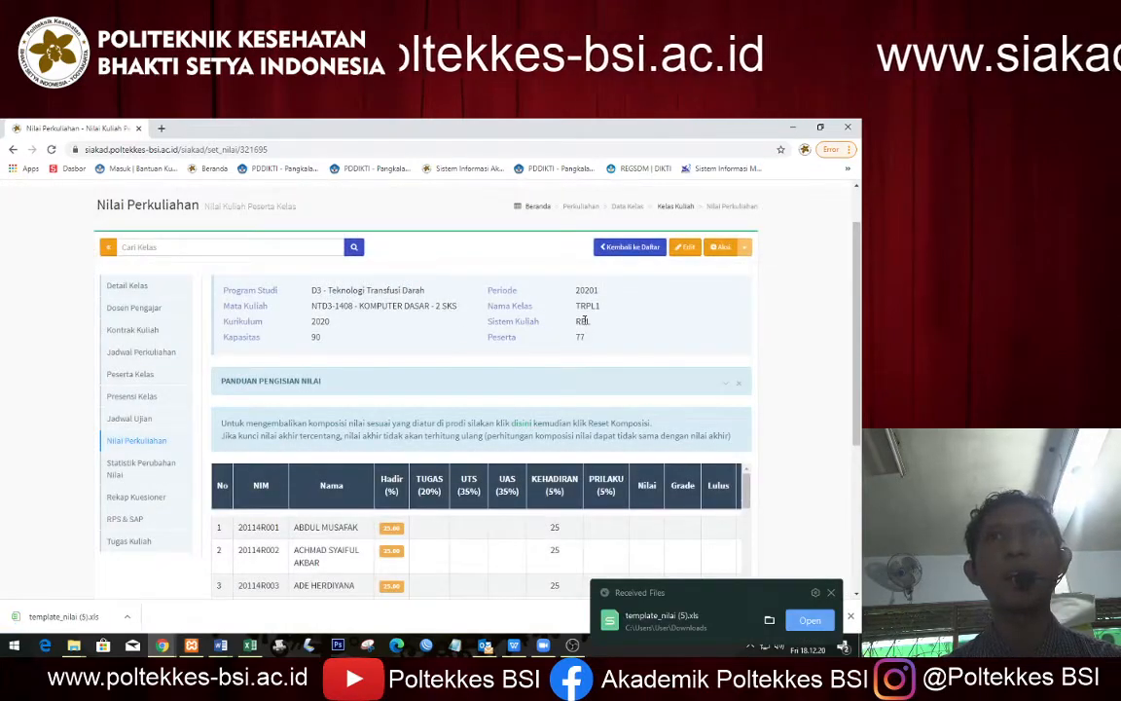
# Step: Show the downloaded template_nilai (5).xls in its folder, open it with Excel 2016, and close the Find and Replace dialog
pyautogui.doubleClick(580, 305)
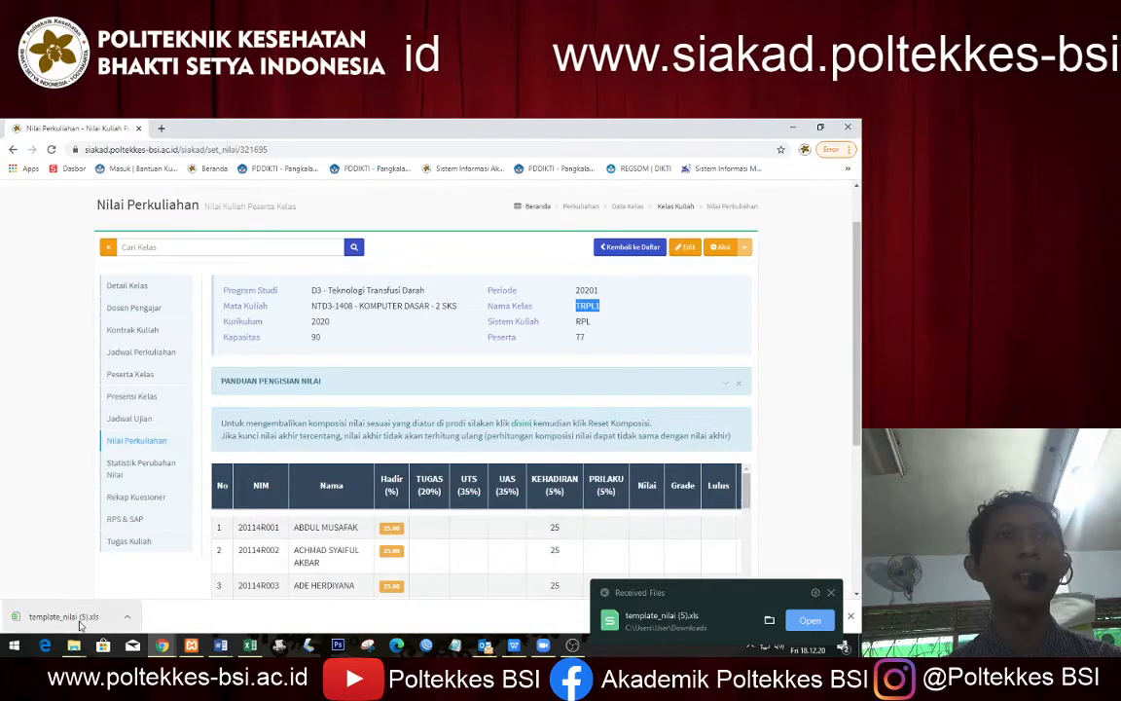
pyautogui.click(128, 617)
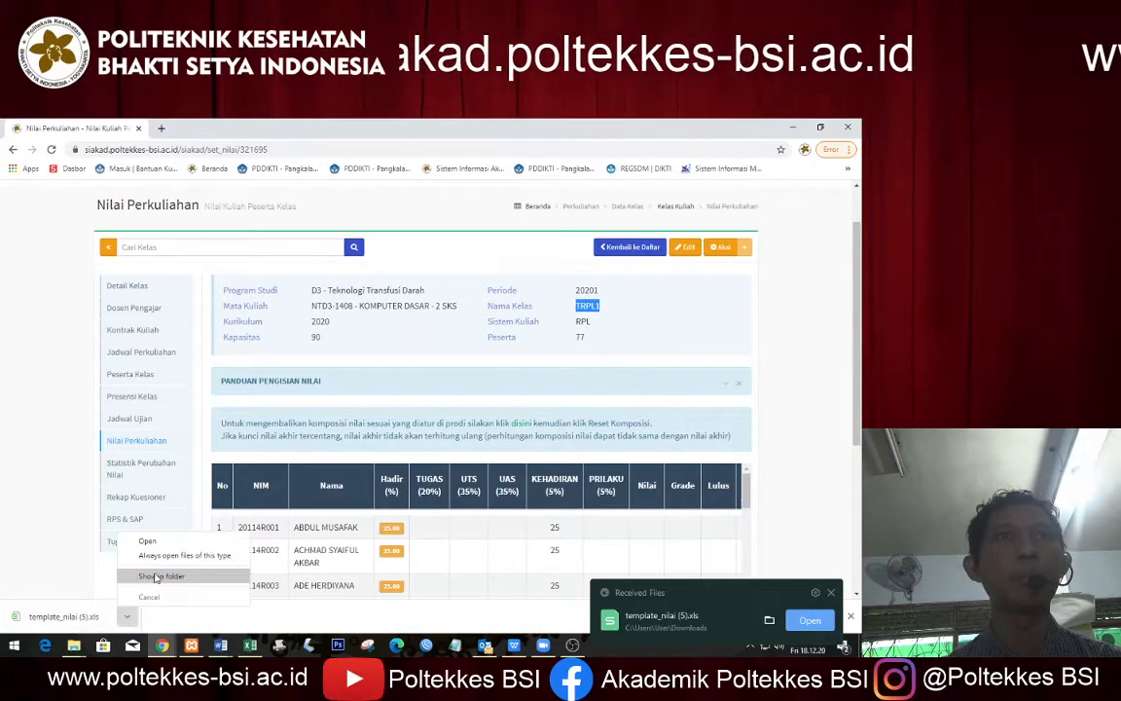
pyautogui.click(178, 576)
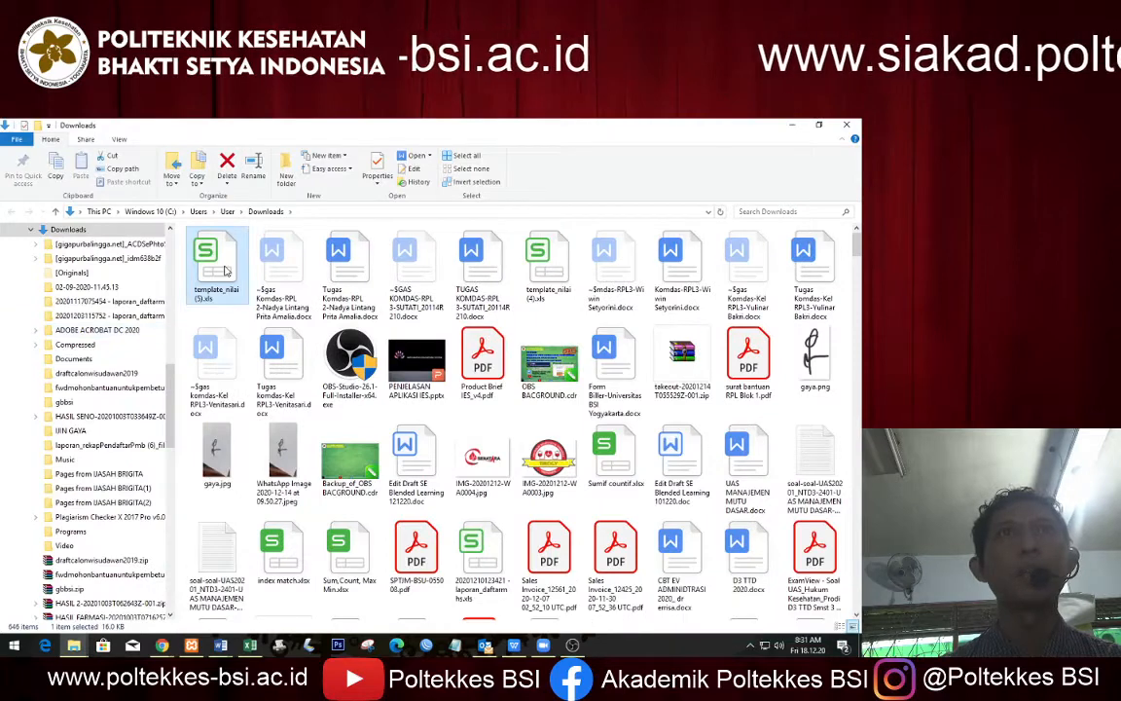
pyautogui.rightClick(223, 265)
pyautogui.moveTo(292, 293)
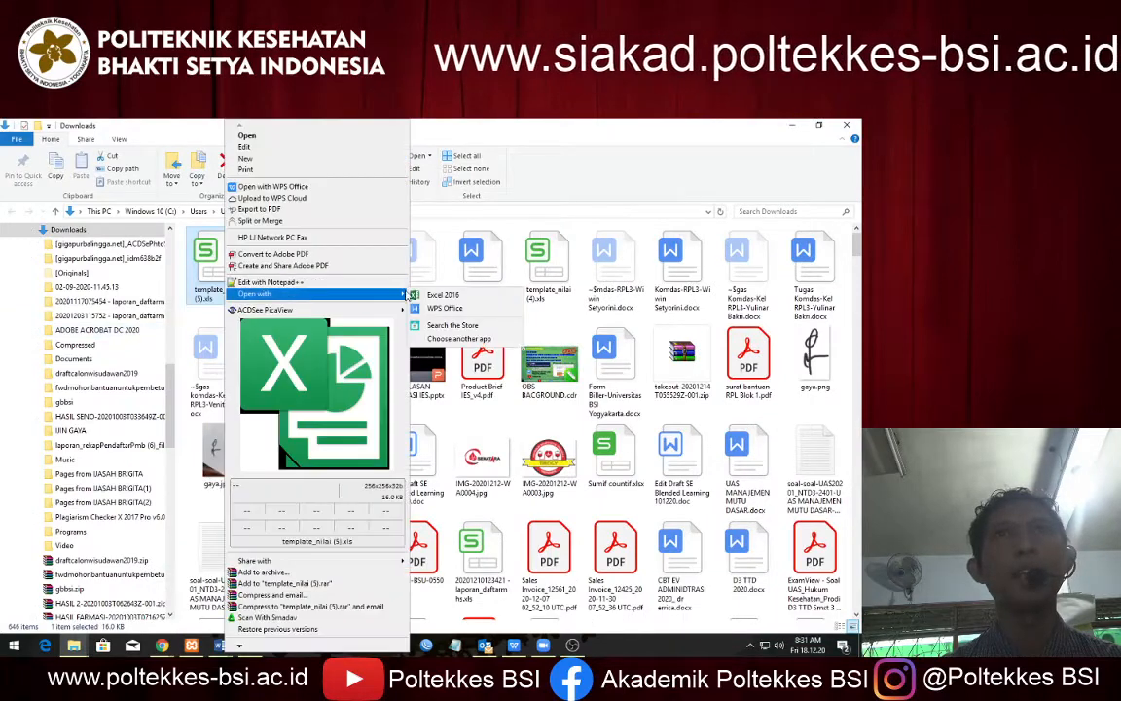
pyautogui.click(433, 294)
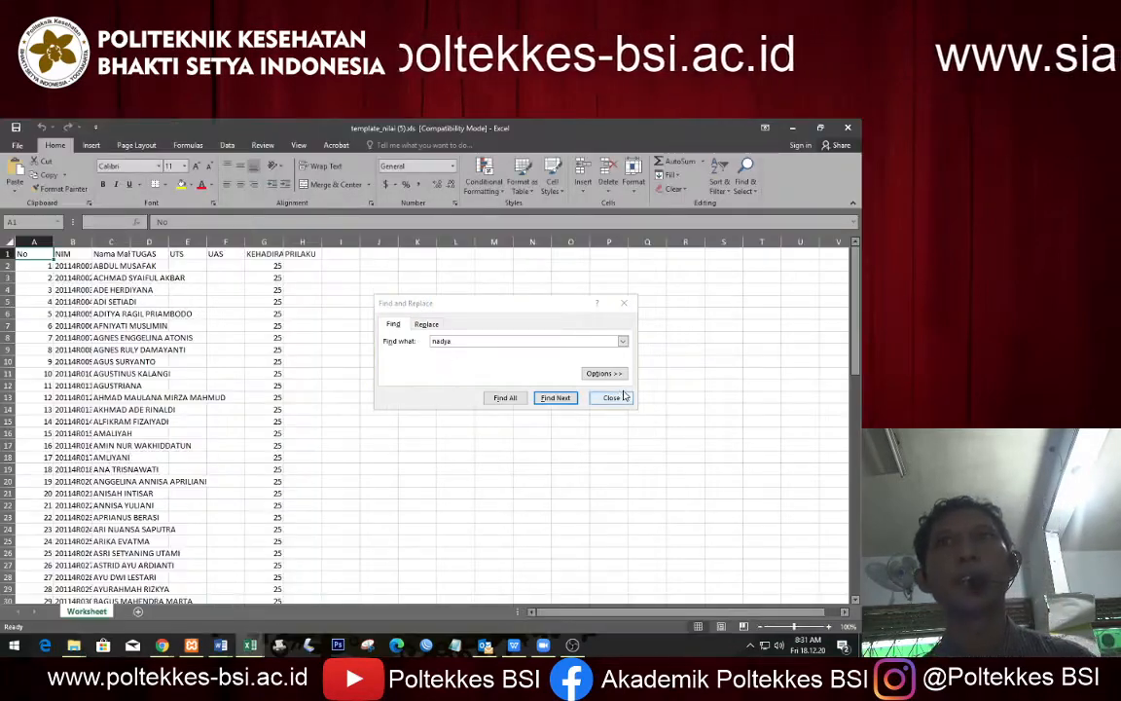
pyautogui.click(613, 398)
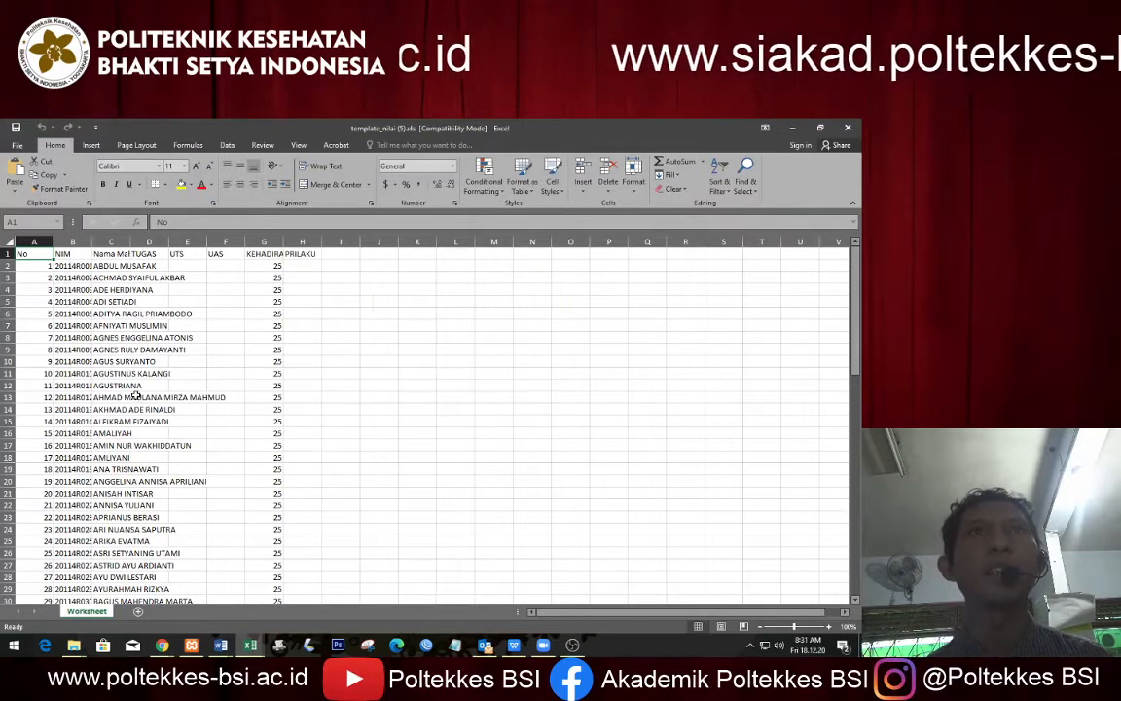
# Step: Autofit the width of all columns in the grade template worksheet to their contents
pyautogui.click(332, 280)
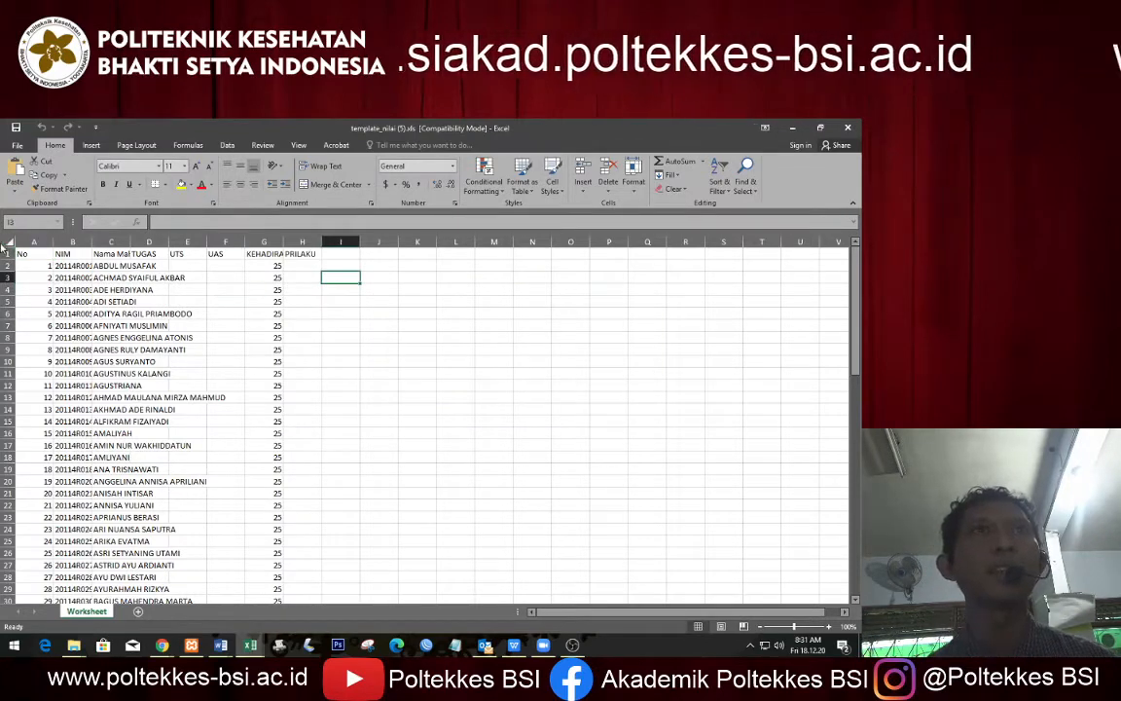
pyautogui.click(5, 240)
pyautogui.doubleClick(52, 240)
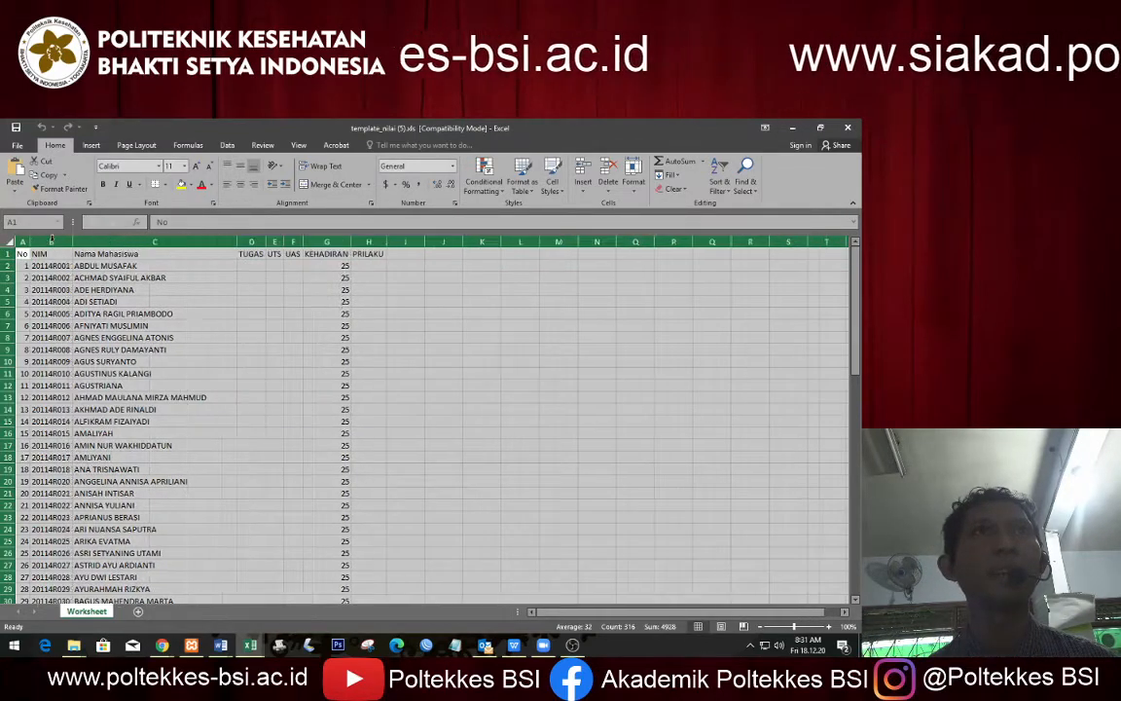
pyautogui.click(251, 277)
# Step: Enter TUGAS 100, UTS 85 and UAS 78.5 for the first student, widening the UAS column and showing its grade with two decimals
pyautogui.scroll(-11, 157, 501)
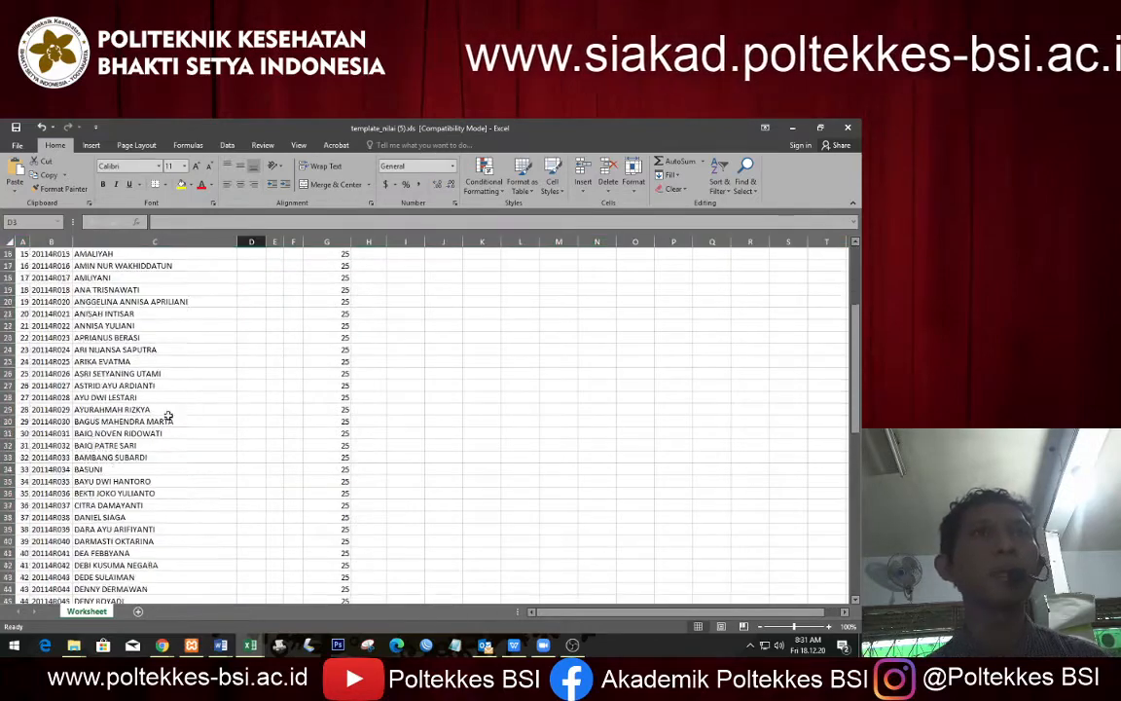
pyautogui.scroll(-9, 157, 501)
pyautogui.scroll(6, 162, 477)
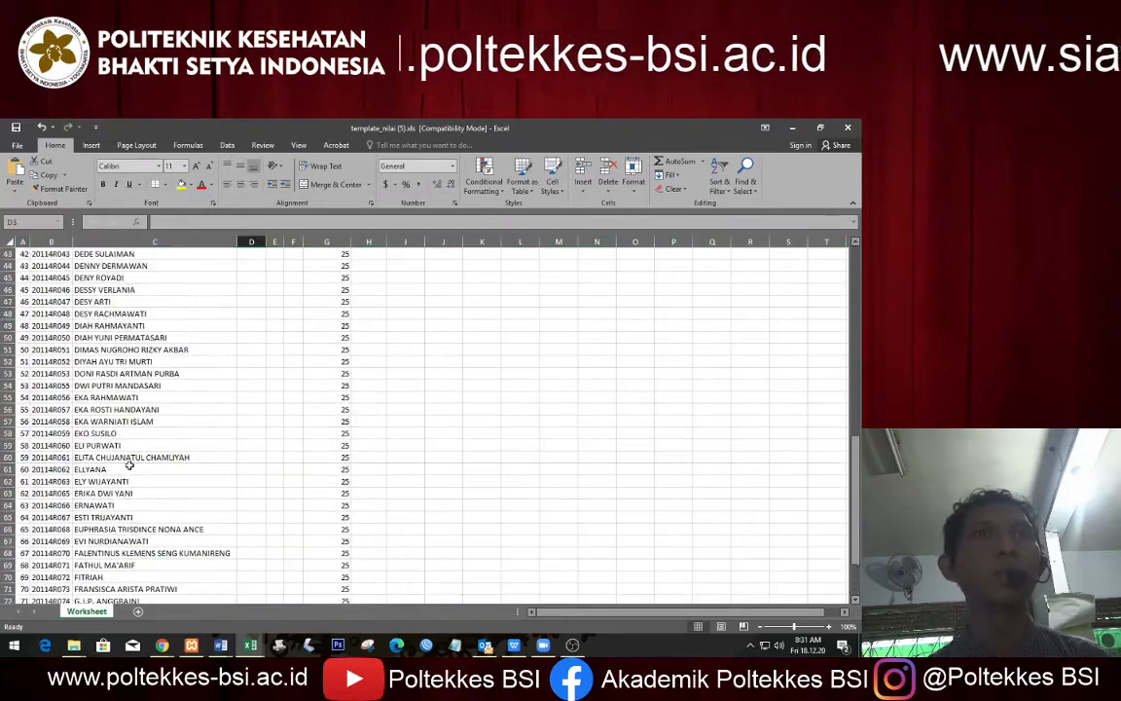
pyautogui.scroll(-6, 129, 473)
pyautogui.scroll(20, 132, 473)
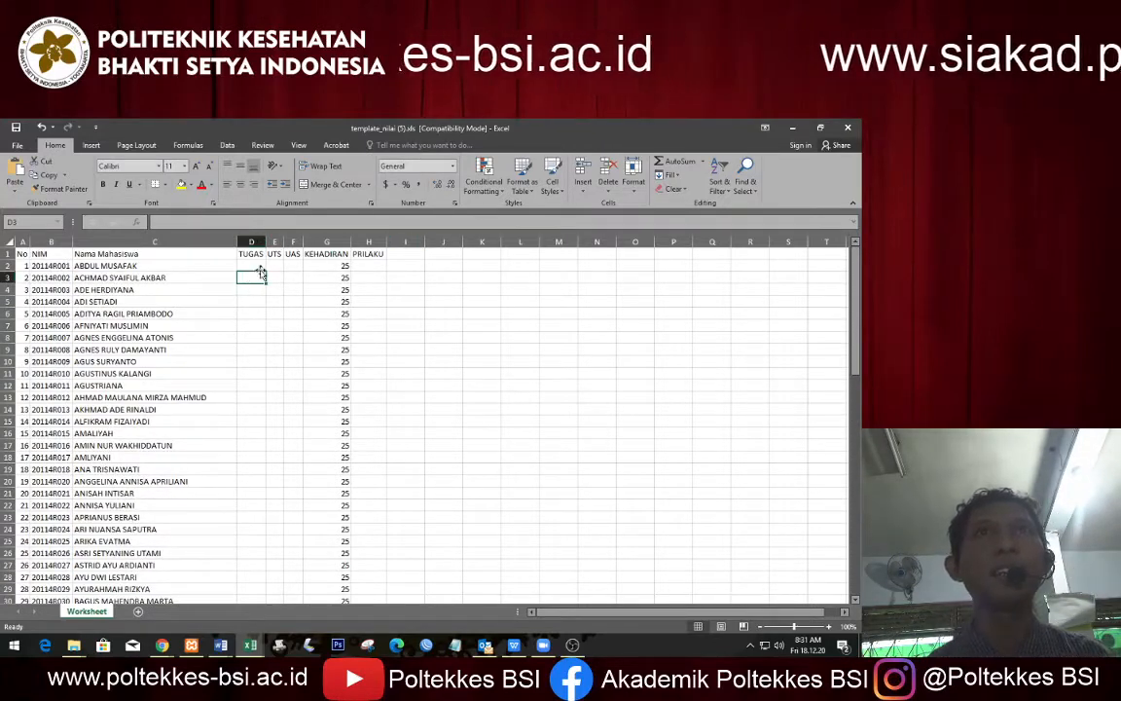
pyautogui.click(250, 265)
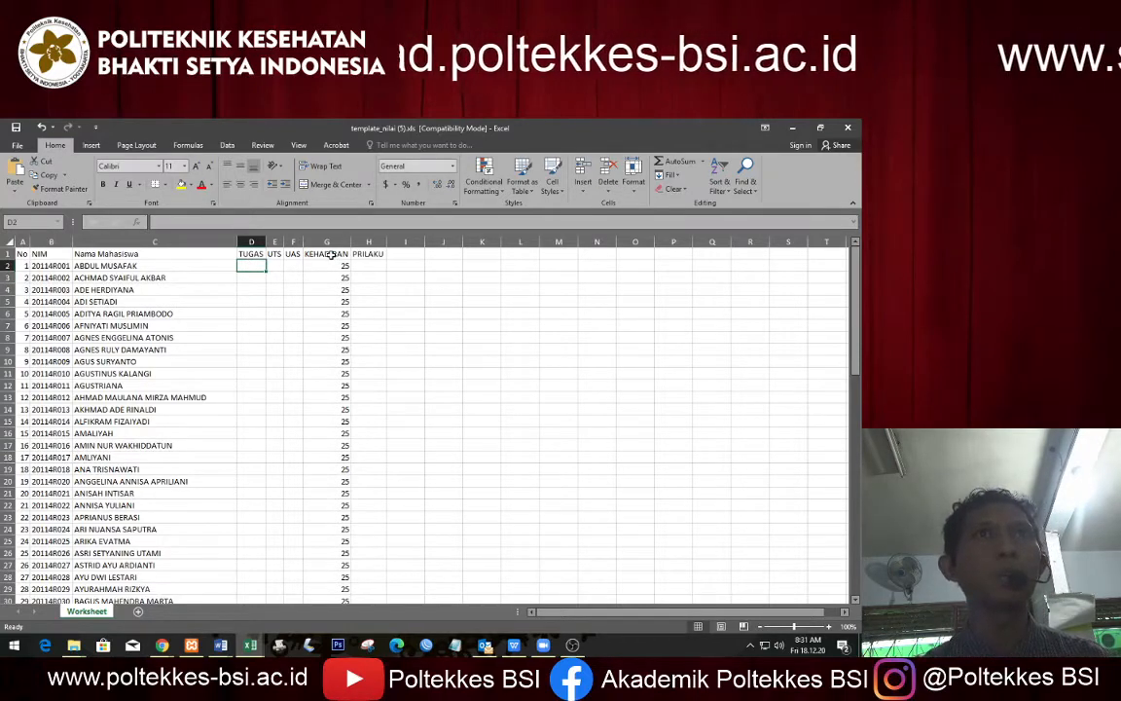
pyautogui.write('100')
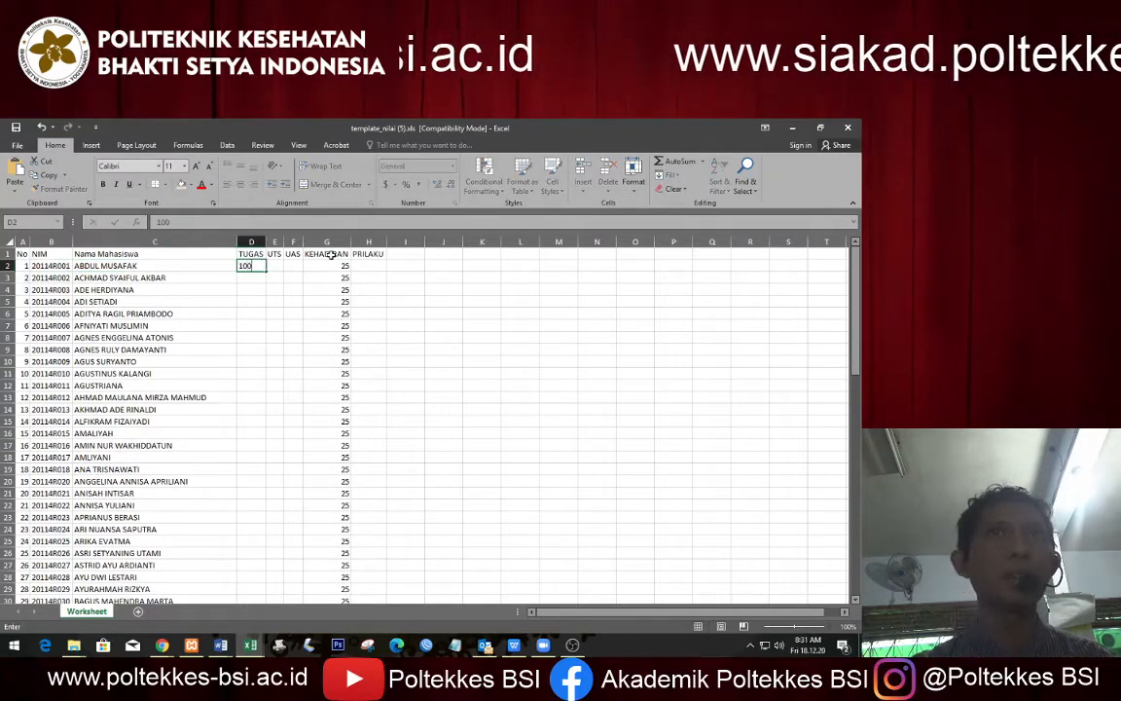
pyautogui.press('Tab')
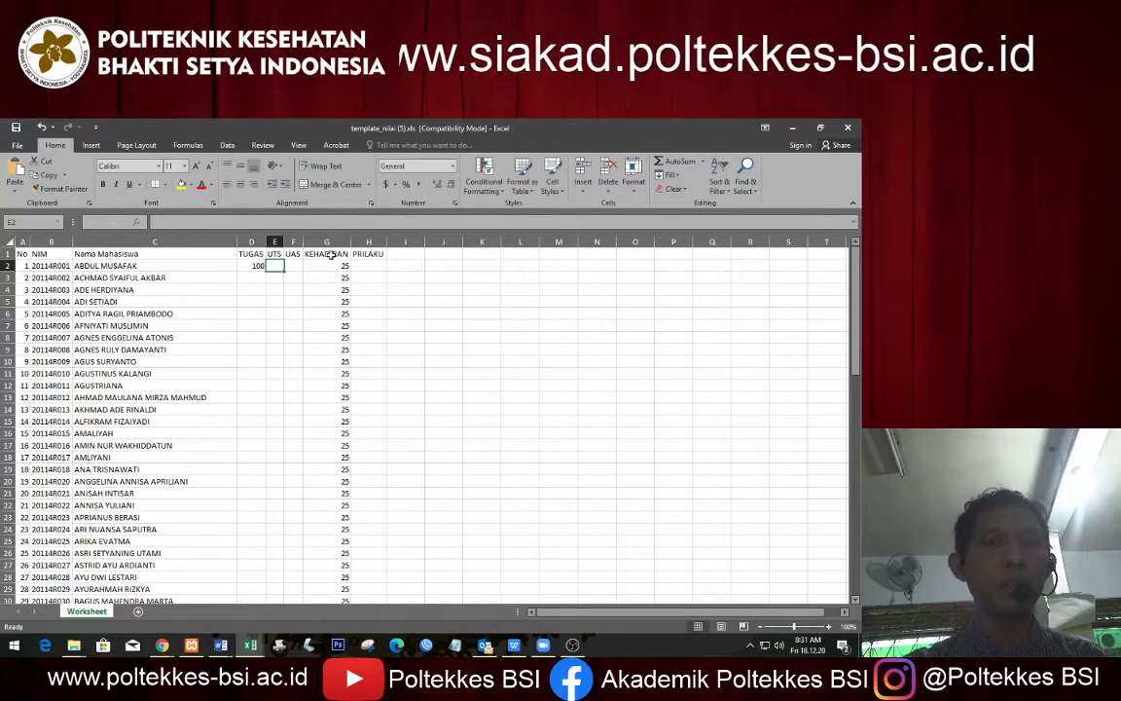
pyautogui.write('85')
pyautogui.press('Tab')
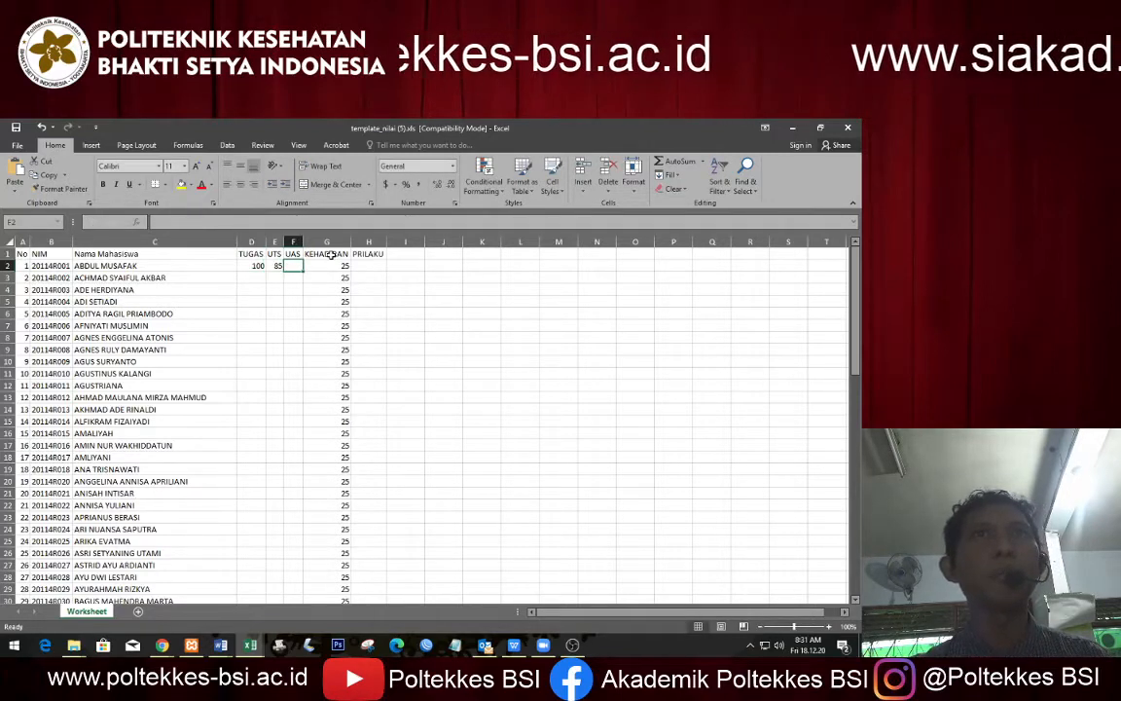
pyautogui.write('78.5')
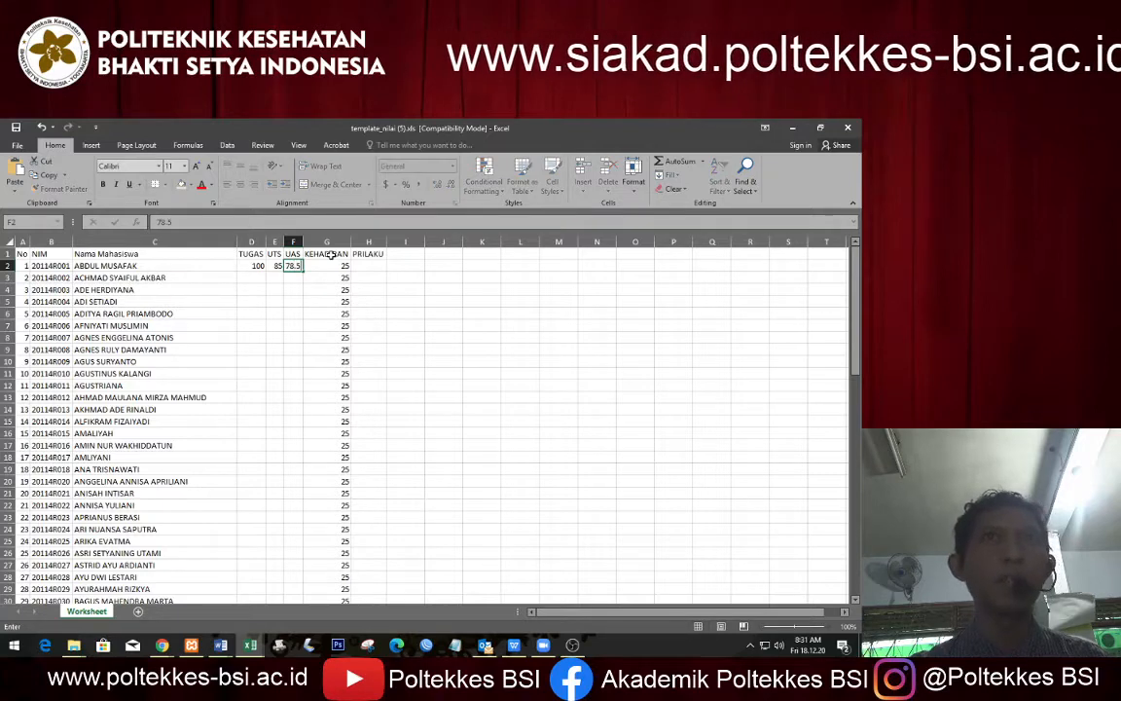
pyautogui.press('Right')
pyautogui.press('Left')
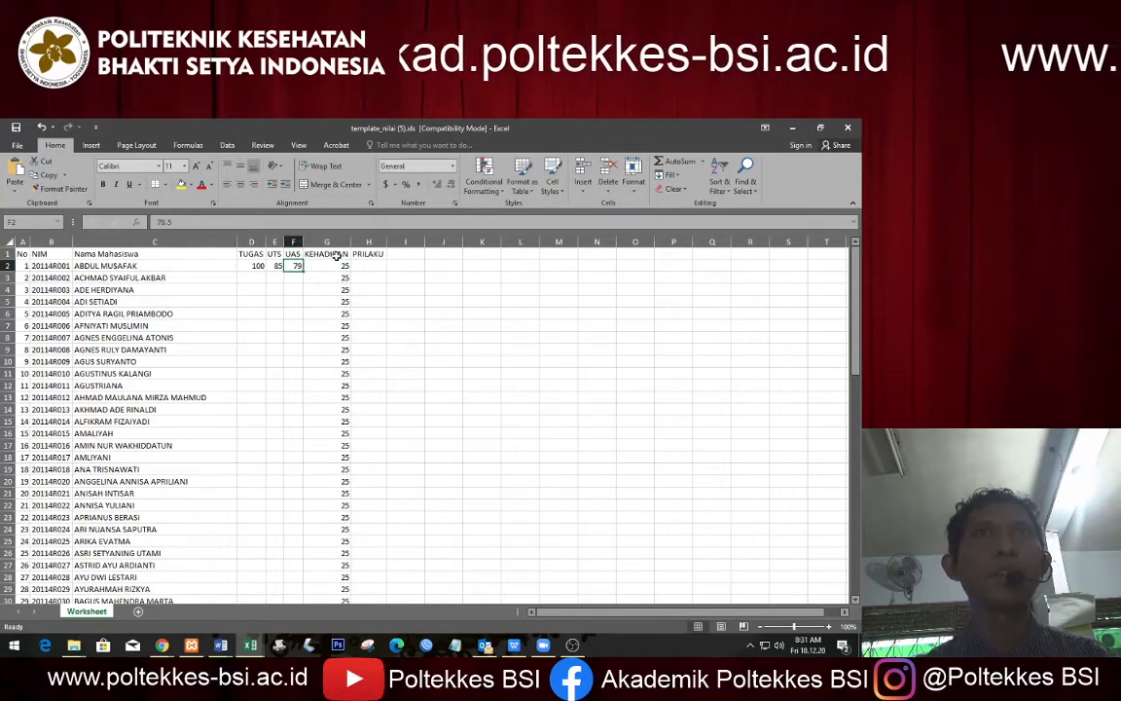
pyautogui.moveTo(303, 239); pyautogui.dragTo(333, 273)
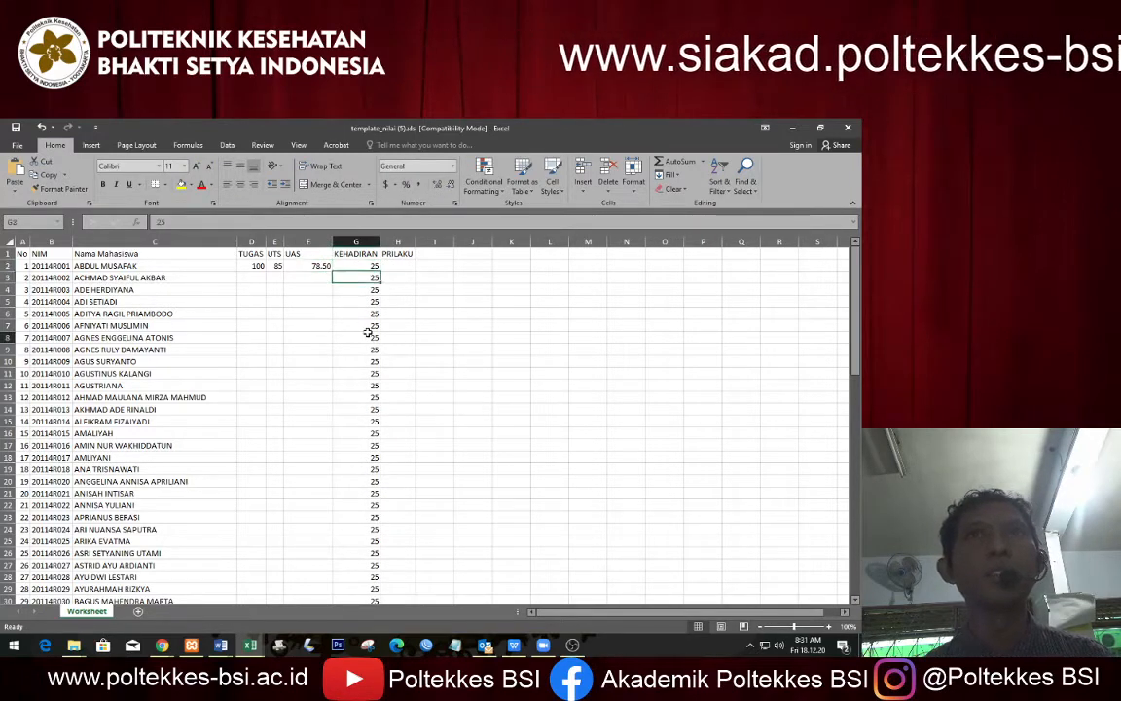
# Step: Enter a PRILAKU grade of 100 for the first student
pyautogui.click(373, 267)
pyautogui.click(399, 265)
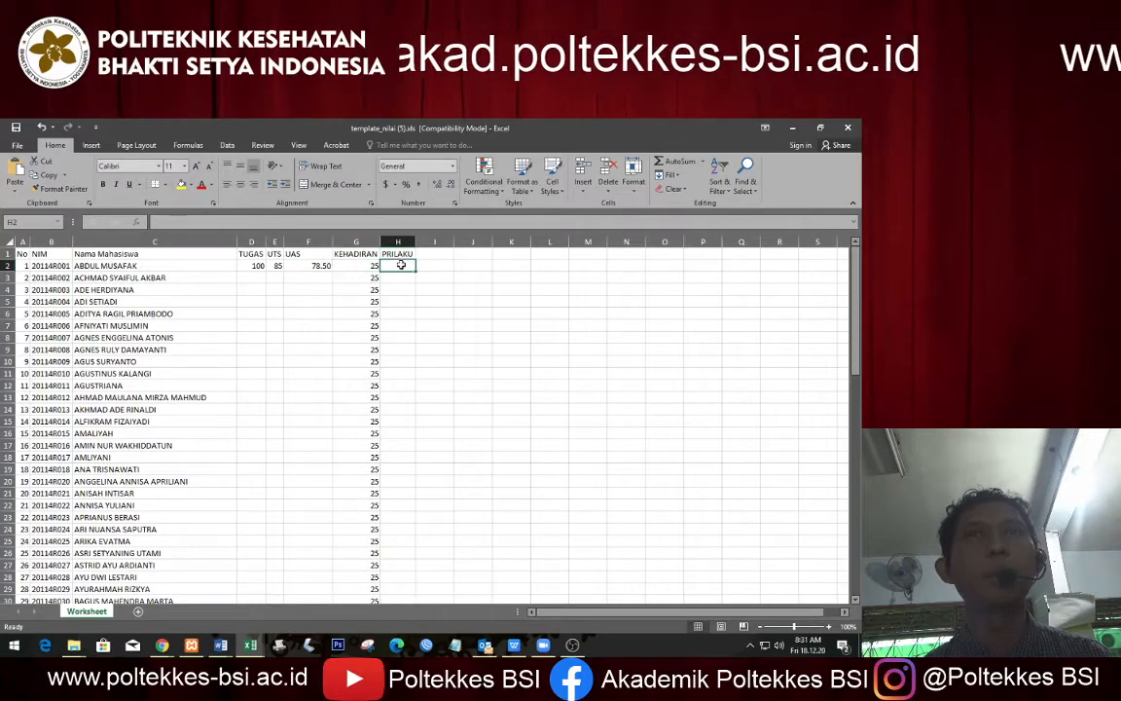
pyautogui.write('100')
pyautogui.press('Return')
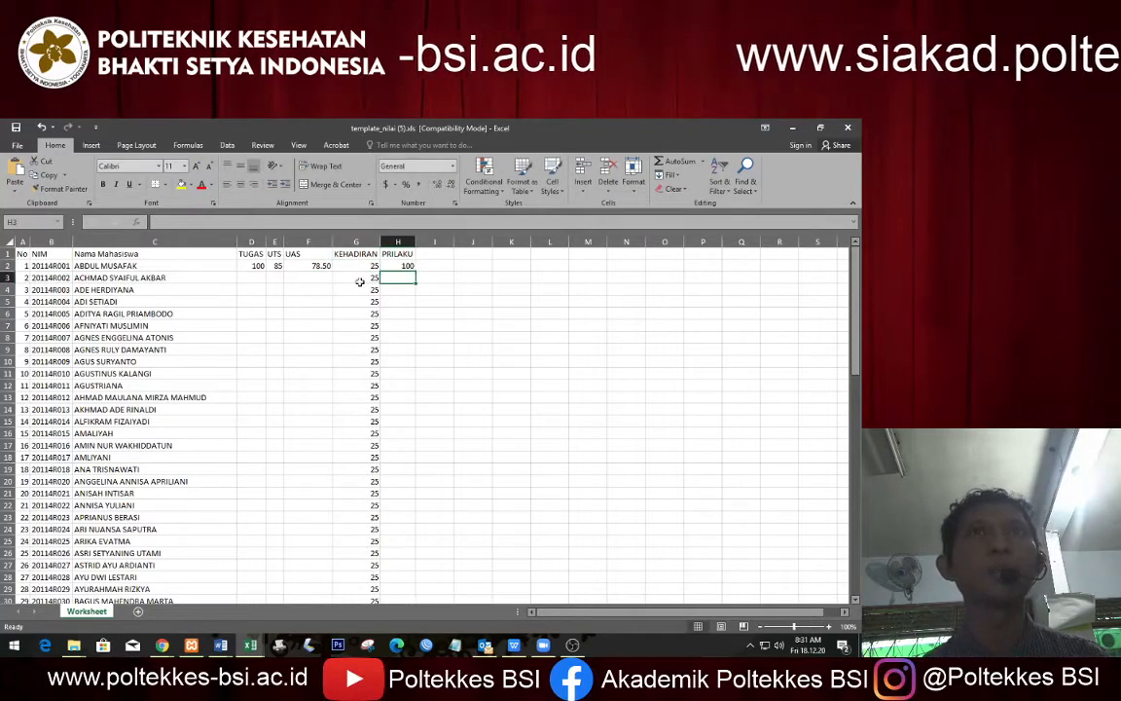
# Step: Copy the first student's TUGAS, UTS and UAS grades down to the last student in row 78
pyautogui.moveTo(255, 265); pyautogui.dragTo(338, 587)
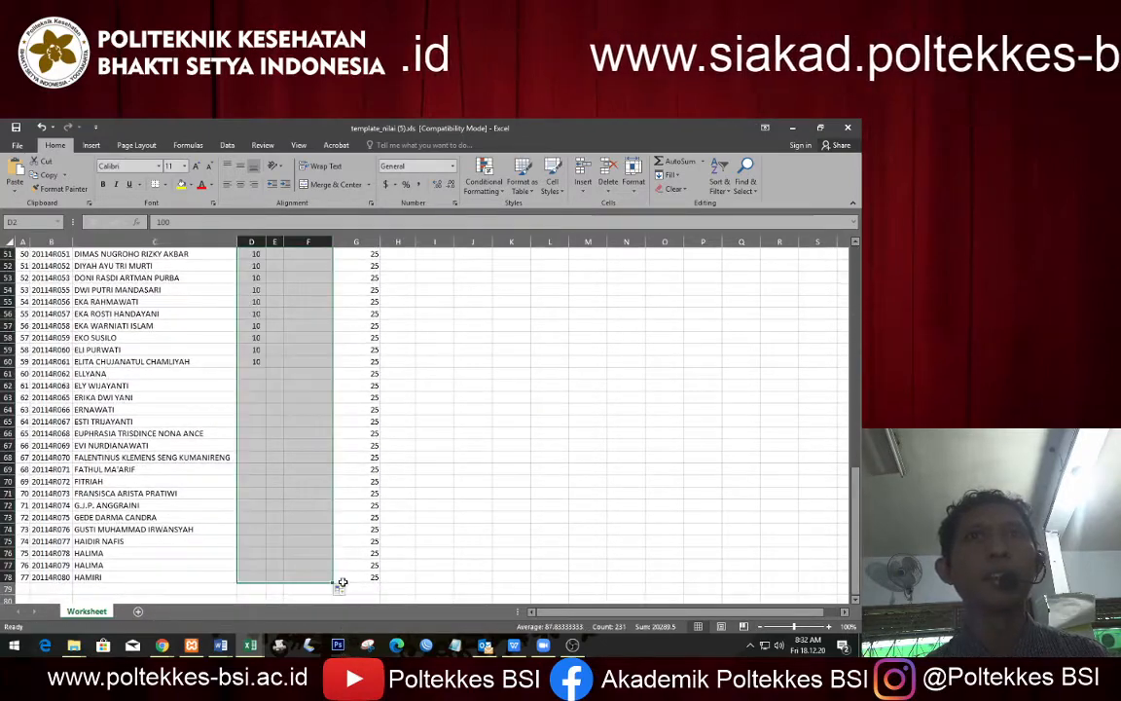
pyautogui.scroll(16, 258, 431)
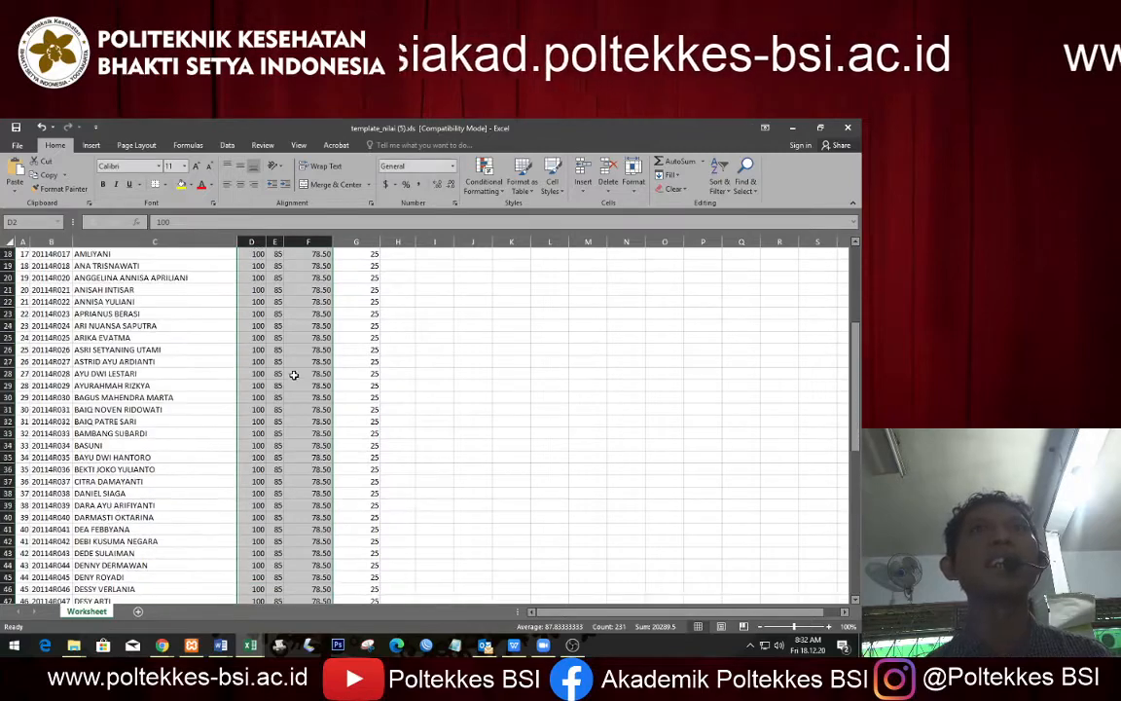
pyautogui.click(277, 301)
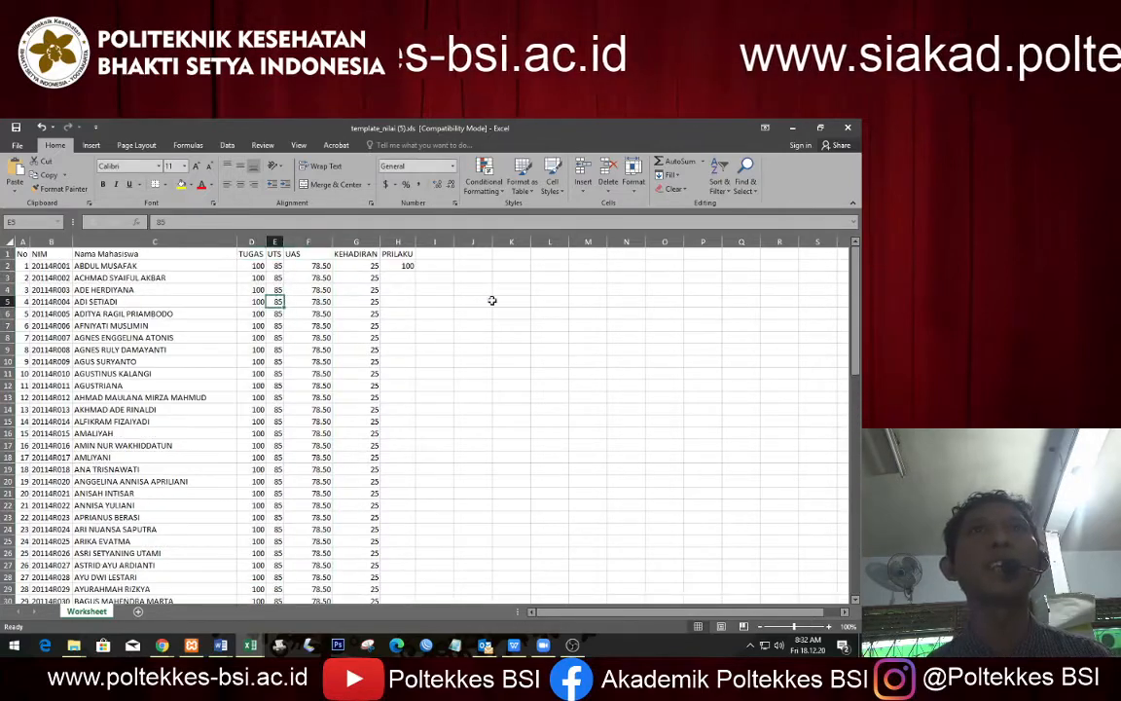
# Step: Copy the first student's PRILAKU grade down the column to the last student in row 78
pyautogui.click(404, 265)
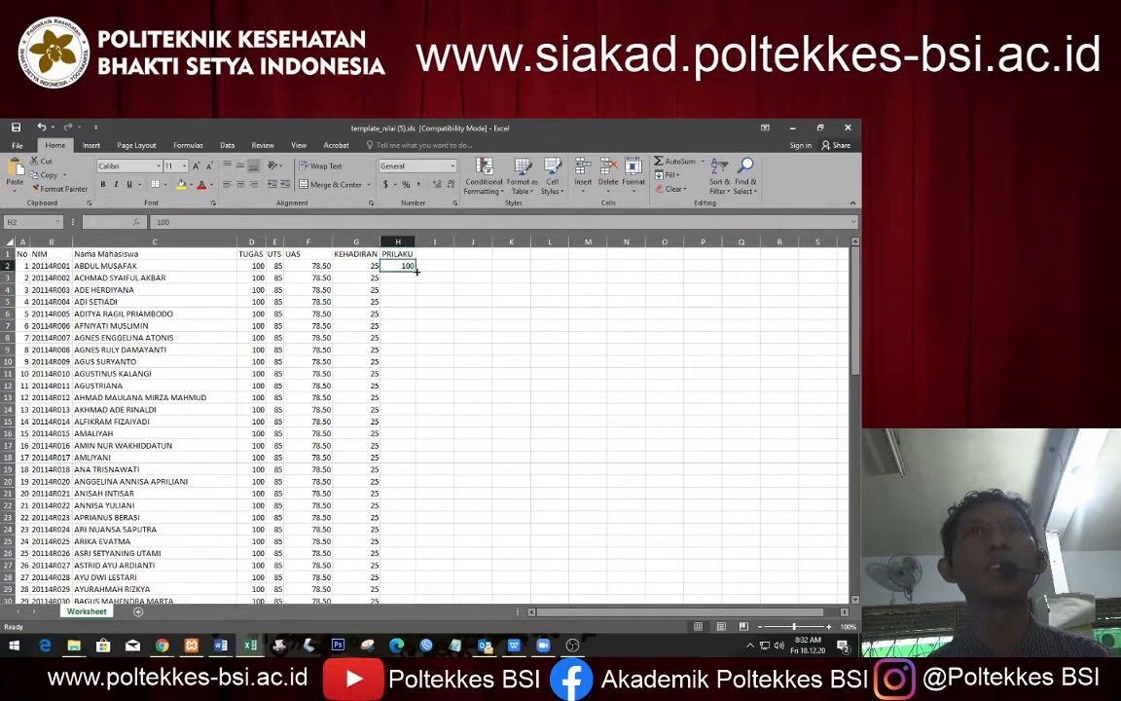
pyautogui.moveTo(416, 271); pyautogui.dragTo(429, 581)
pyautogui.scroll(16, 294, 423)
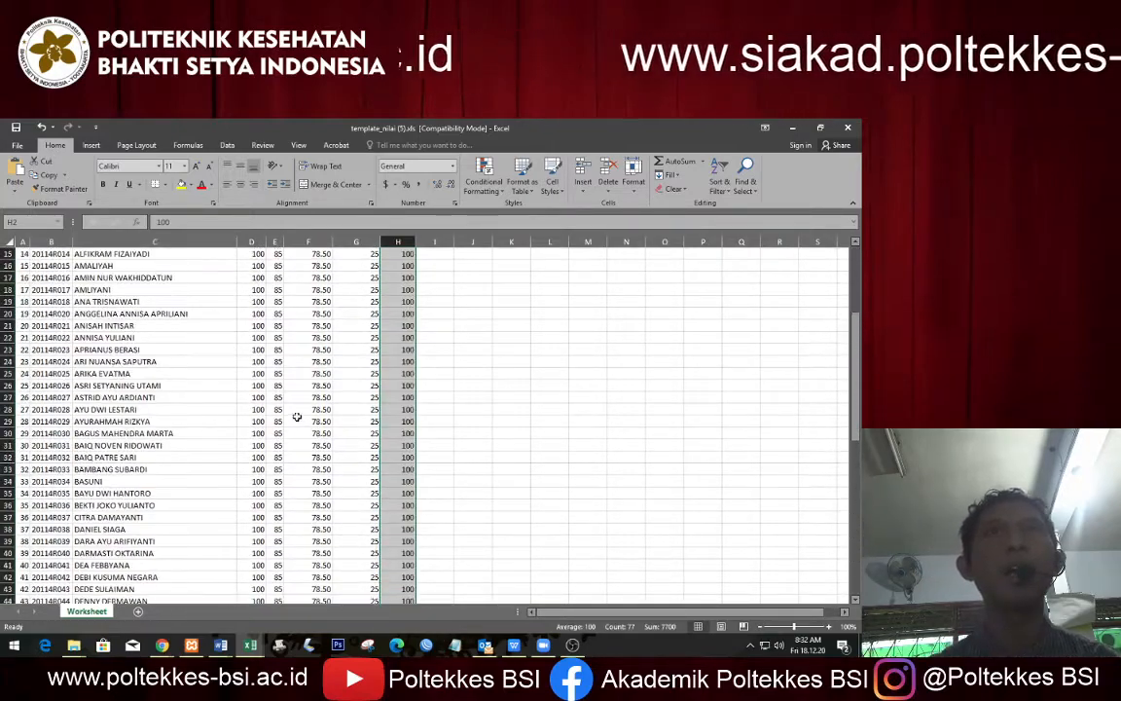
pyautogui.click(242, 280)
pyautogui.click(276, 312)
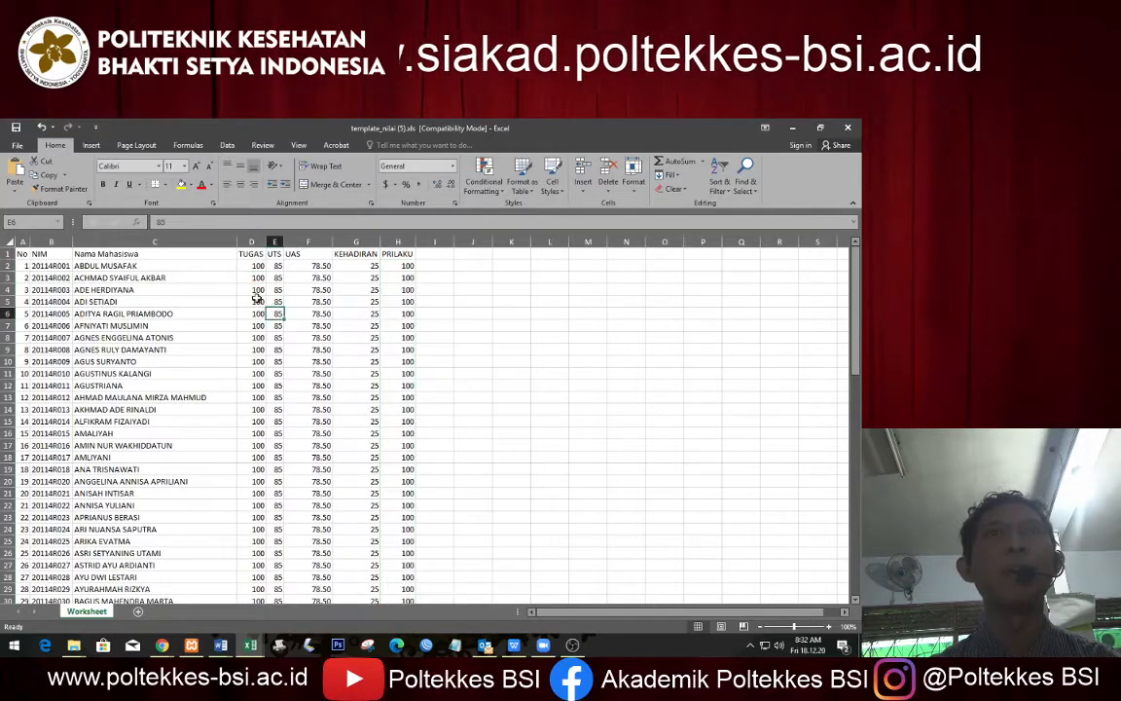
# Step: Check the filled TUGAS, UTS and UAS grades in the first student rows
pyautogui.click(255, 289)
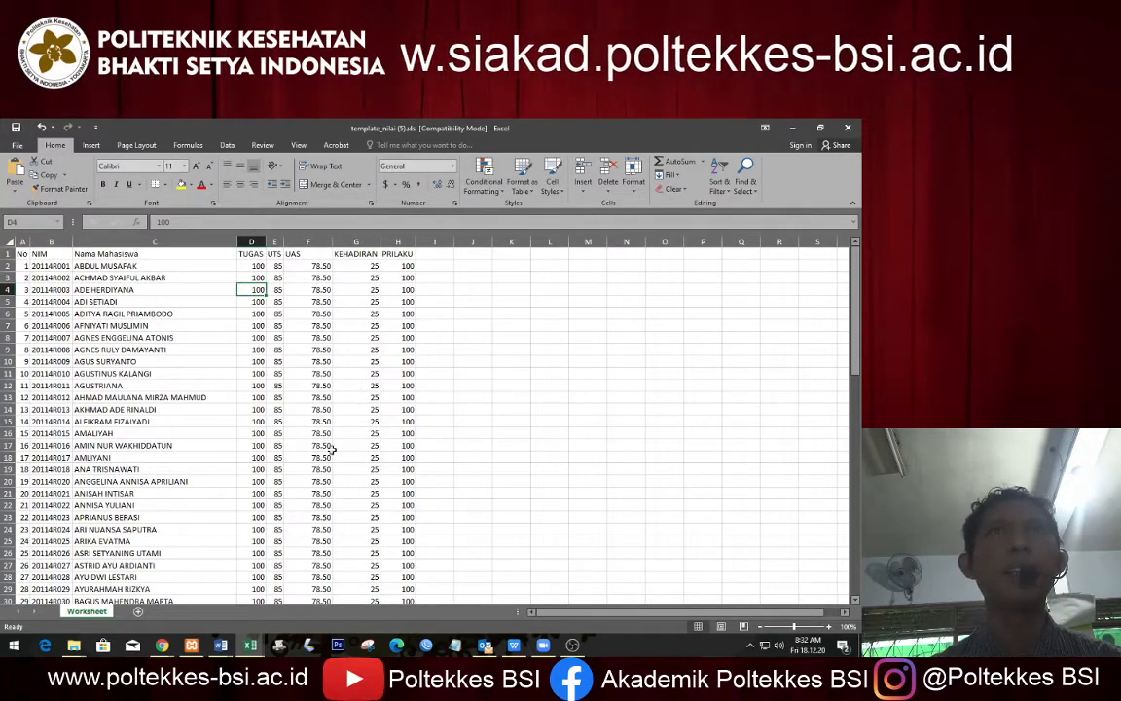
pyautogui.press('Up')
pyautogui.press('Up')
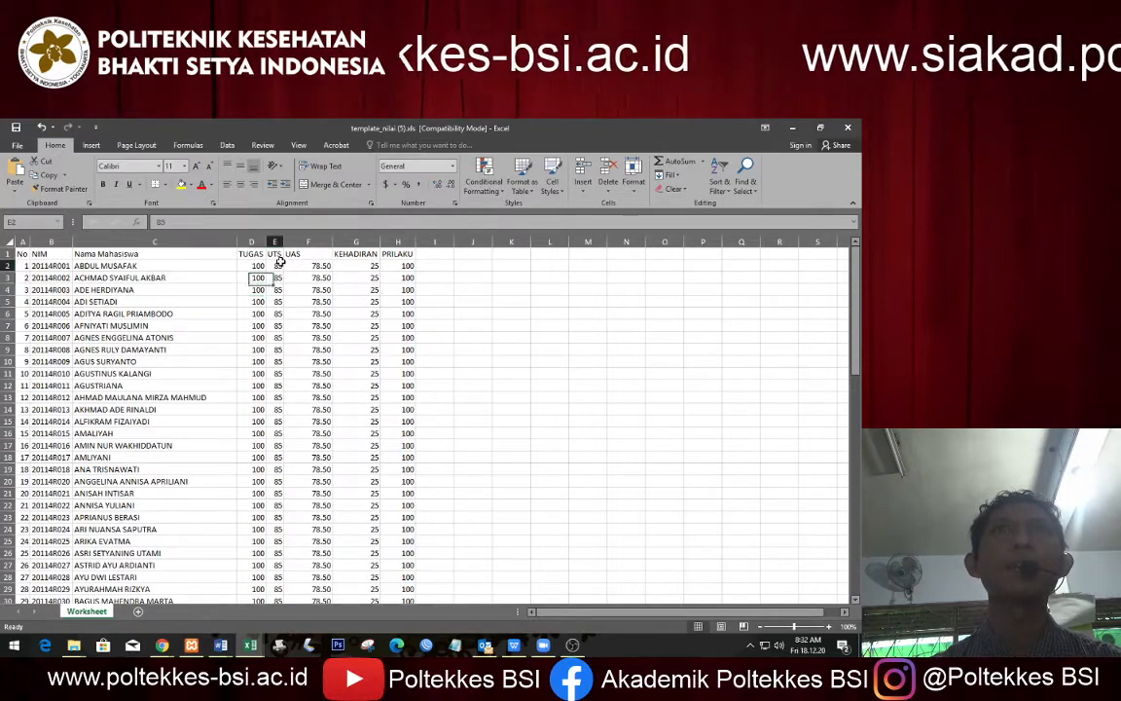
pyautogui.press('Right')
pyautogui.press('Right')
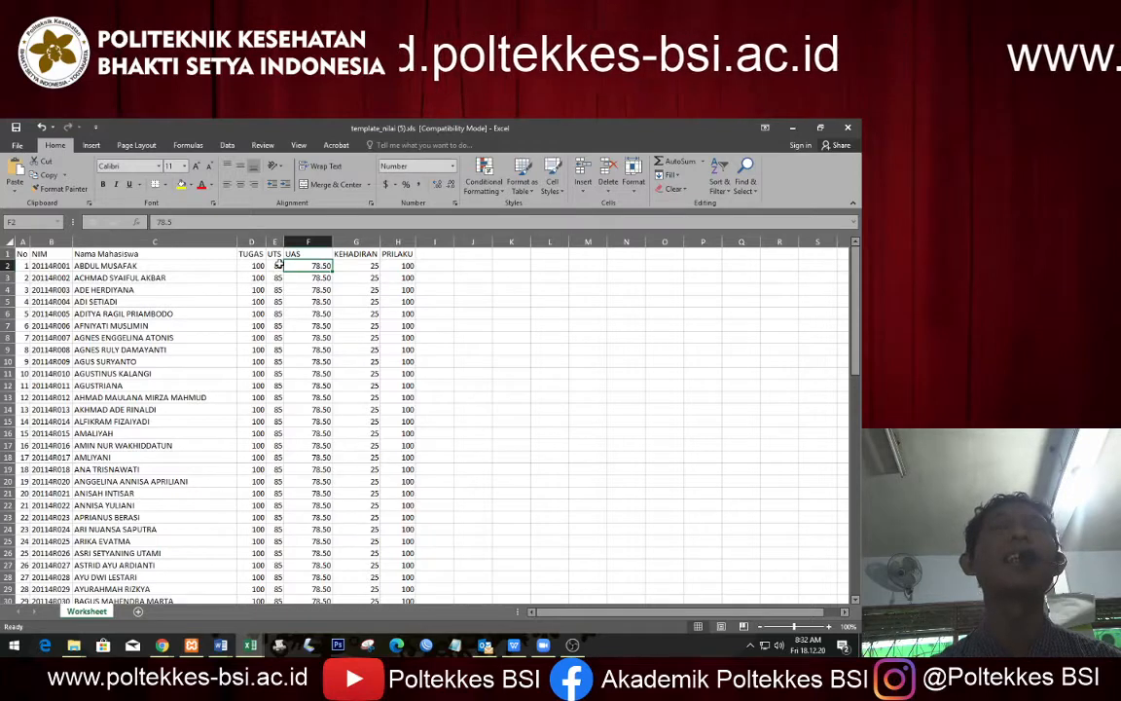
pyautogui.click(276, 266)
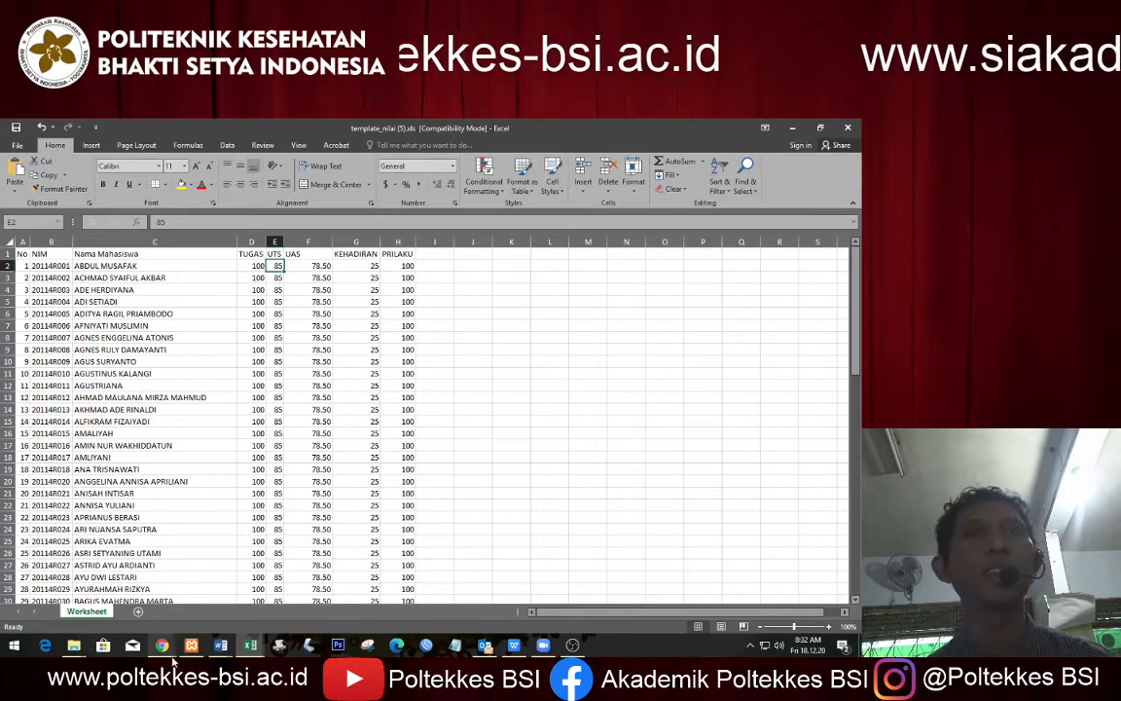
# Step: Switch to Chrome and open the e-learning site elearning.poltekkes-bsi.ac.id in a new tab
pyautogui.moveTo(162, 646)
pyautogui.click(180, 574)
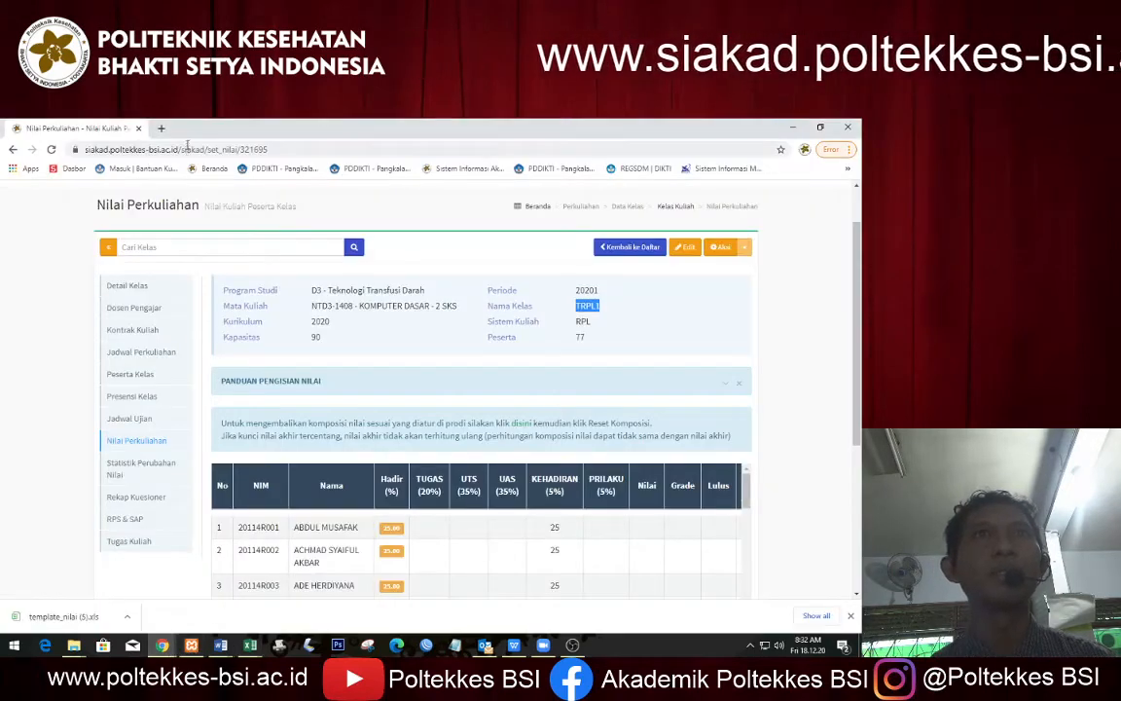
pyautogui.click(161, 129)
pyautogui.write('202')
pyautogui.press('Return')
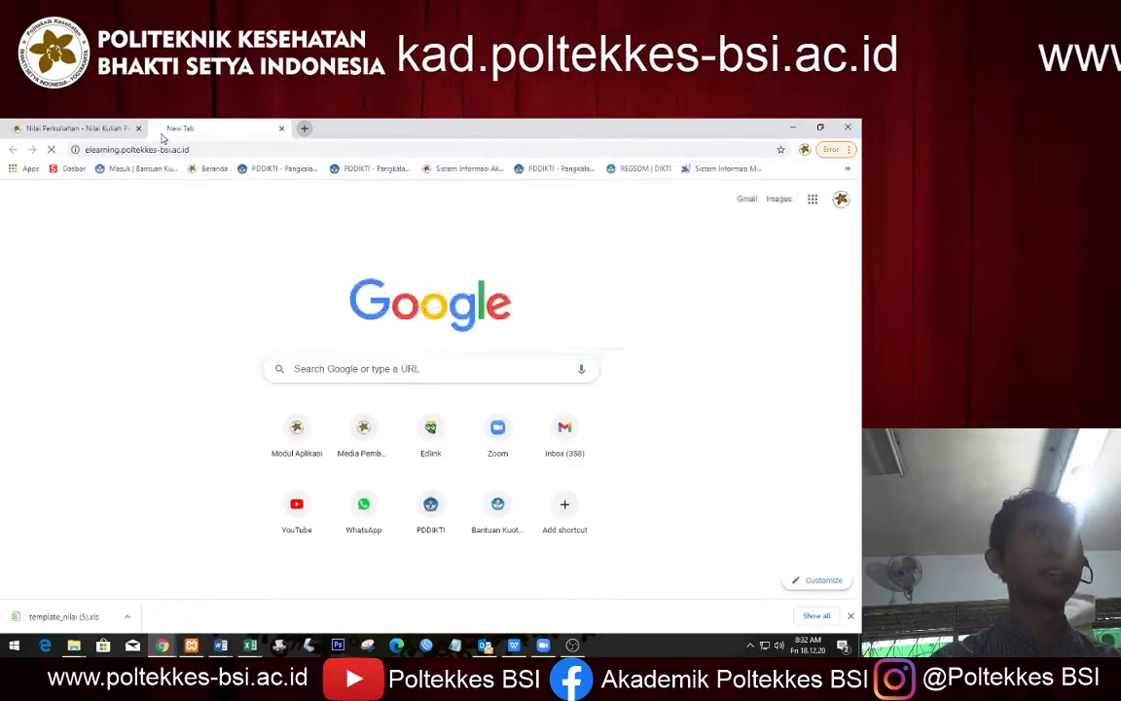
# Step: Log in to Media Pembelajaran Daring with the saved administrator username and password, and open its Site administration page
pyautogui.click(646, 311)
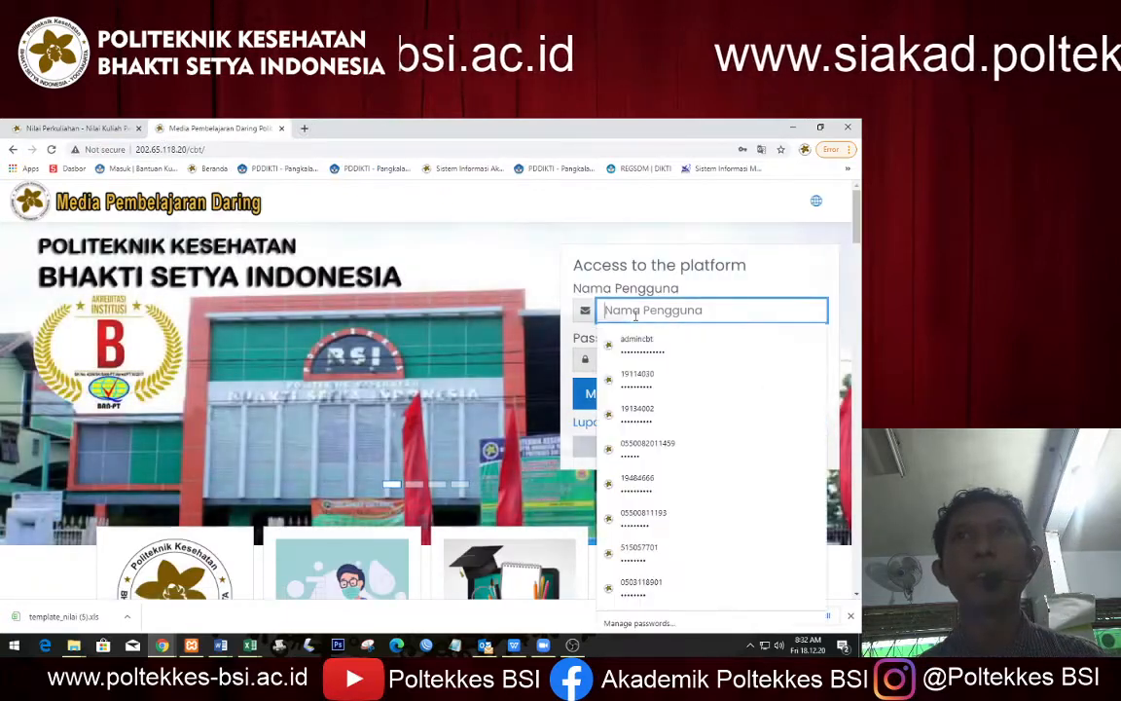
pyautogui.click(645, 354)
pyautogui.click(595, 393)
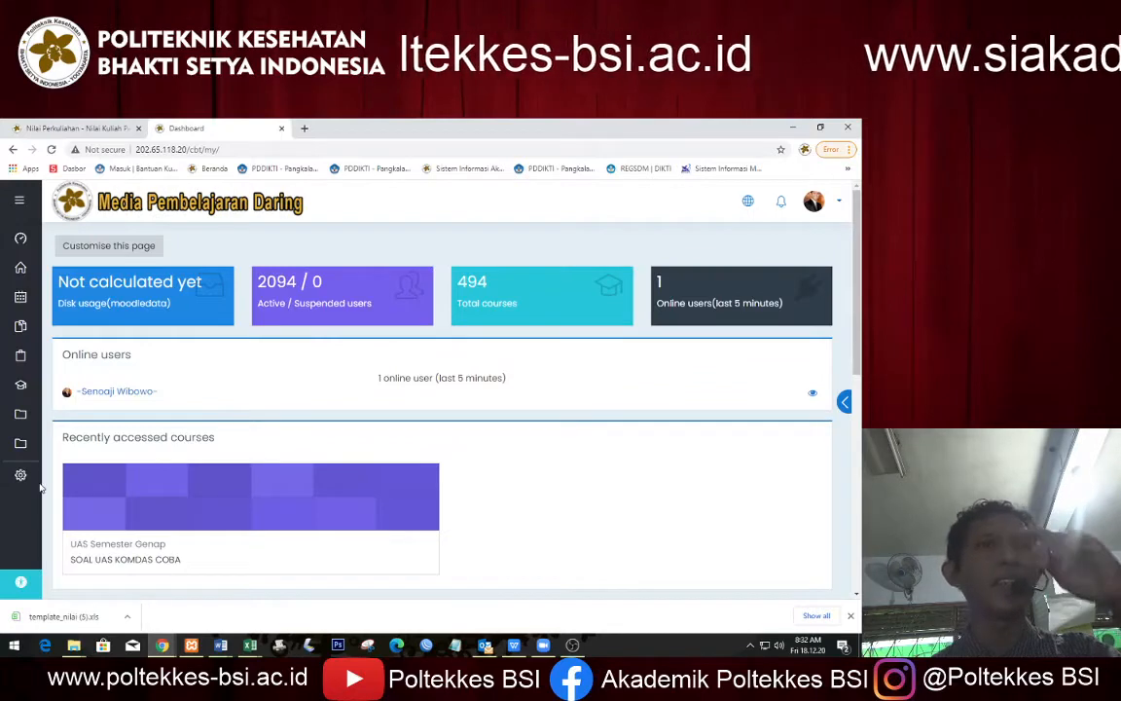
pyautogui.click(21, 475)
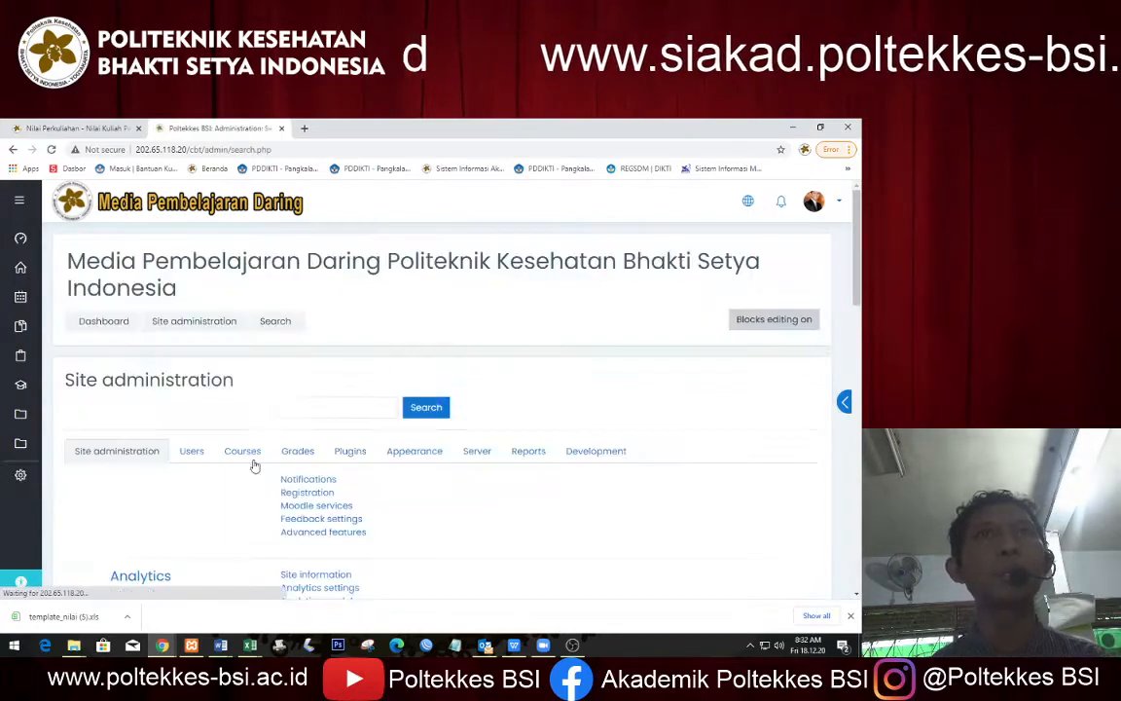
# Step: Open course and category management and list the Rekam Medis courses under TA 2020 Ganjil, UAS 2020 Ganjil
pyautogui.click(244, 452)
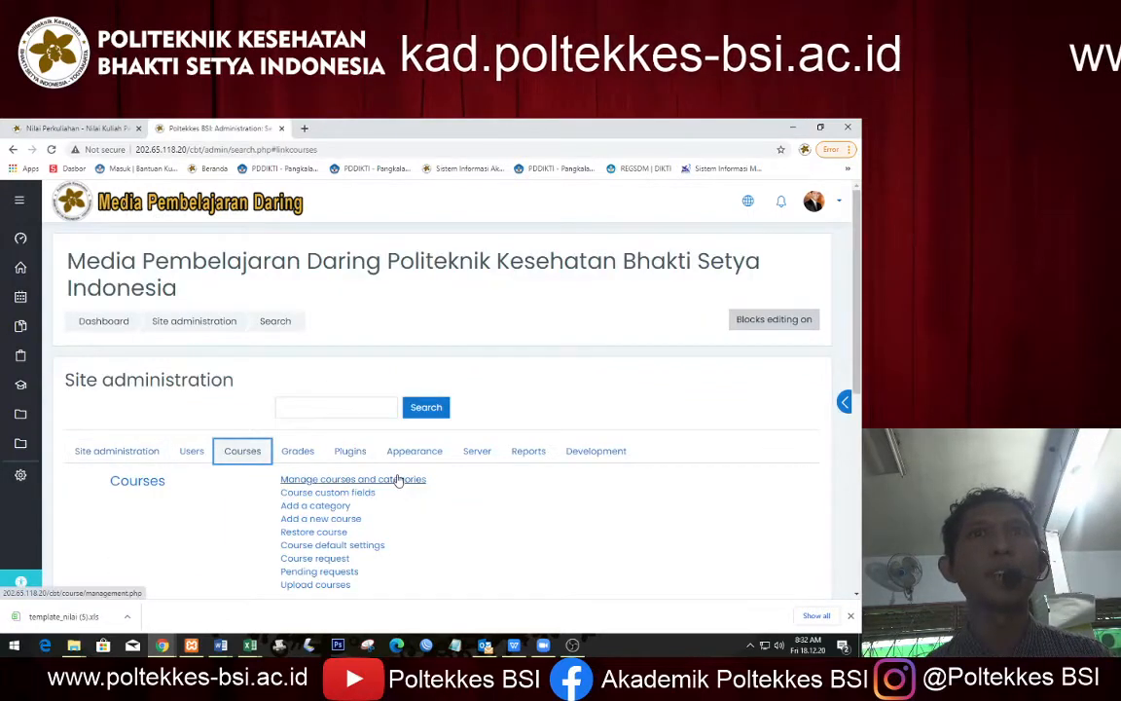
pyautogui.click(400, 477)
pyautogui.scroll(-3, 292, 438)
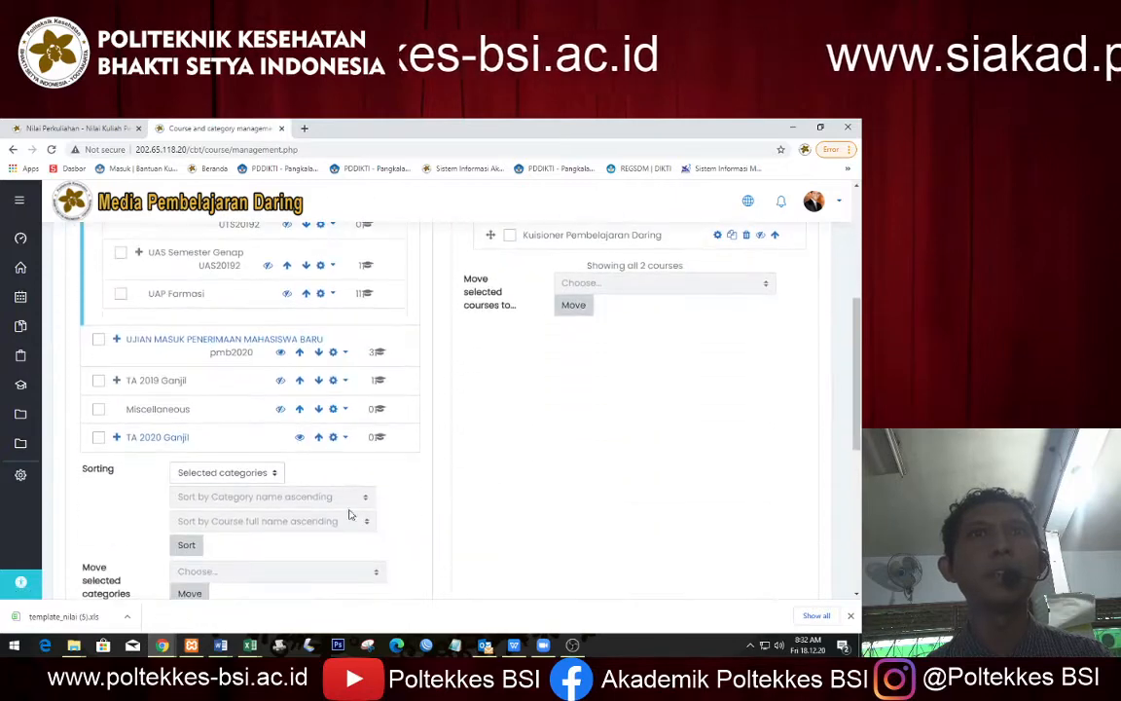
pyautogui.click(166, 436)
pyautogui.scroll(-3, 306, 507)
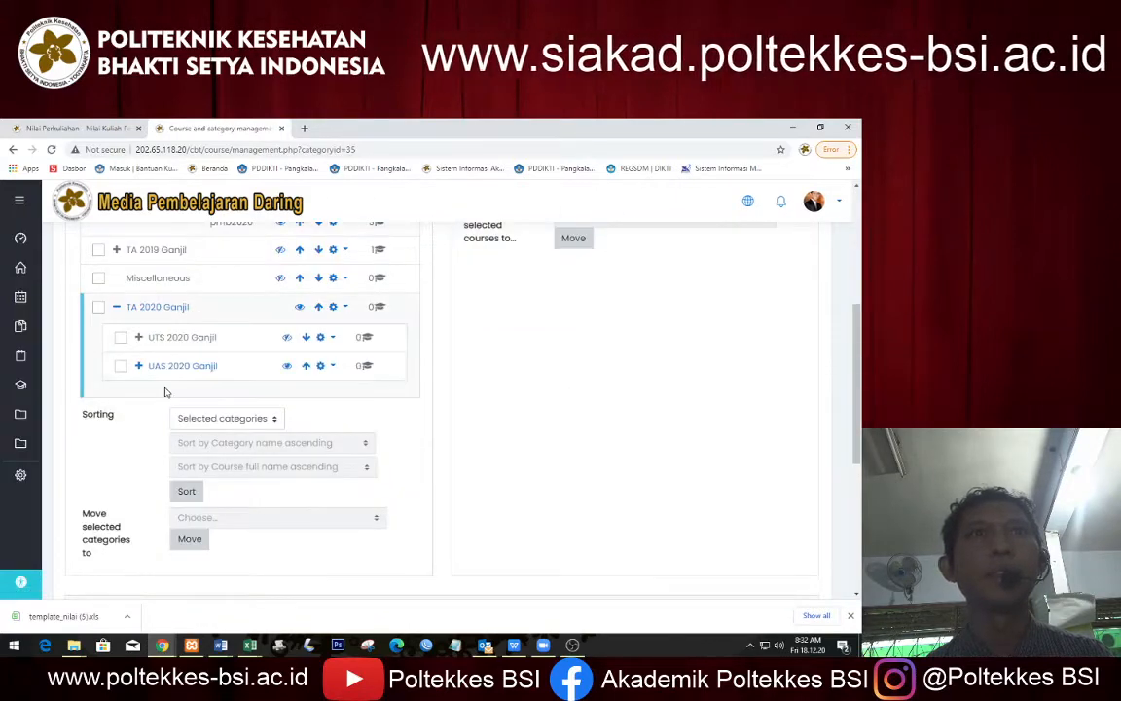
pyautogui.click(182, 366)
pyautogui.scroll(-10, 613, 440)
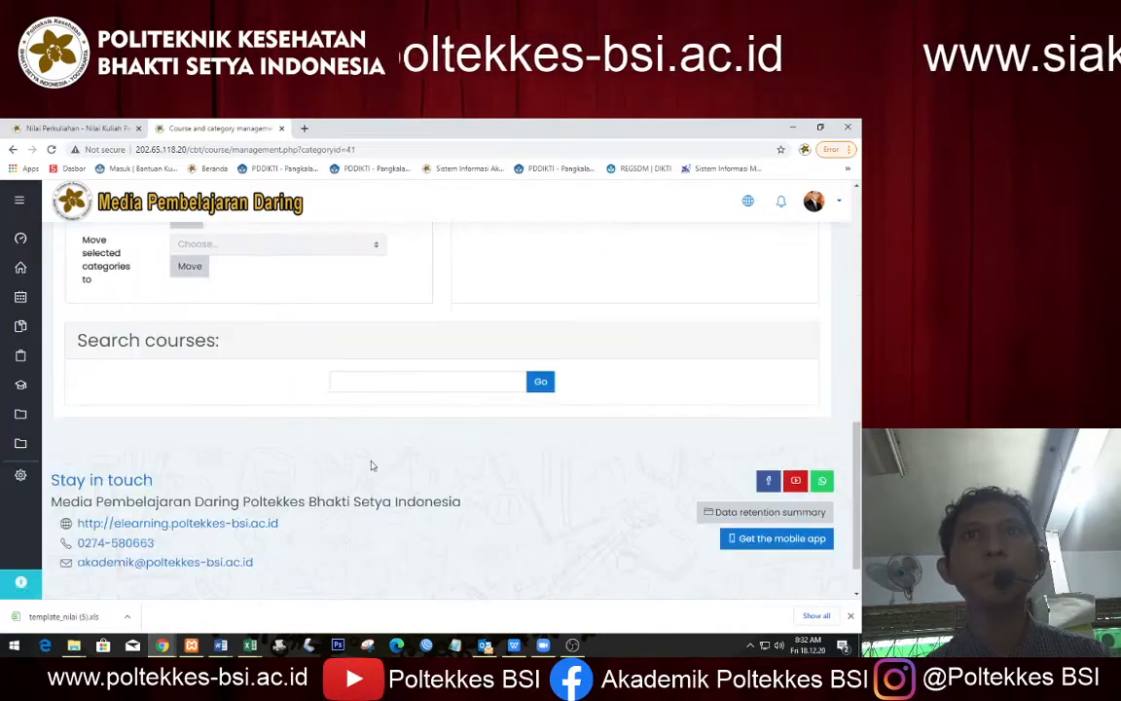
pyautogui.scroll(3, 201, 310)
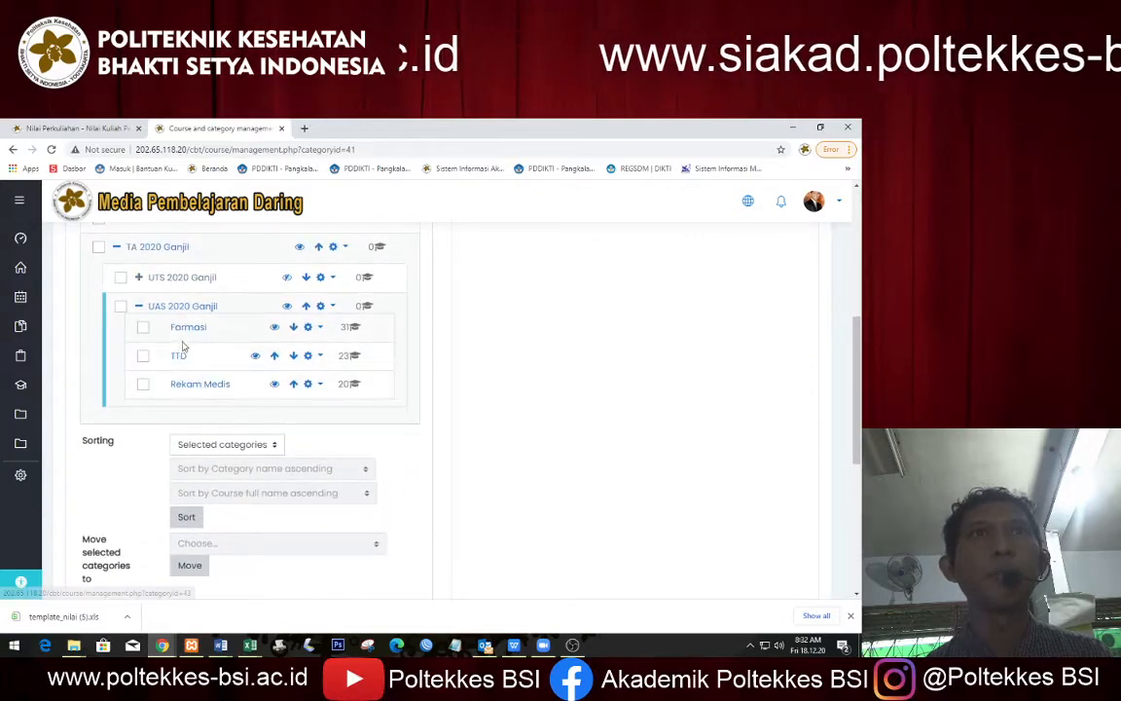
pyautogui.click(200, 383)
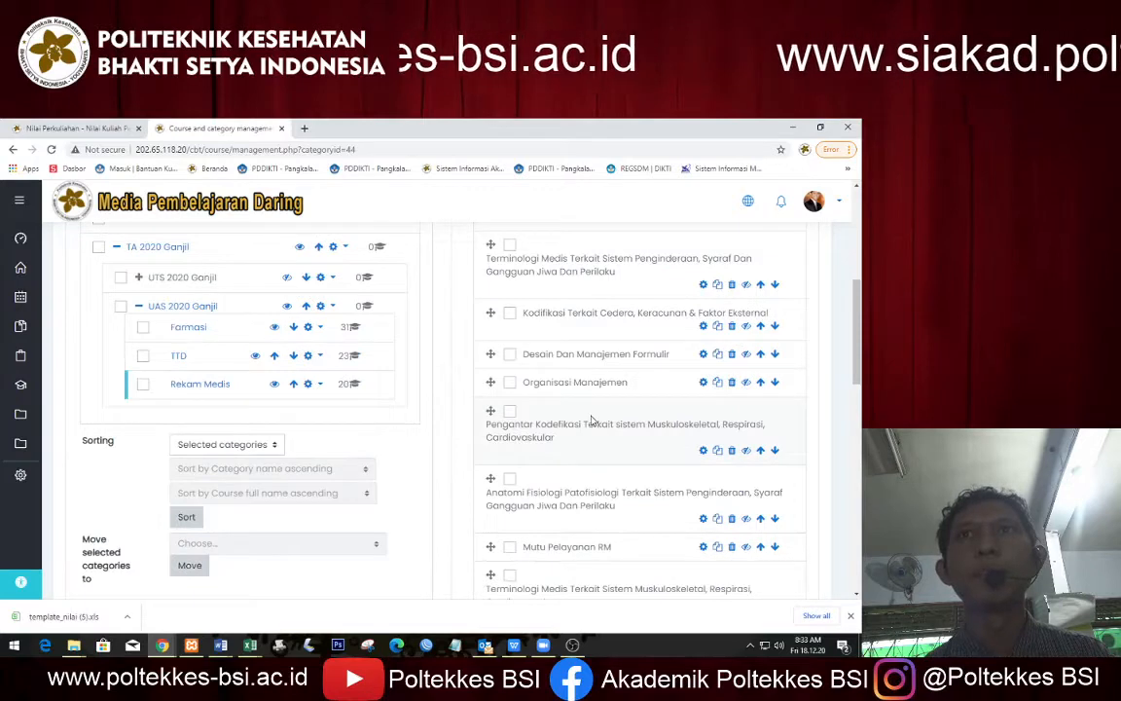
pyautogui.scroll(-1, 591, 421)
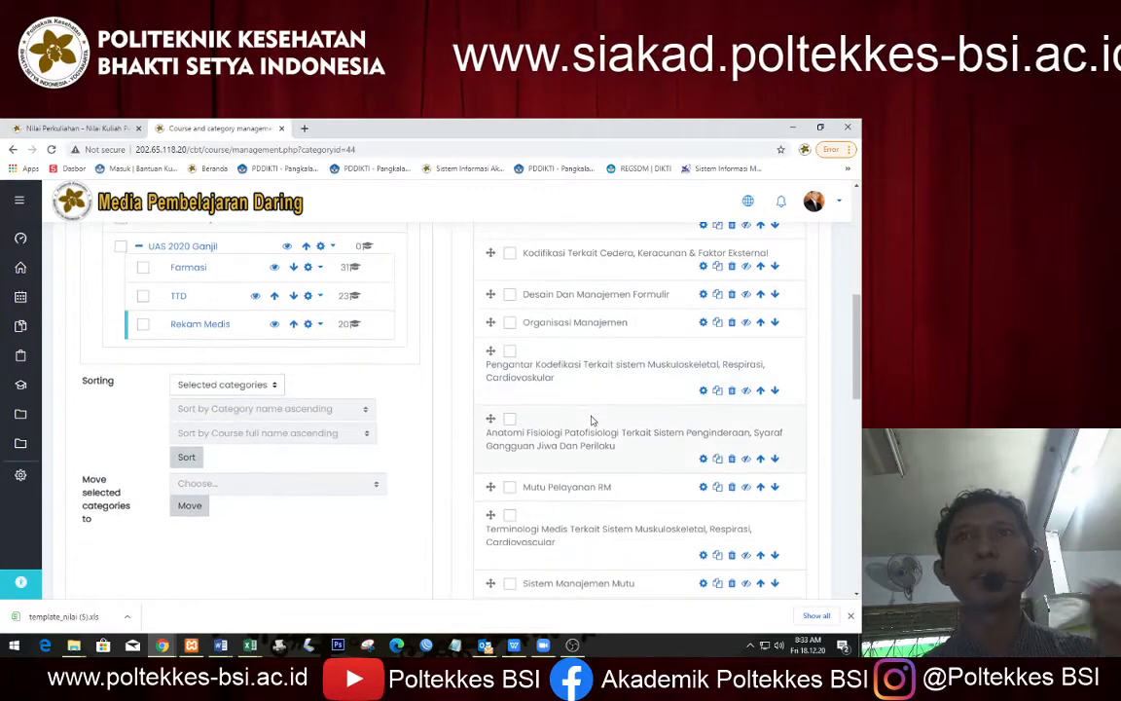
# Step: View the Organisasi Manajemen course and open the Grades results of its quiz
pyautogui.click(576, 322)
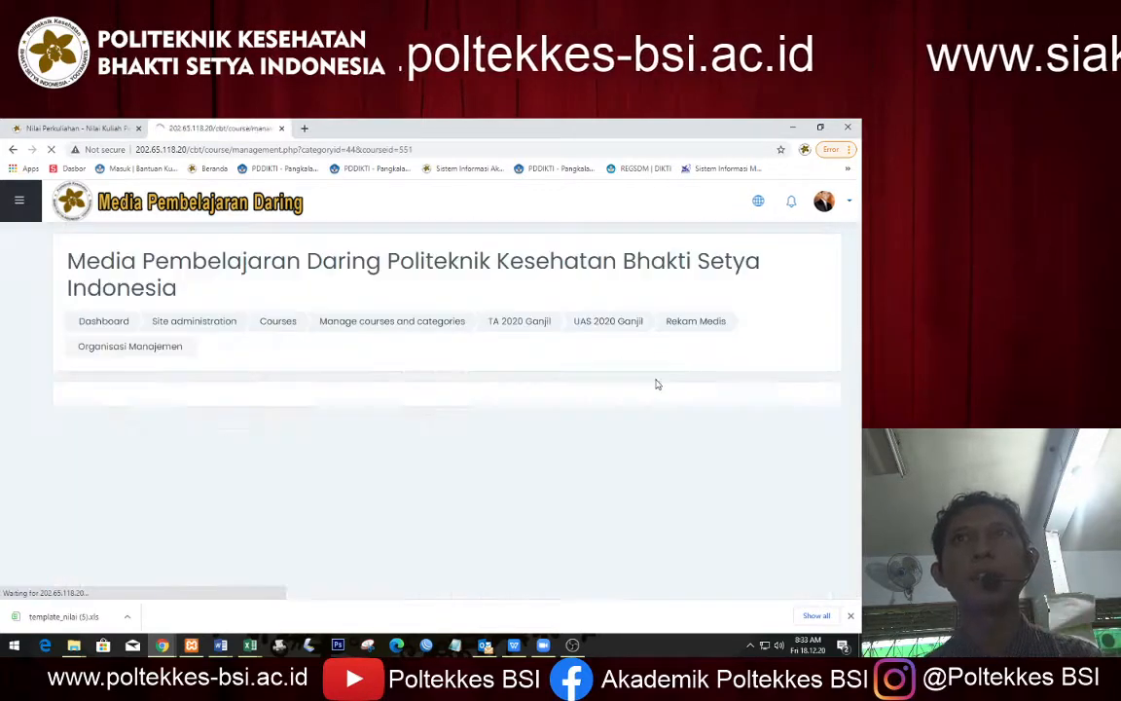
pyautogui.scroll(-10, 611, 438)
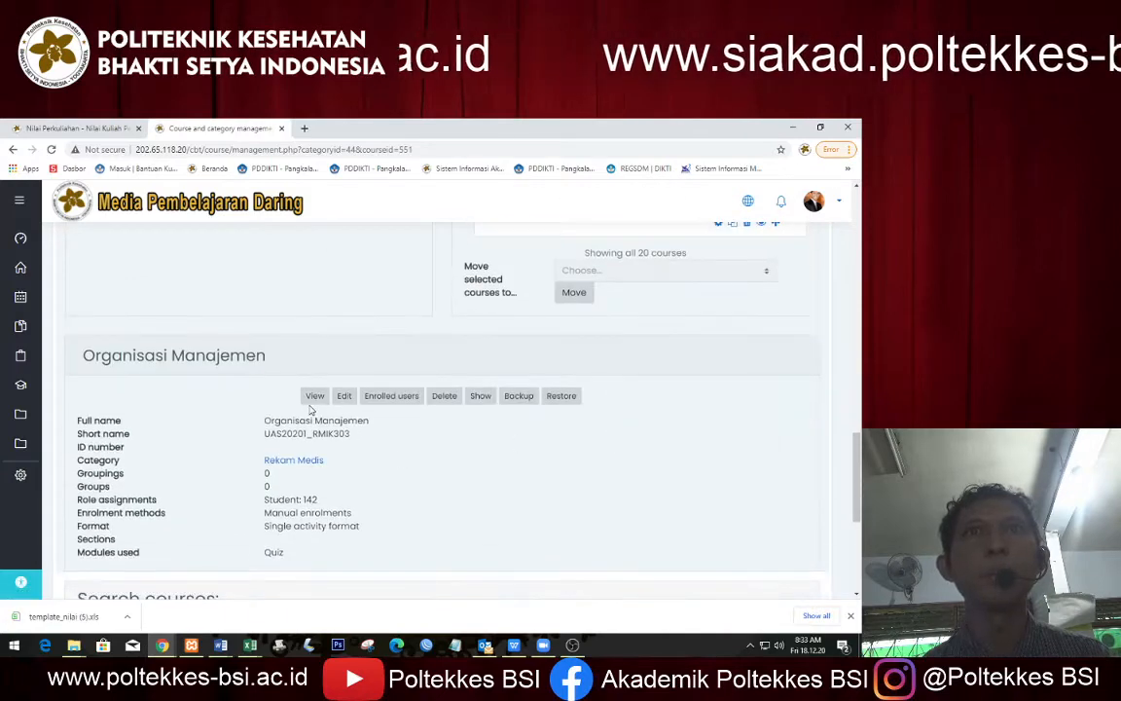
pyautogui.click(311, 402)
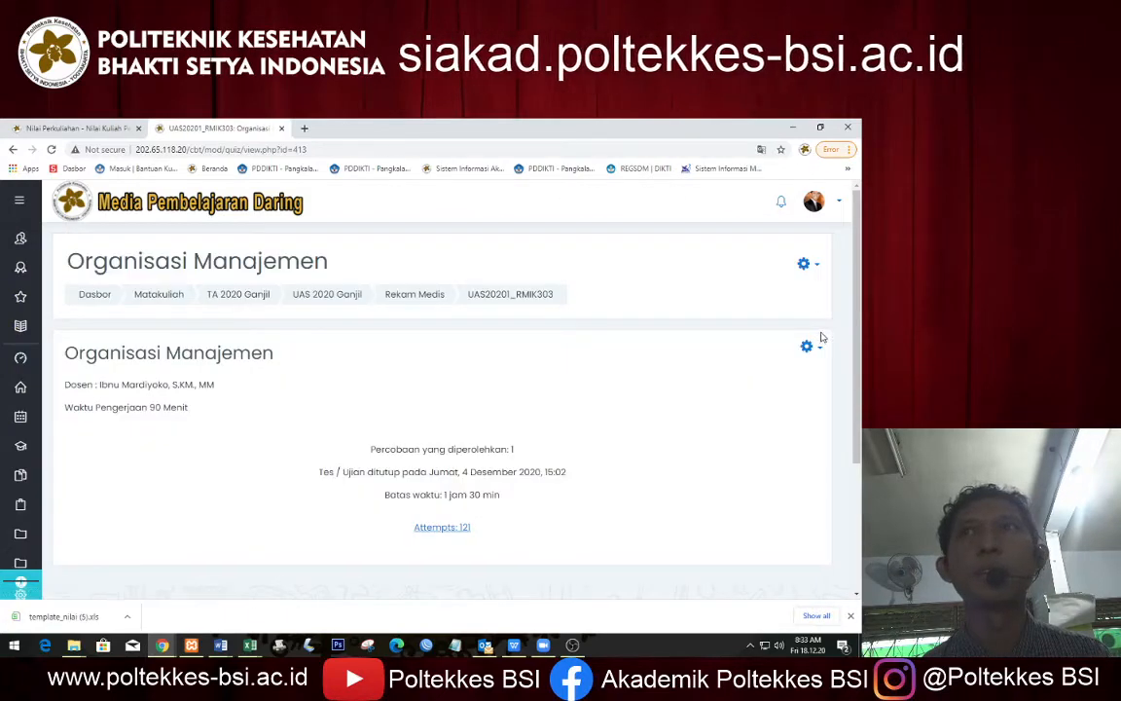
pyautogui.click(808, 349)
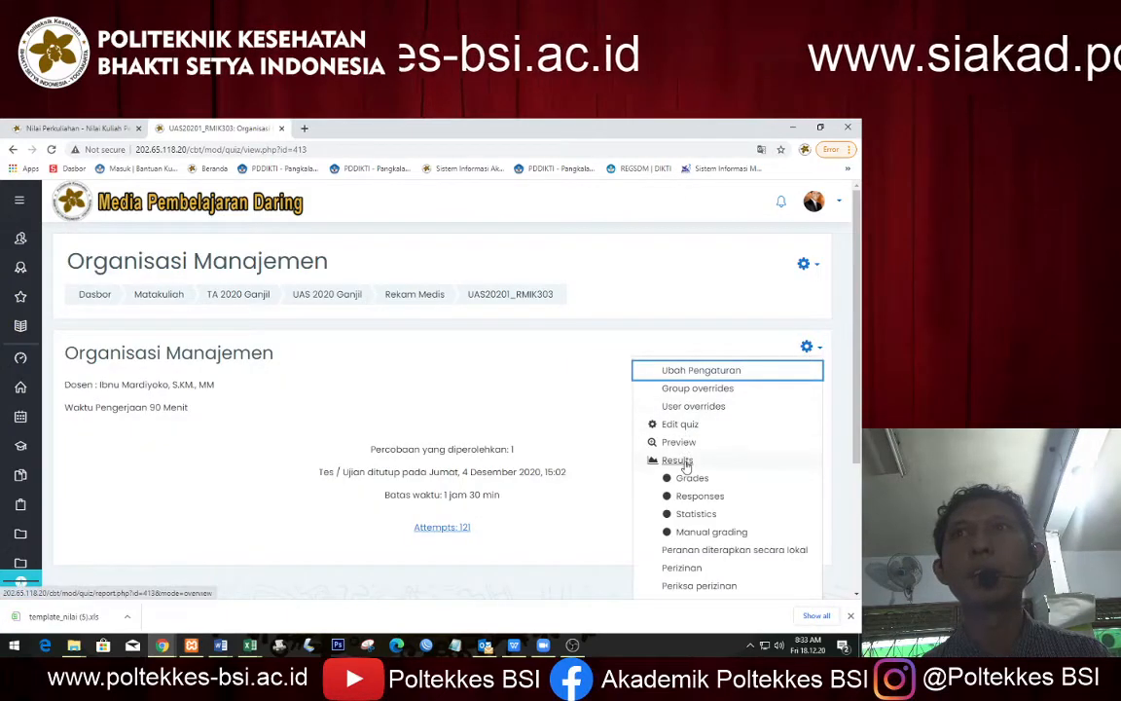
pyautogui.click(647, 479)
pyautogui.scroll(-10, 564, 492)
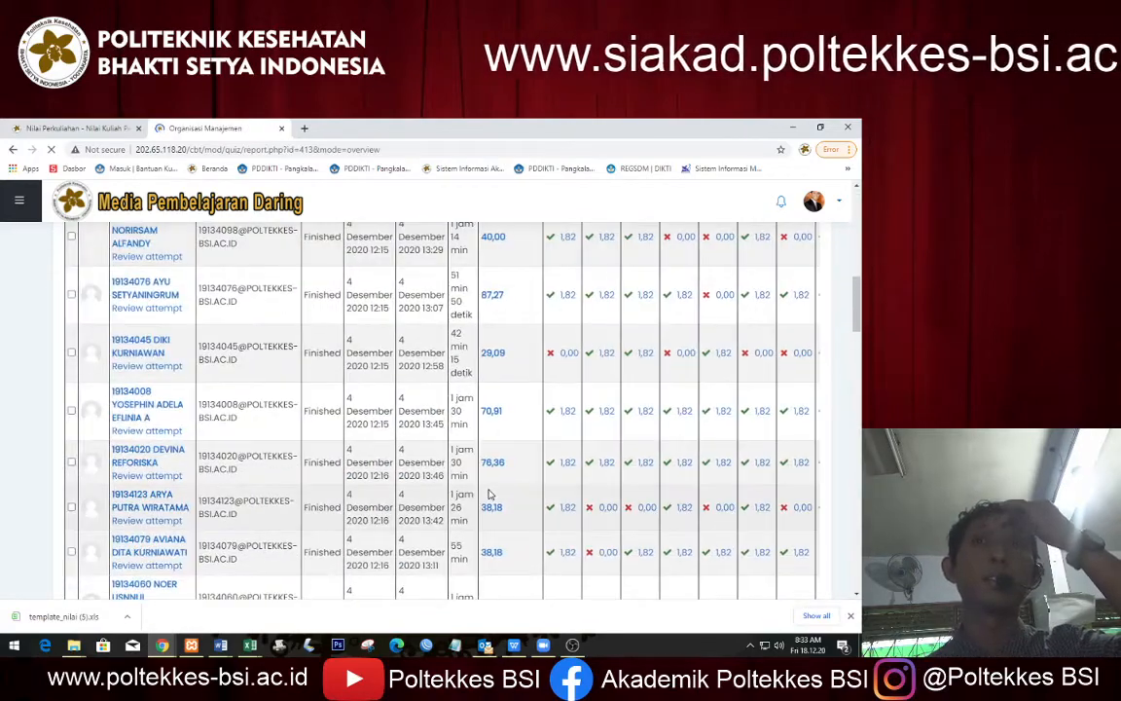
# Step: Download the quiz grades table in Microsoft Excel (.xlsx) format
pyautogui.scroll(2, 489, 494)
pyautogui.click(292, 385)
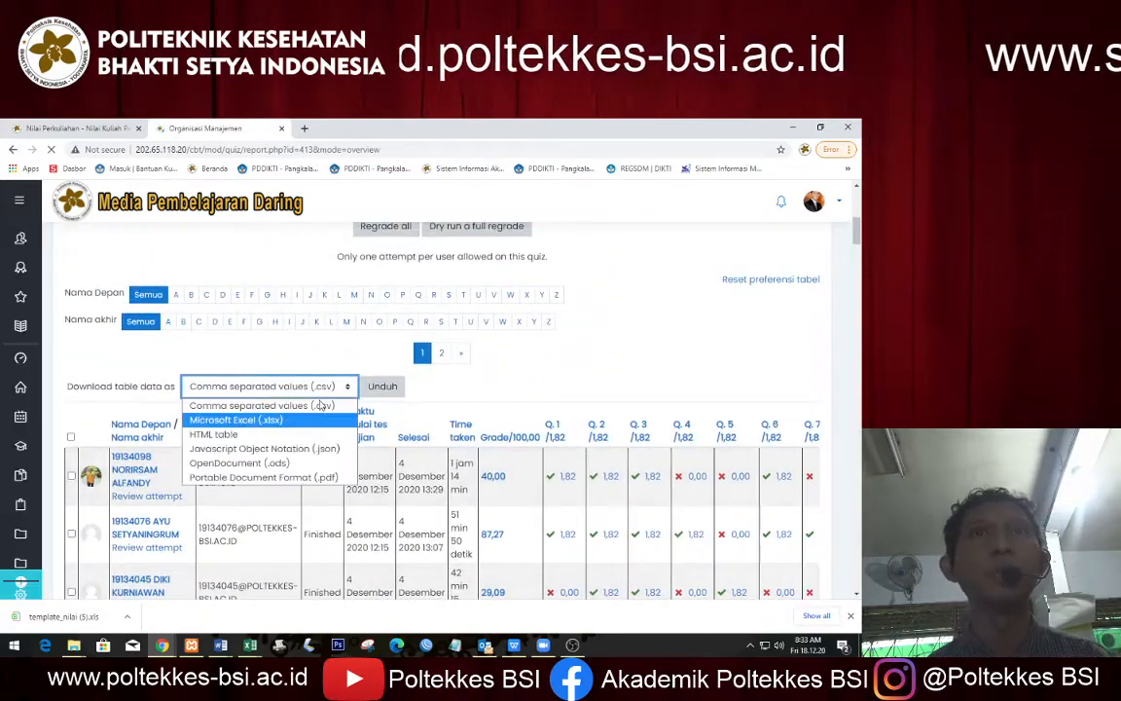
pyautogui.click(236, 420)
pyautogui.click(381, 386)
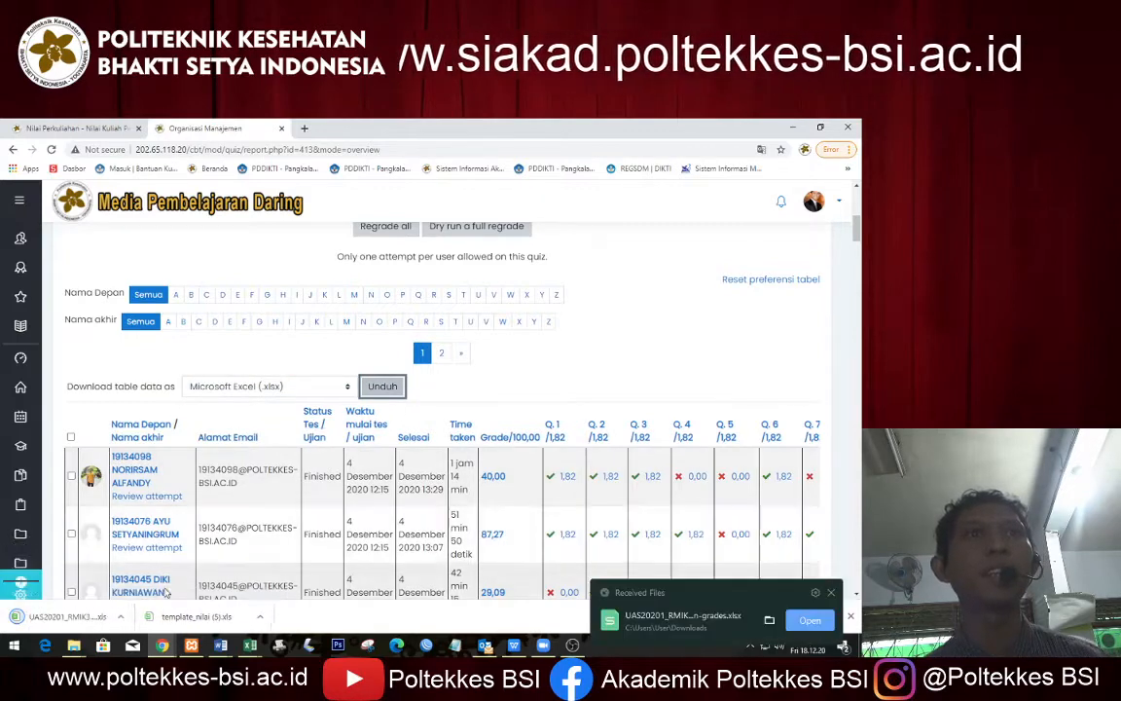
# Step: Show the downloaded Organisasi Manajemen grades file in the Downloads folder and open it with Excel 2016
pyautogui.click(128, 616)
pyautogui.click(160, 522)
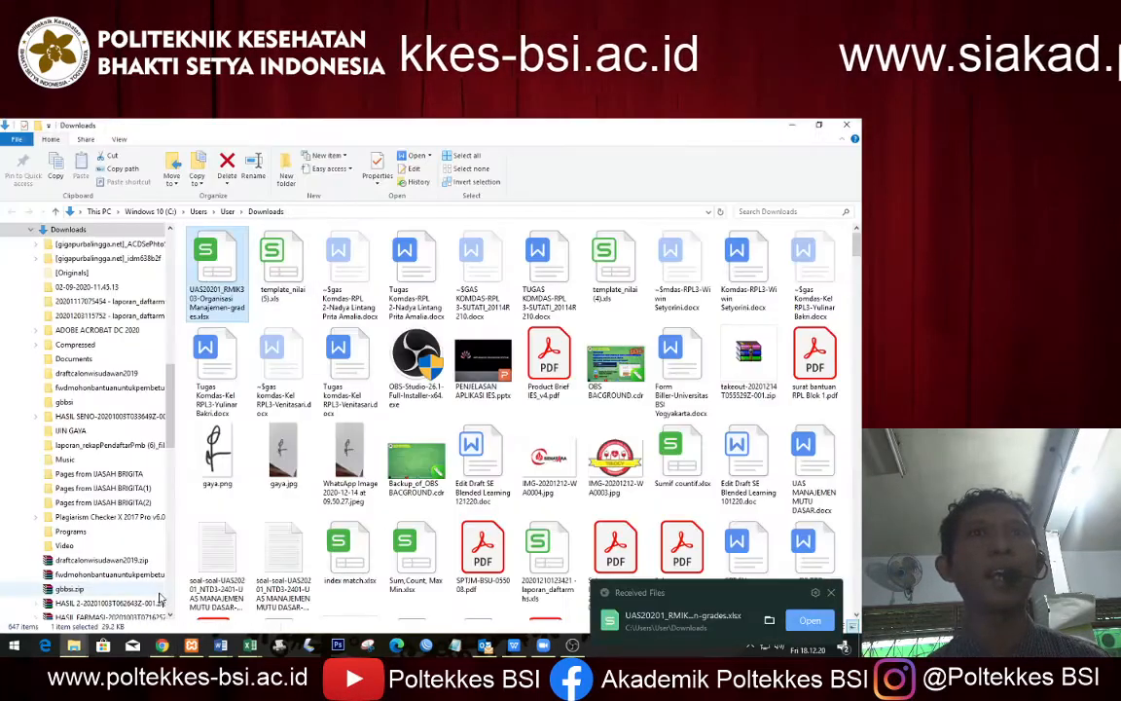
pyautogui.rightClick(223, 274)
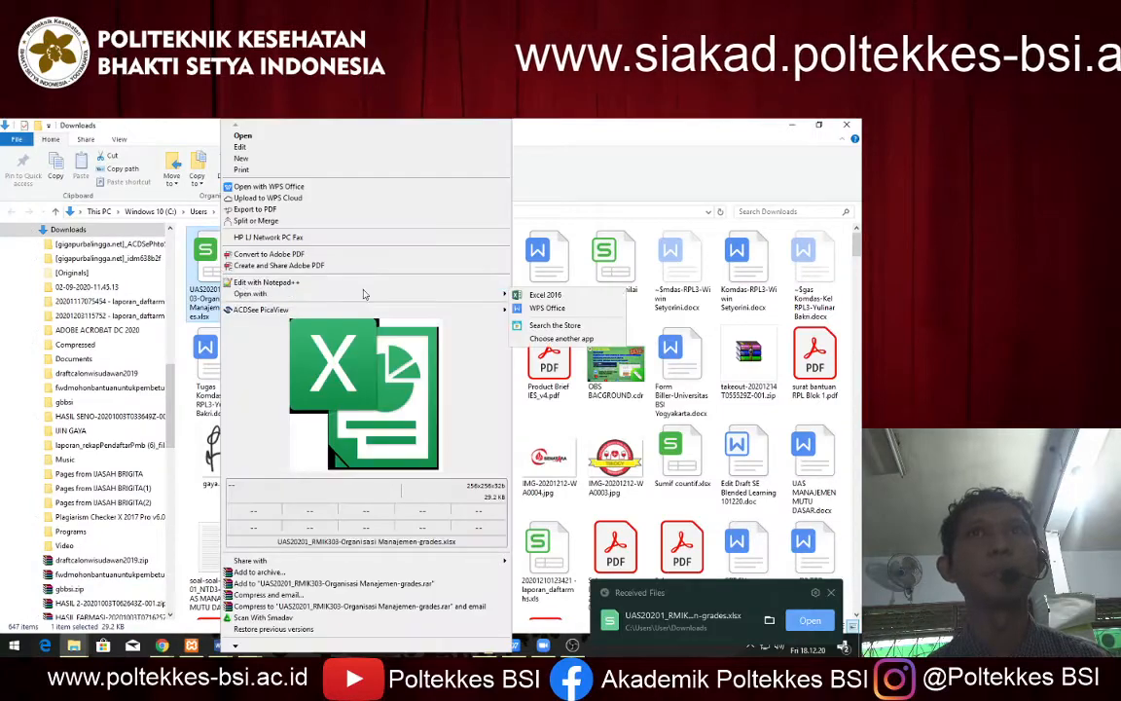
pyautogui.moveTo(492, 299)
pyautogui.click(550, 291)
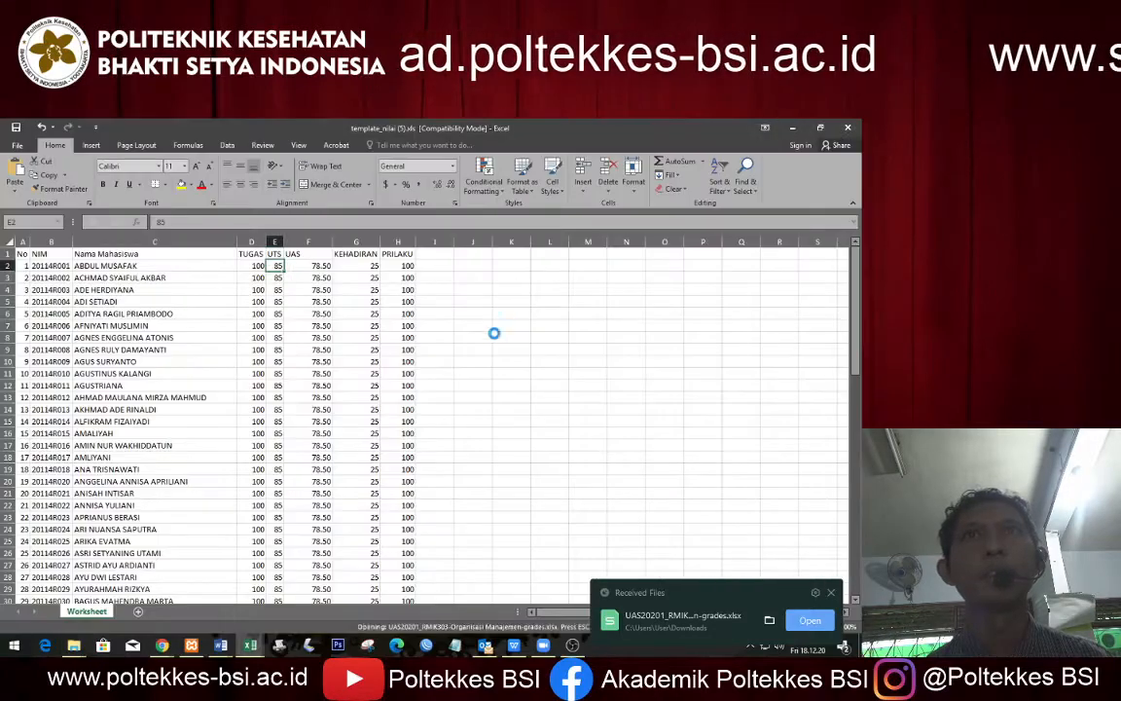
# Step: Autofit the width of all columns in the grades worksheet
pyautogui.click(8, 241)
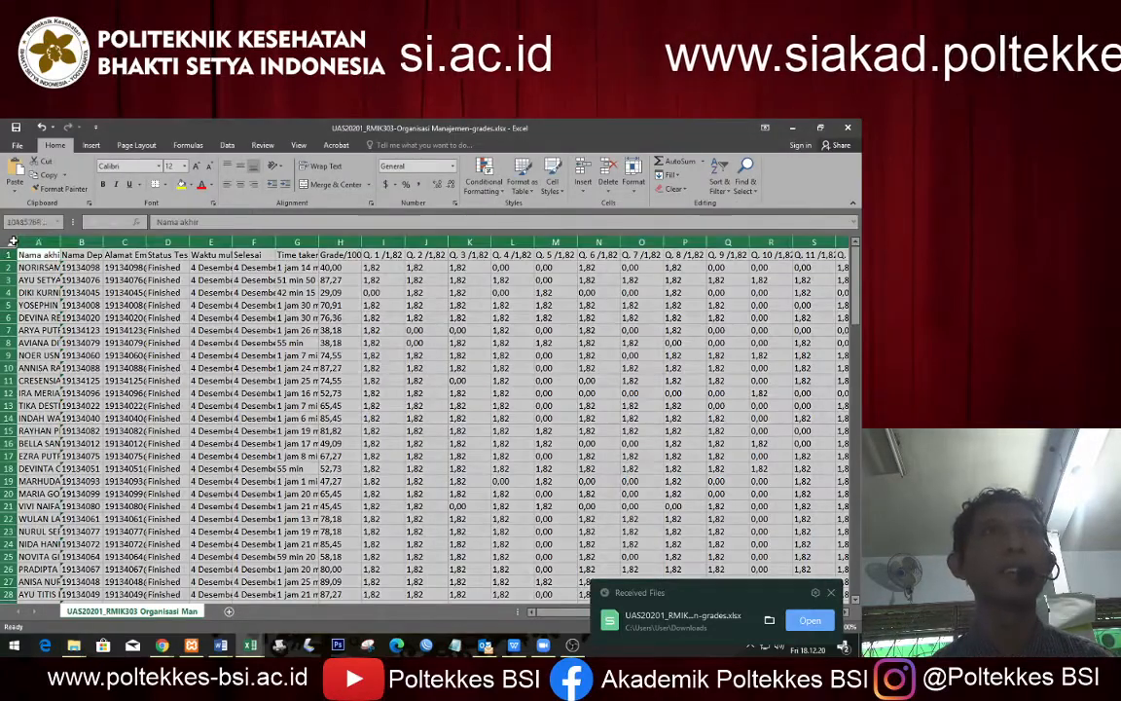
pyautogui.doubleClick(60, 242)
pyautogui.click(414, 292)
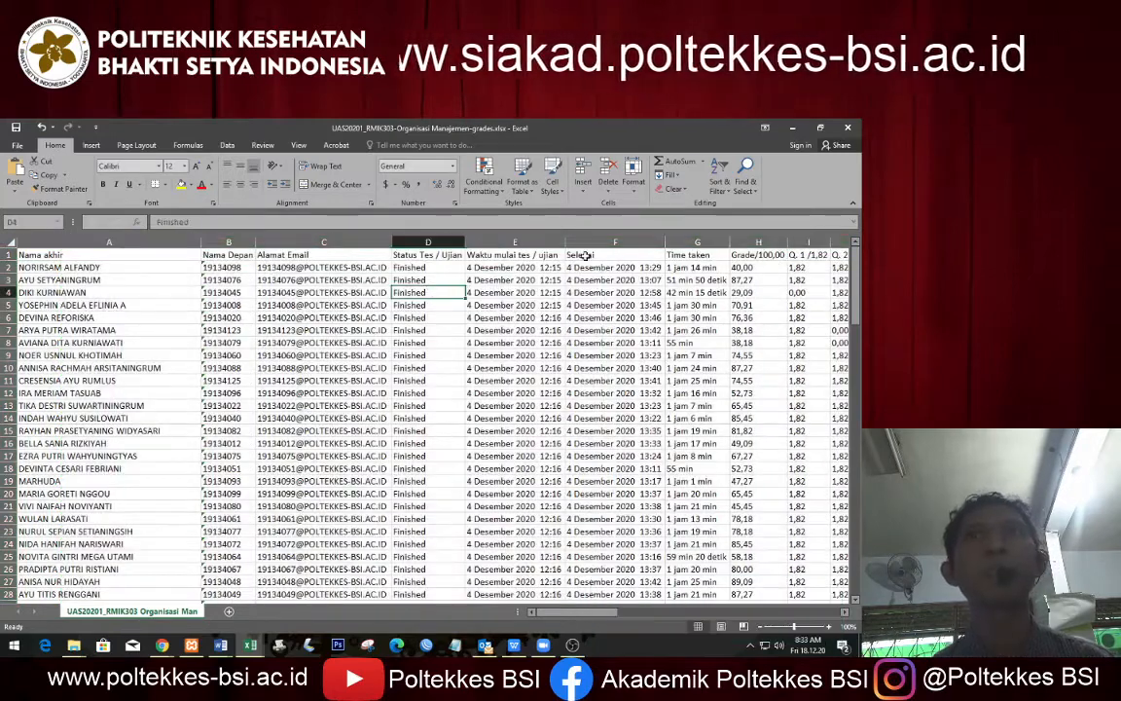
# Step: Examine the students' exam scores in the Grade/100,00 column
pyautogui.click(766, 268)
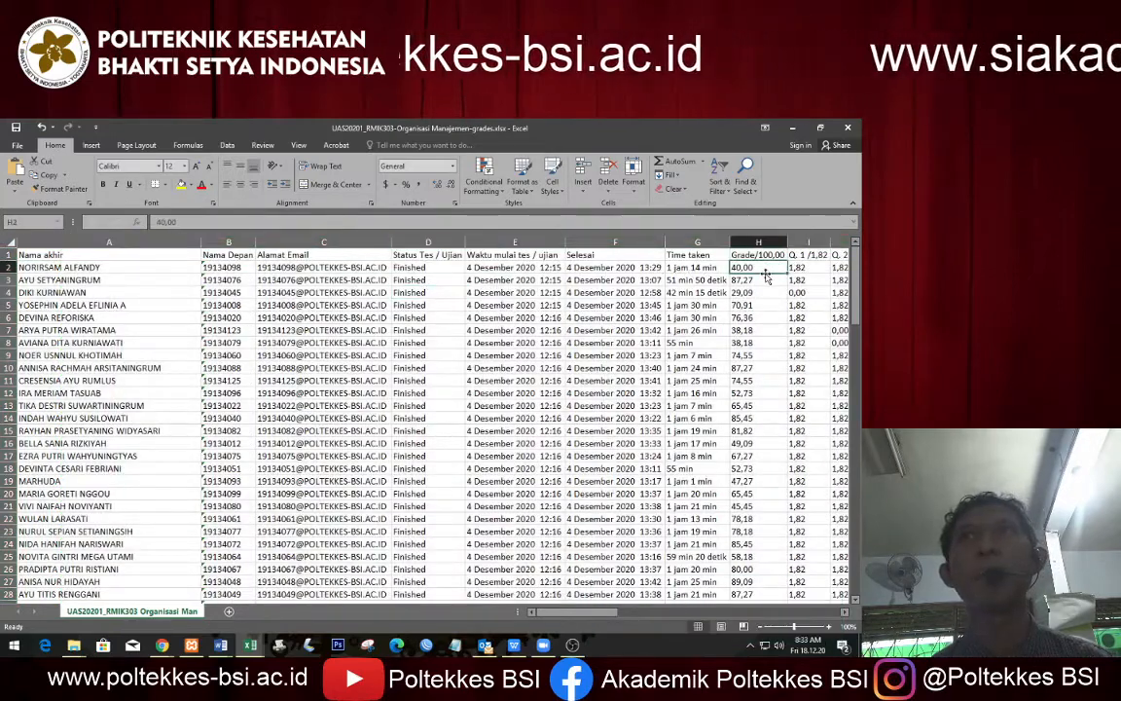
pyautogui.click(754, 289)
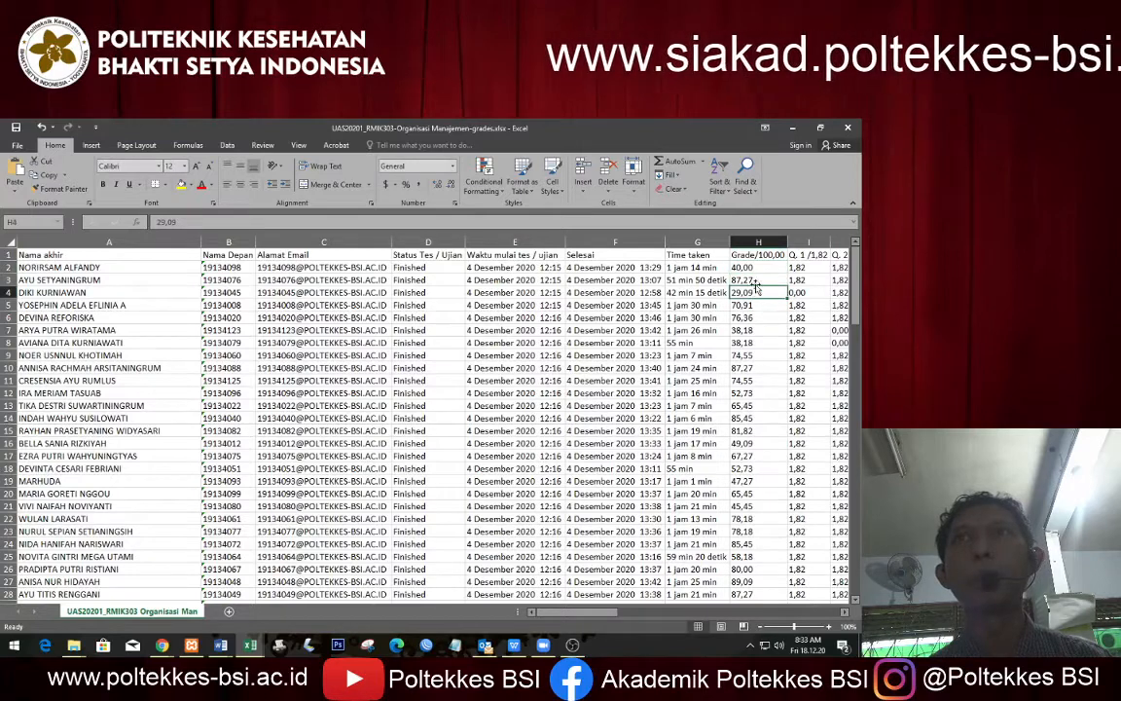
pyautogui.click(755, 281)
pyautogui.moveTo(758, 320); pyautogui.dragTo(757, 331)
pyautogui.click(753, 405)
pyautogui.click(752, 444)
pyautogui.click(752, 483)
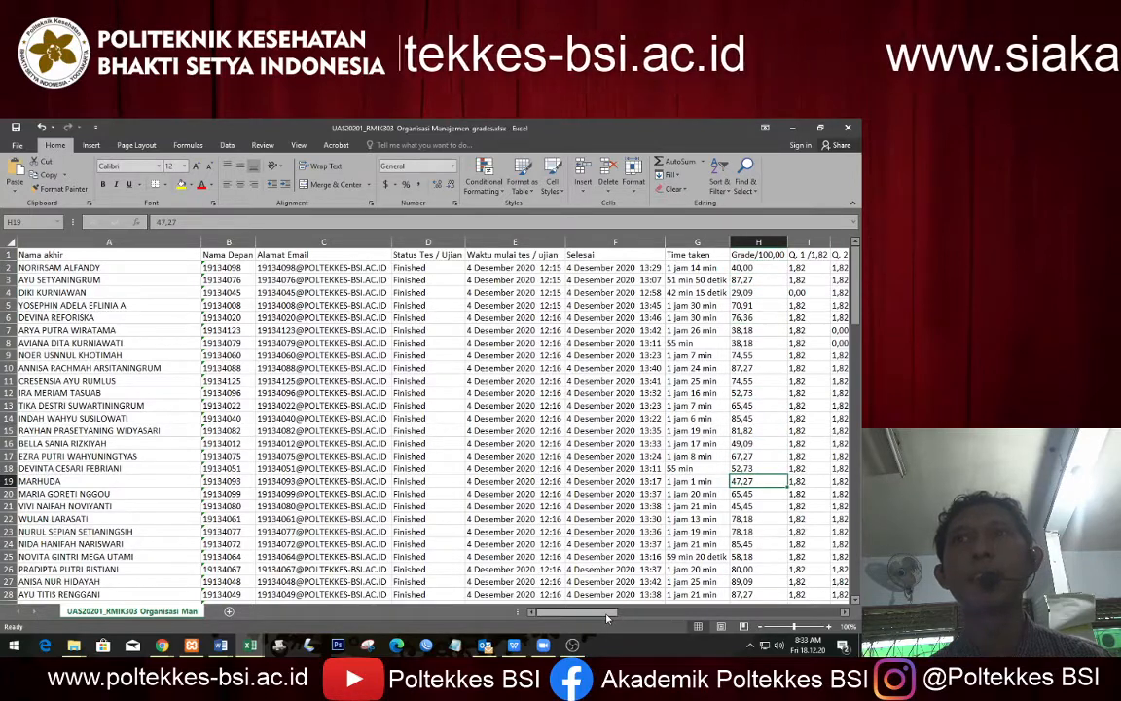
# Step: Highlight the whole Grade/100,00 column with a yellow fill
pyautogui.click(758, 241)
pyautogui.click(181, 185)
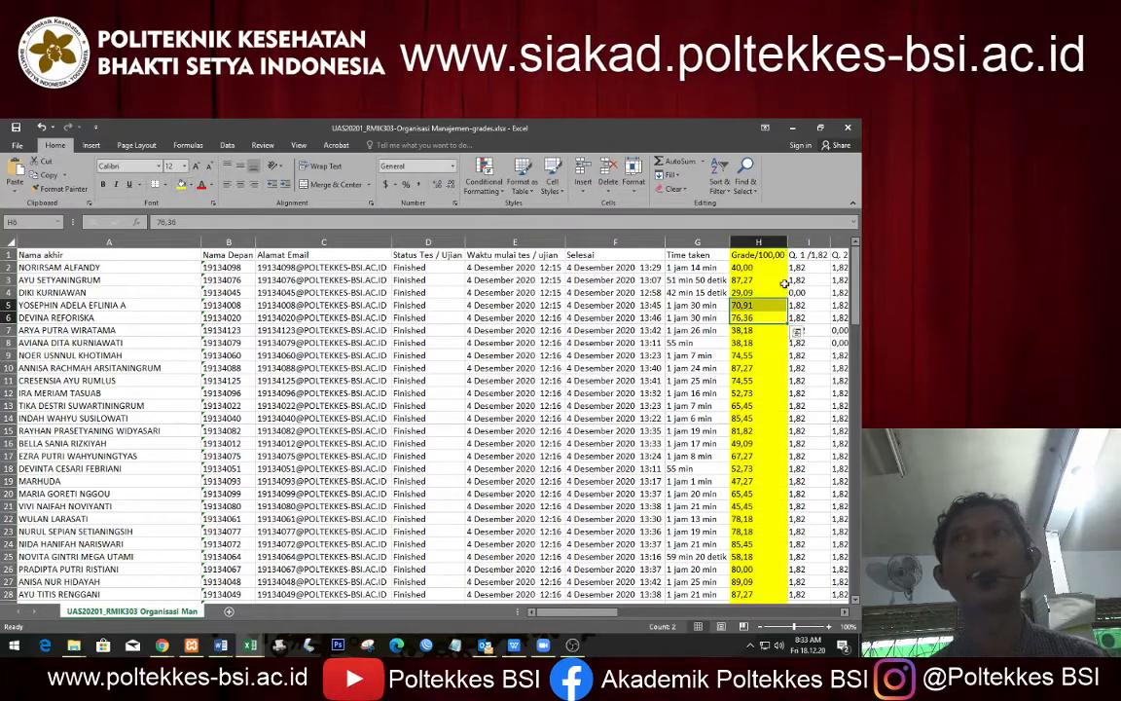
pyautogui.moveTo(758, 305); pyautogui.dragTo(758, 319)
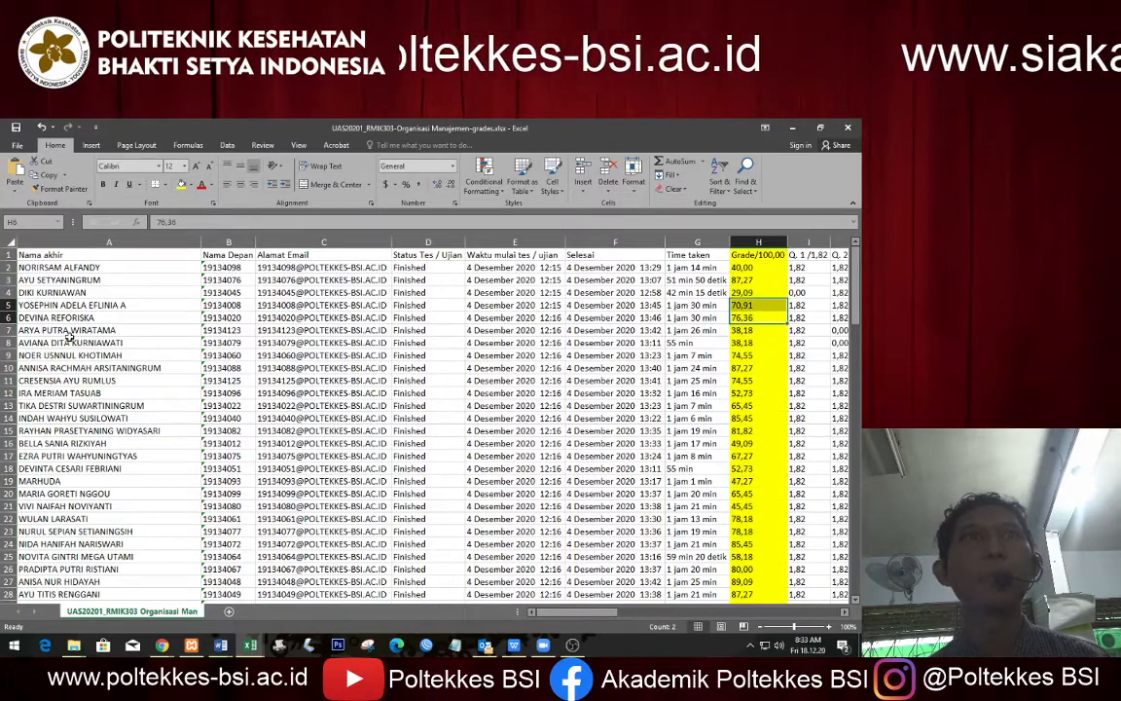
# Step: Check the order of the student numbers in the Nama Depan column down to row 21
pyautogui.click(222, 268)
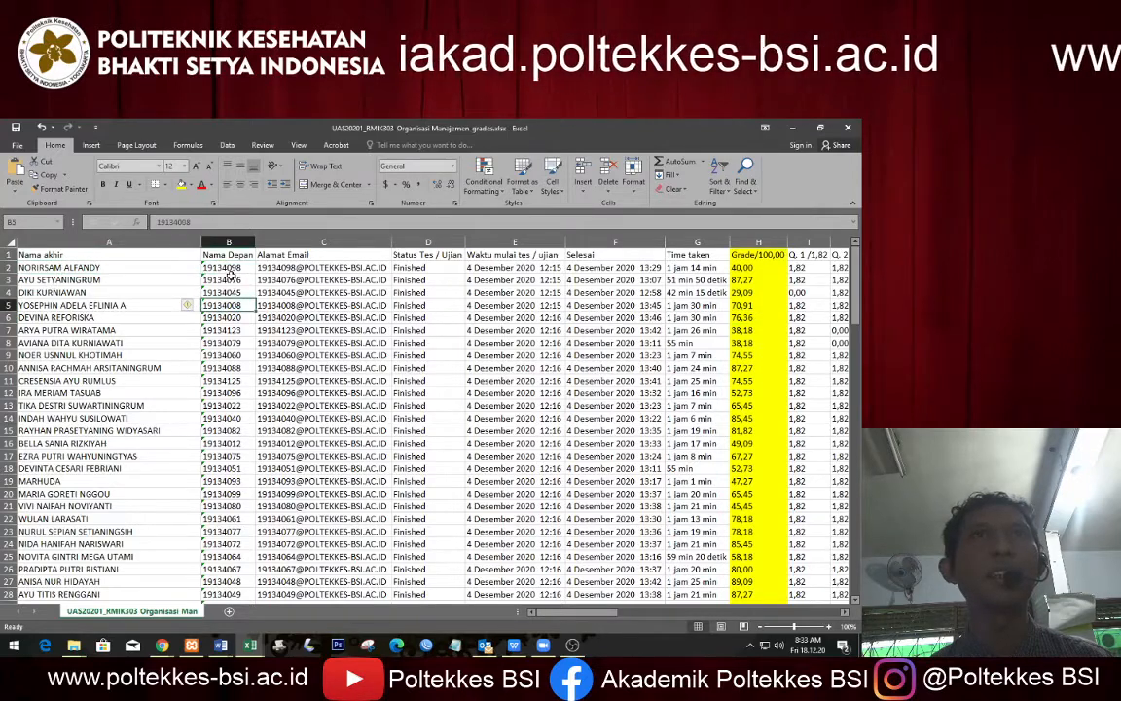
pyautogui.press('Down')
pyautogui.press('Down')
pyautogui.press('Down')
pyautogui.press('Down')
pyautogui.press('Down')
pyautogui.press('Down')
pyautogui.press('Down')
pyautogui.press('Down')
pyautogui.press('Down')
pyautogui.press('Down')
pyautogui.press('Down')
pyautogui.press('Down')
pyautogui.press('Down')
pyautogui.press('Down')
pyautogui.press('Down')
pyautogui.press('Down')
pyautogui.press('Down')
pyautogui.press('Down')
pyautogui.press('Down')
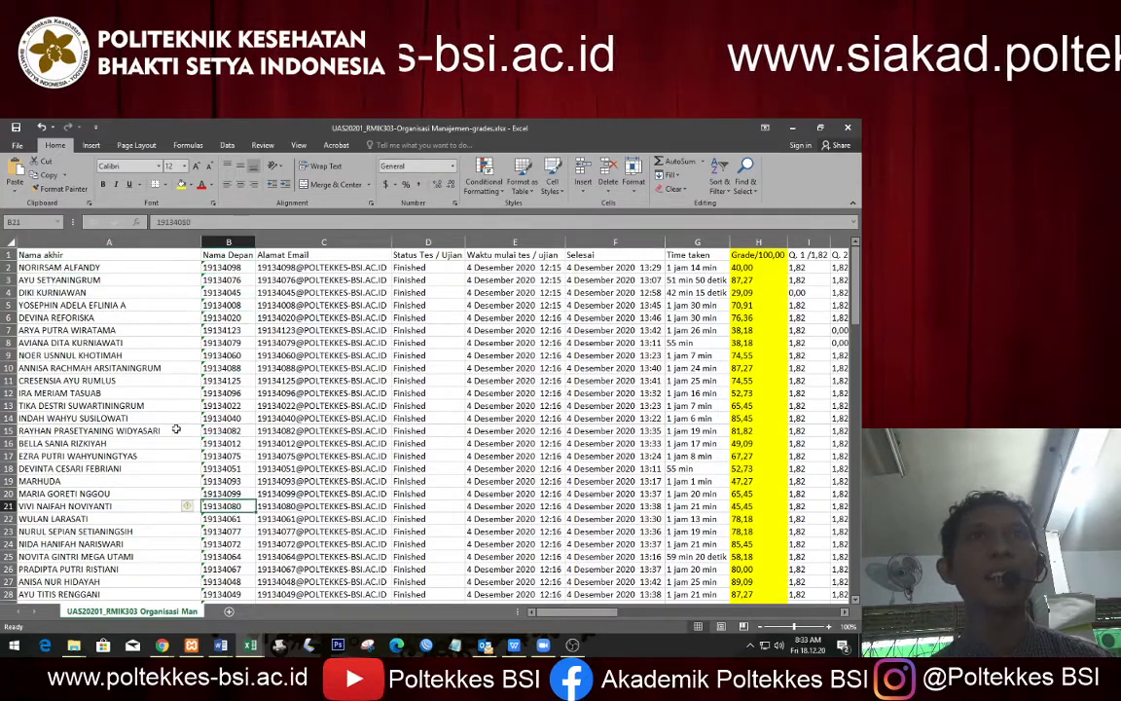
# Step: Add filters to the whole sheet and sort the rows by Nama Depan from A to Z
pyautogui.click(4, 240)
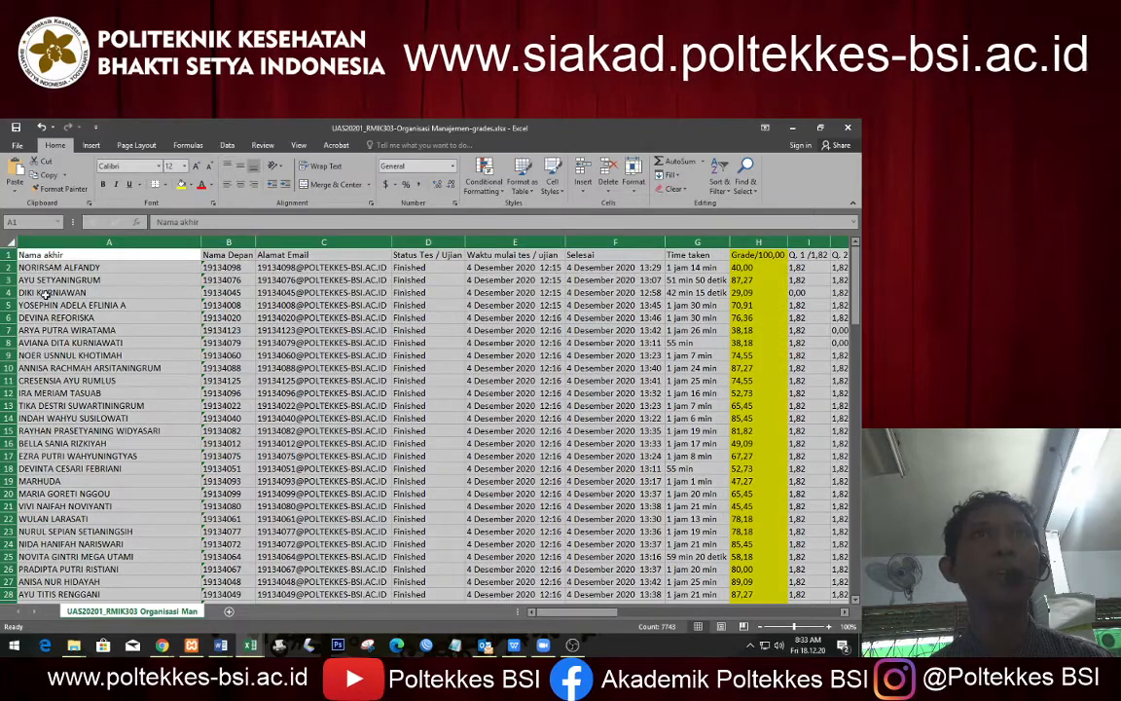
pyautogui.click(227, 145)
pyautogui.click(396, 177)
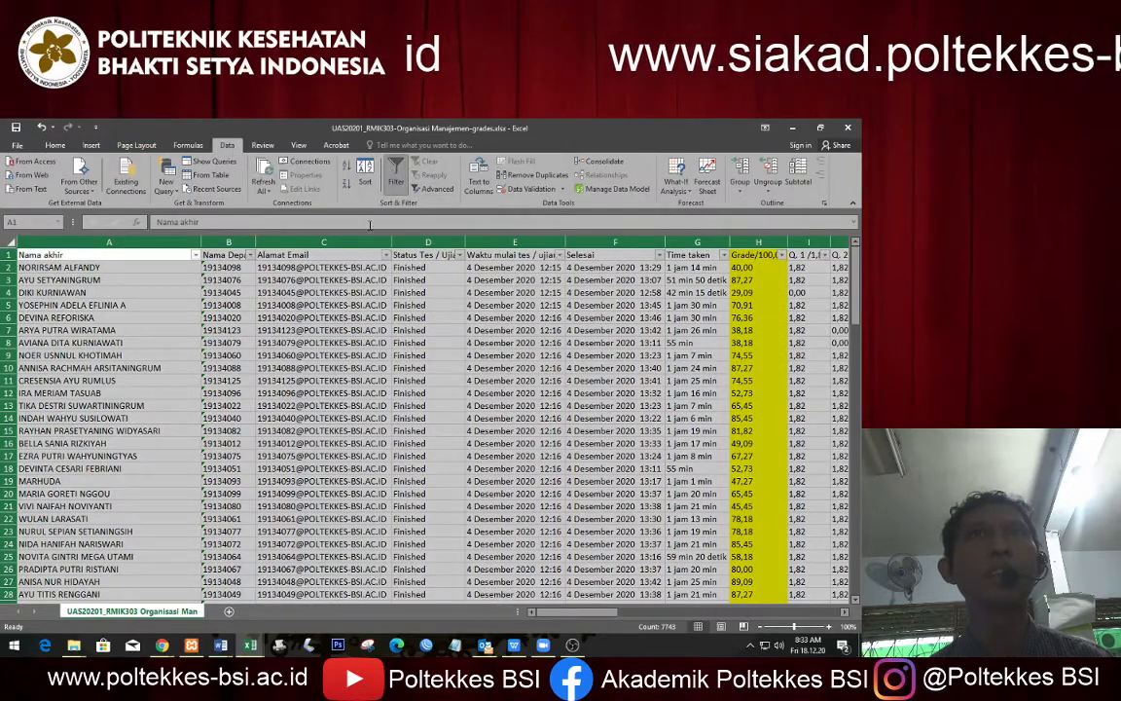
pyautogui.click(250, 254)
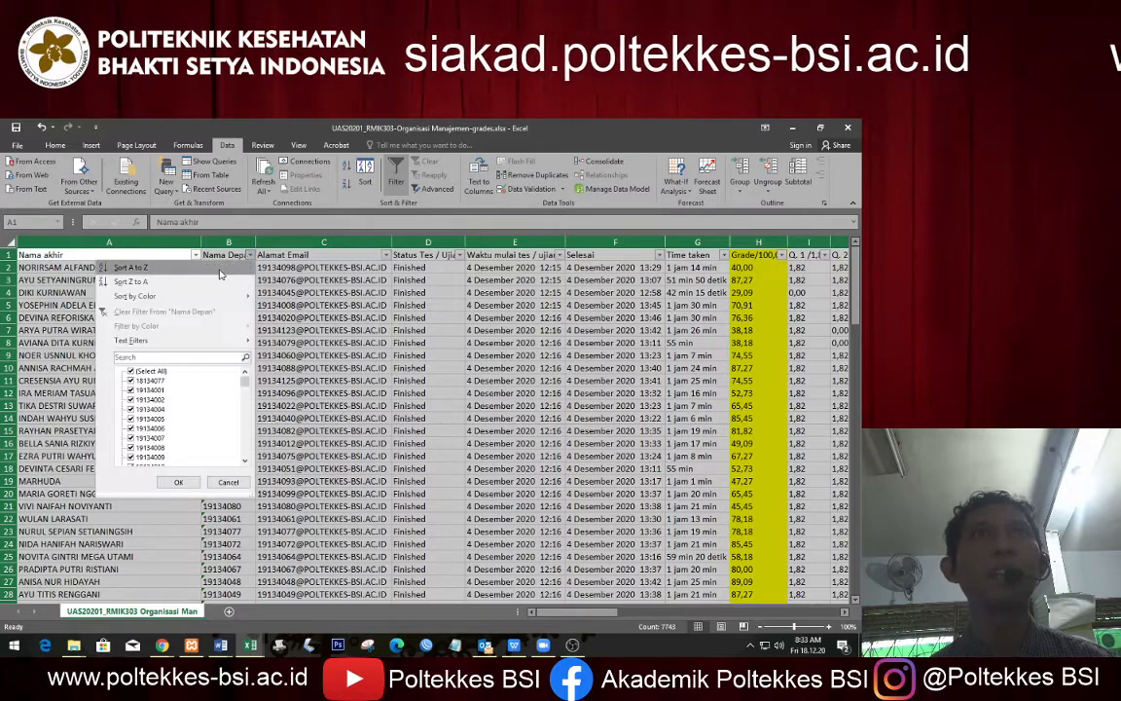
pyautogui.click(117, 266)
# Step: Review the sorted student numbers in the Nama Depan column, from the first row down past row 60
pyautogui.click(246, 267)
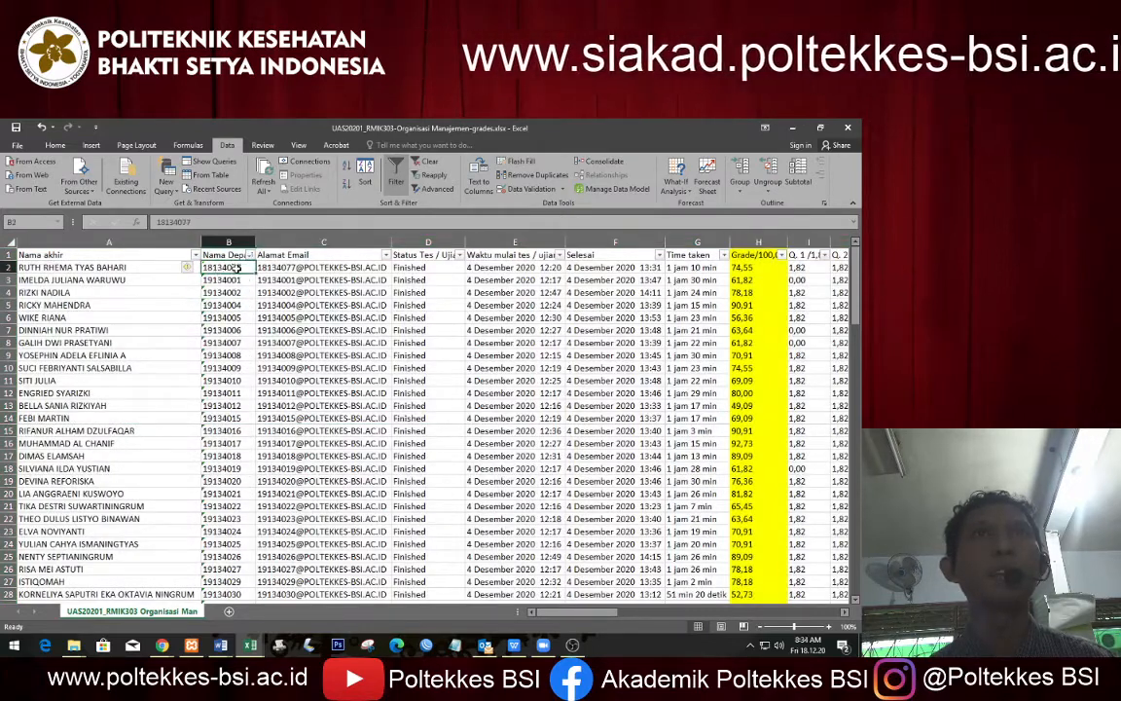
pyautogui.click(239, 280)
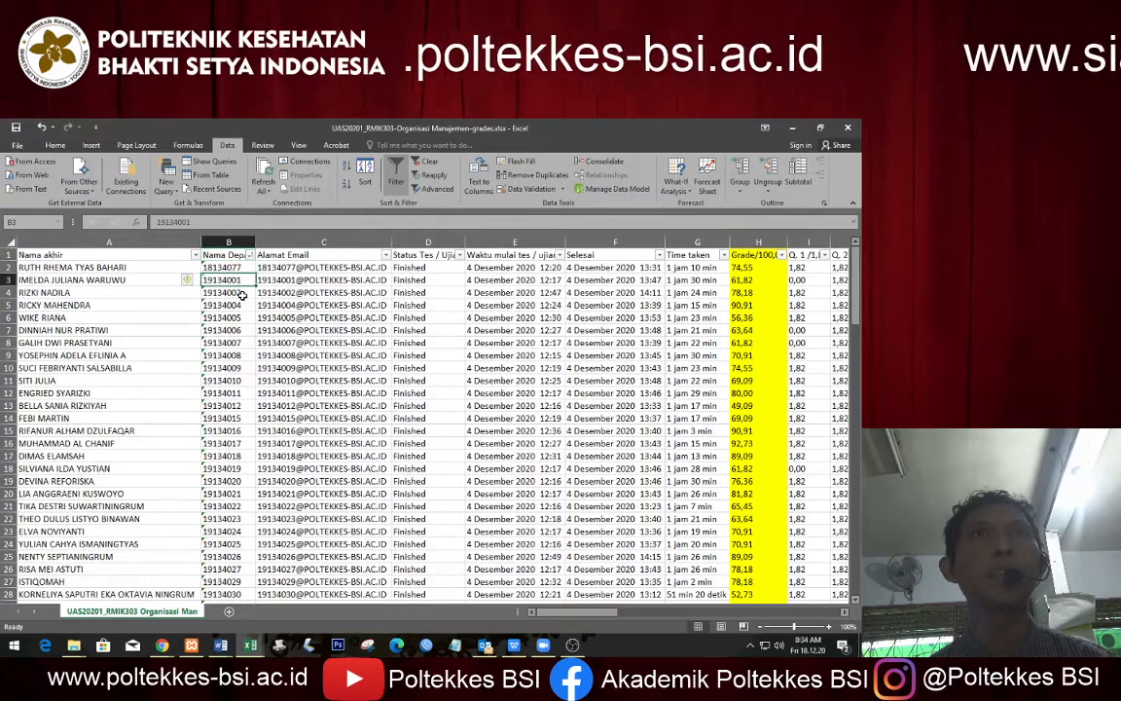
pyautogui.press('Down')
pyautogui.press('Down')
pyautogui.press('Down')
pyautogui.press('Down')
pyautogui.press('Down')
pyautogui.press('Down')
pyautogui.press('Down')
pyautogui.press('Down')
pyautogui.press('Down')
pyautogui.press('Down')
pyautogui.press('Down')
pyautogui.press('Down')
pyautogui.press('Down')
pyautogui.press('Down')
pyautogui.press('Down')
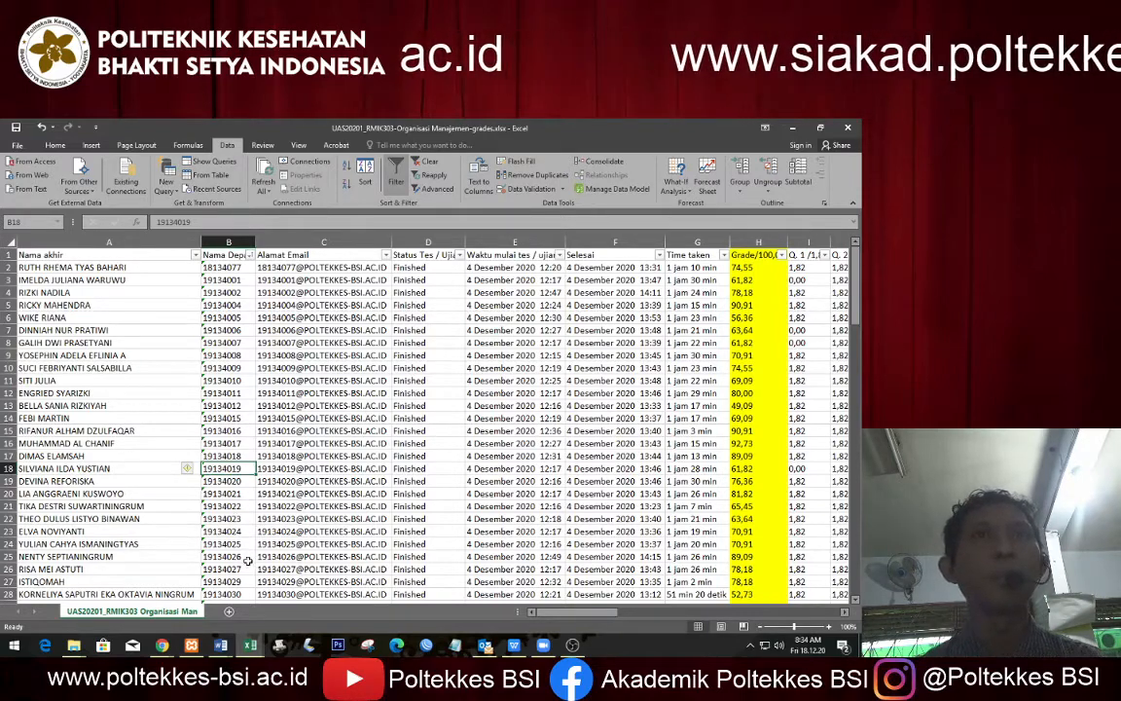
pyautogui.scroll(-4, 244, 568)
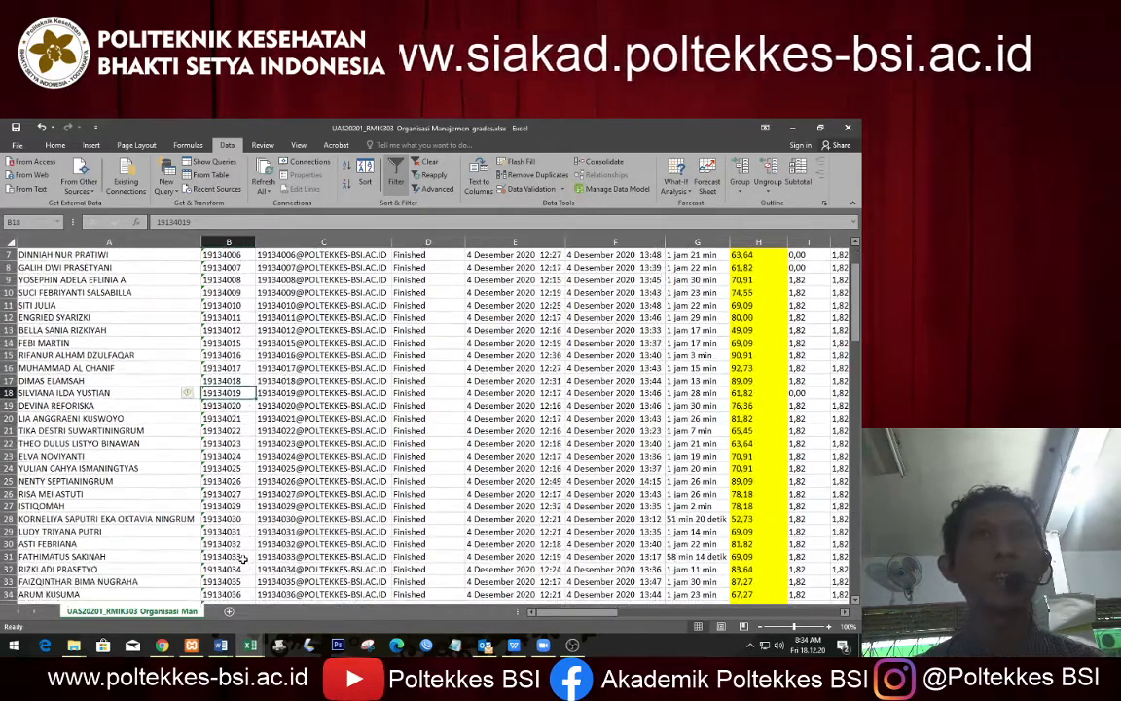
pyautogui.scroll(-1, 244, 558)
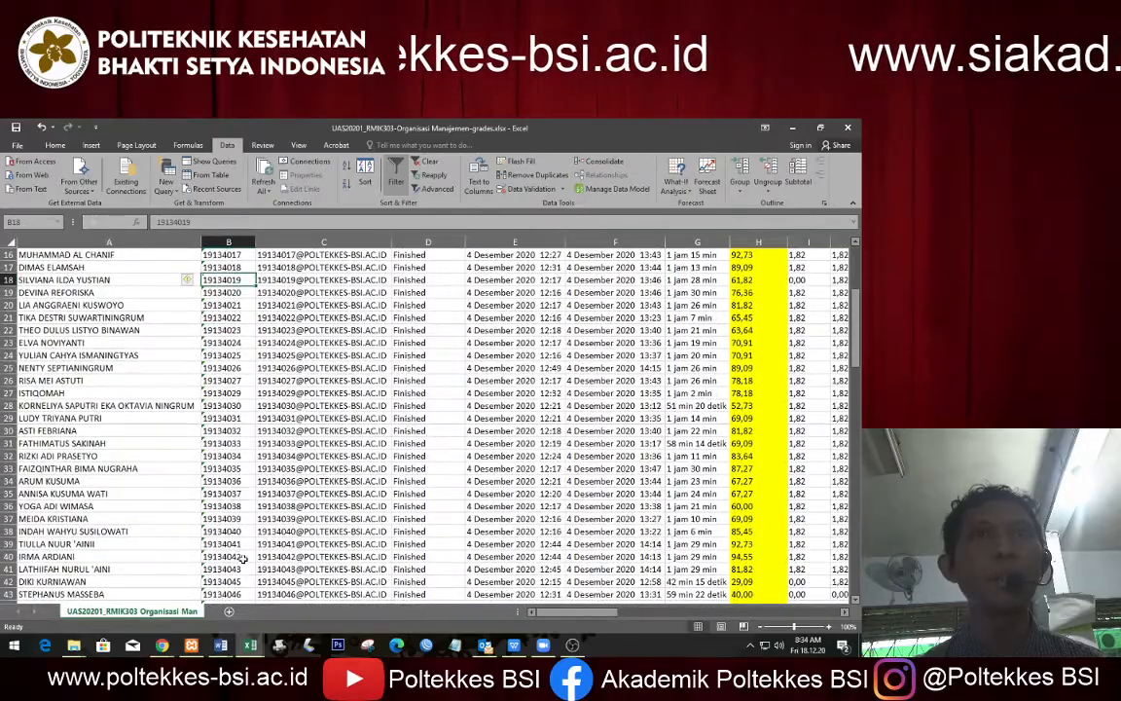
pyautogui.scroll(-3, 248, 569)
pyautogui.scroll(-5, 251, 578)
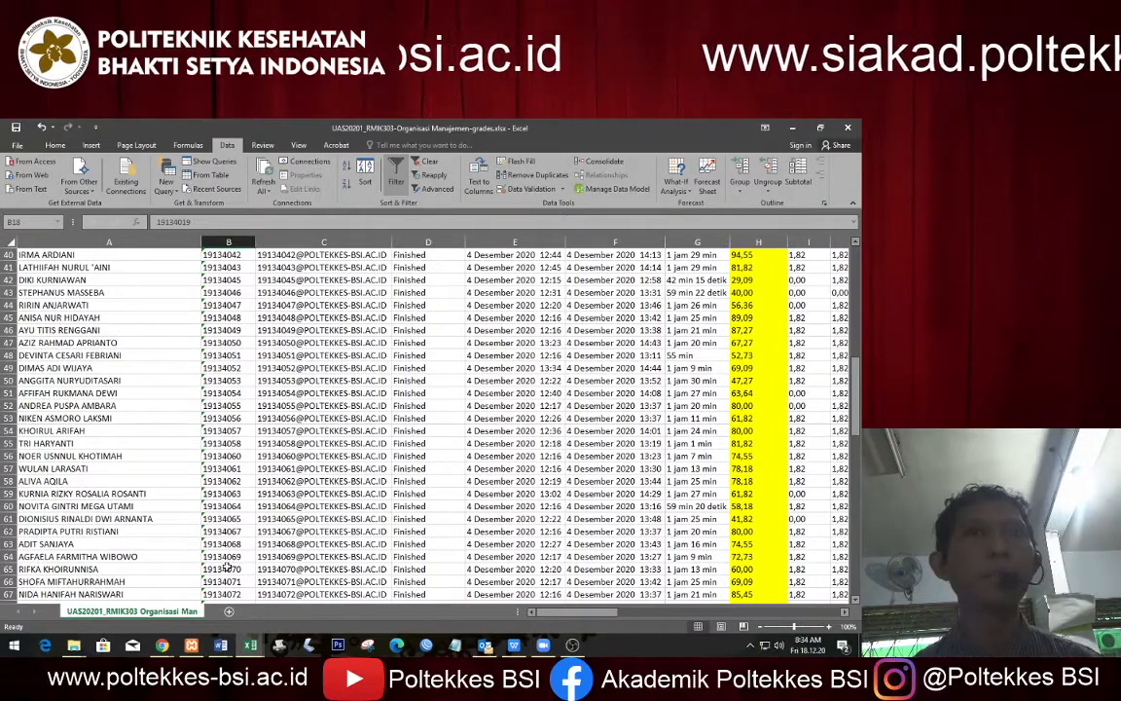
# Step: Review the remaining sorted student numbers in the Nama Depan column down to the last row, including rows 72 to 74
pyautogui.scroll(-5, 227, 566)
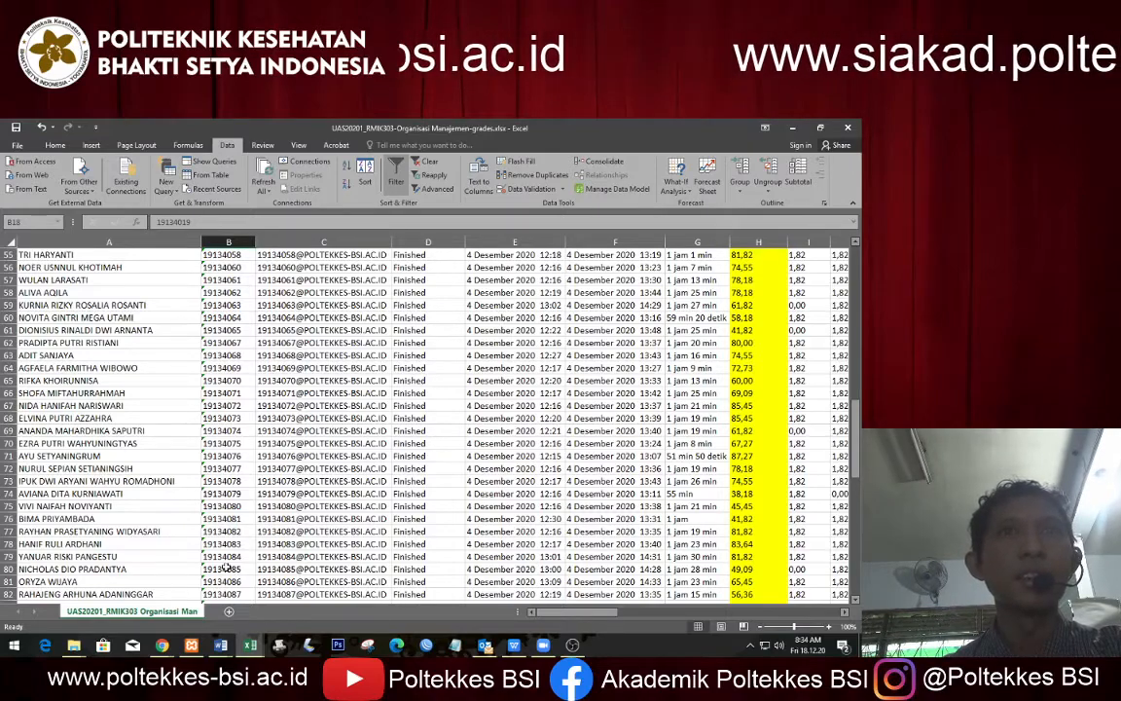
pyautogui.scroll(-3, 225, 566)
pyautogui.scroll(-6, 233, 580)
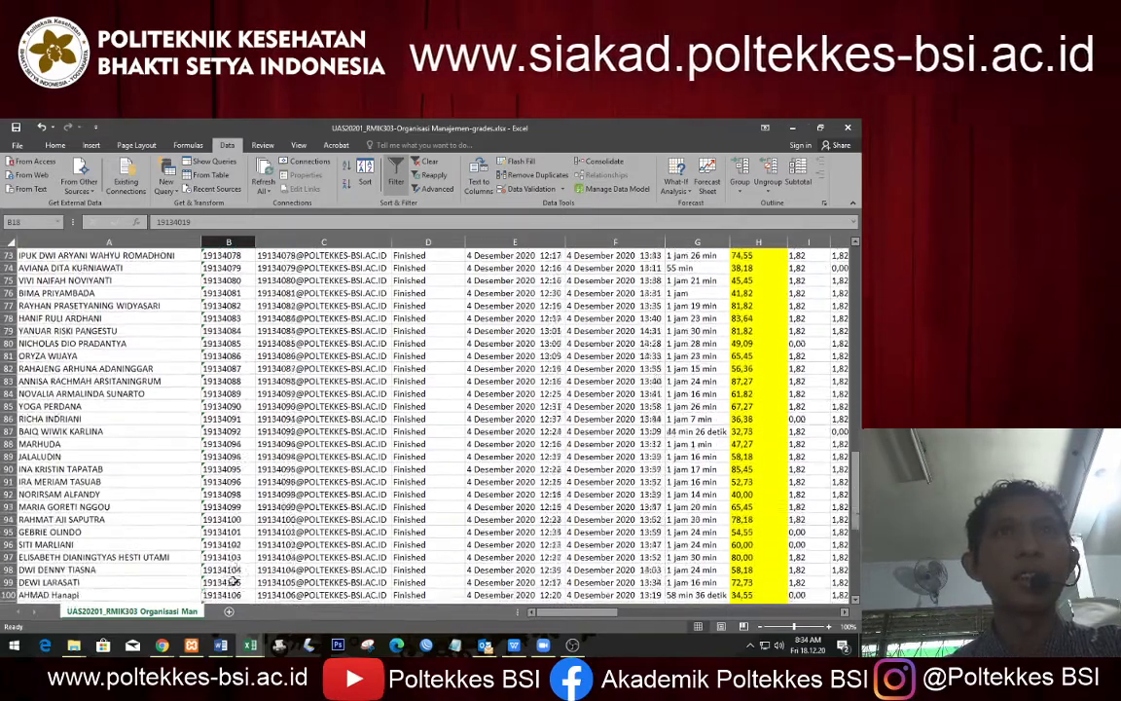
pyautogui.scroll(-6, 236, 589)
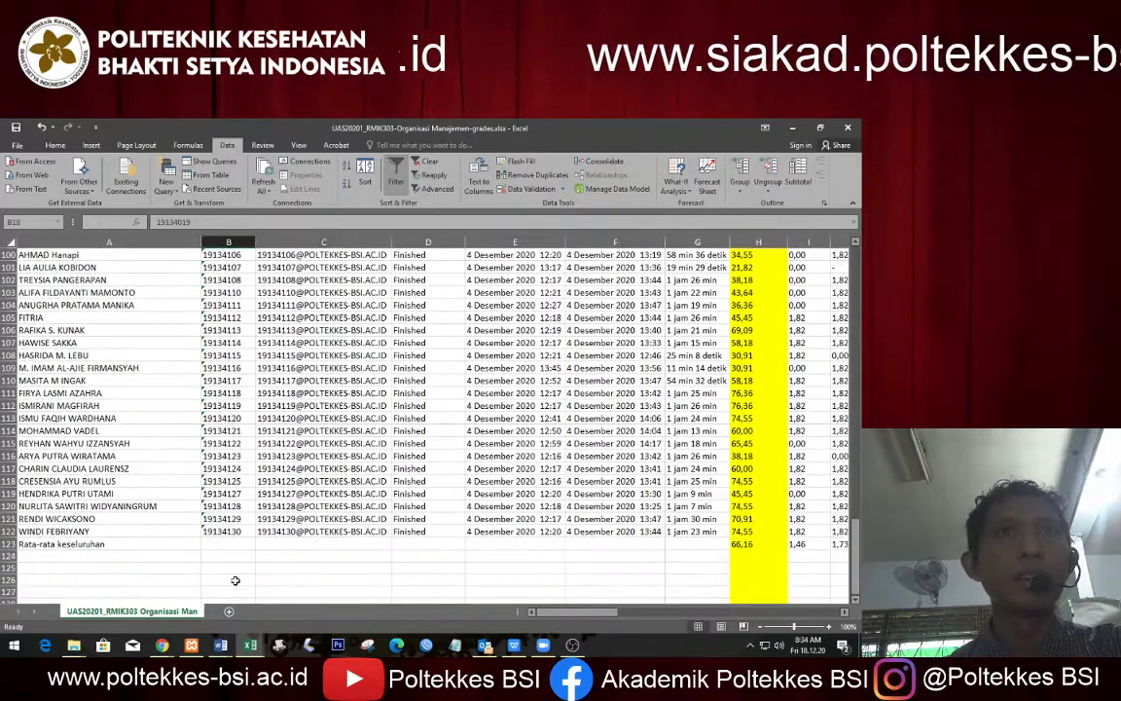
pyautogui.scroll(11, 216, 512)
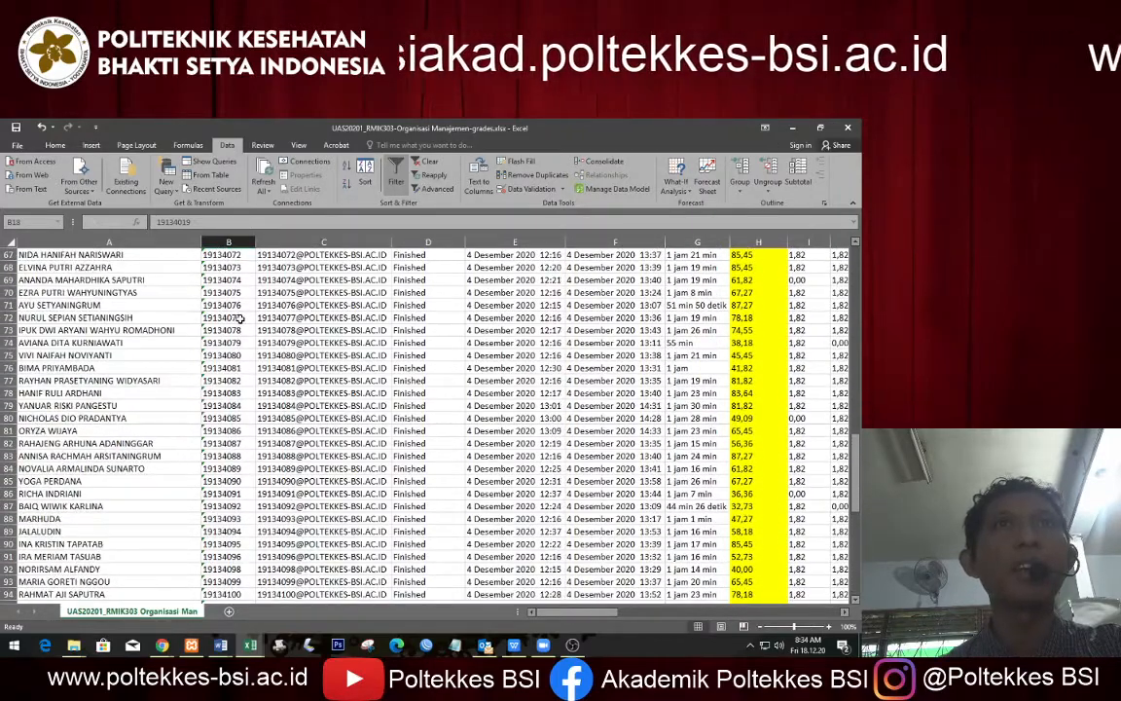
pyautogui.moveTo(238, 318); pyautogui.dragTo(236, 329)
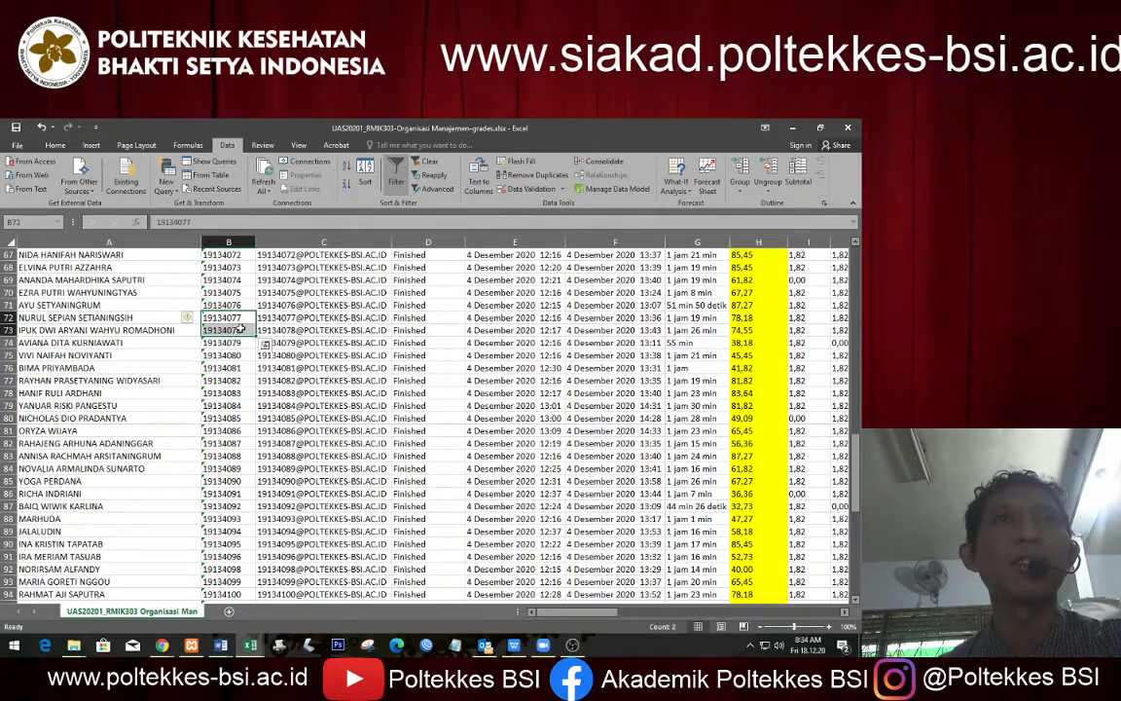
pyautogui.click(237, 343)
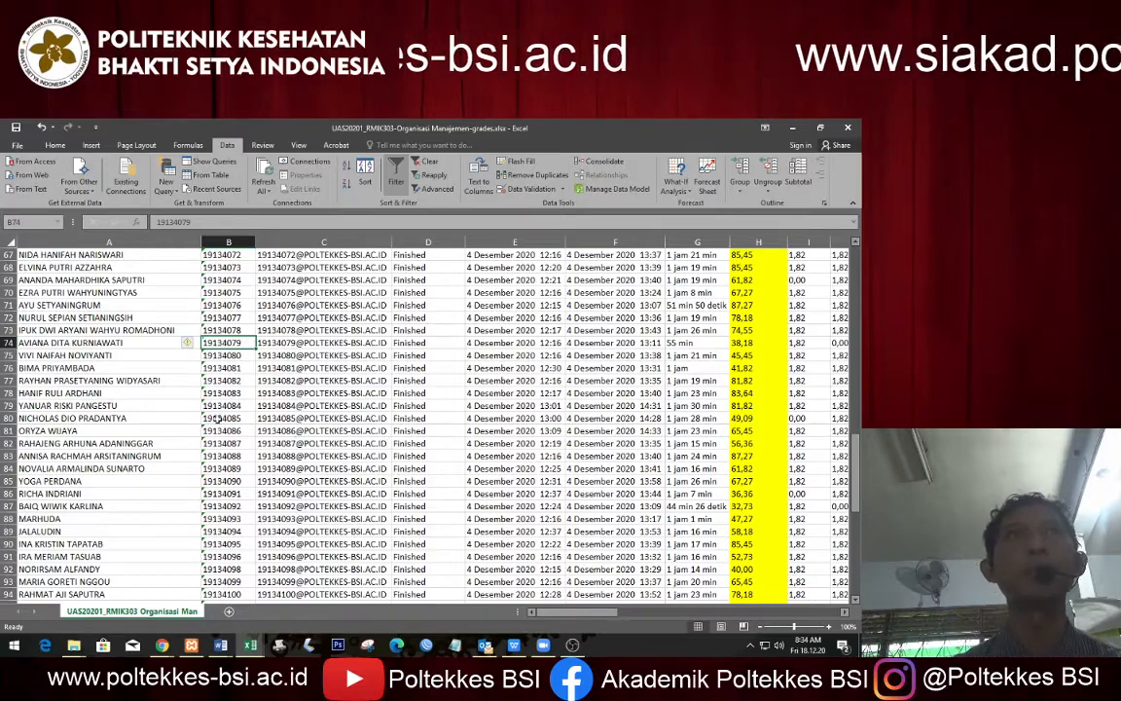
pyautogui.scroll(20, 217, 419)
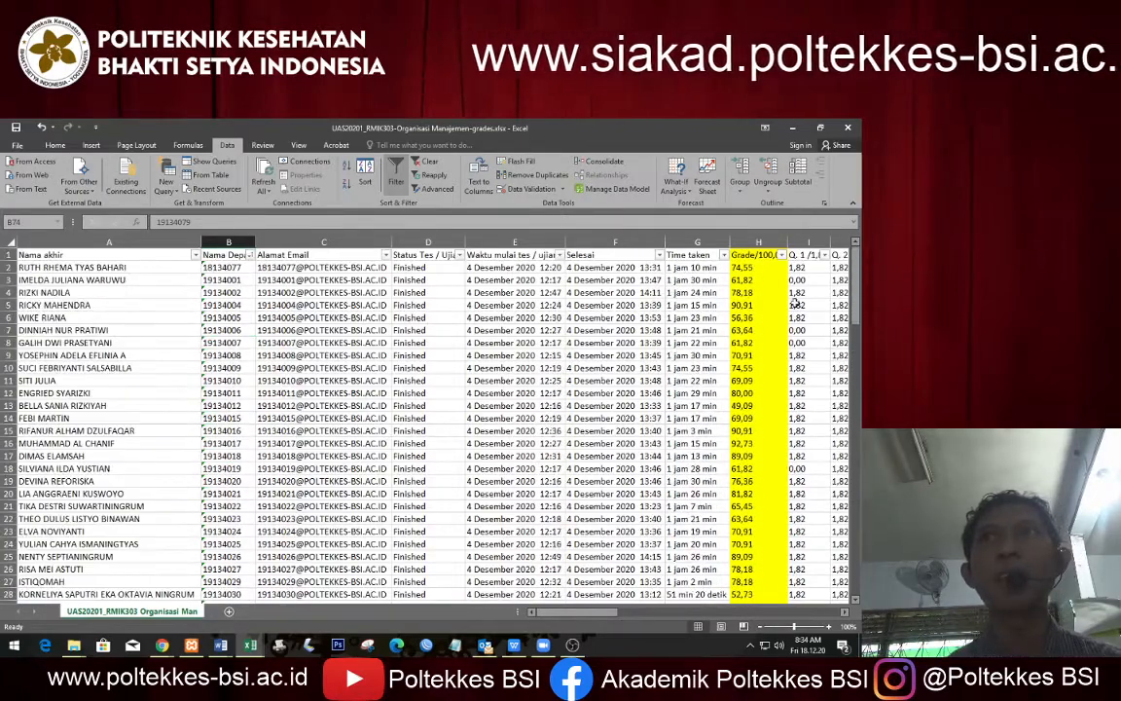
# Step: Copy the grades in H2:H45 and paste them as values into the template's UAS column from F2
pyautogui.click(747, 268)
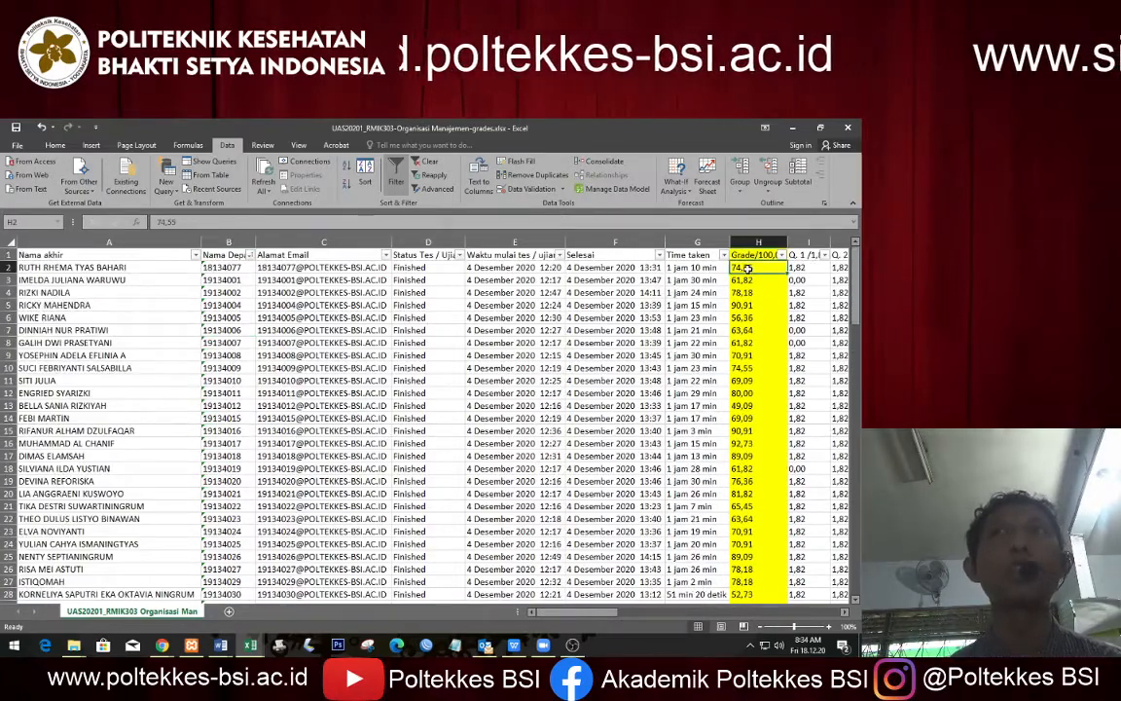
pyautogui.scroll(-7, 767, 535)
pyautogui.keyDown('shift'); pyautogui.click(758, 540); pyautogui.keyUp('shift')
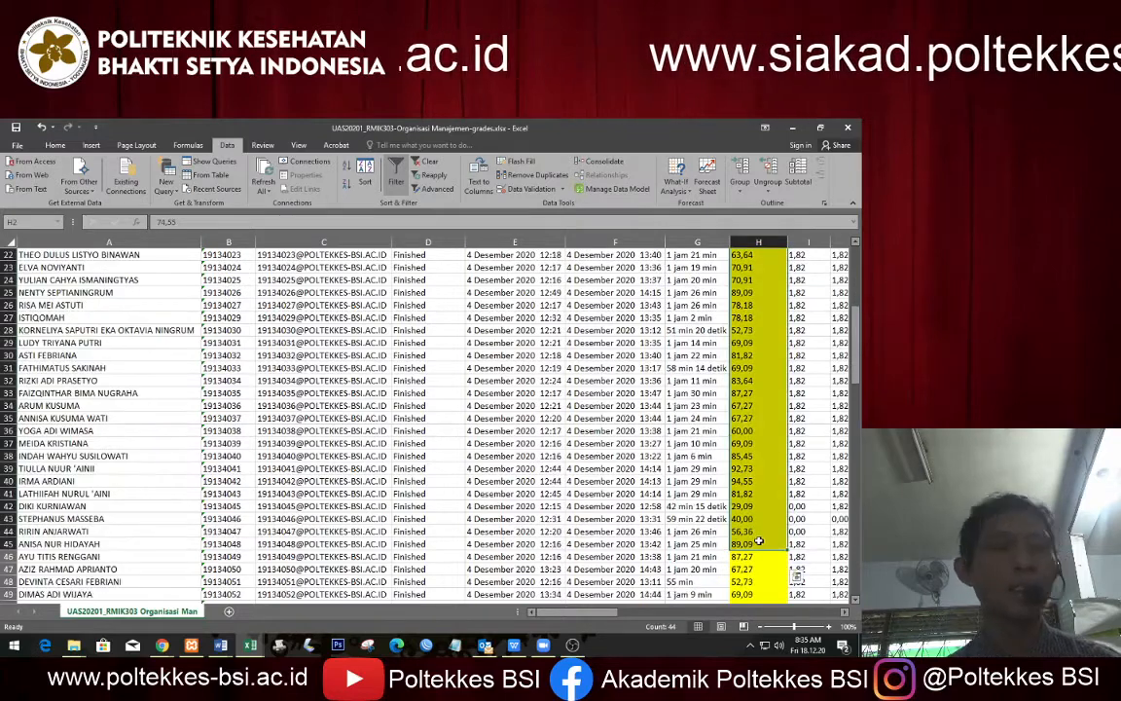
pyautogui.hotkey('ctrl', 'c')
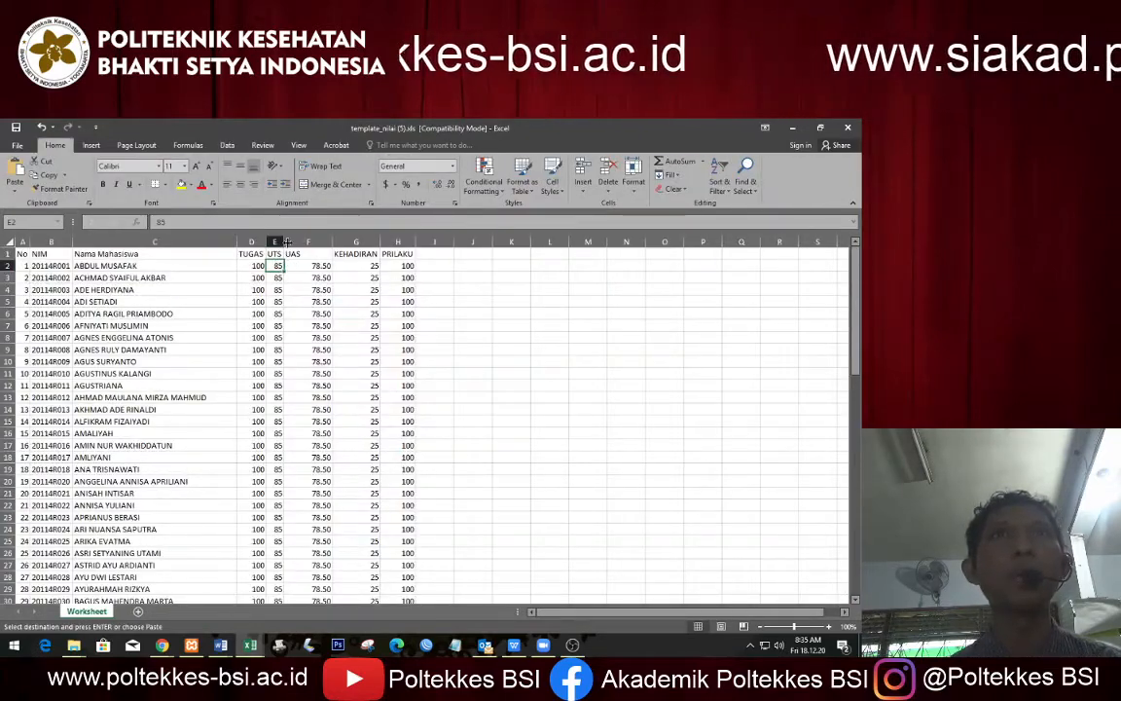
pyautogui.click(314, 266)
pyautogui.click(15, 183)
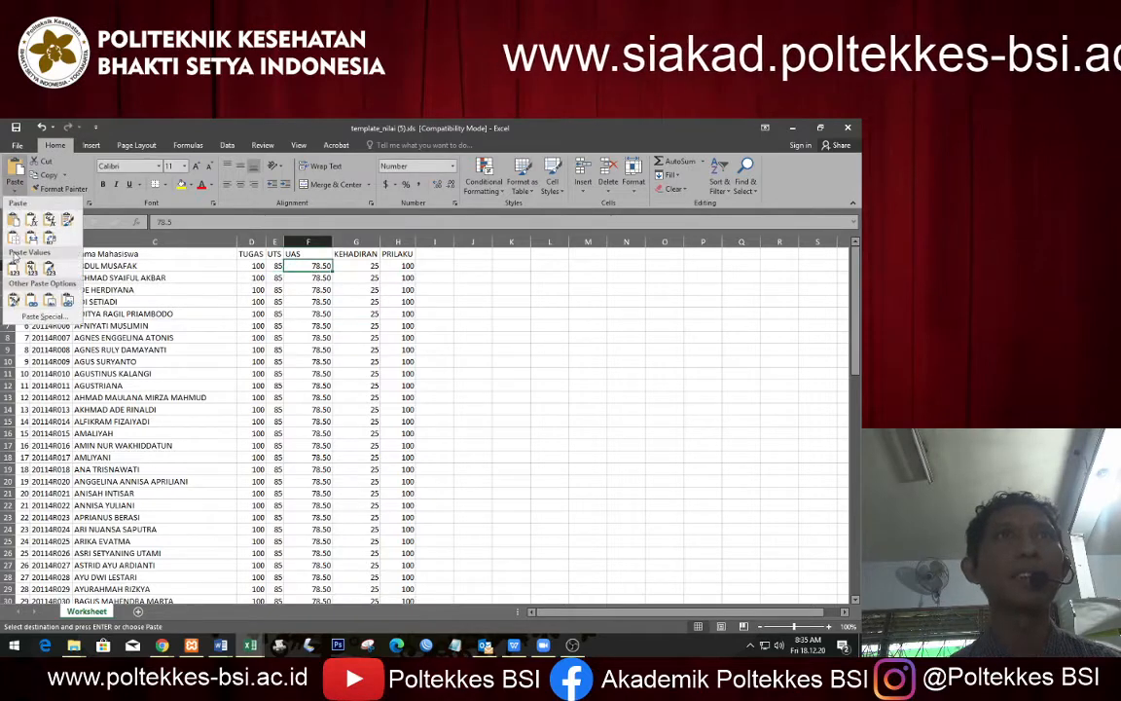
pyautogui.click(14, 269)
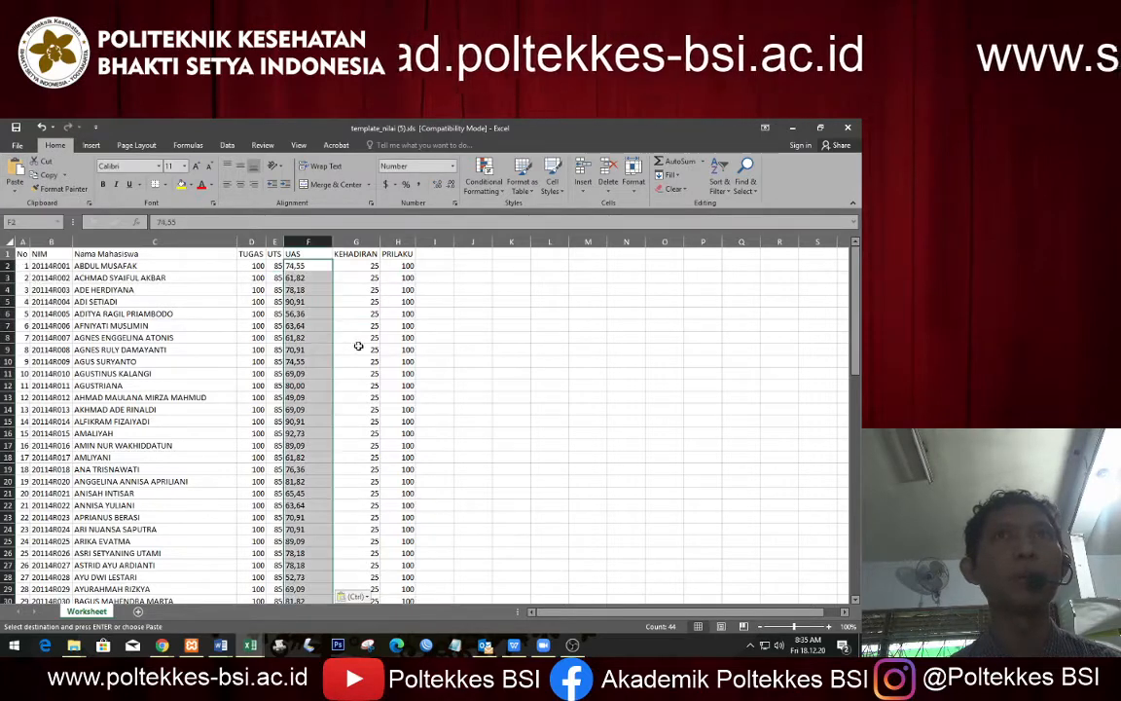
pyautogui.scroll(-12, 358, 345)
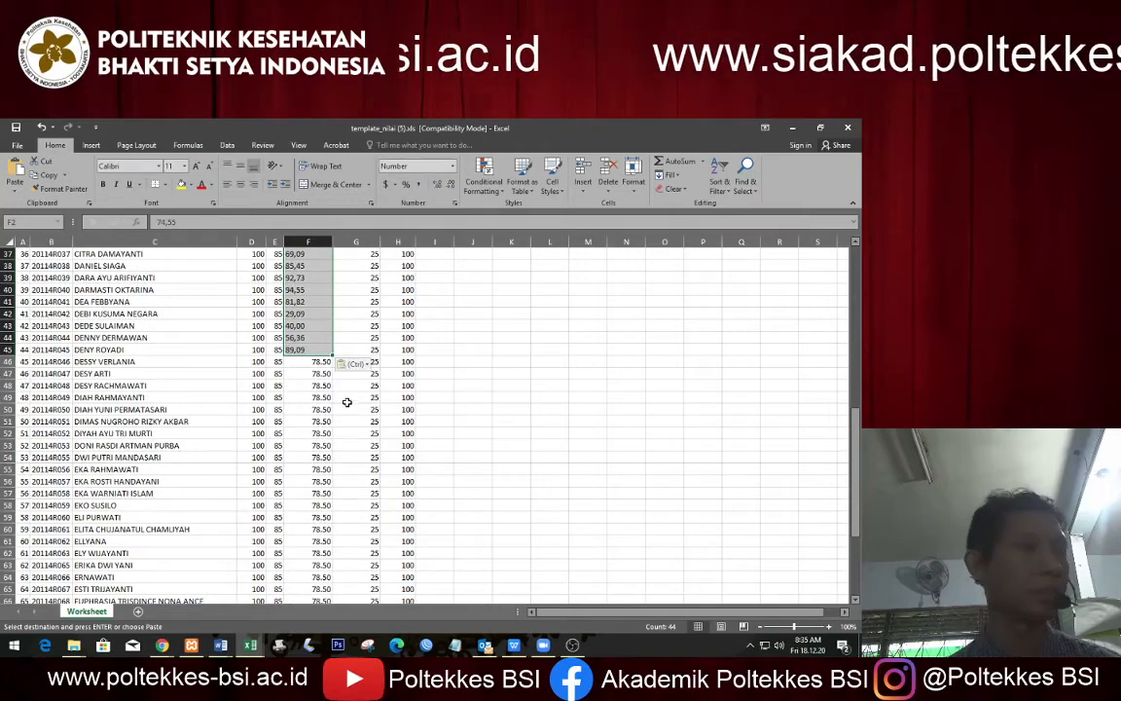
# Step: Switch back to the e-learning grades workbook and copy the Grade/100,00 values in H2:H77
pyautogui.hotkey('alt', 'Tab')
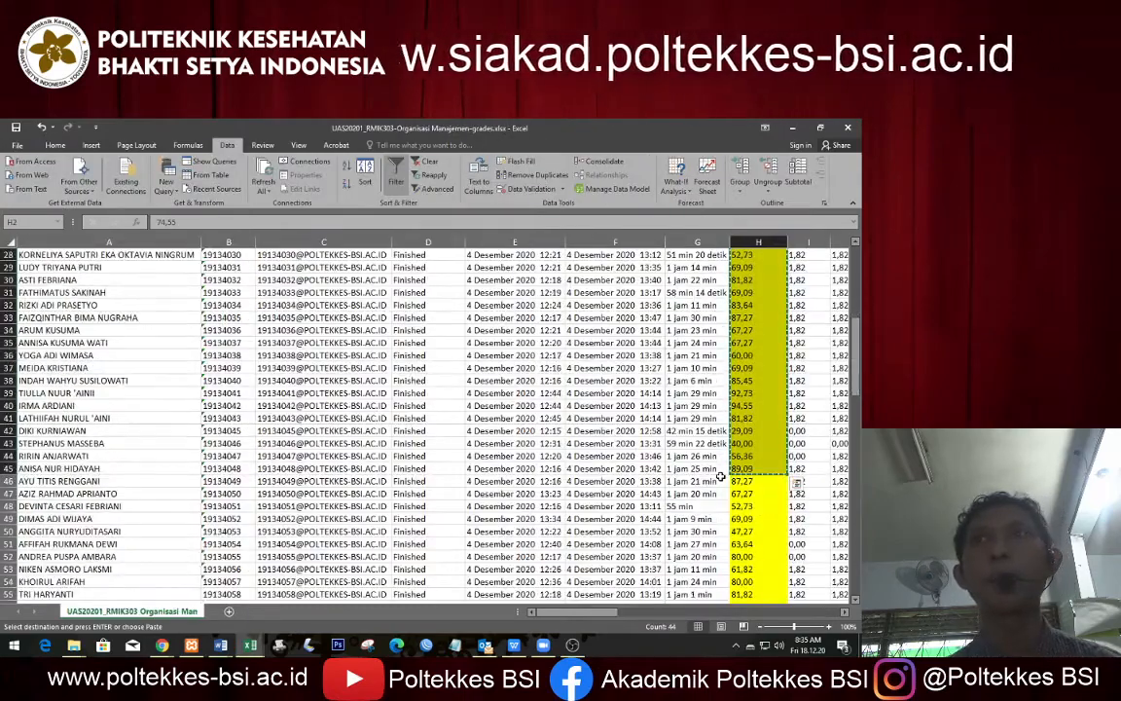
pyautogui.scroll(9, 720, 477)
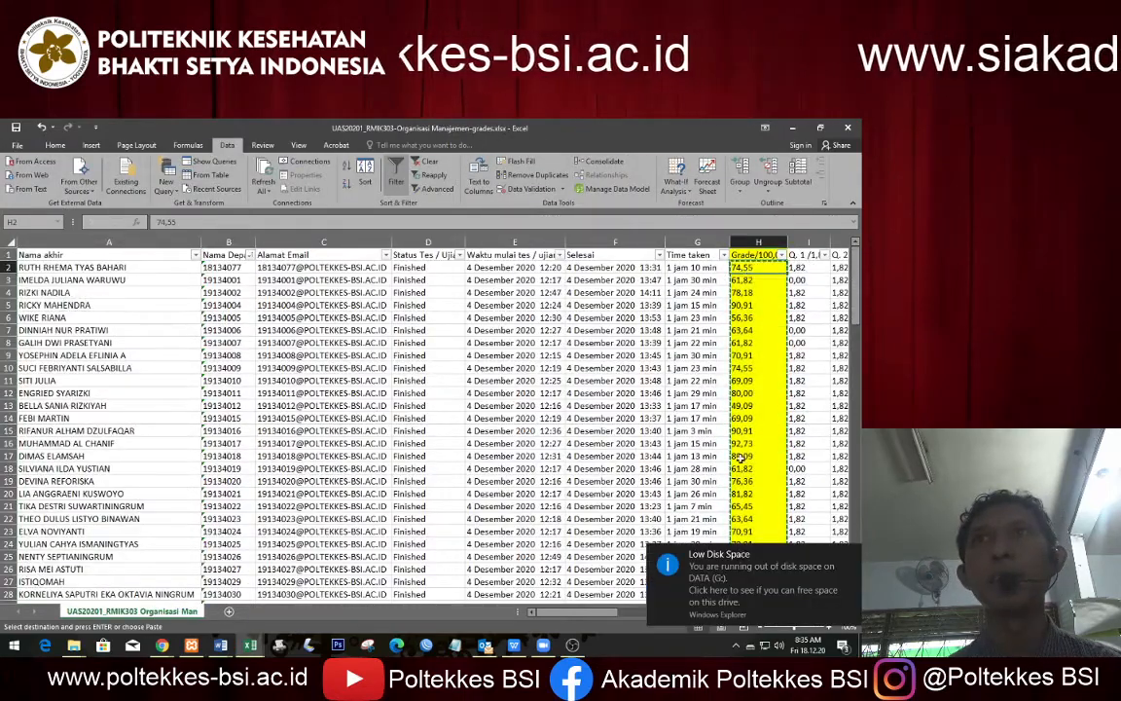
pyautogui.scroll(-20, 741, 458)
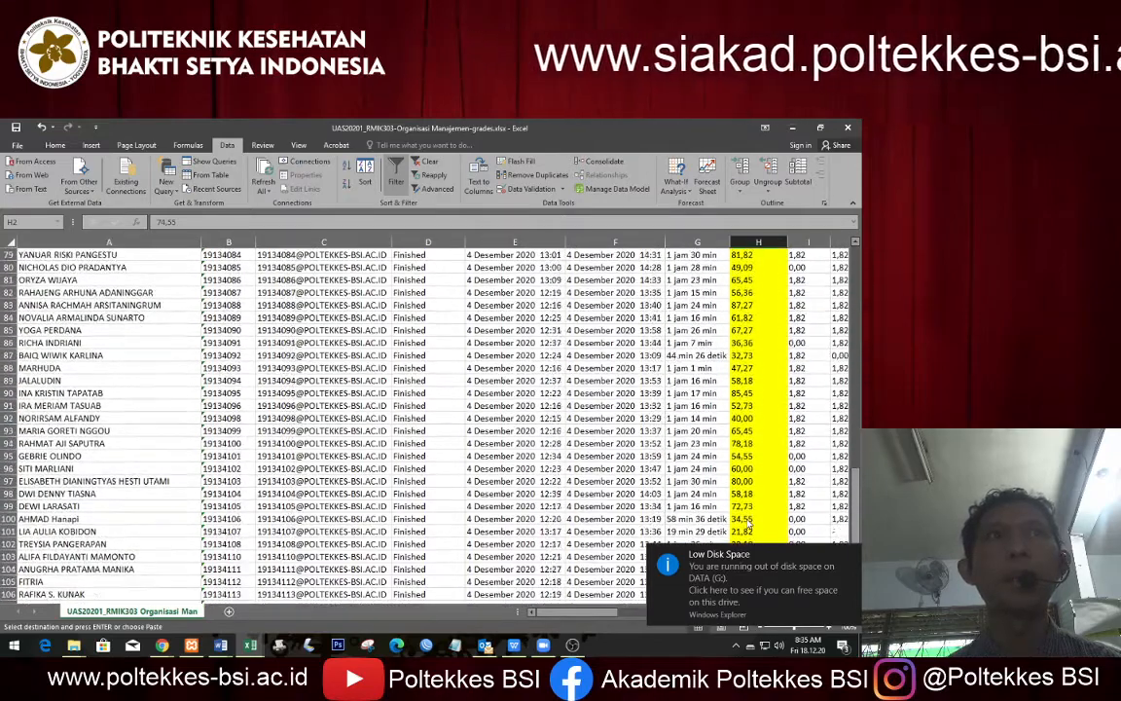
pyautogui.scroll(4, 750, 526)
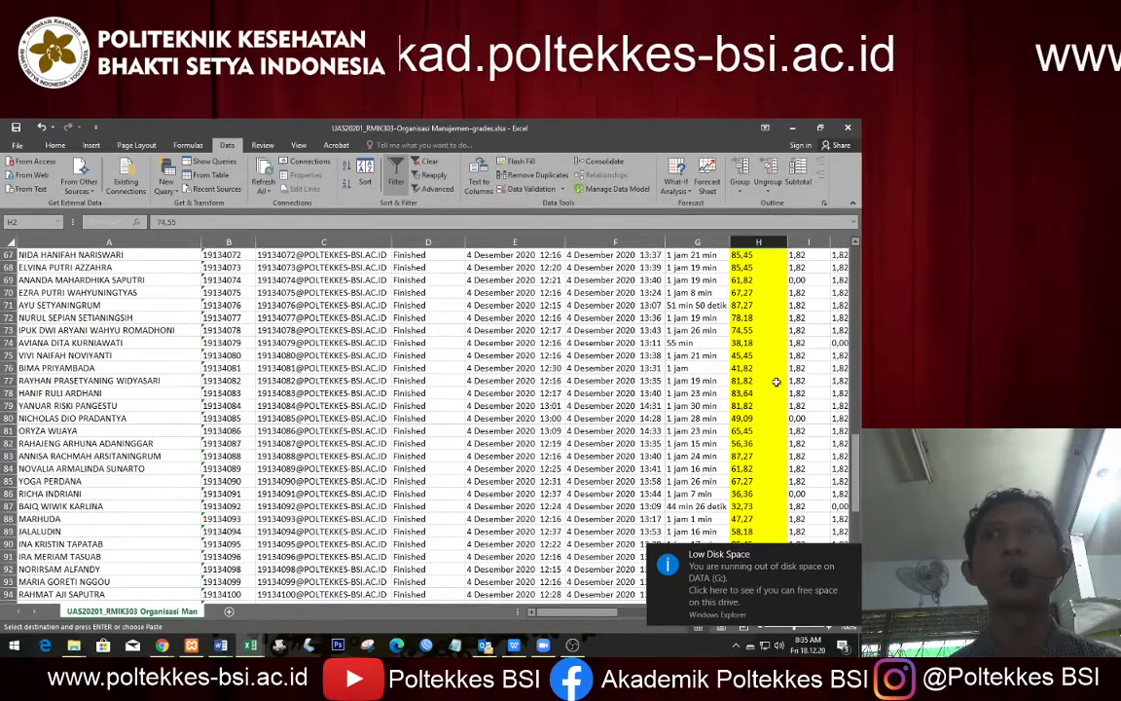
pyautogui.keyDown('shift'); pyautogui.click(765, 383); pyautogui.keyUp('shift')
pyautogui.hotkey('ctrl', 'c')
# Step: Paste the copied grades as values into the UAS column of the grade template, starting at F2
pyautogui.hotkey('alt', 'Tab')
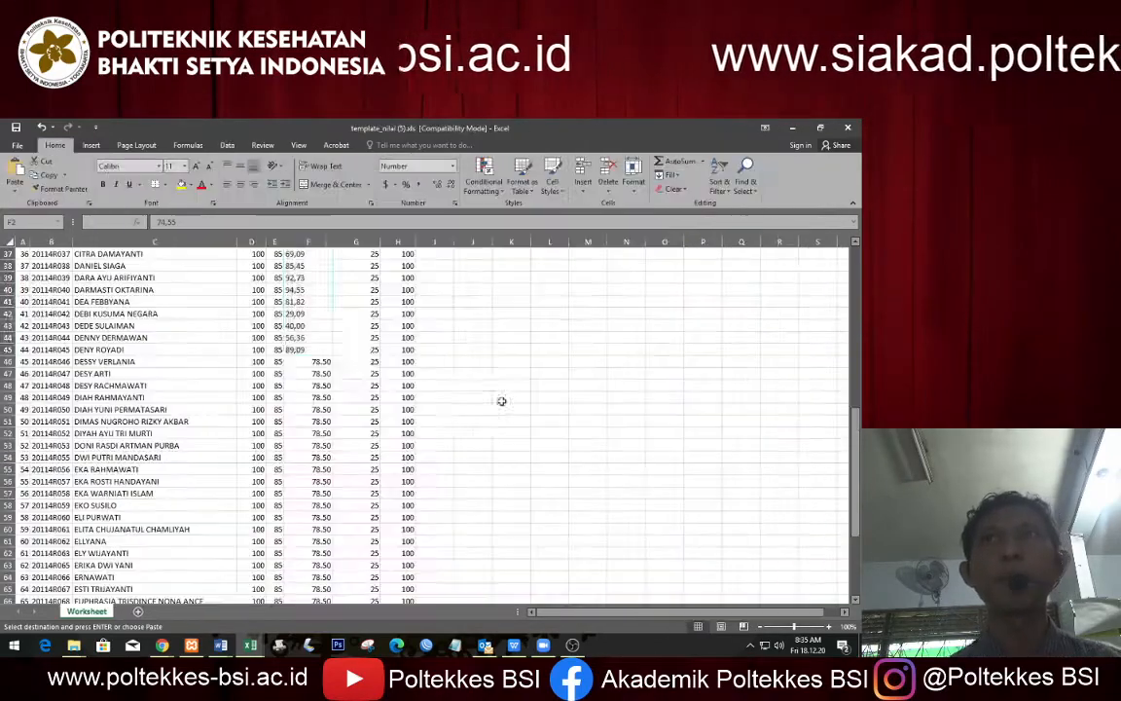
pyautogui.keyDown('shift'); pyautogui.click(310, 349); pyautogui.keyUp('shift')
pyautogui.scroll(12, 374, 289)
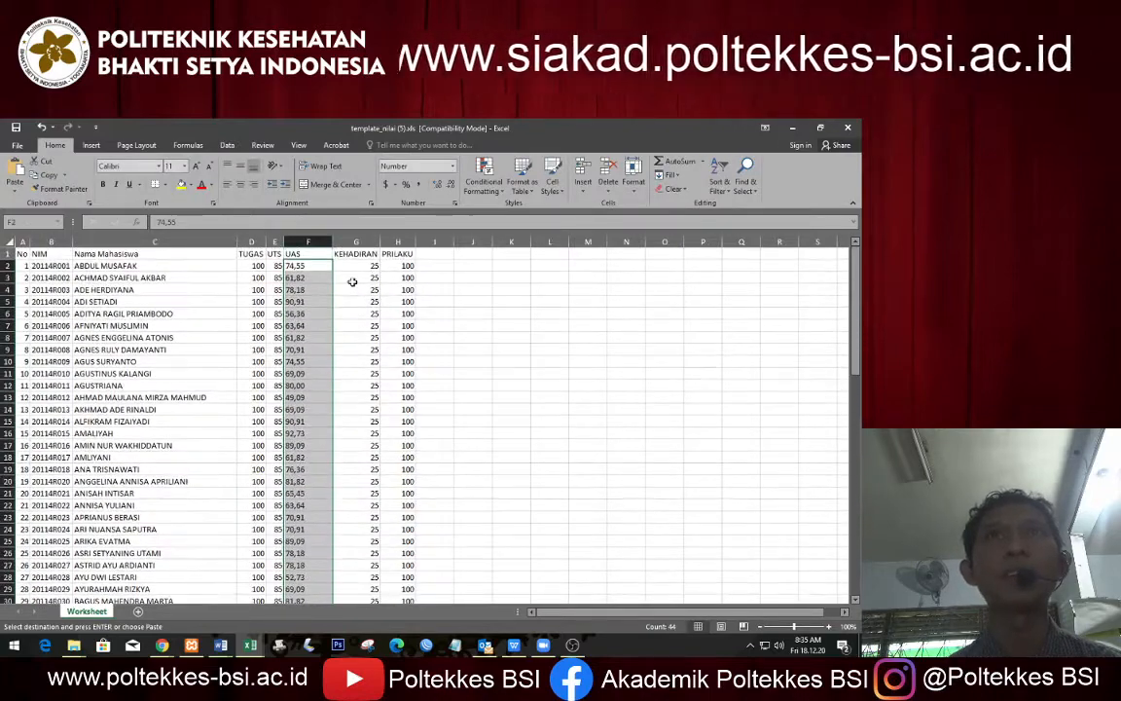
pyautogui.click(304, 265)
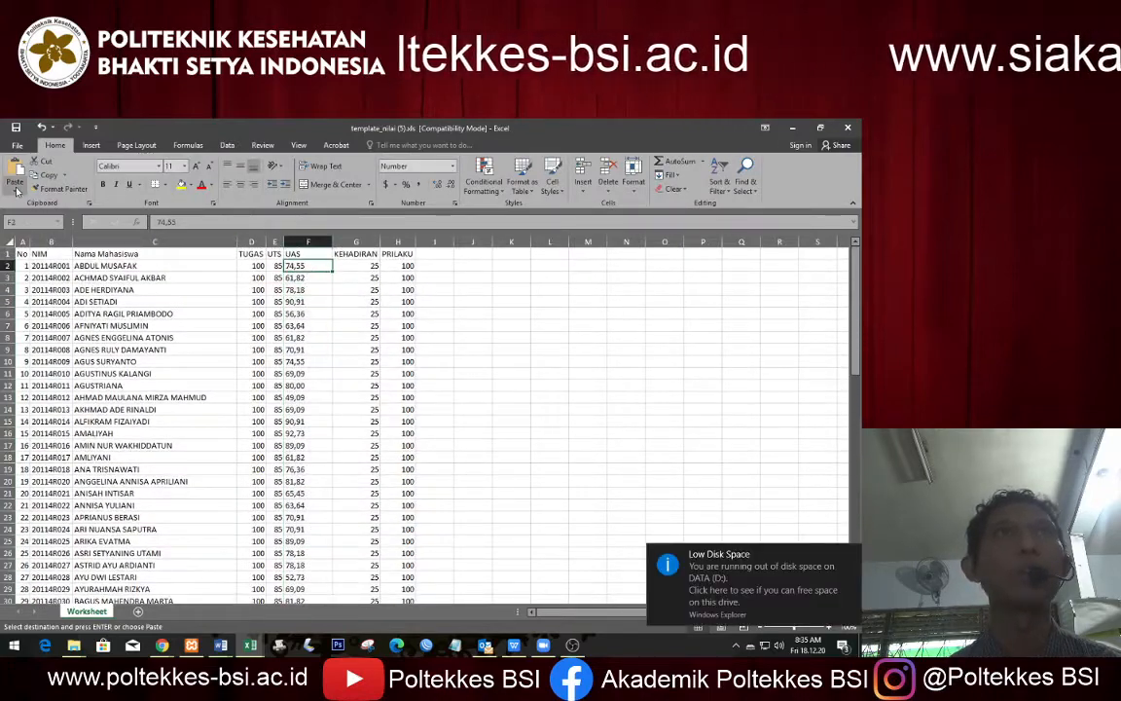
pyautogui.click(15, 189)
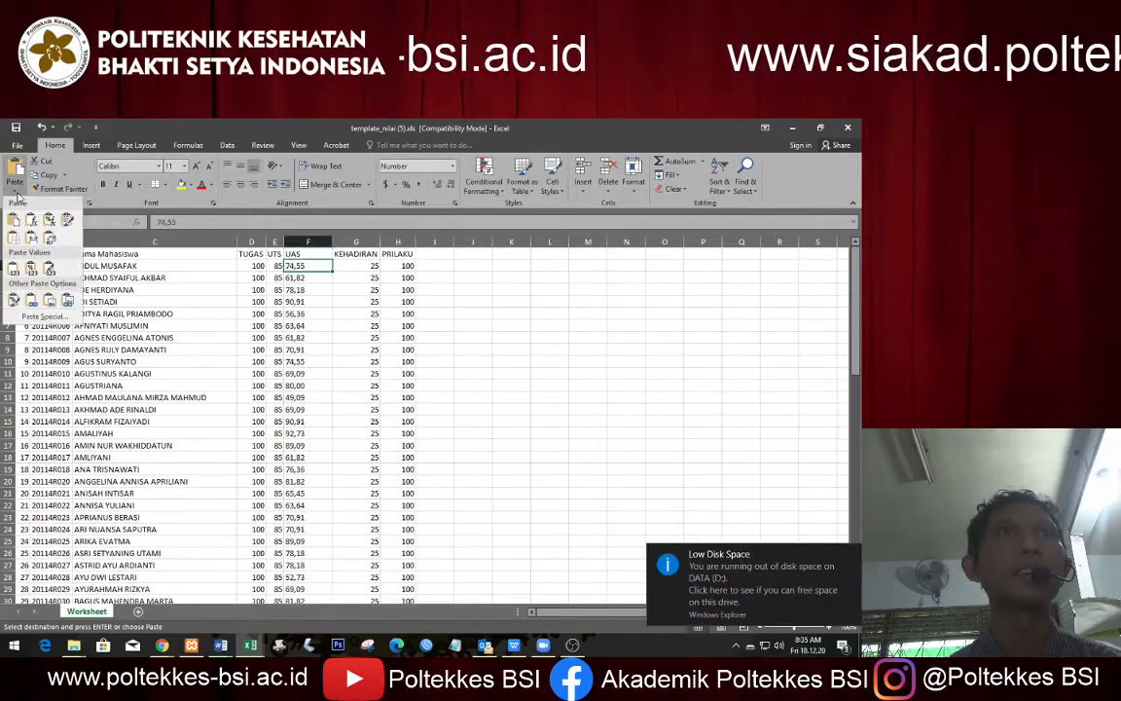
pyautogui.click(14, 270)
pyautogui.scroll(-18, 322, 477)
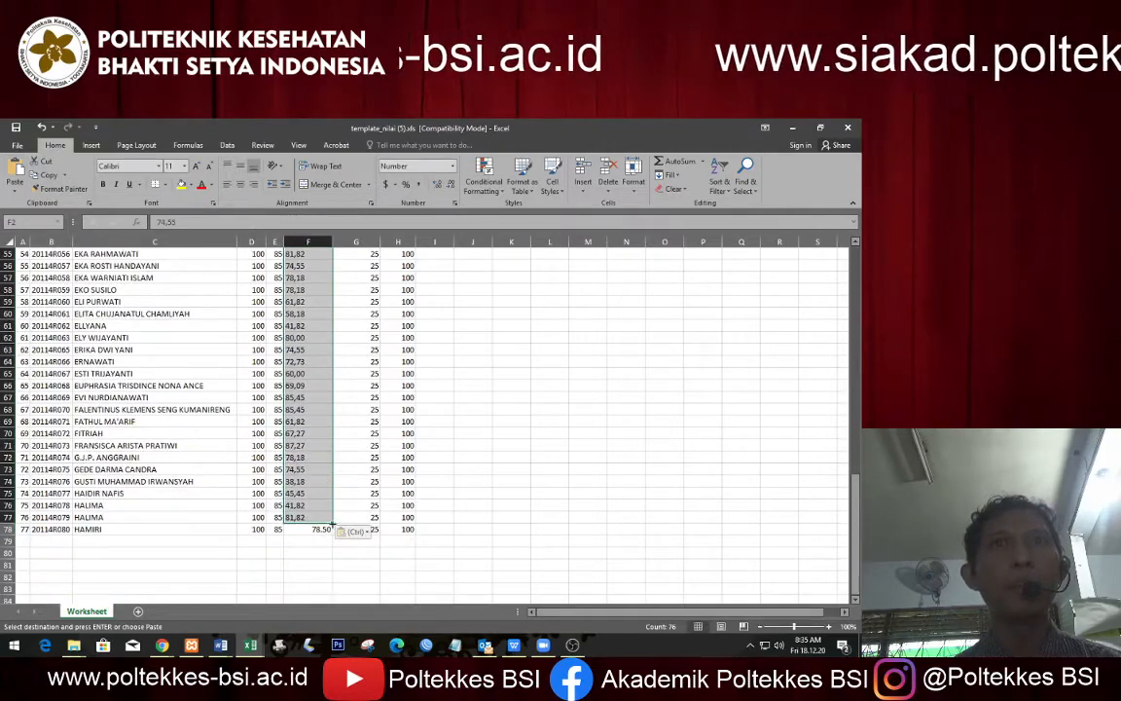
# Step: Copy the UAS grade in F77 into F78 to fill the last student's row
pyautogui.click(311, 518)
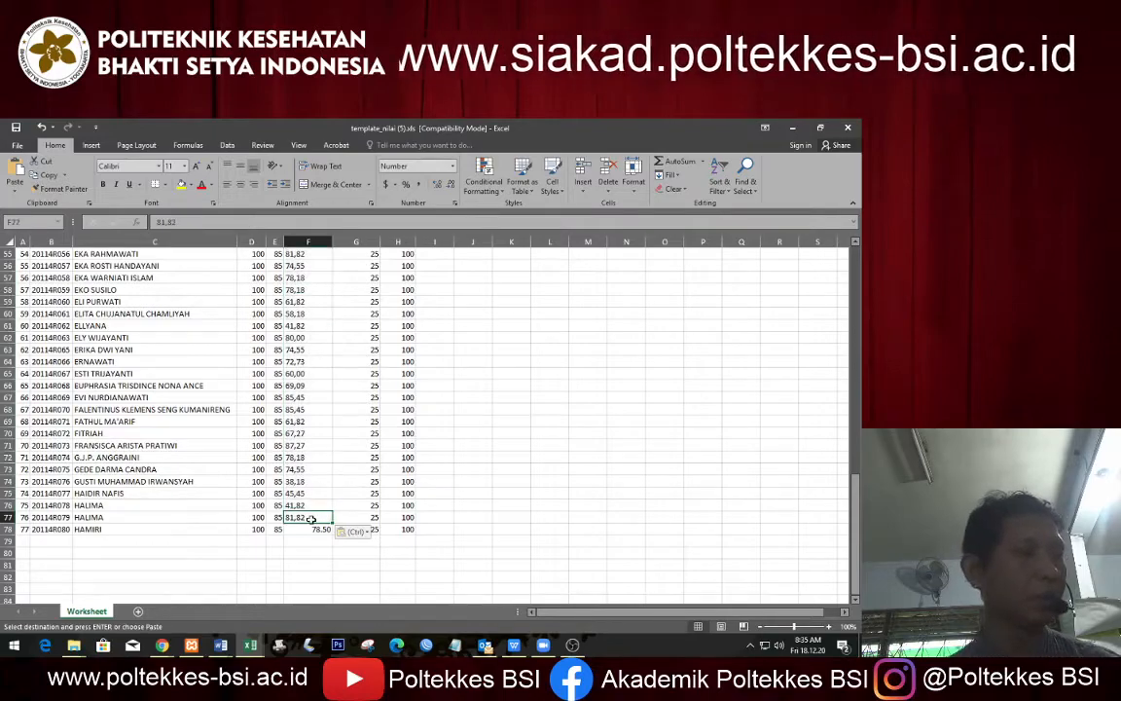
pyautogui.click(308, 529)
pyautogui.scroll(5, 330, 442)
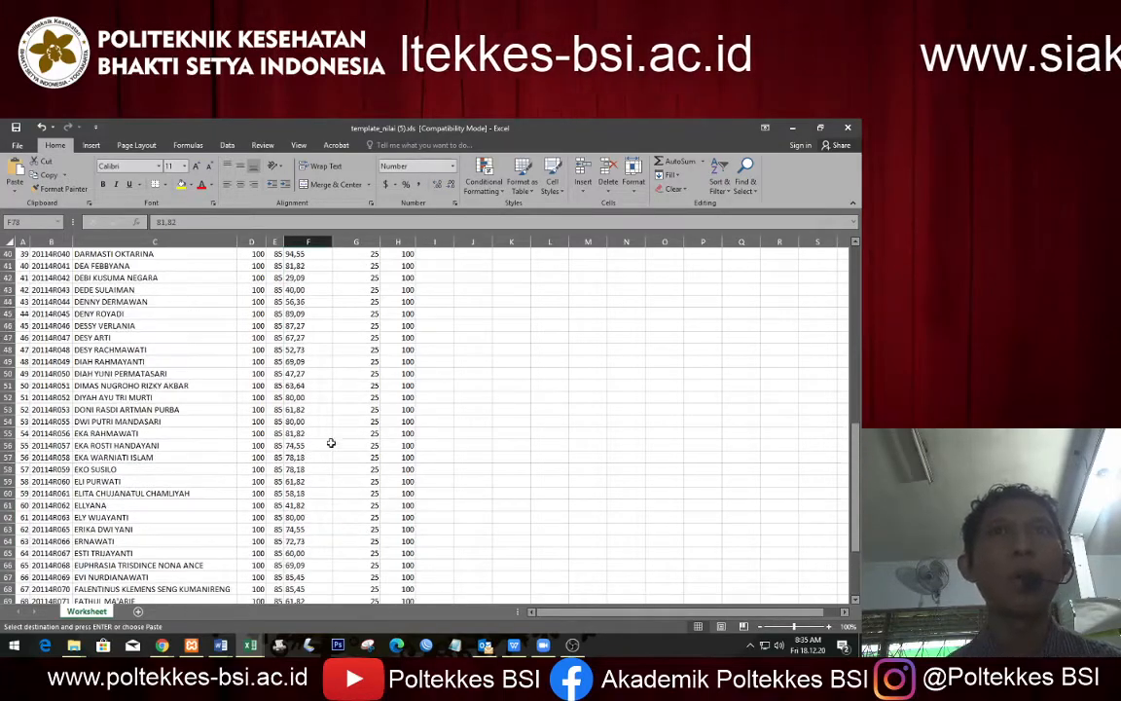
pyautogui.scroll(12, 331, 443)
pyautogui.scroll(4, 302, 363)
pyautogui.click(484, 376)
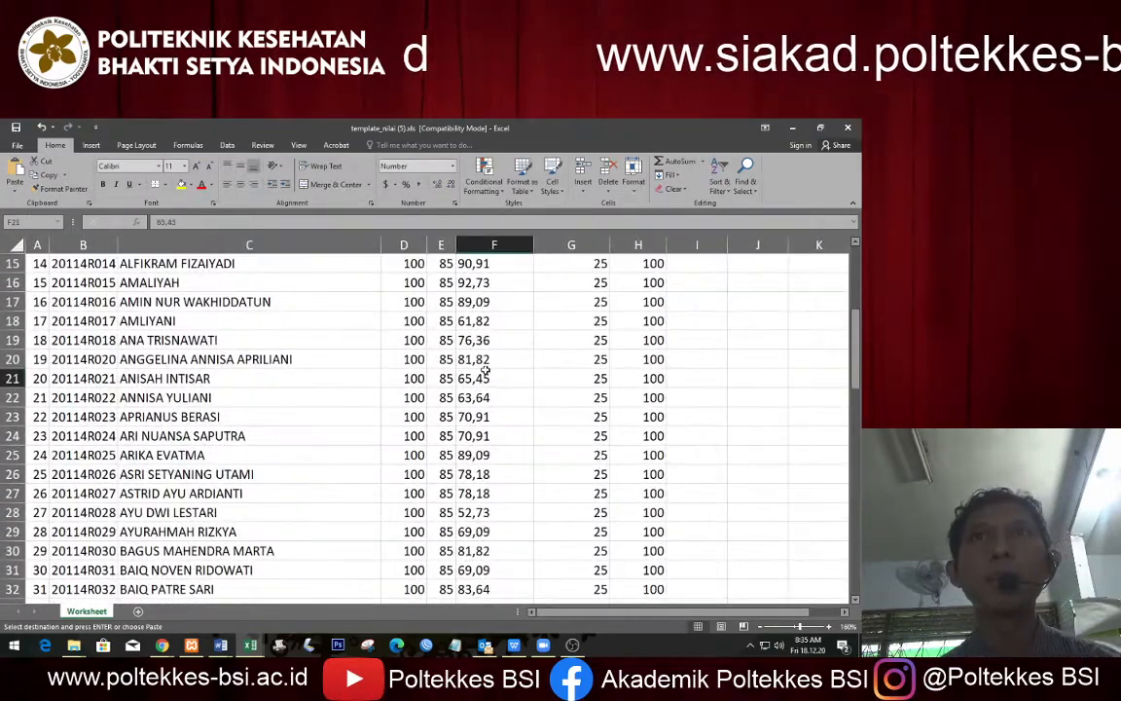
pyautogui.click(480, 360)
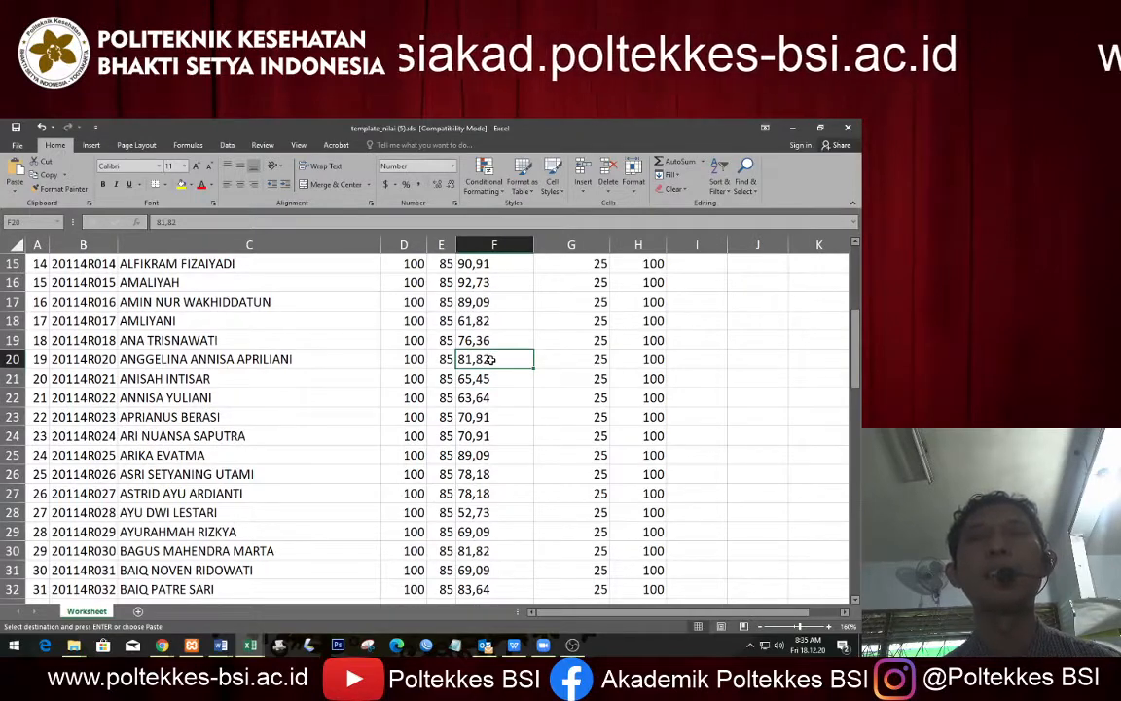
pyautogui.scroll(5, 491, 360)
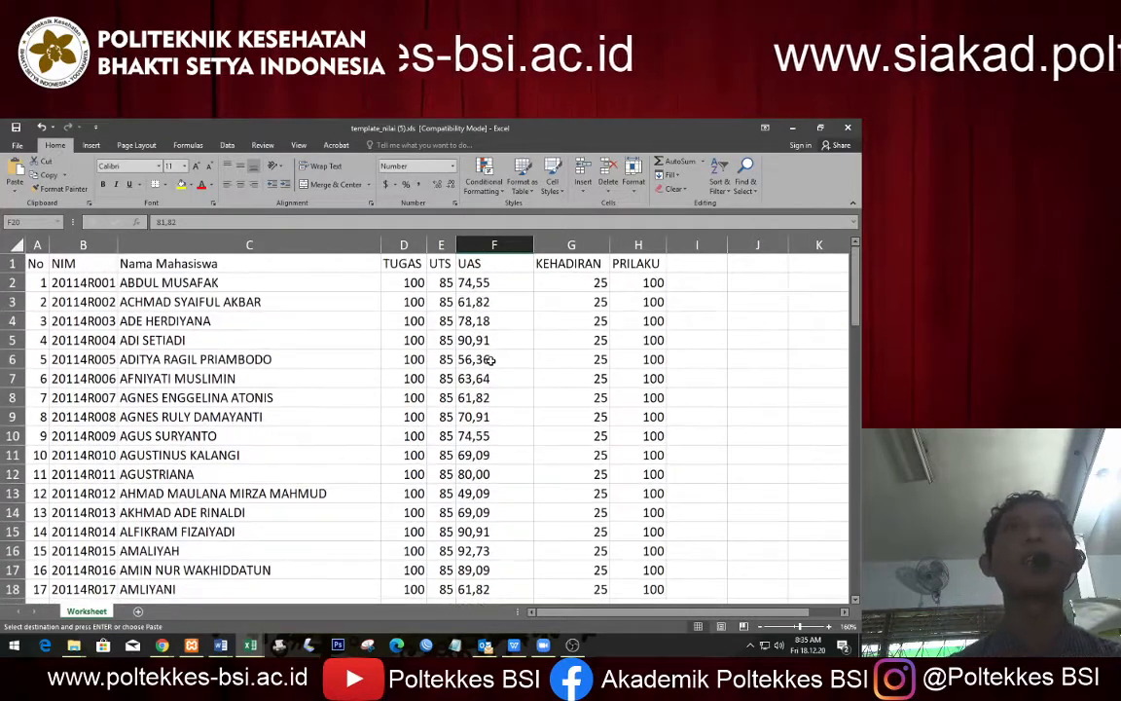
# Step: Replace every comma with a period in the UAS grades F2:F78
pyautogui.click(487, 282)
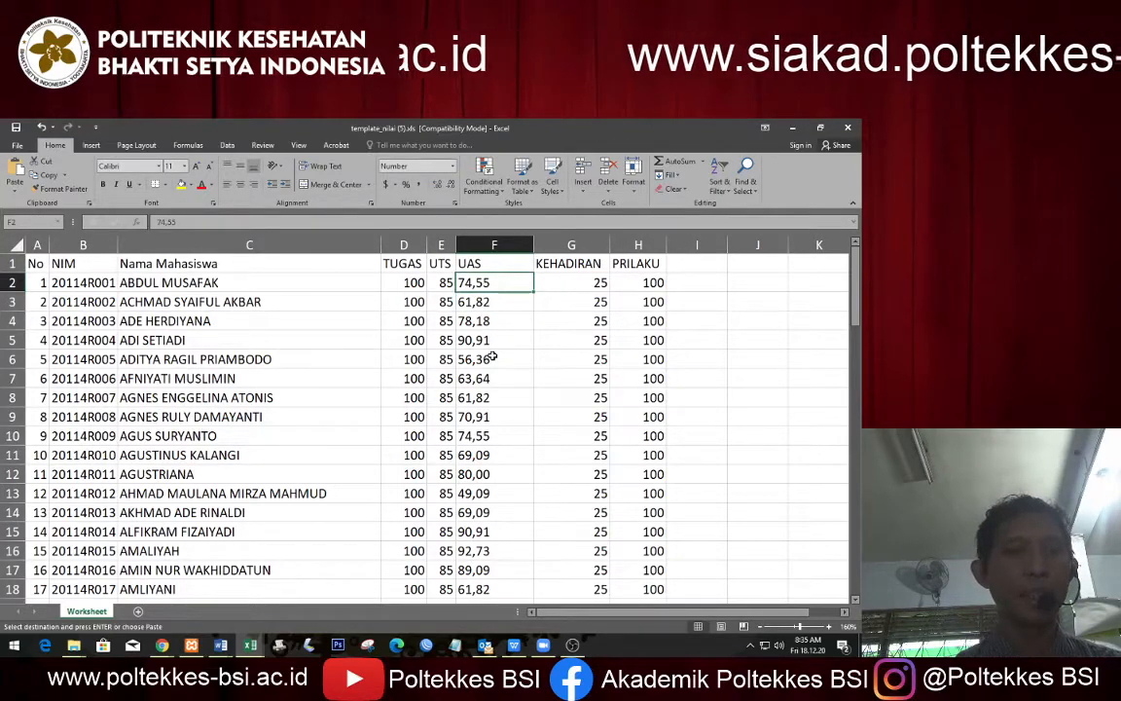
pyautogui.hotkey('ctrl', 'shift', 'Down')
pyautogui.hotkey('ctrl', 'h')
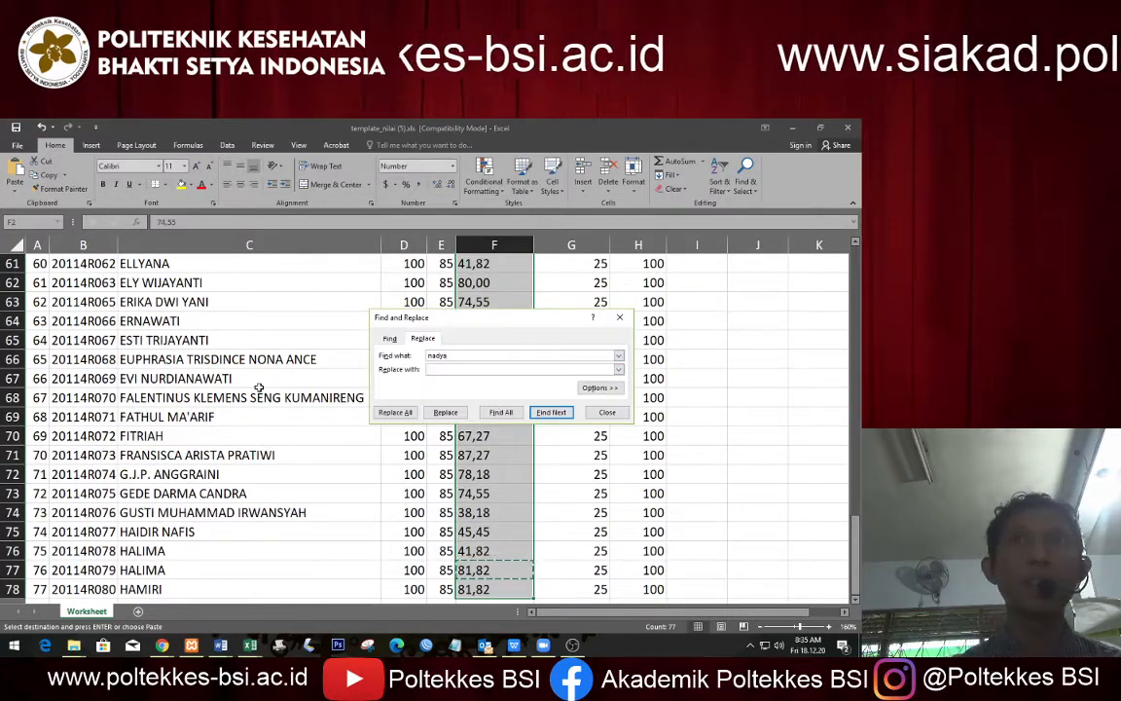
pyautogui.press('BackSpace')
pyautogui.press('BackSpace')
pyautogui.press('BackSpace')
pyautogui.press('BackSpace')
pyautogui.press('BackSpace')
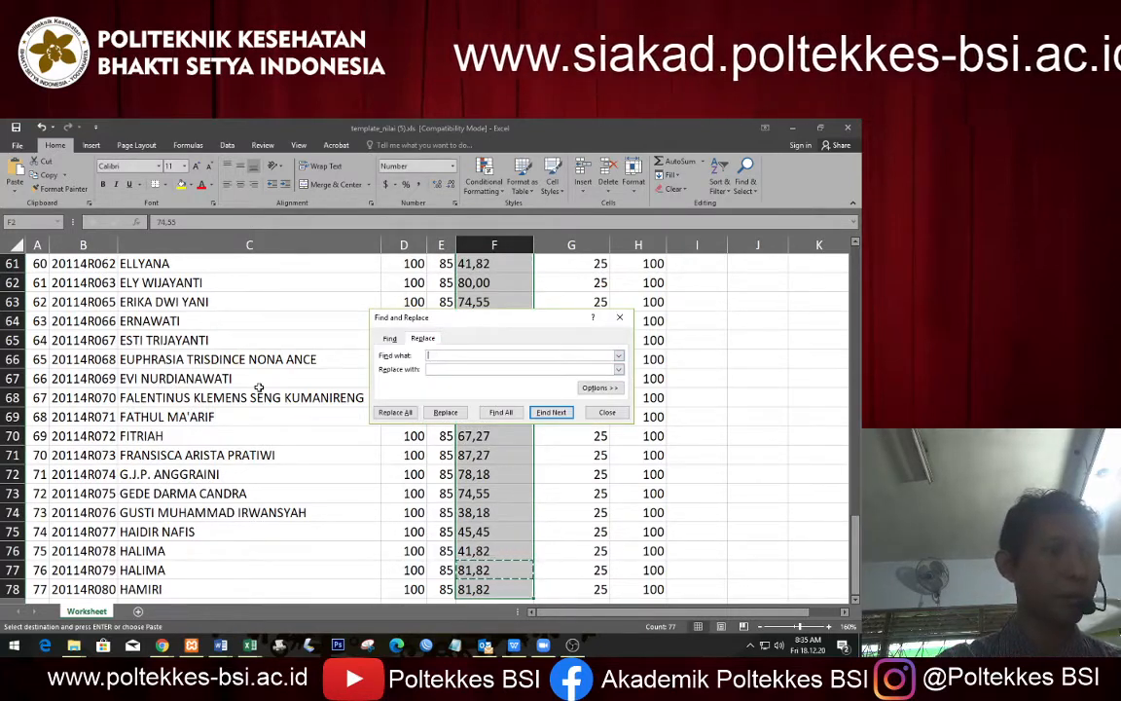
pyautogui.write(',')
pyautogui.press('Tab')
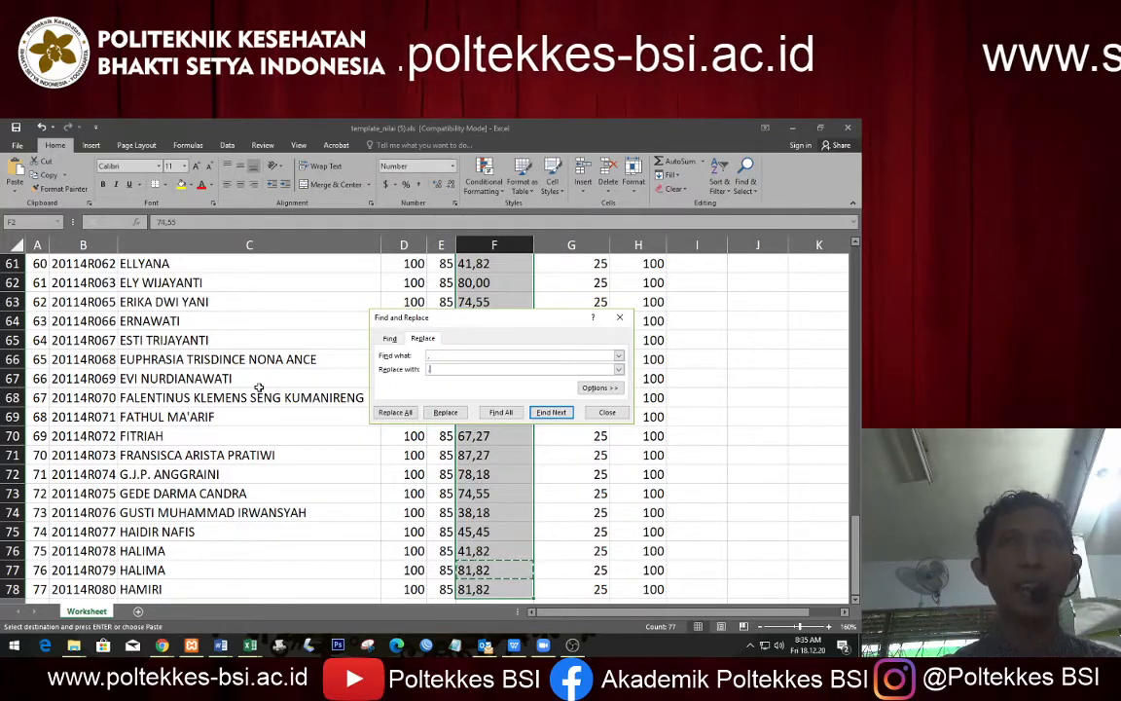
pyautogui.write('.')
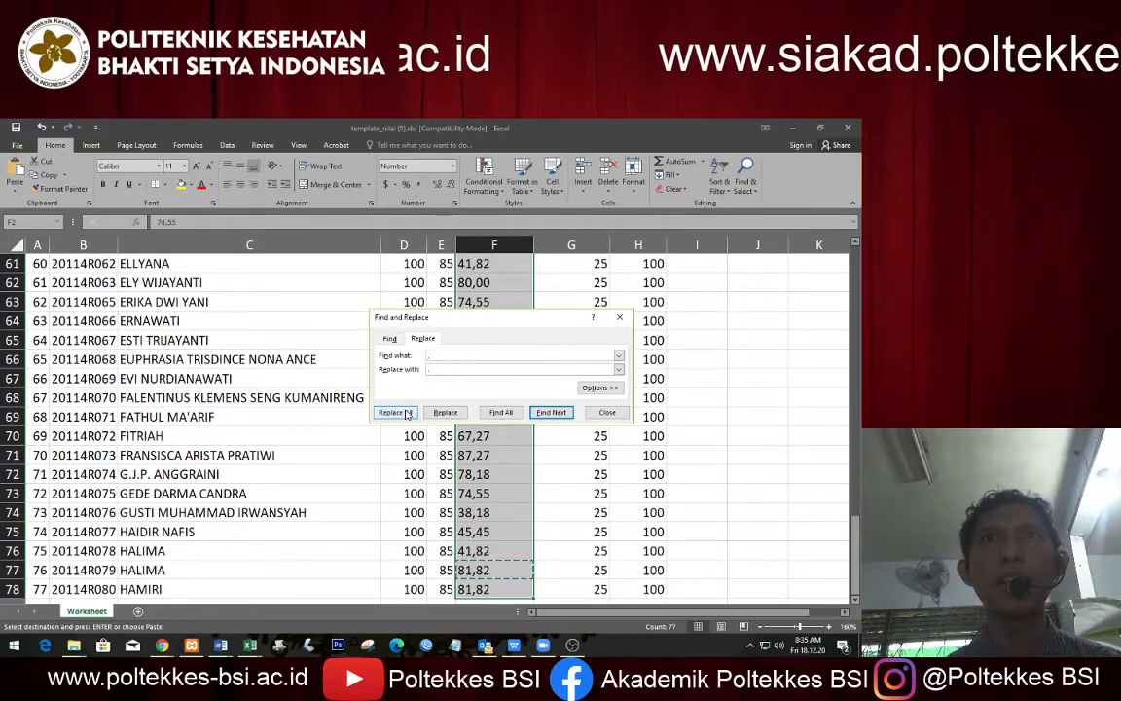
pyautogui.click(393, 412)
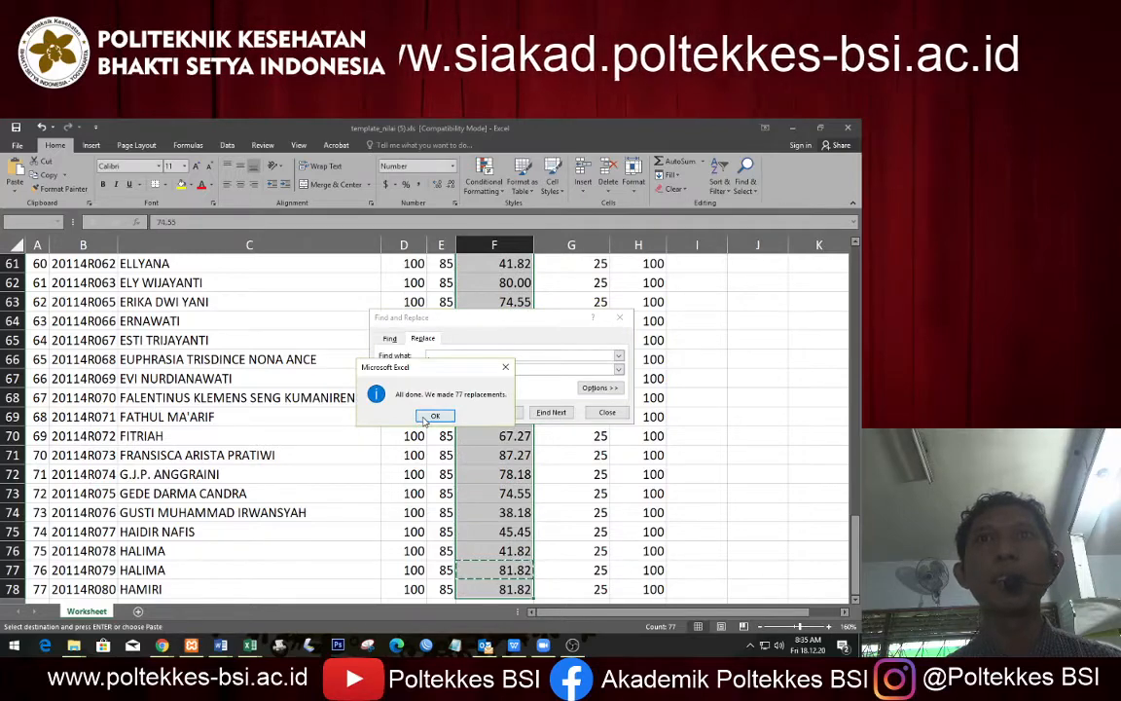
pyautogui.click(433, 415)
pyautogui.press('Escape')
pyautogui.scroll(20, 501, 330)
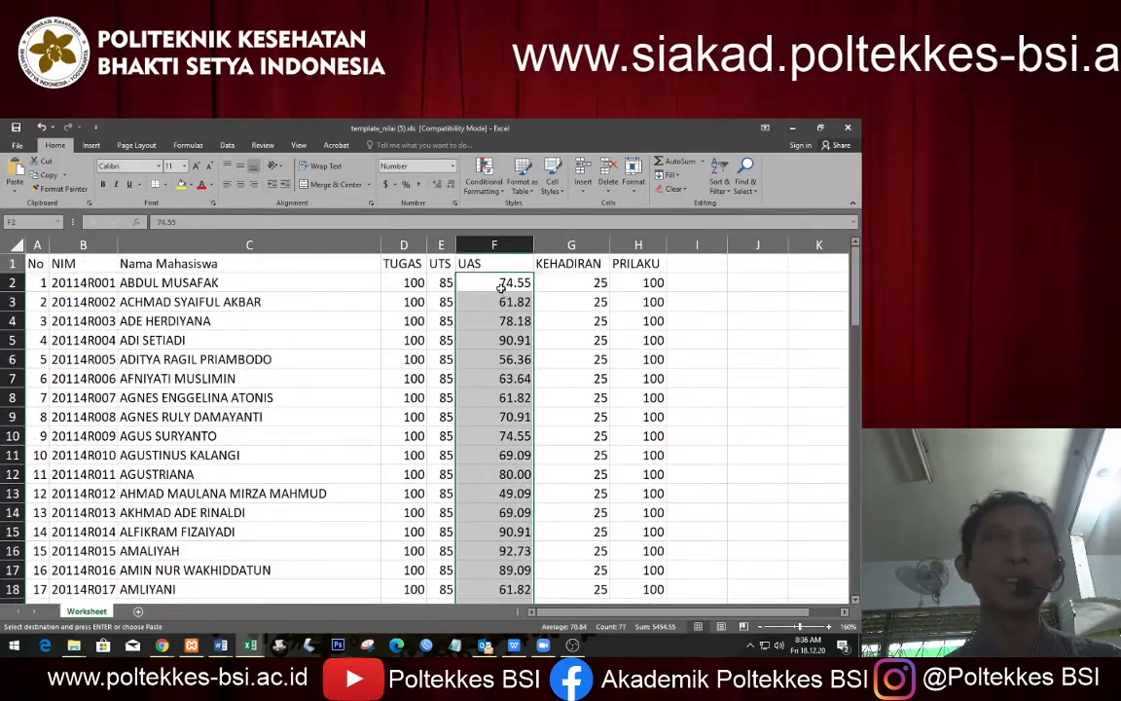
pyautogui.click(501, 284)
pyautogui.click(509, 320)
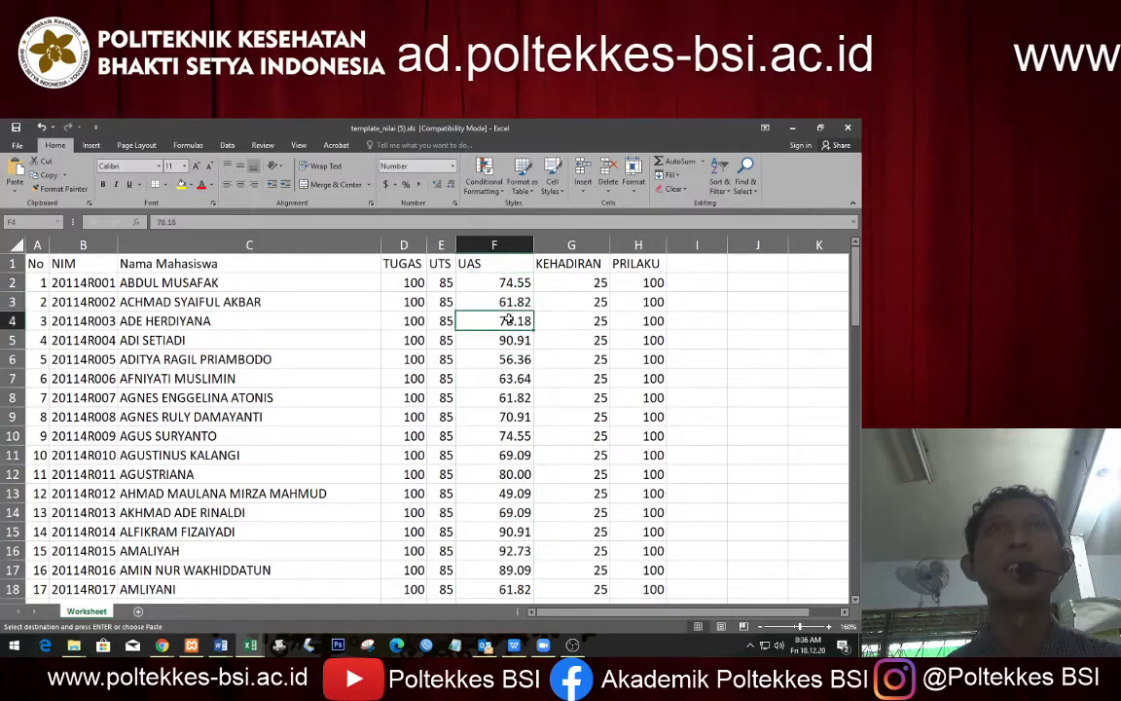
# Step: Check several UAS grades in column F for decimal points and save the grade template workbook
pyautogui.click(499, 340)
pyautogui.click(500, 301)
pyautogui.click(498, 282)
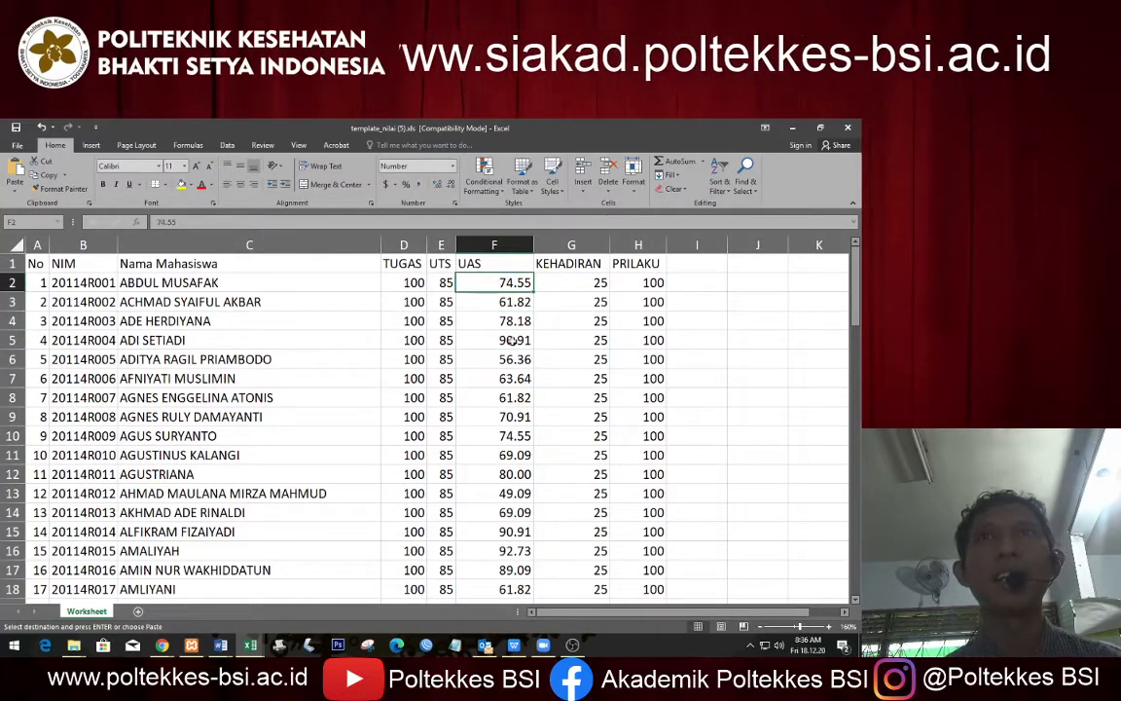
pyautogui.click(502, 436)
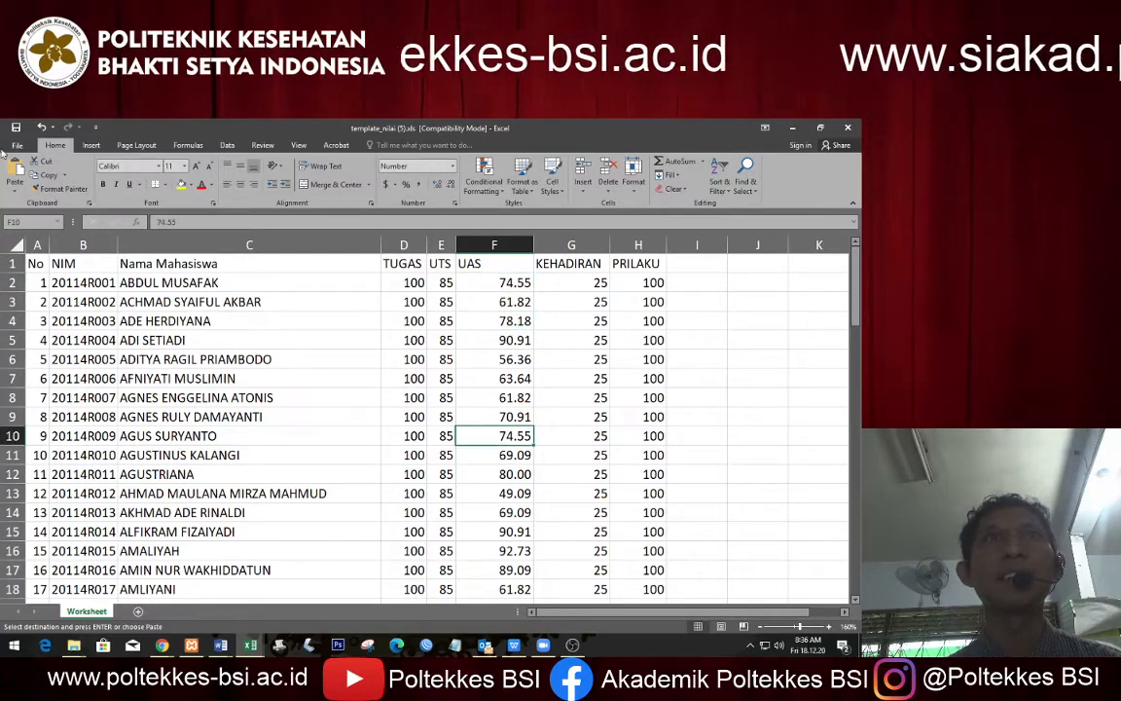
pyautogui.click(21, 127)
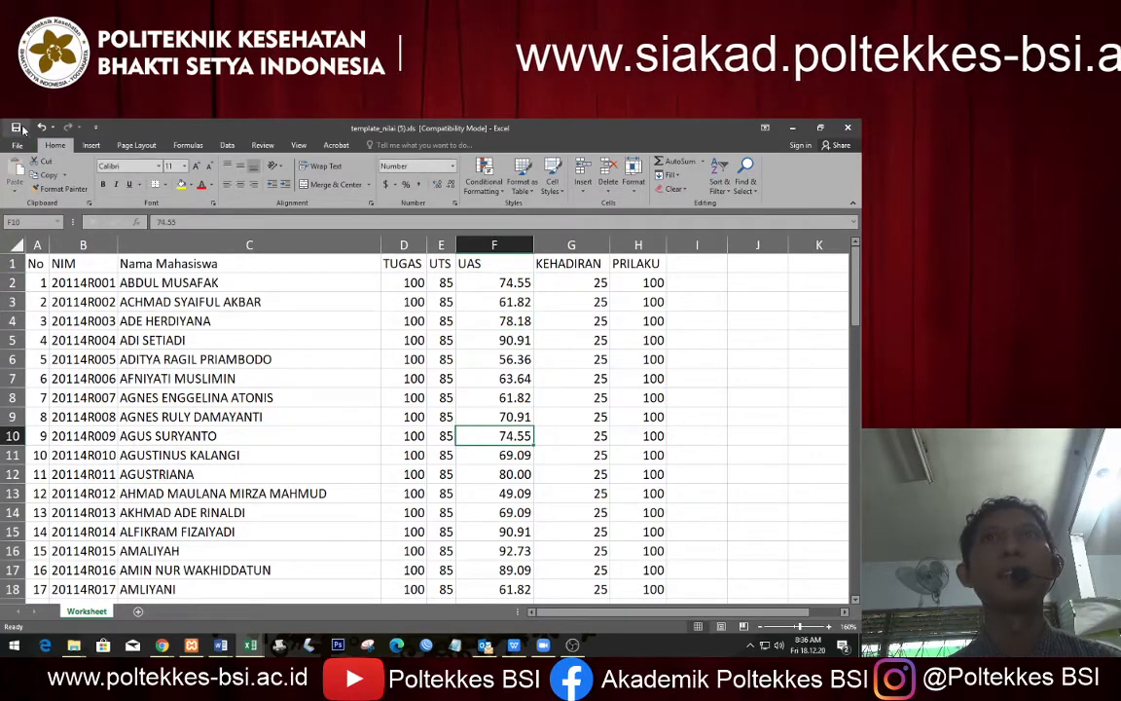
# Step: Switch to Chrome and reload the SIAKAD Nilai Perkuliahan page of class TRPL1
pyautogui.click(164, 648)
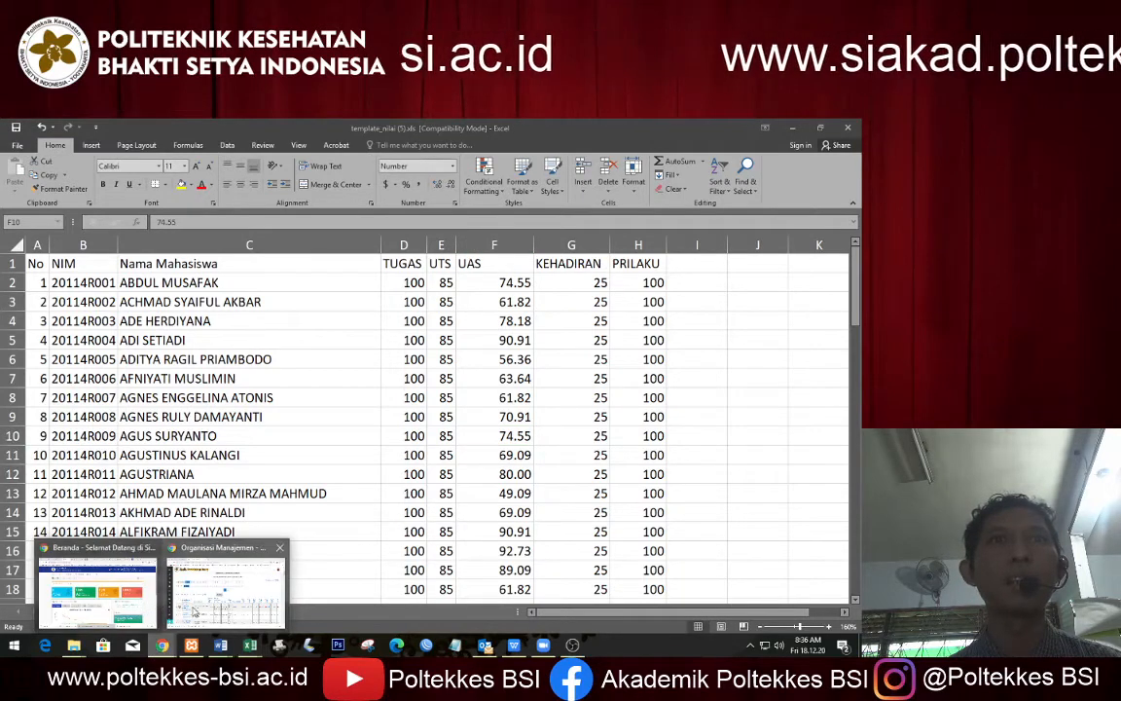
pyautogui.click(131, 607)
pyautogui.click(163, 645)
pyautogui.click(226, 592)
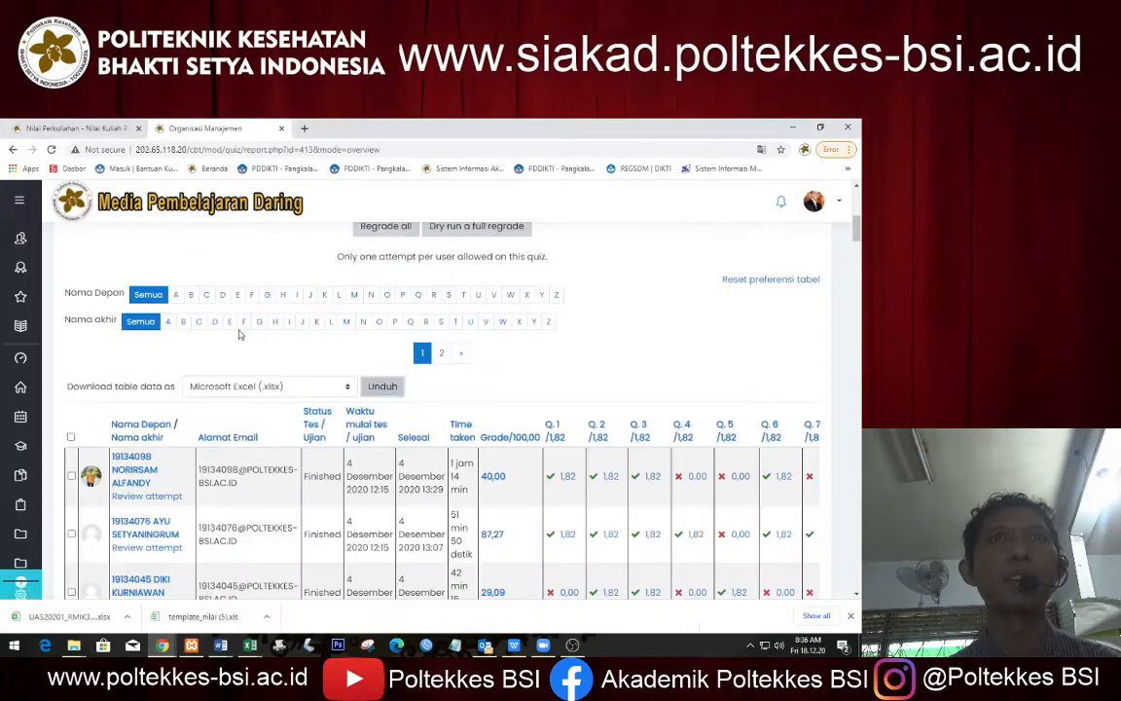
pyautogui.click(14, 127)
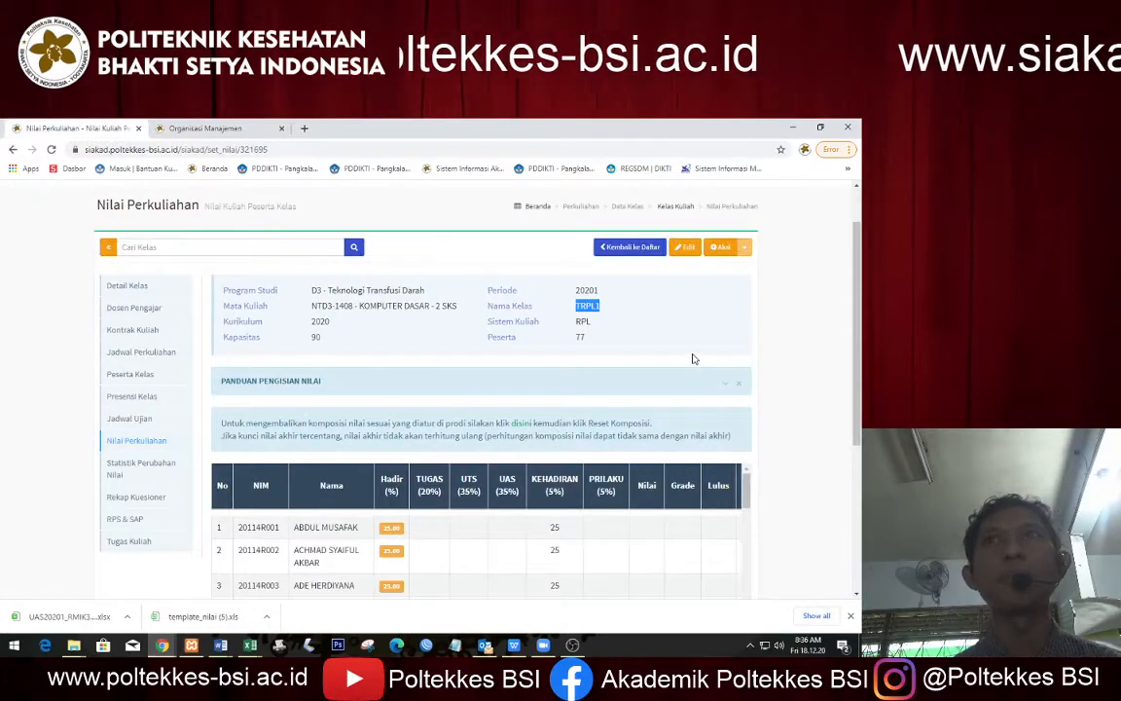
pyautogui.click(743, 257)
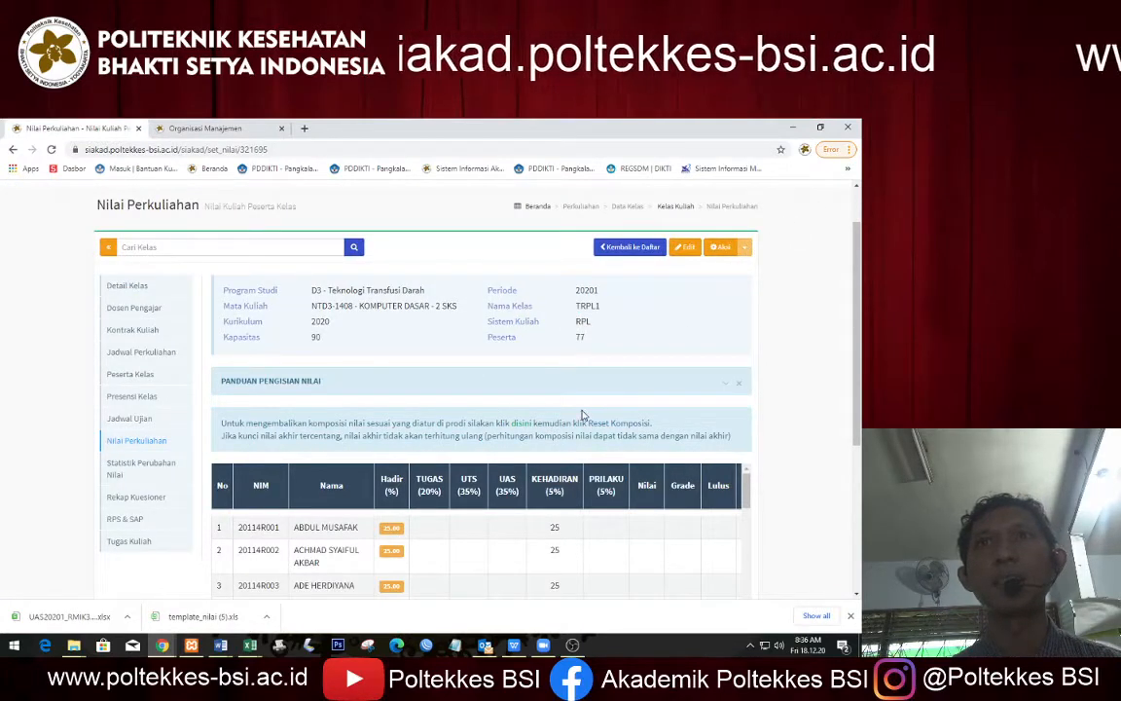
pyautogui.press('F5')
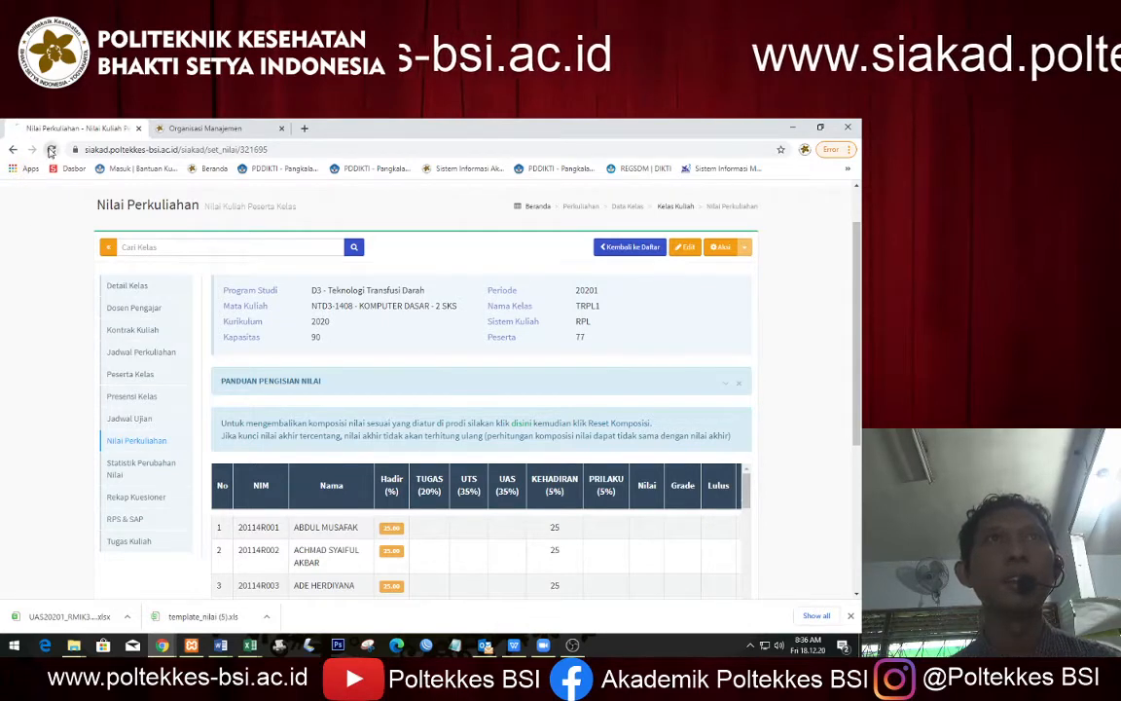
# Step: Upload template_nilai (5).xls from the Downloads folder as the Excel grade file of class TRPL1
pyautogui.click(744, 247)
pyautogui.click(740, 300)
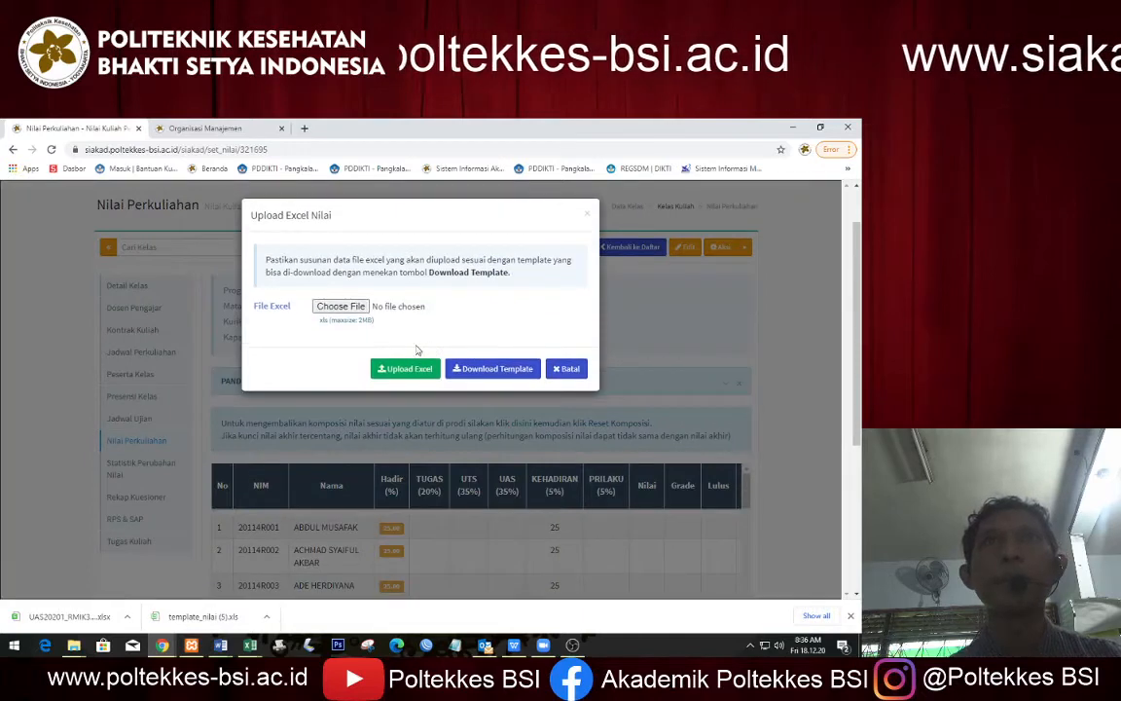
pyautogui.click(332, 309)
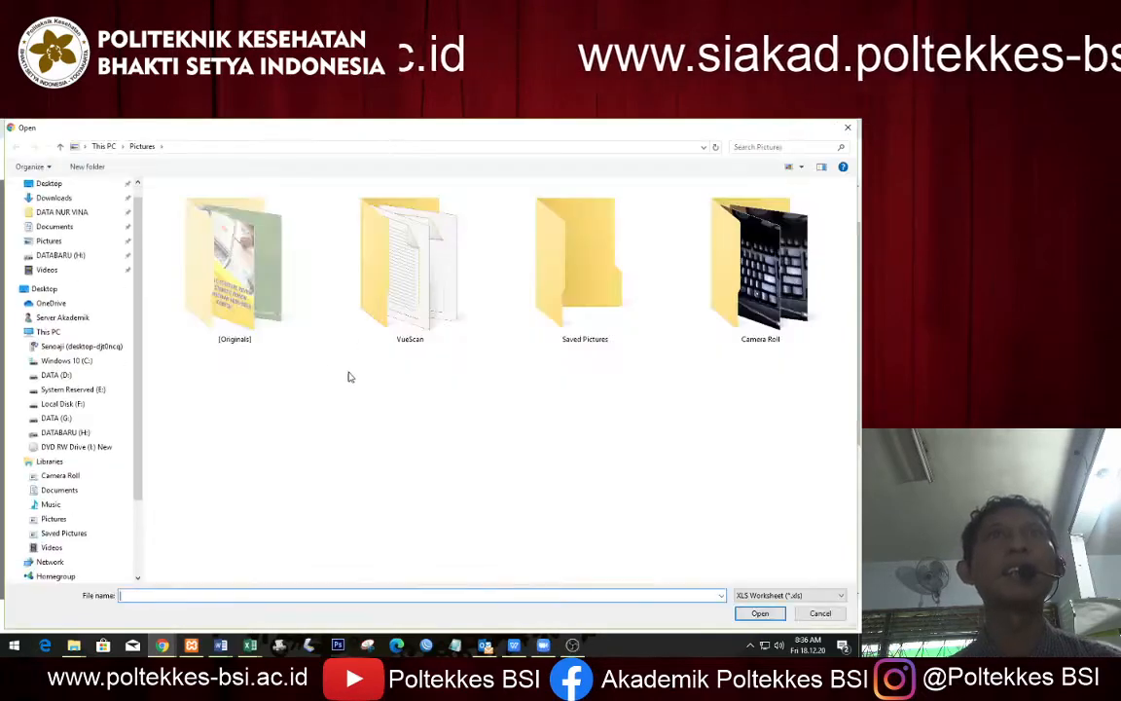
pyautogui.scroll(-1, 121, 202)
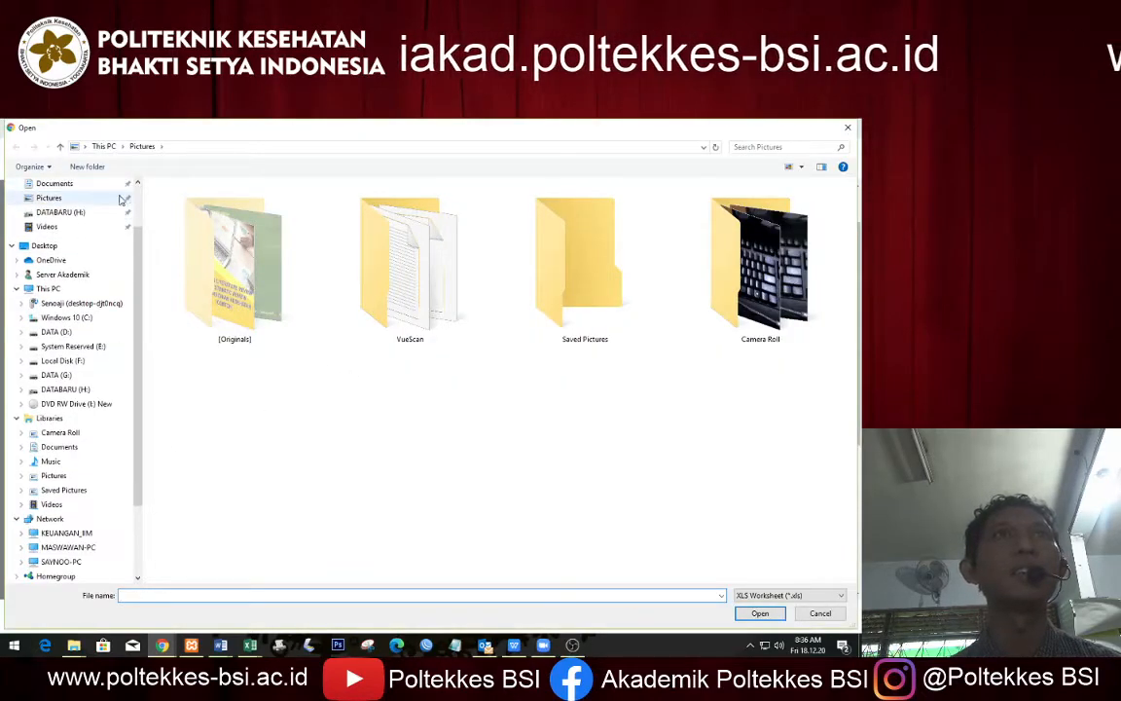
pyautogui.scroll(2, 98, 224)
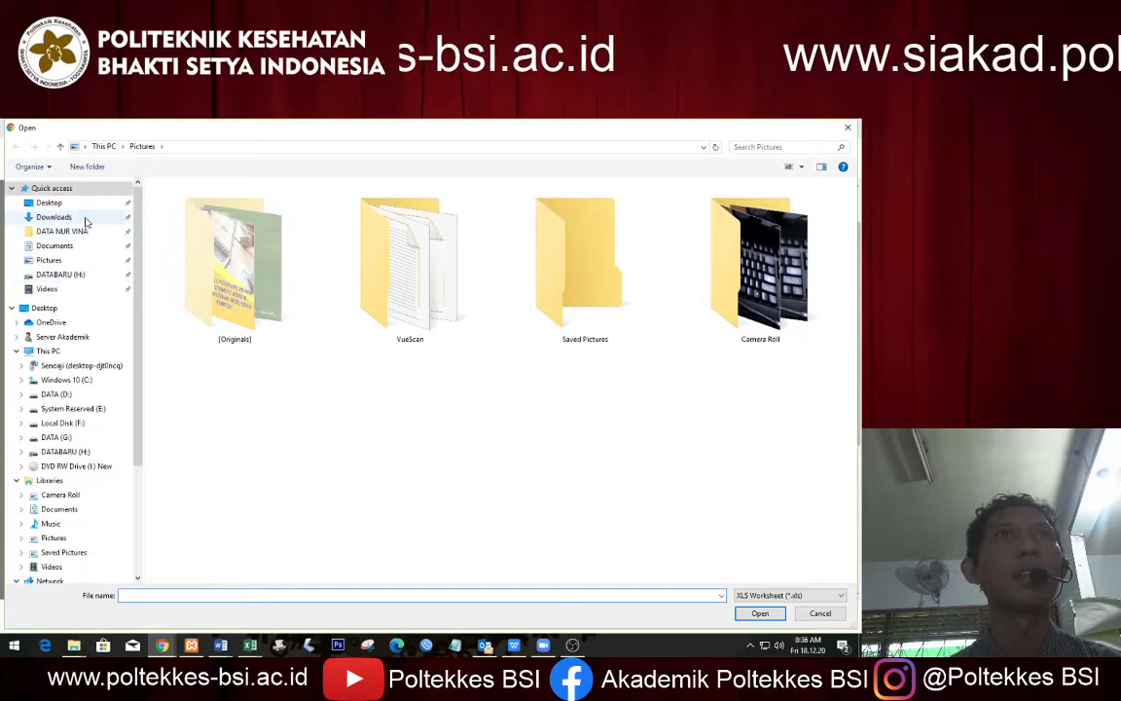
pyautogui.click(86, 219)
pyautogui.click(199, 201)
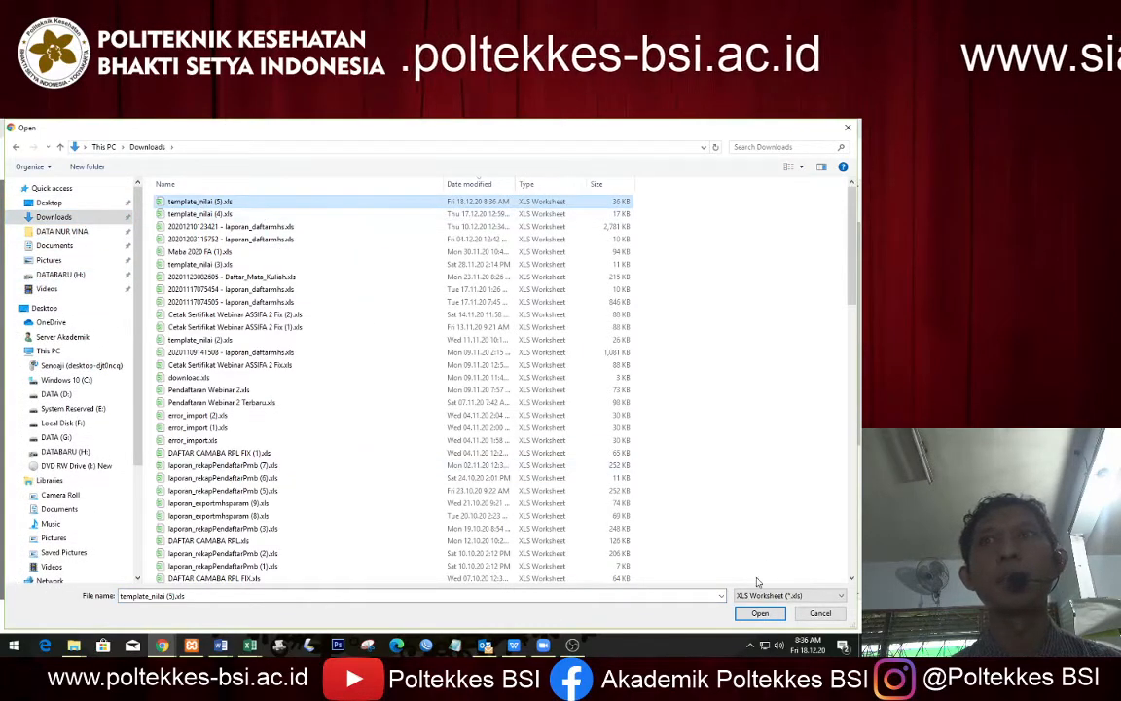
pyautogui.press('Return')
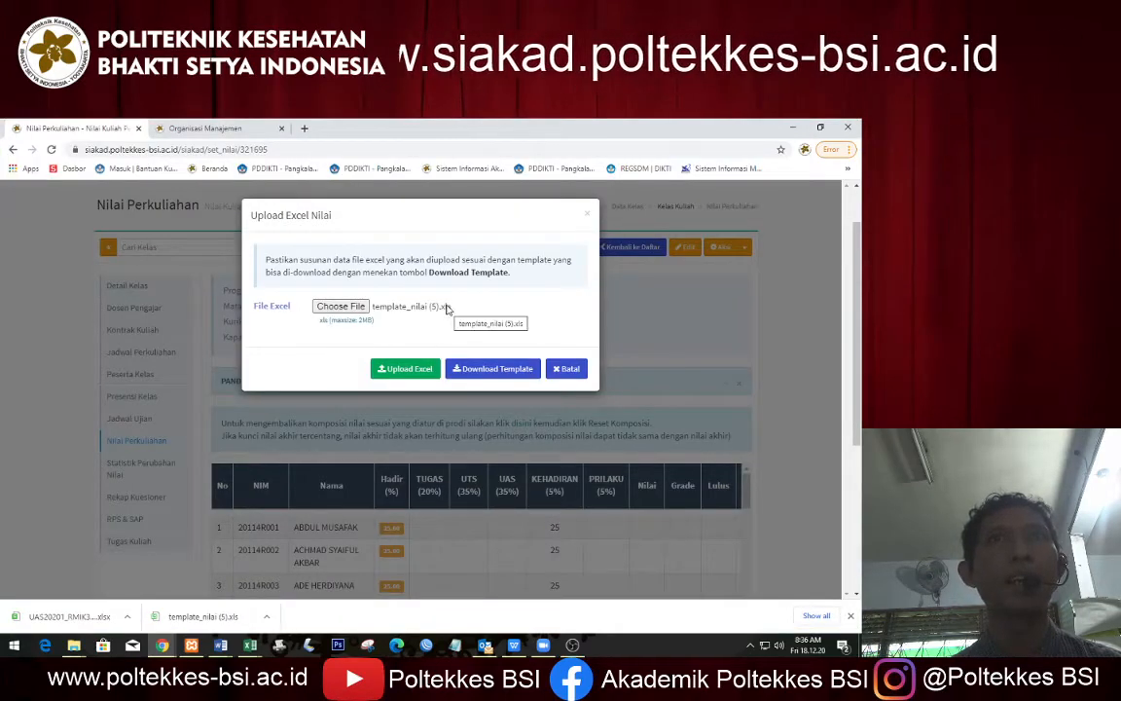
pyautogui.click(412, 376)
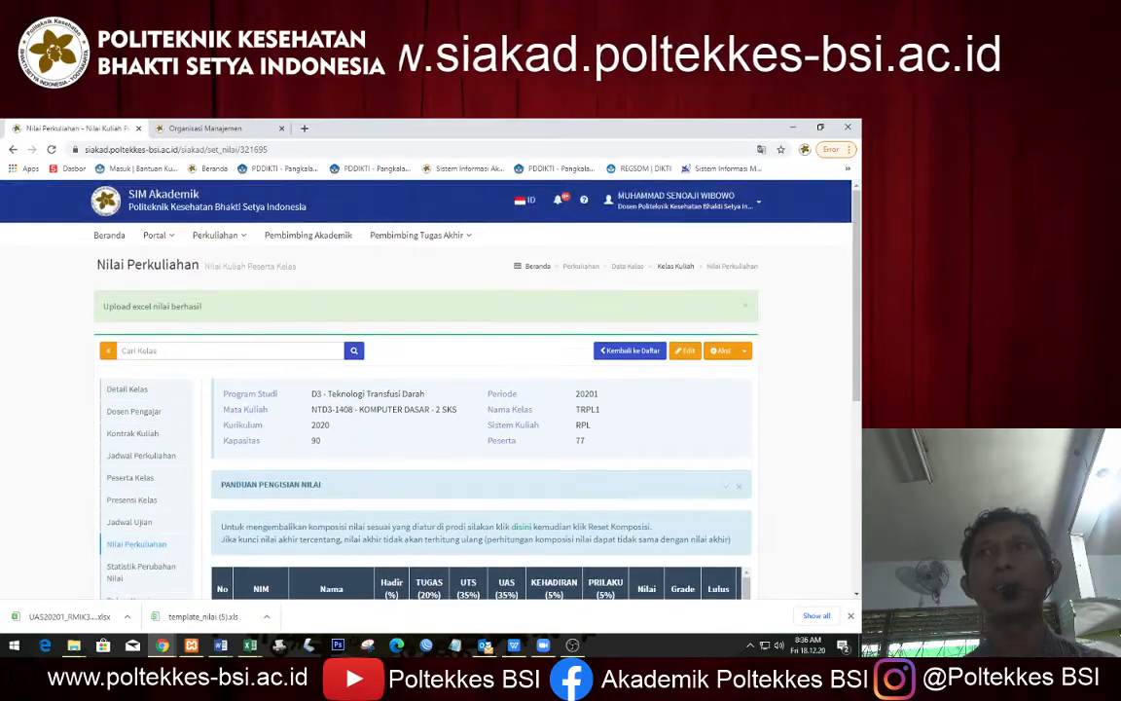
# Step: Review the uploaded component grades, final scores, letter grades and pass status down to the last student
pyautogui.scroll(-5, 740, 390)
pyautogui.scroll(-1, 637, 409)
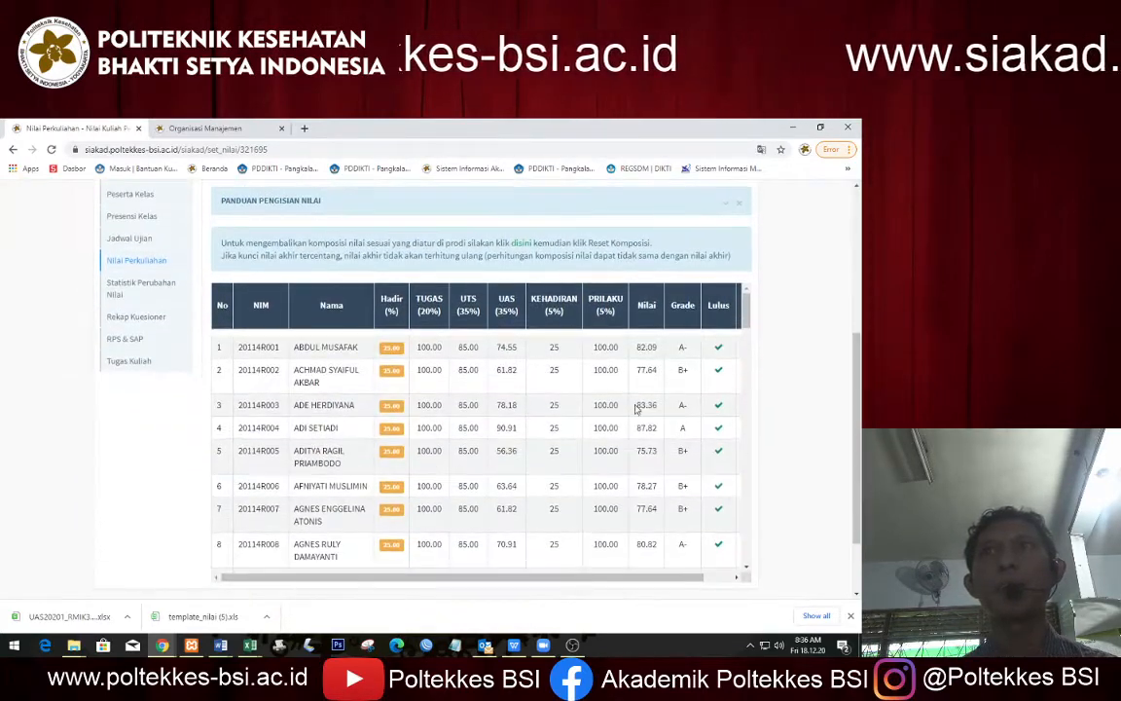
pyautogui.scroll(1, 459, 352)
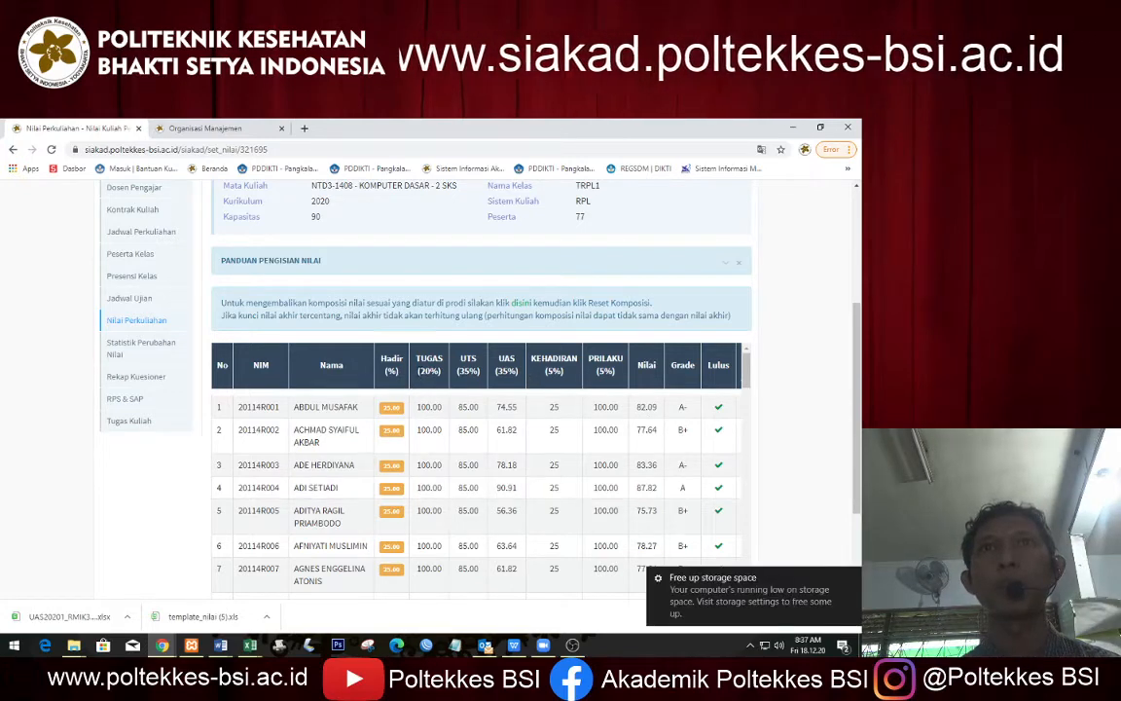
pyautogui.moveTo(465, 360); pyautogui.dragTo(613, 374)
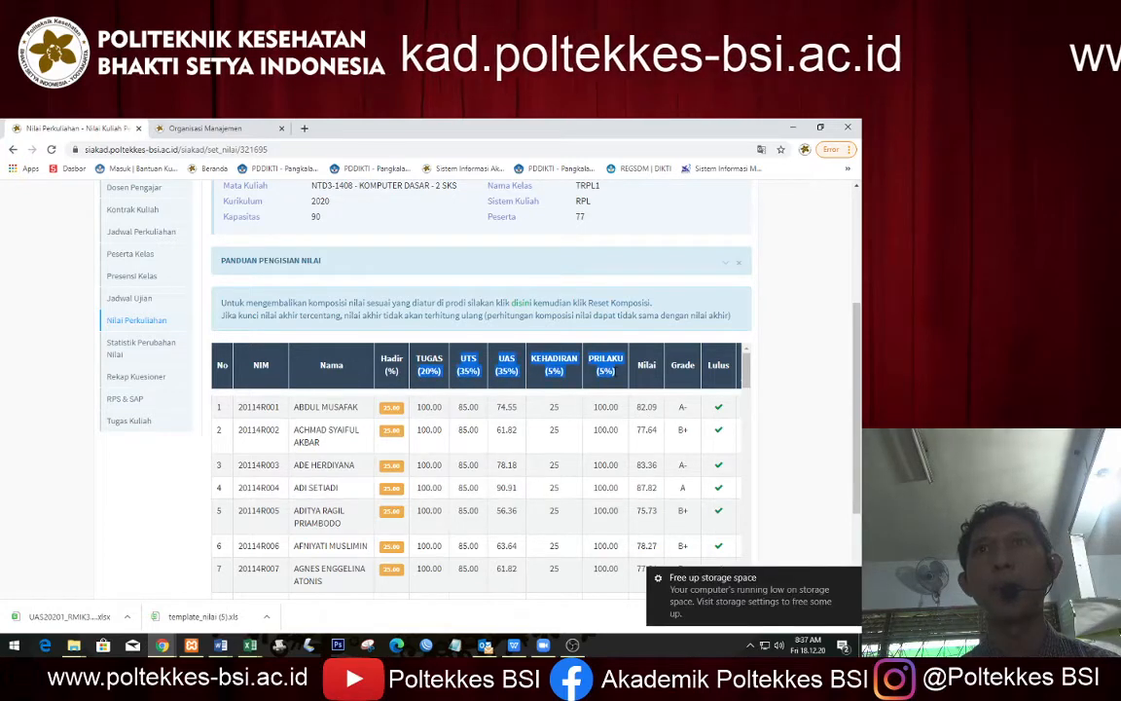
pyautogui.click(643, 409)
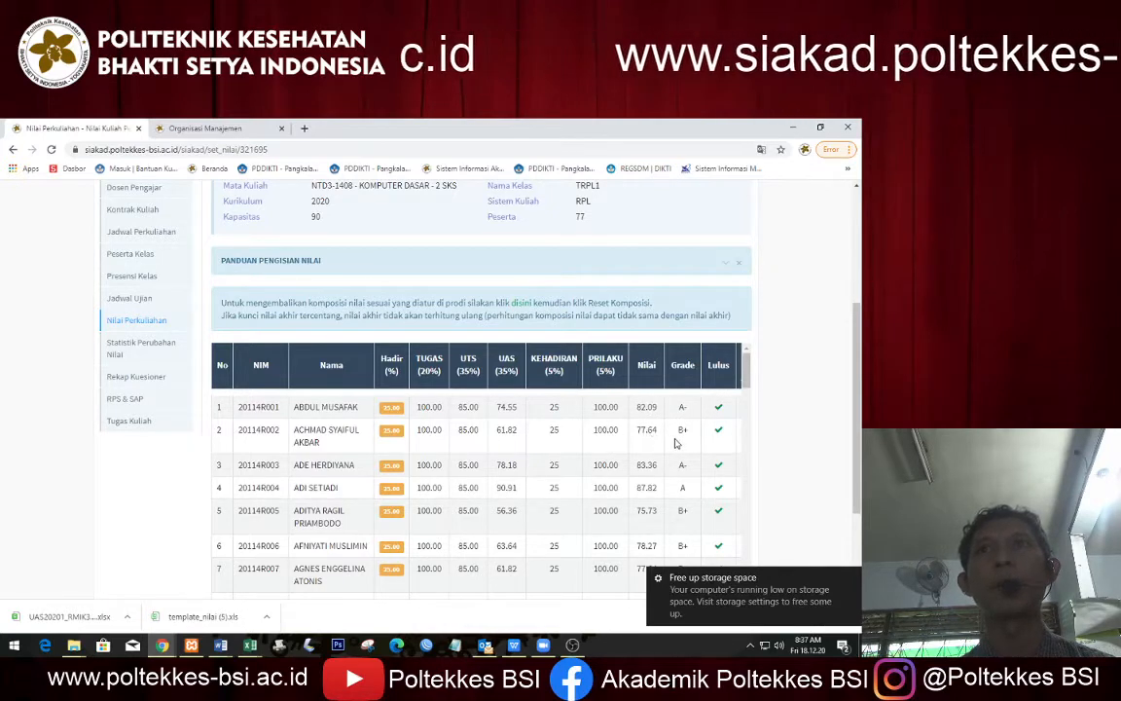
pyautogui.scroll(-5, 679, 448)
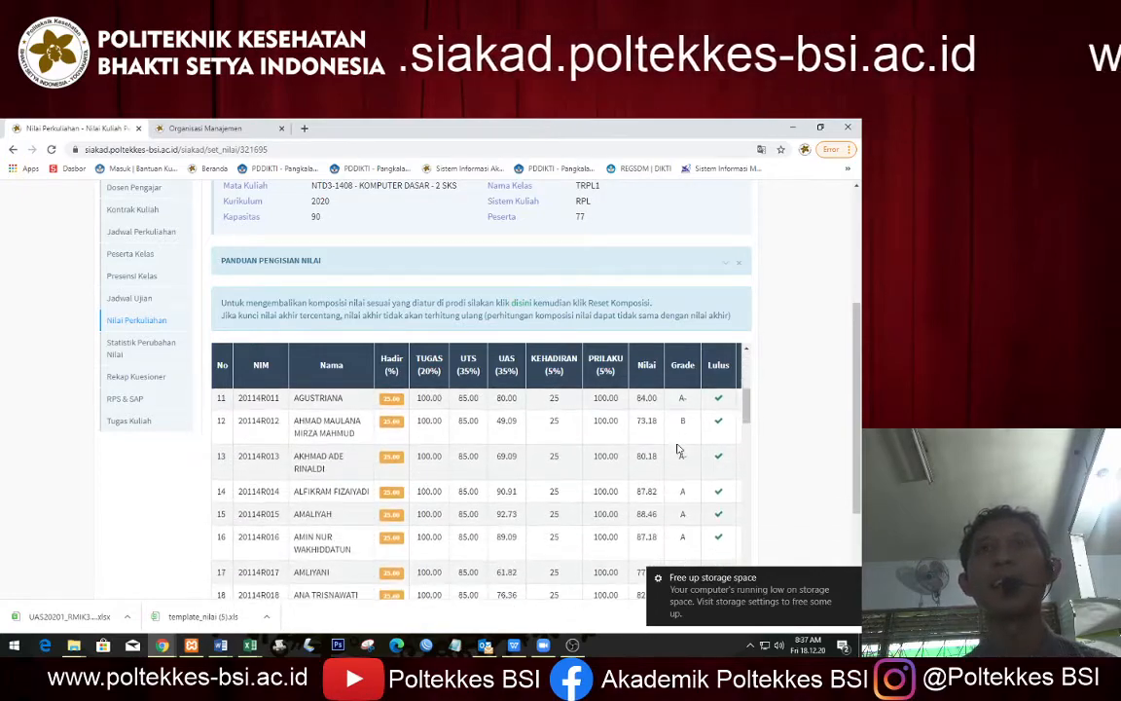
pyautogui.scroll(-15, 679, 447)
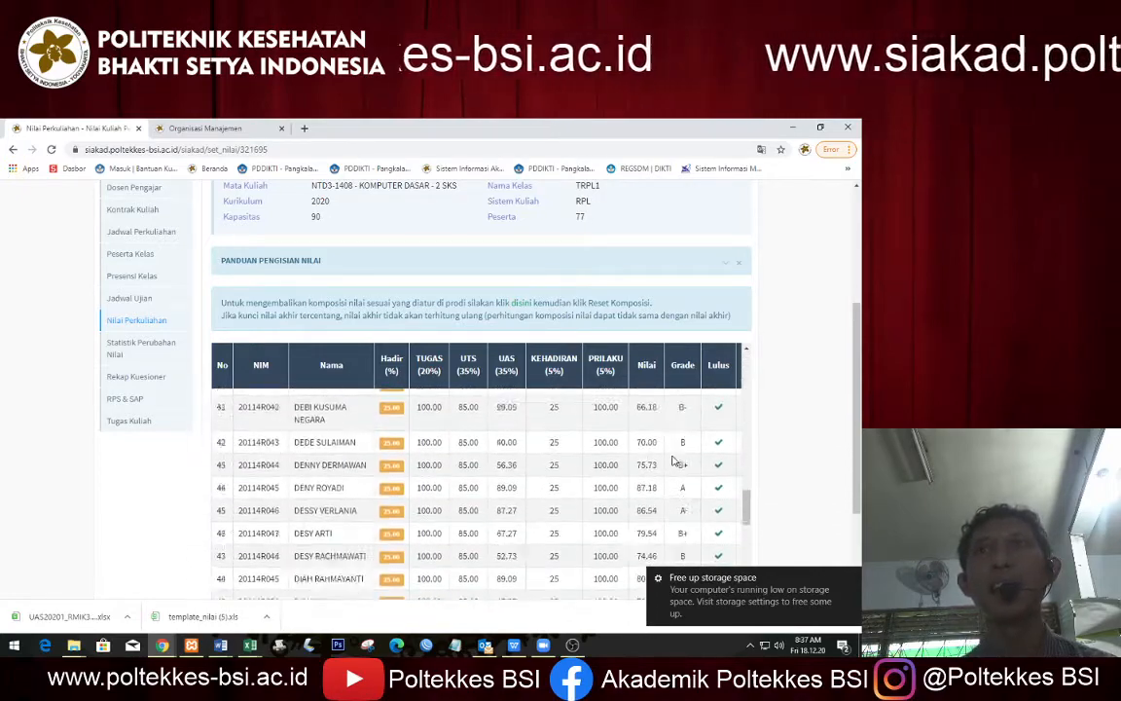
pyautogui.scroll(-8, 673, 461)
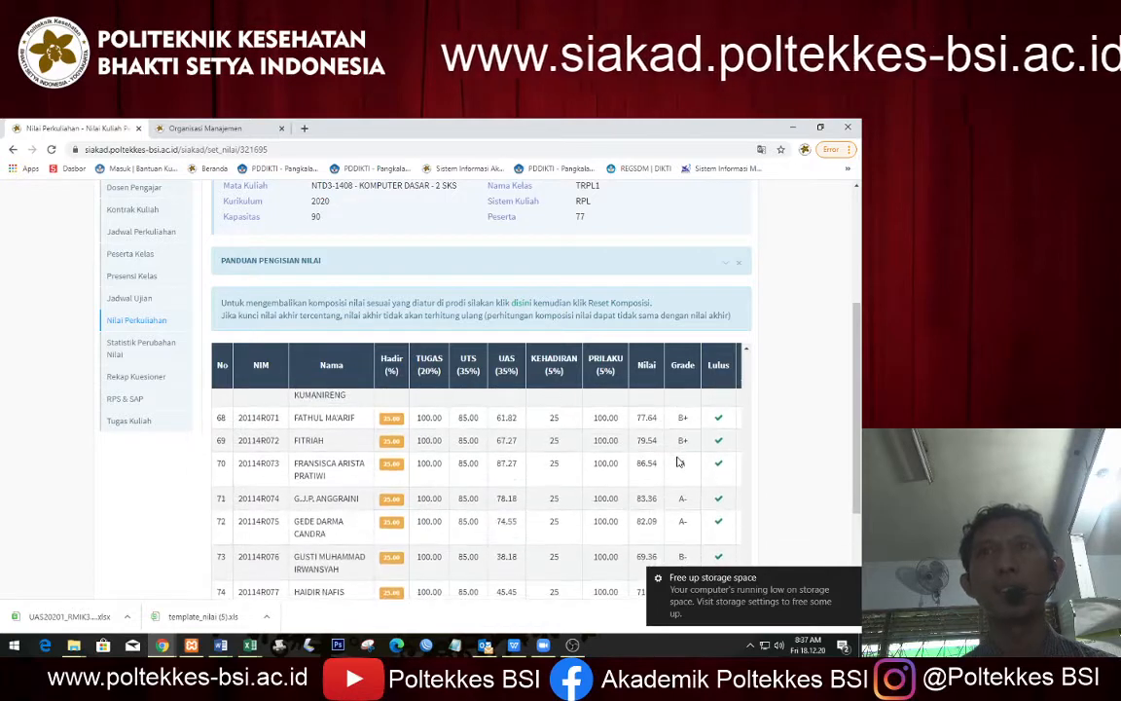
pyautogui.scroll(-3, 679, 460)
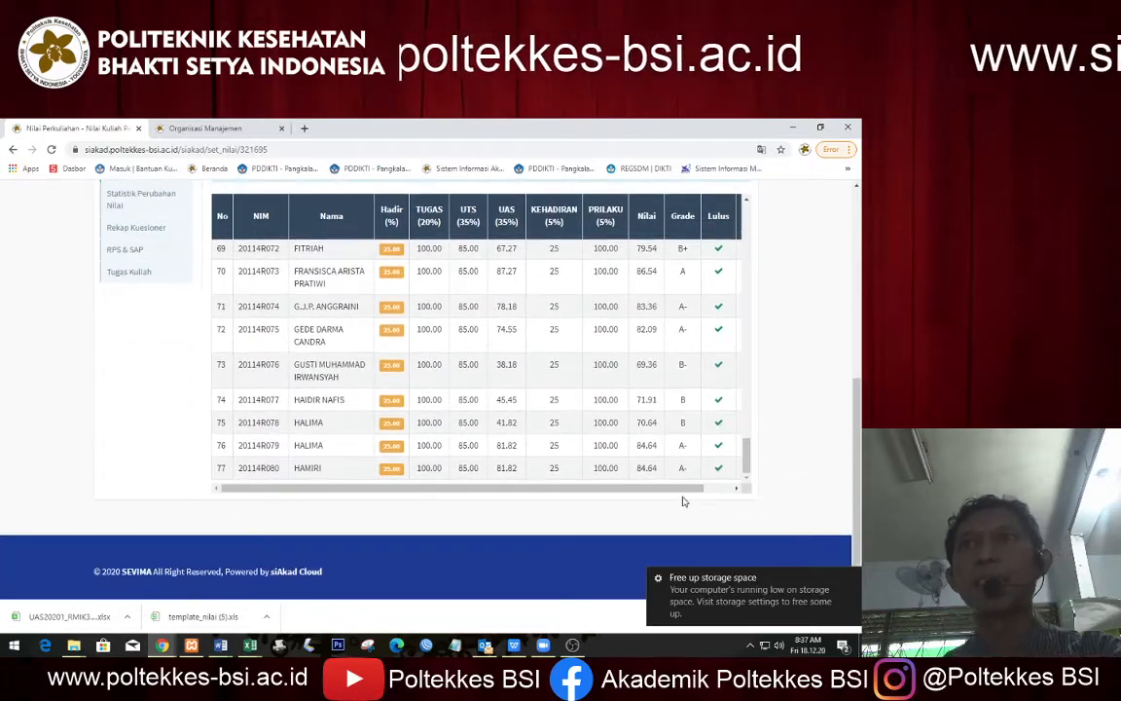
pyautogui.moveTo(683, 494); pyautogui.dragTo(645, 494)
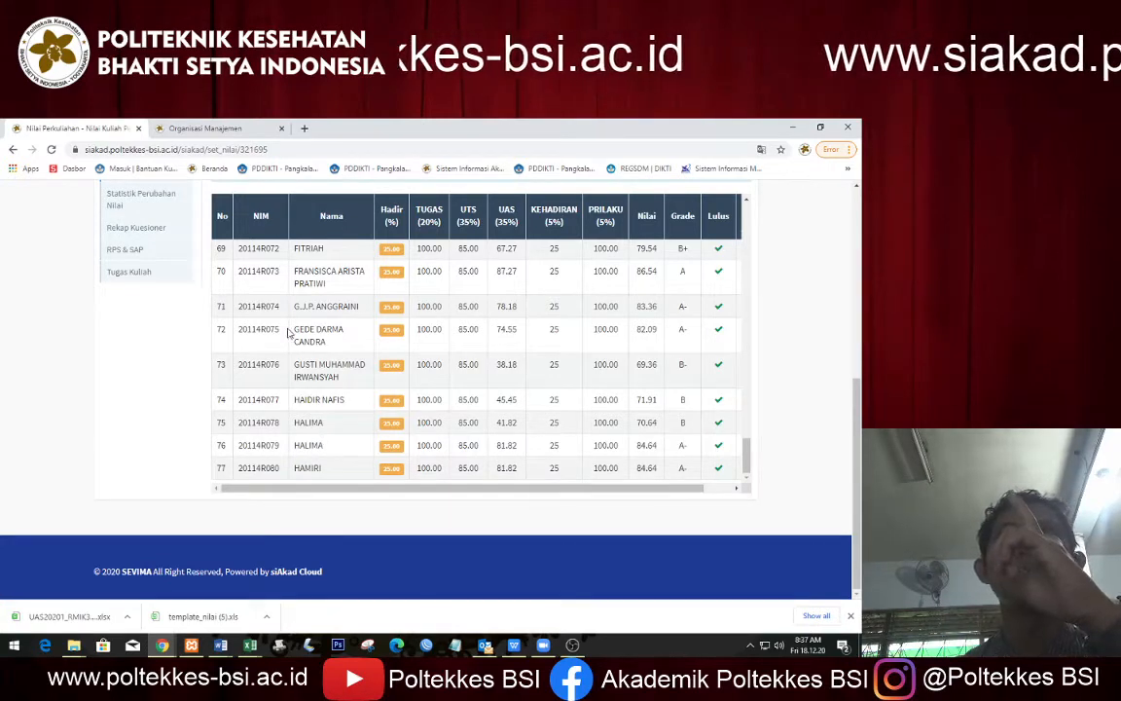
# Step: Switch to the e-learning grades workbook in Excel and examine the first student's name and the top Grade/100,00 values
pyautogui.click(206, 127)
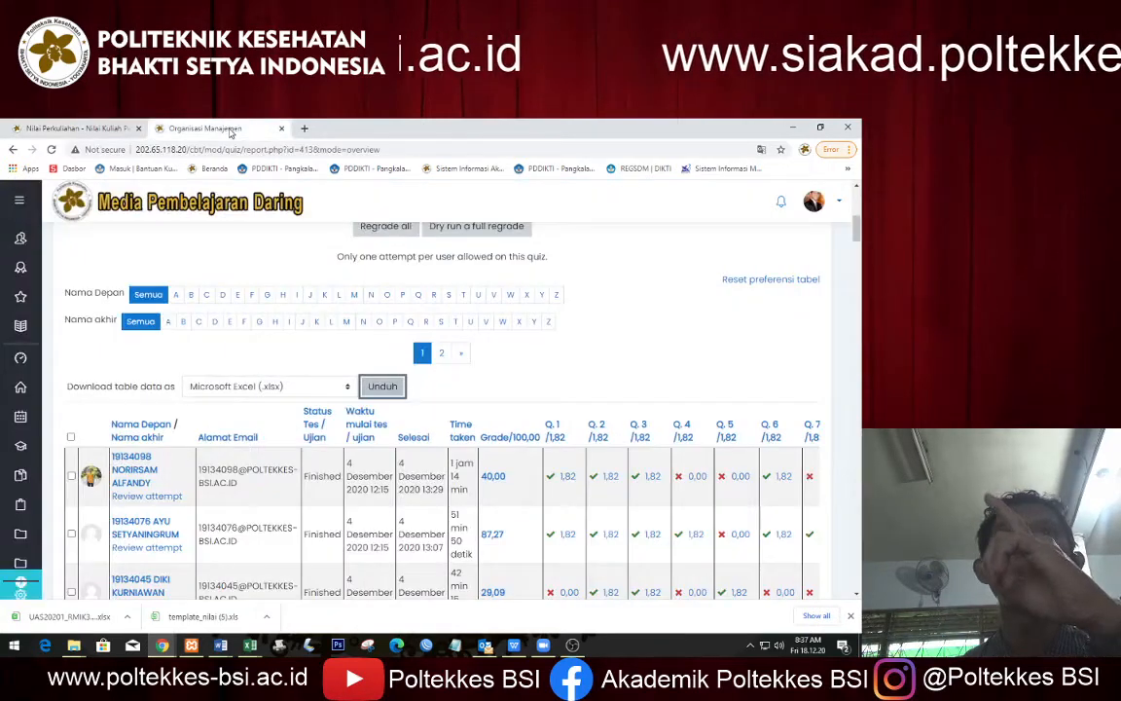
pyautogui.click(93, 127)
pyautogui.moveTo(250, 646)
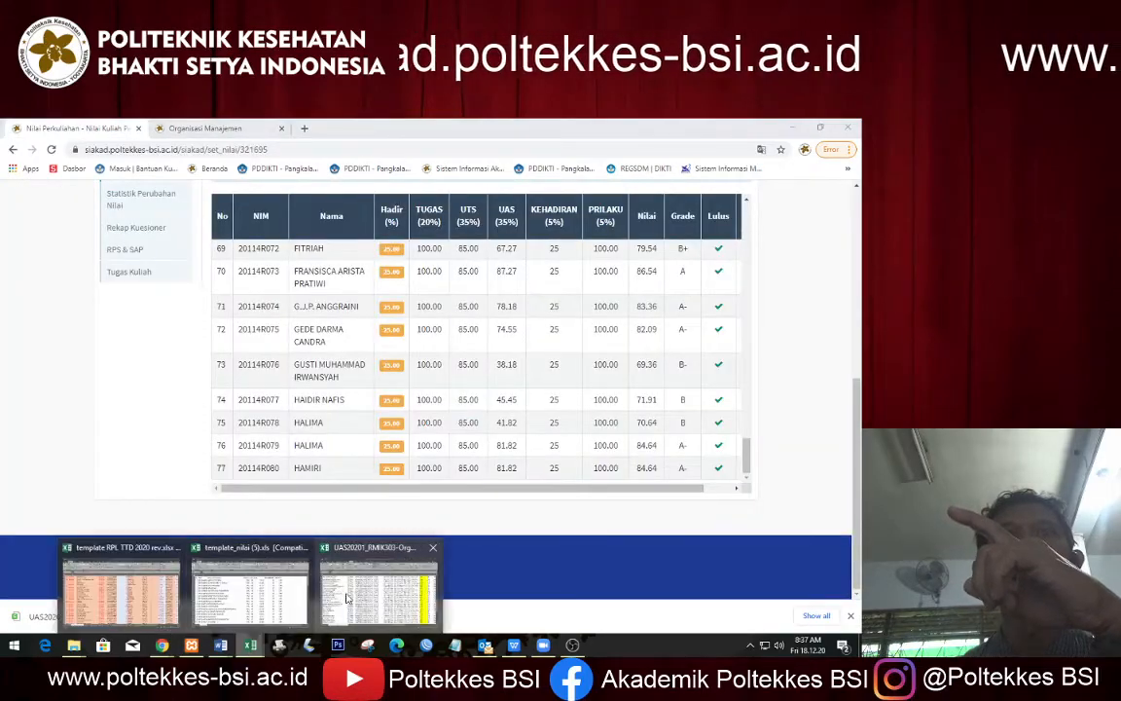
pyautogui.click(345, 597)
pyautogui.scroll(10, 745, 345)
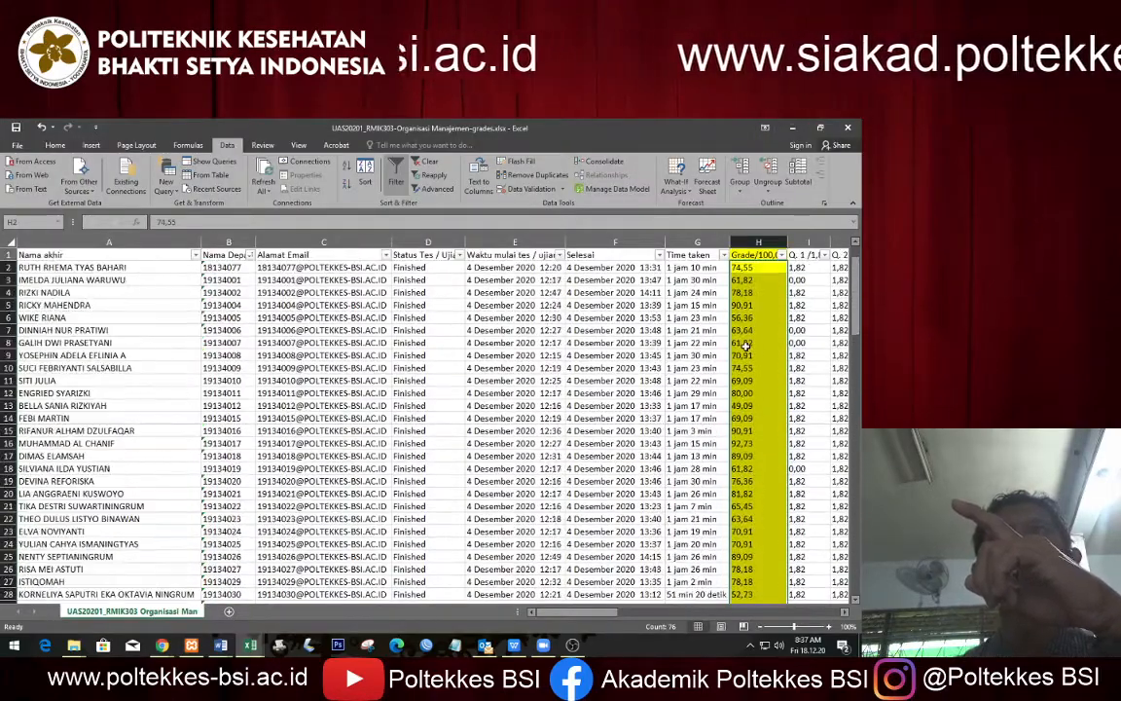
pyautogui.click(77, 268)
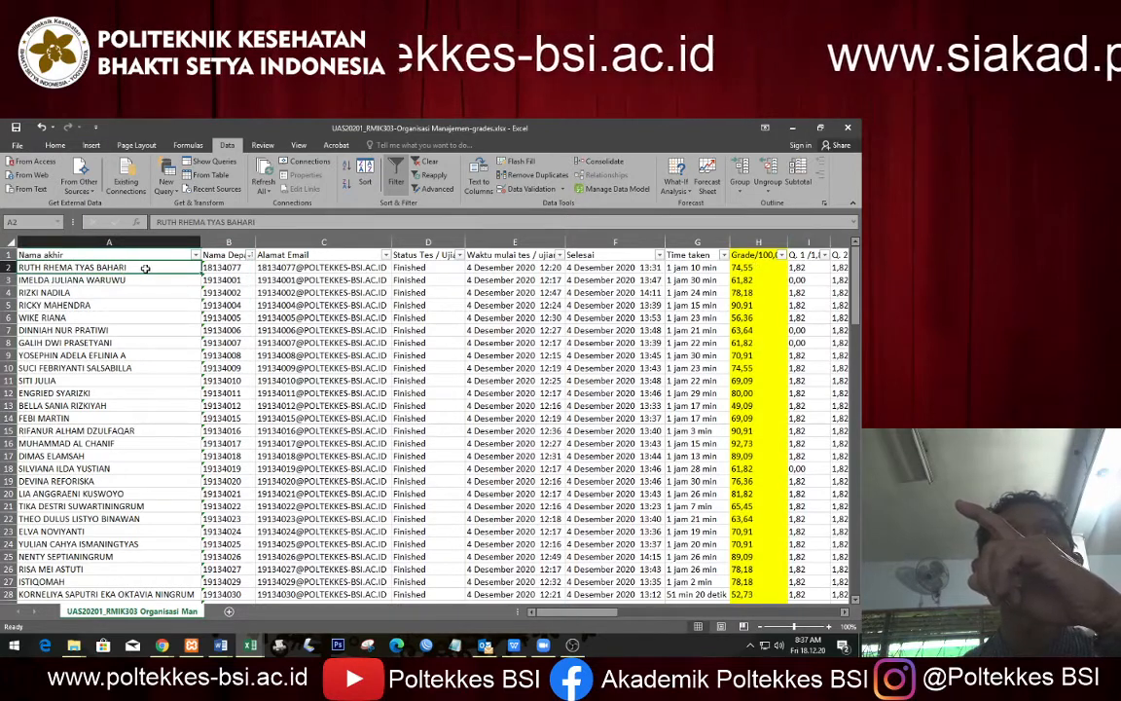
pyautogui.click(749, 268)
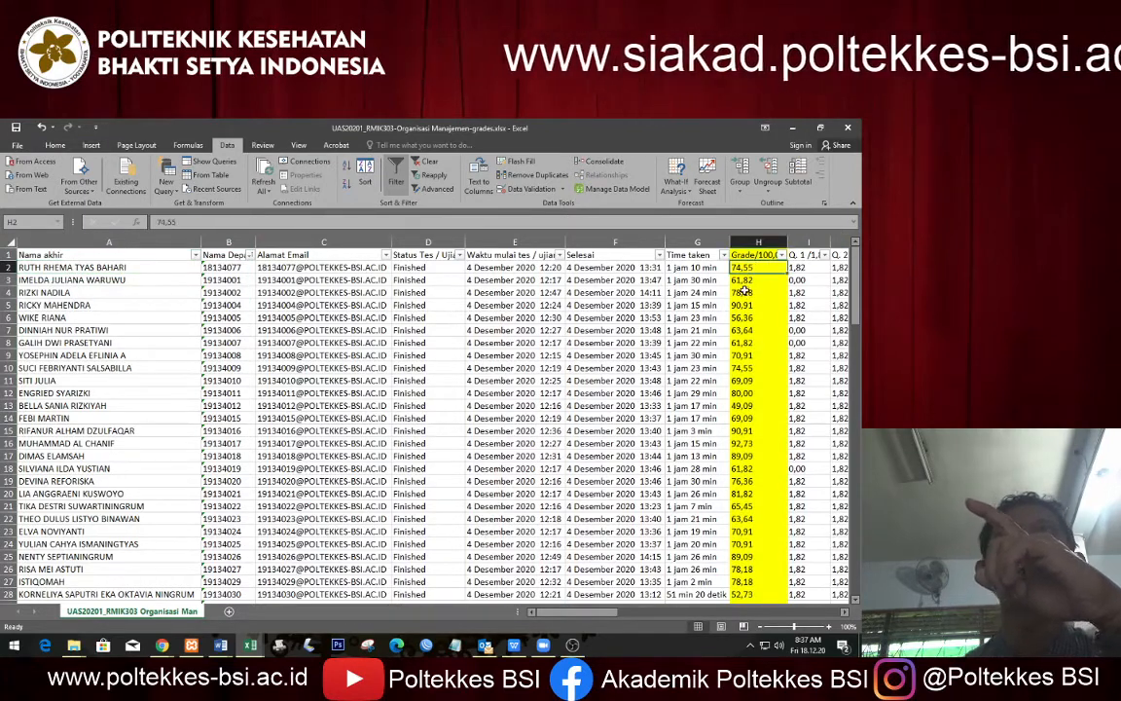
pyautogui.press('Down')
pyautogui.press('Down')
pyautogui.press('Down')
pyautogui.press('Down')
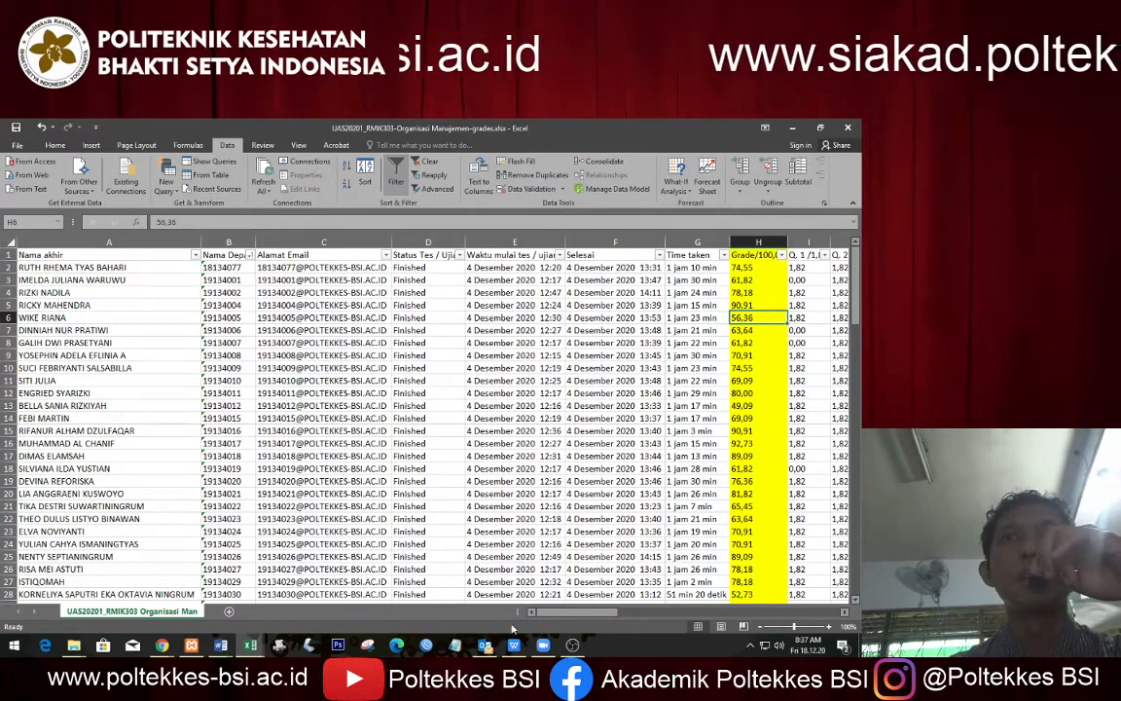
# Step: Return to the SIAKAD course grades page in Chrome and view the available grade actions, including Kunci Nilai
pyautogui.moveTo(159, 657)
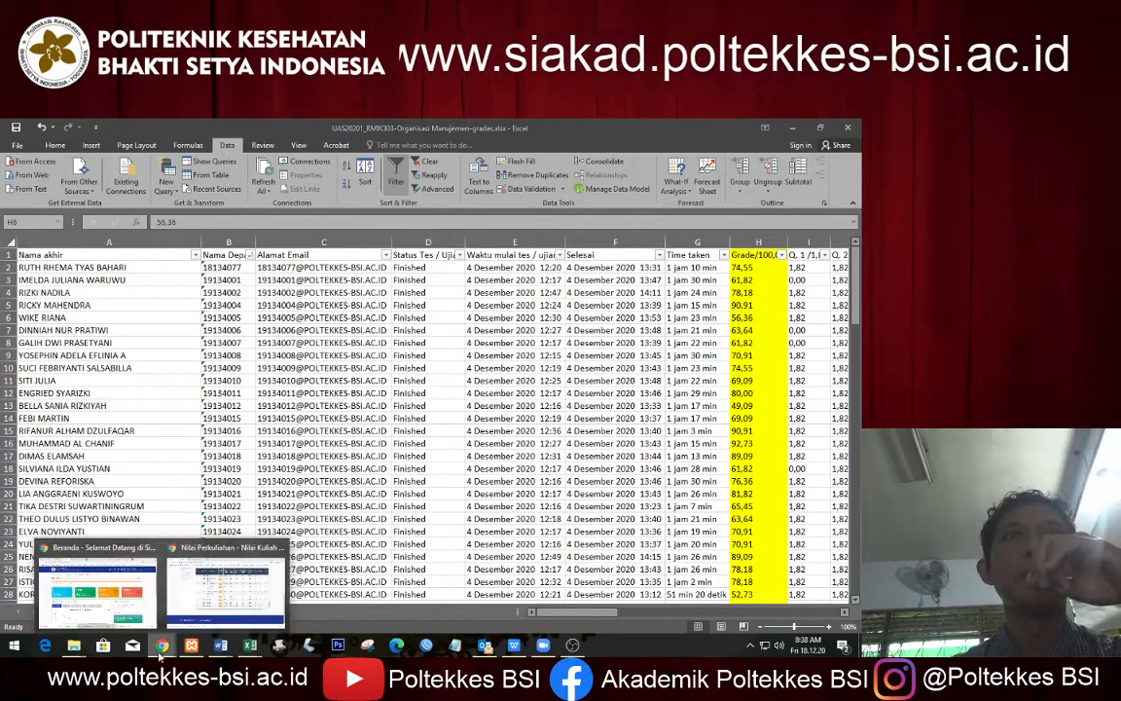
pyautogui.click(225, 584)
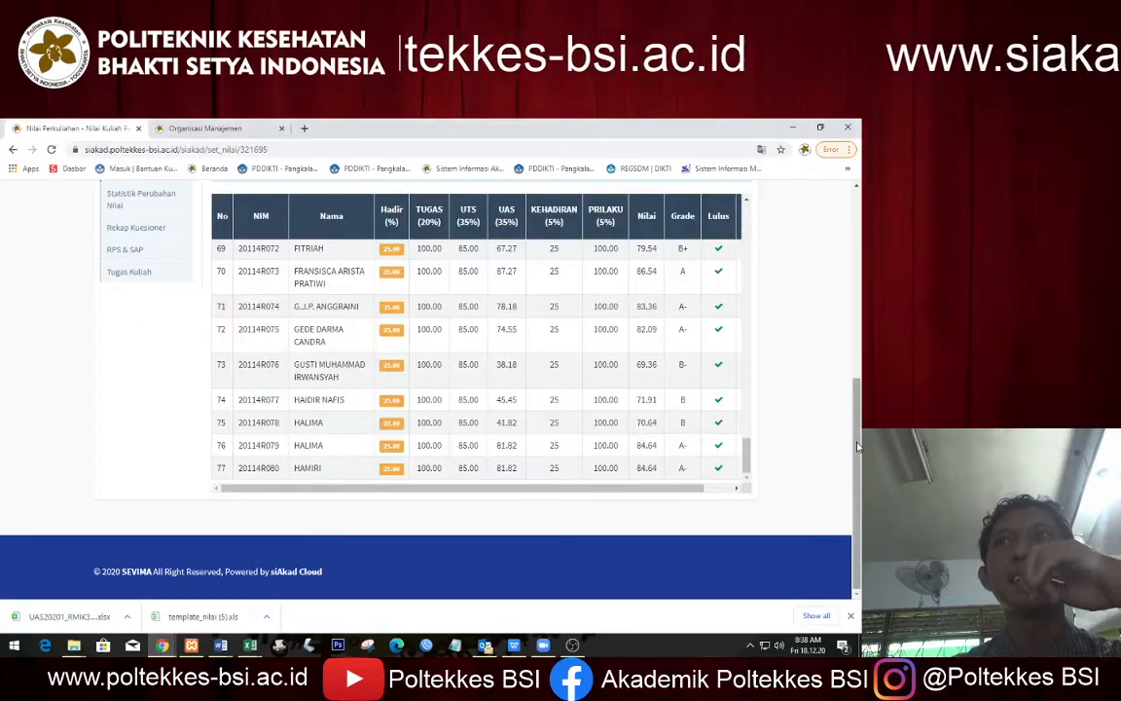
pyautogui.moveTo(857, 446); pyautogui.dragTo(857, 309)
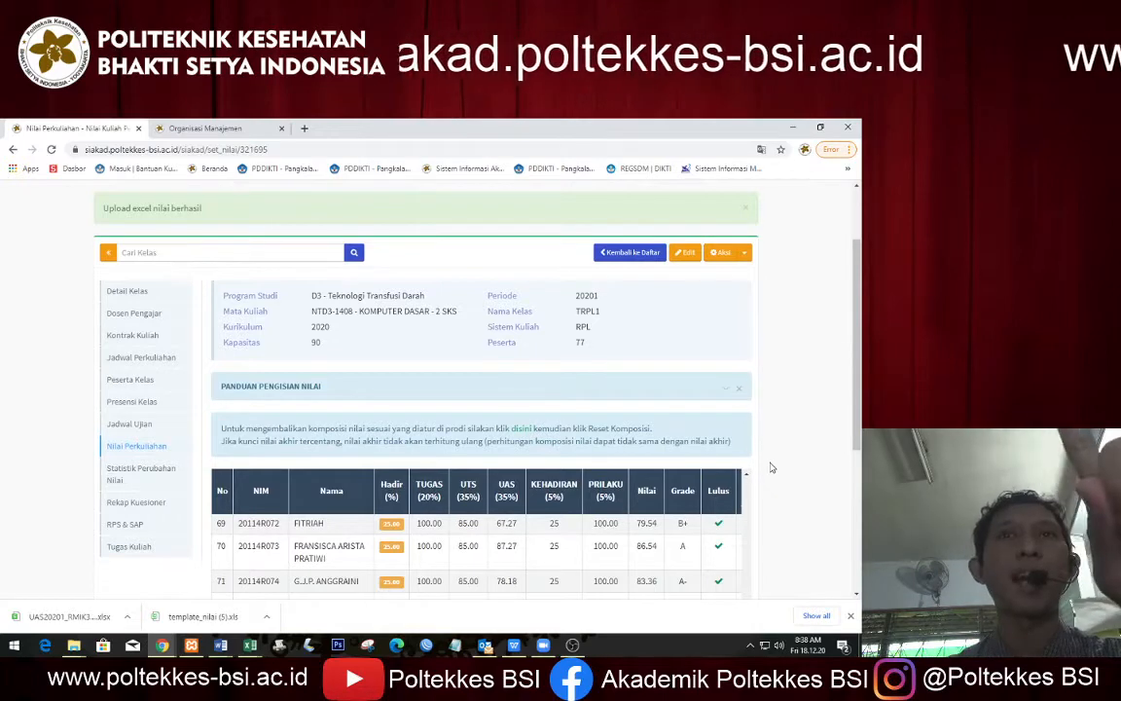
pyautogui.click(745, 255)
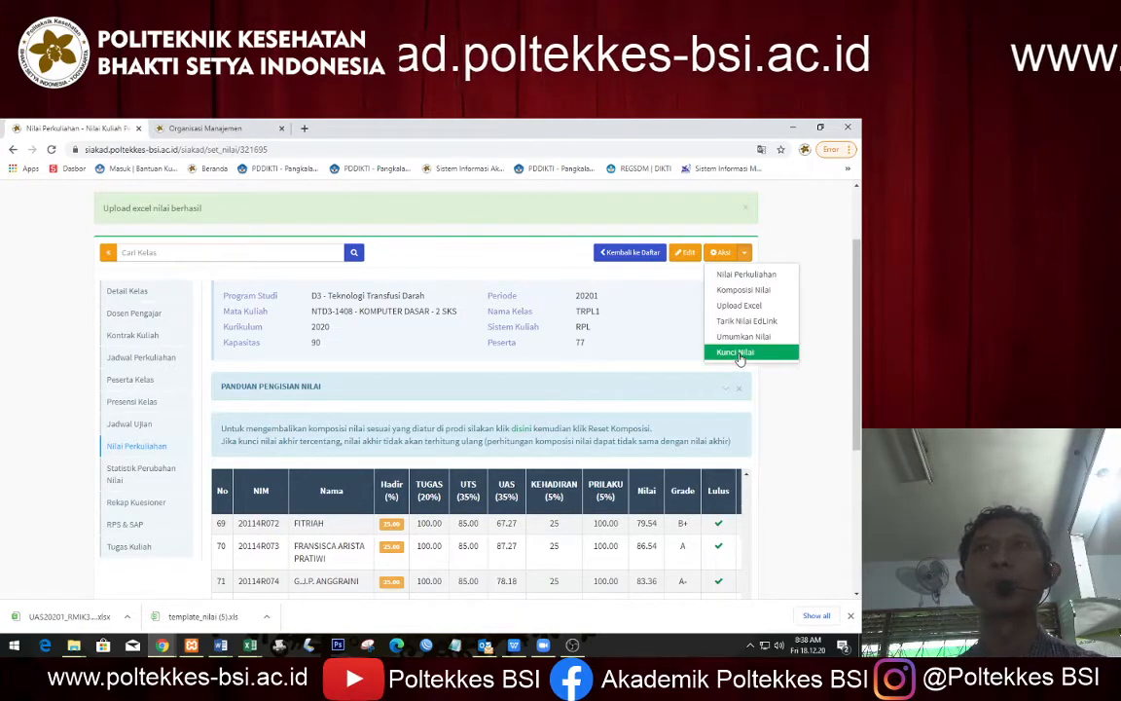
pyautogui.click(796, 530)
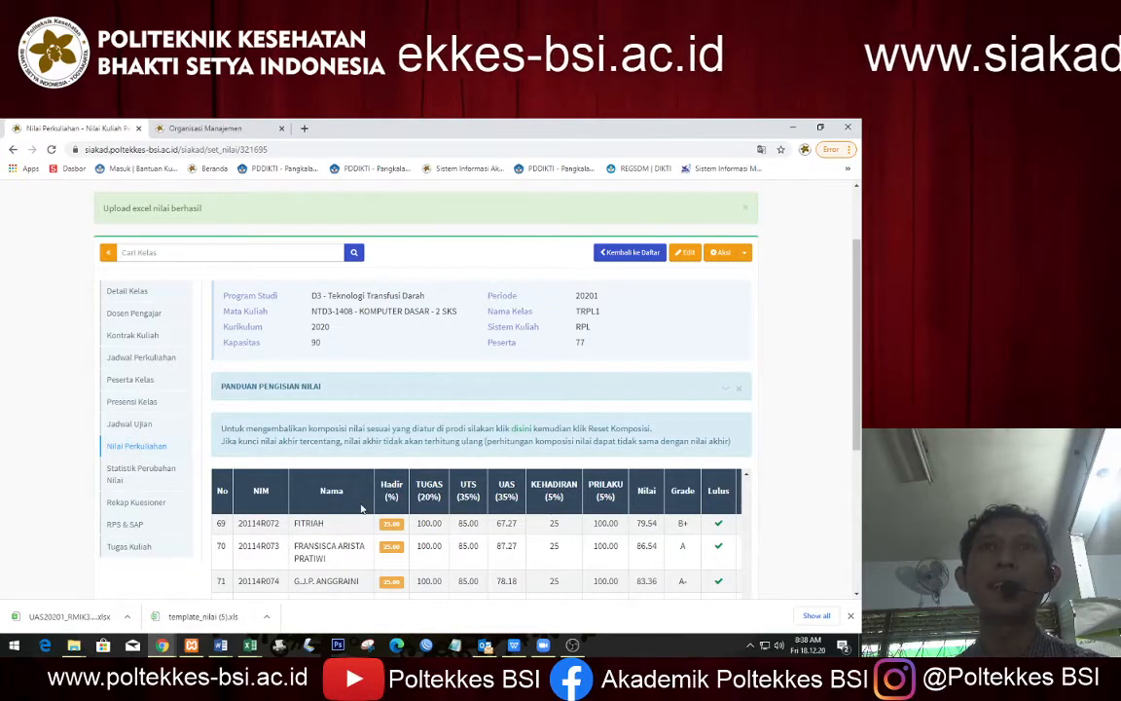
# Step: Examine the uploaded grades around the later students and view the available grade actions, including Umumkan Nilai and Kunci Nilai
pyautogui.scroll(-2, 365, 514)
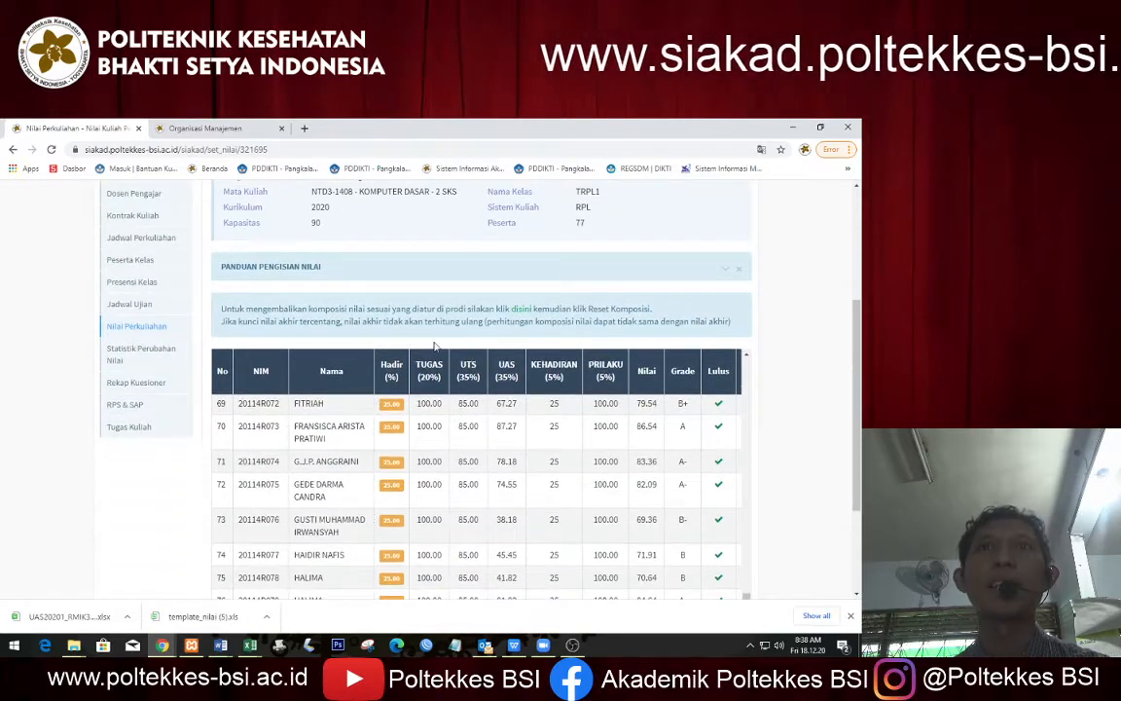
pyautogui.scroll(3, 495, 383)
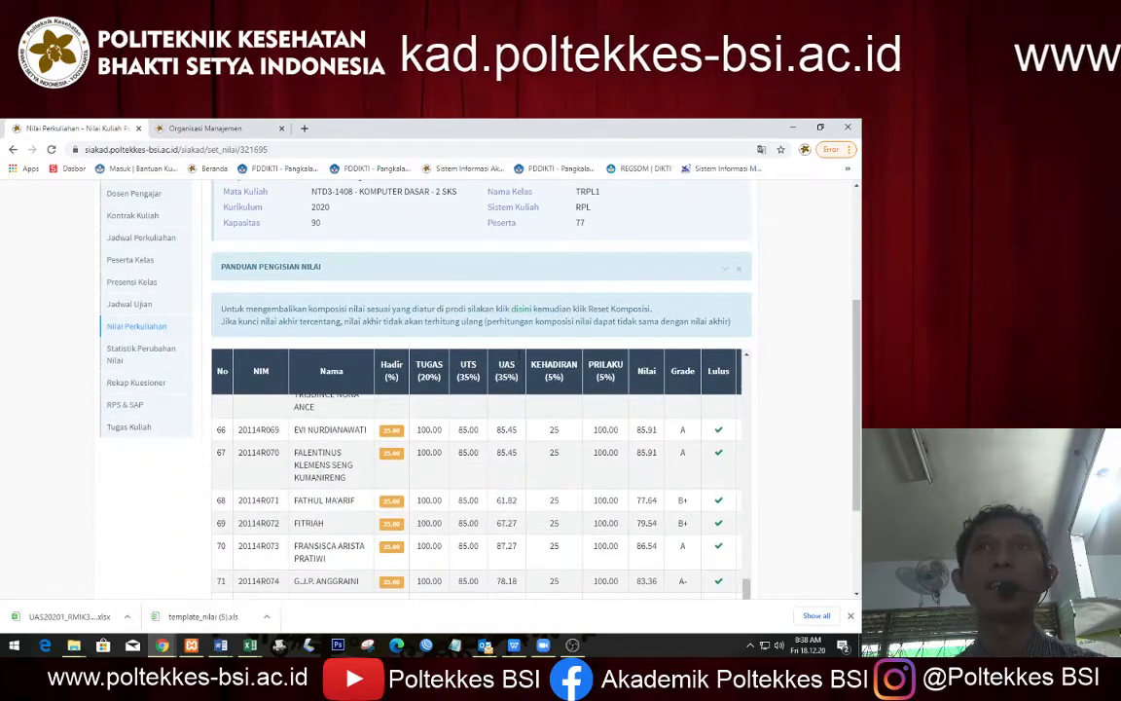
pyautogui.click(723, 252)
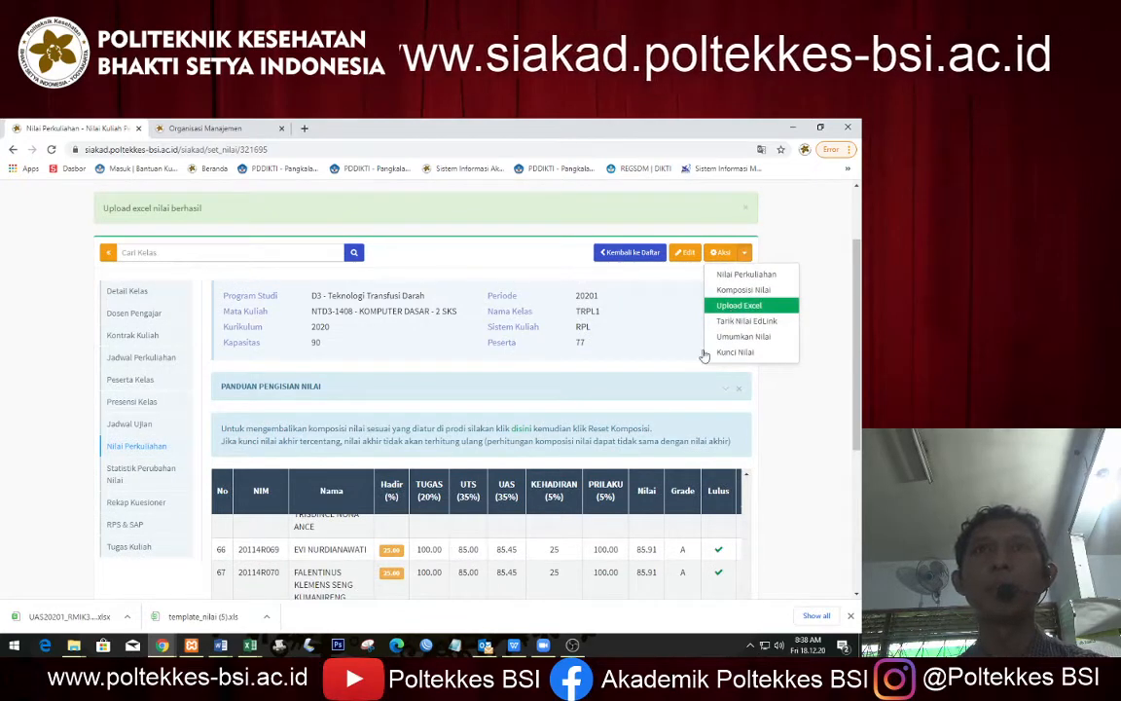
pyautogui.scroll(3, 457, 547)
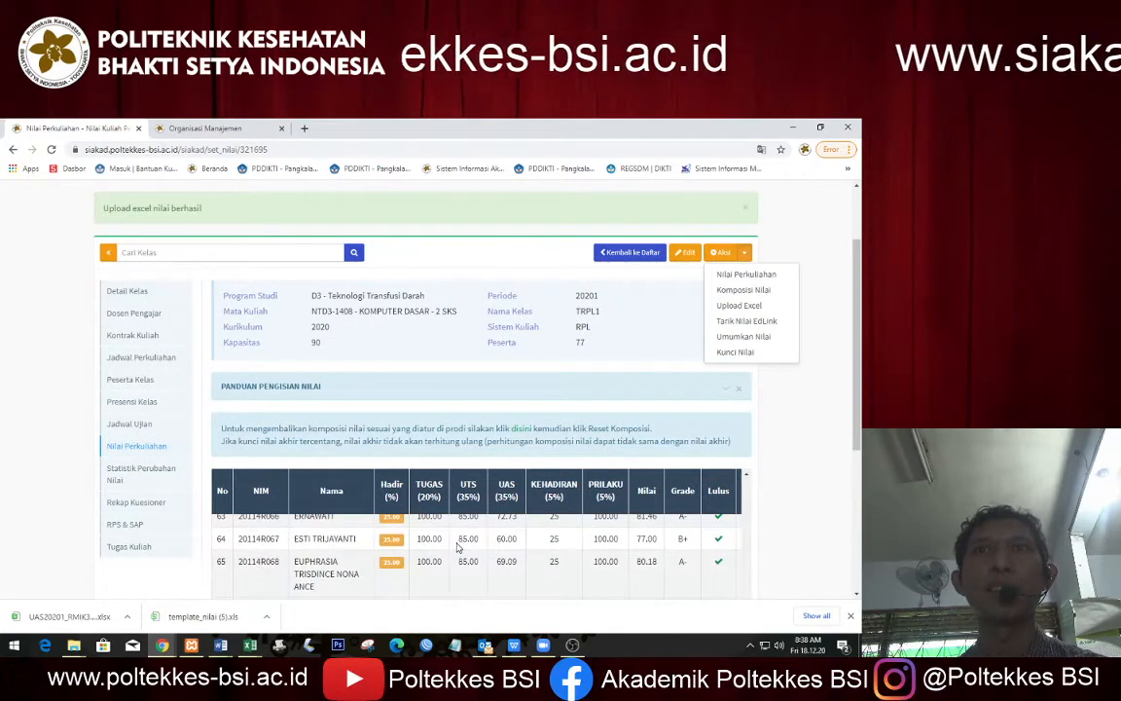
pyautogui.click(566, 380)
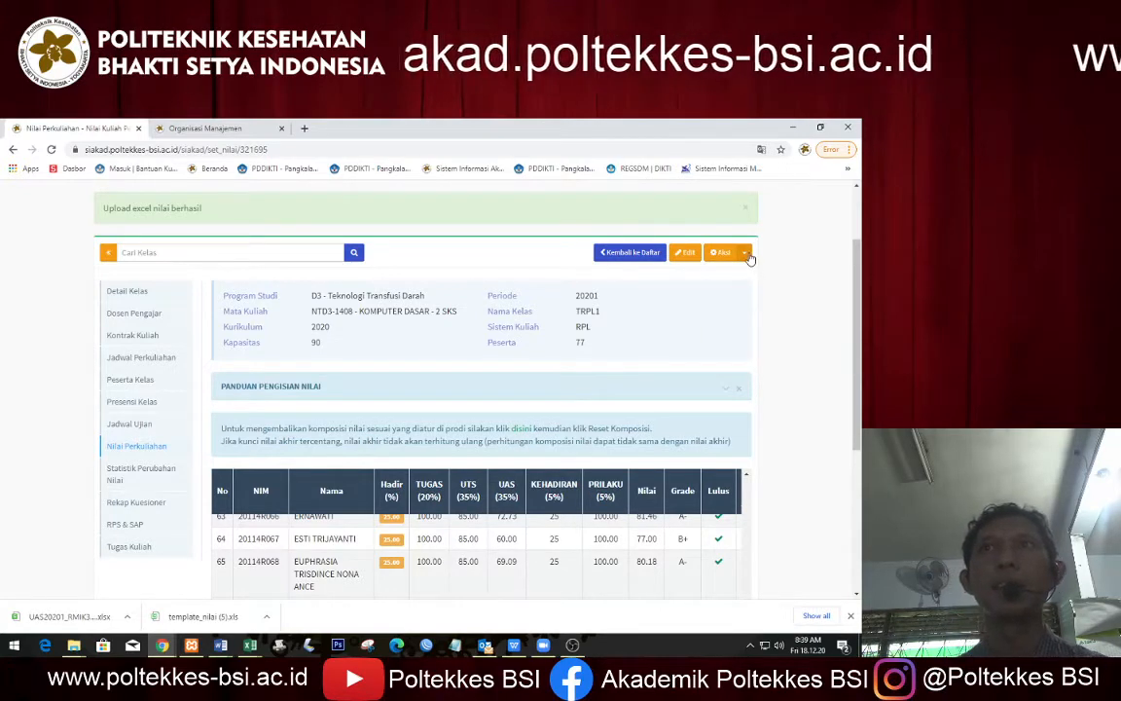
pyautogui.click(746, 253)
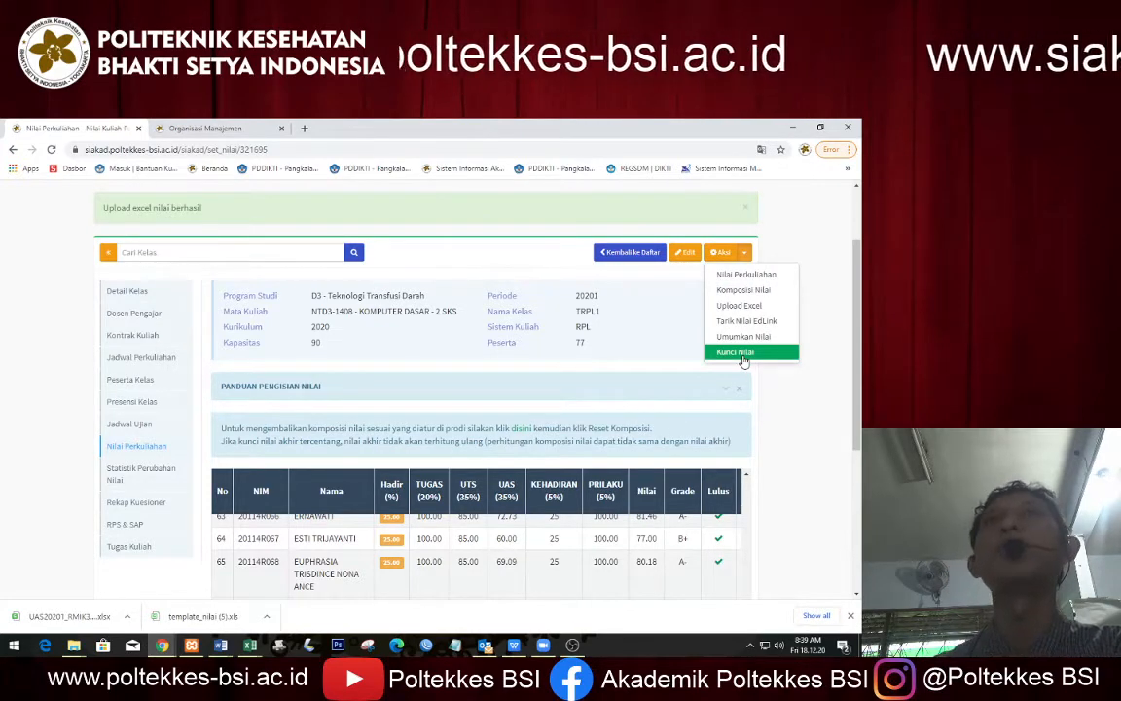
pyautogui.click(580, 335)
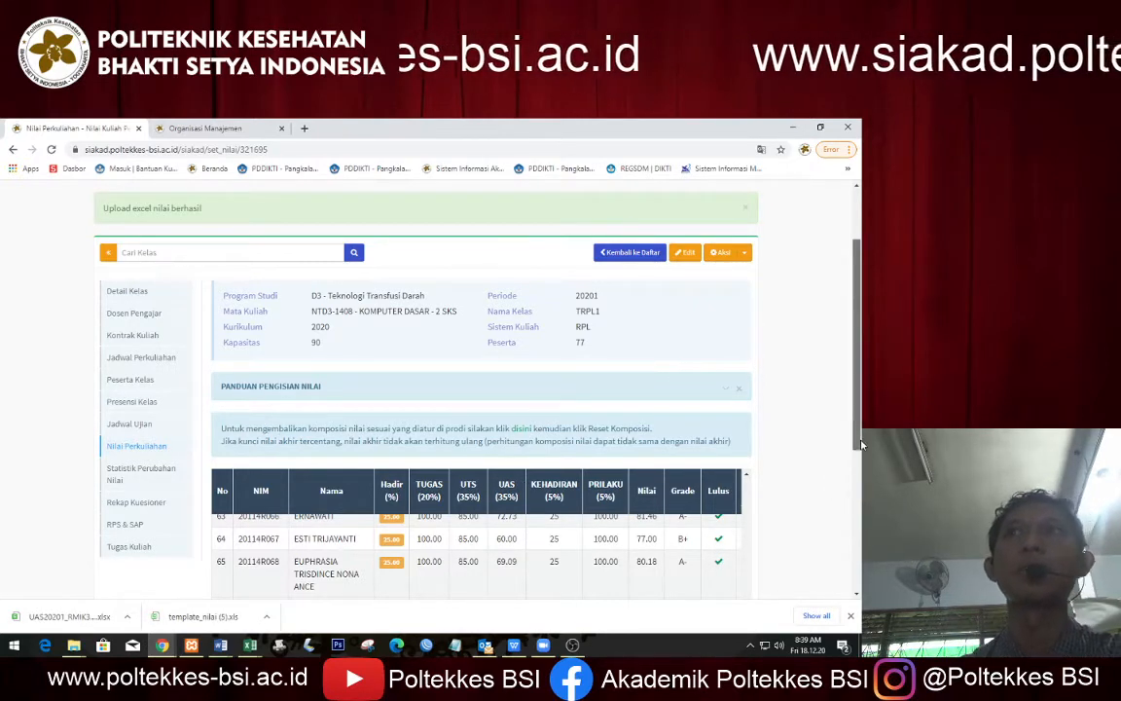
# Step: Announce the TRPL1 grades to students with Umumkan Nilai, confirm, and highlight the notice on student visibility
pyautogui.moveTo(861, 444)
pyautogui.mouseDown()
pyautogui.moveTo(858, 410)
pyautogui.moveTo(858, 454)
pyautogui.mouseUp()
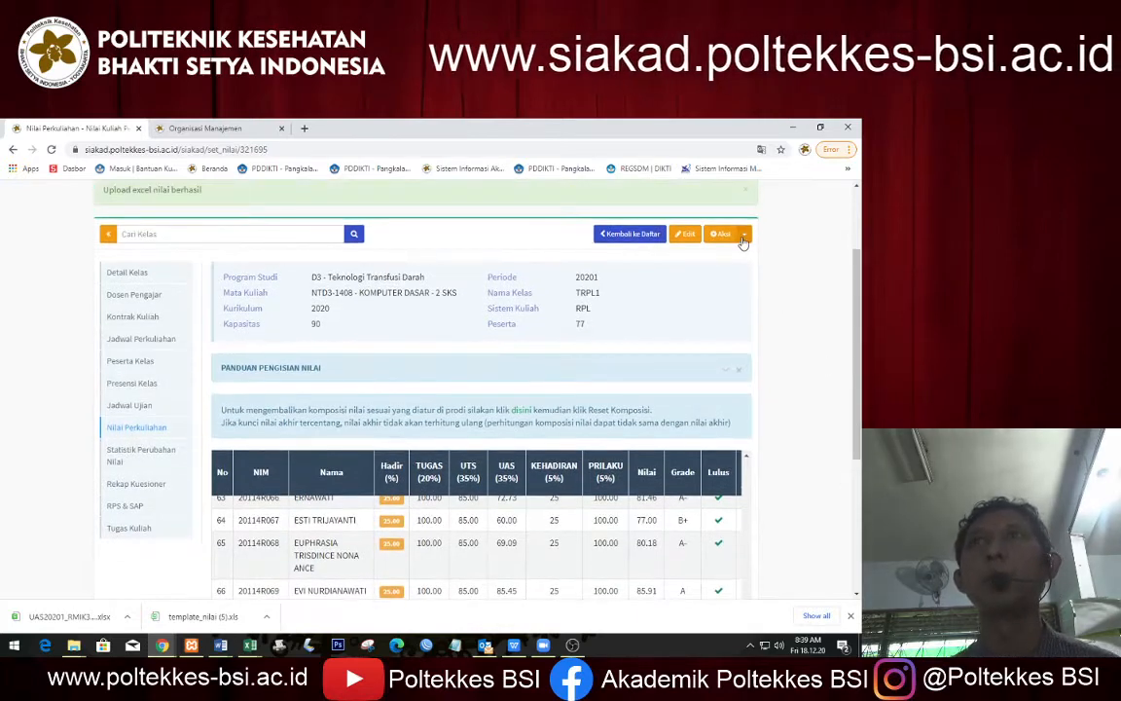
pyautogui.click(743, 239)
pyautogui.click(744, 317)
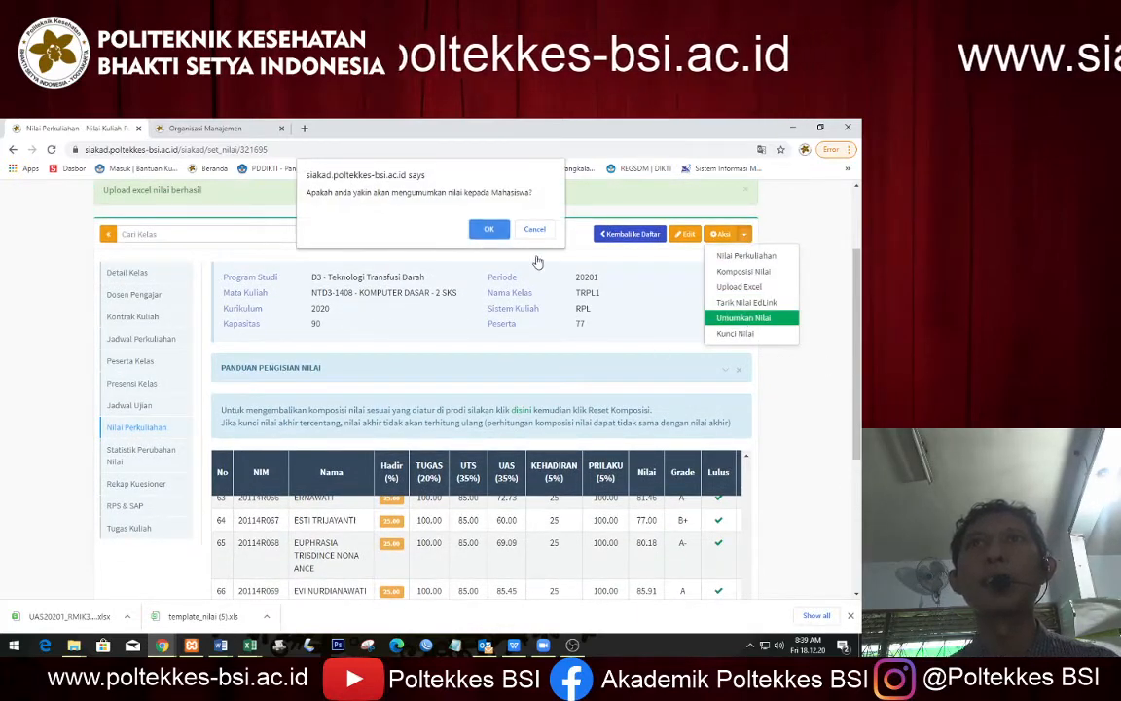
pyautogui.click(488, 230)
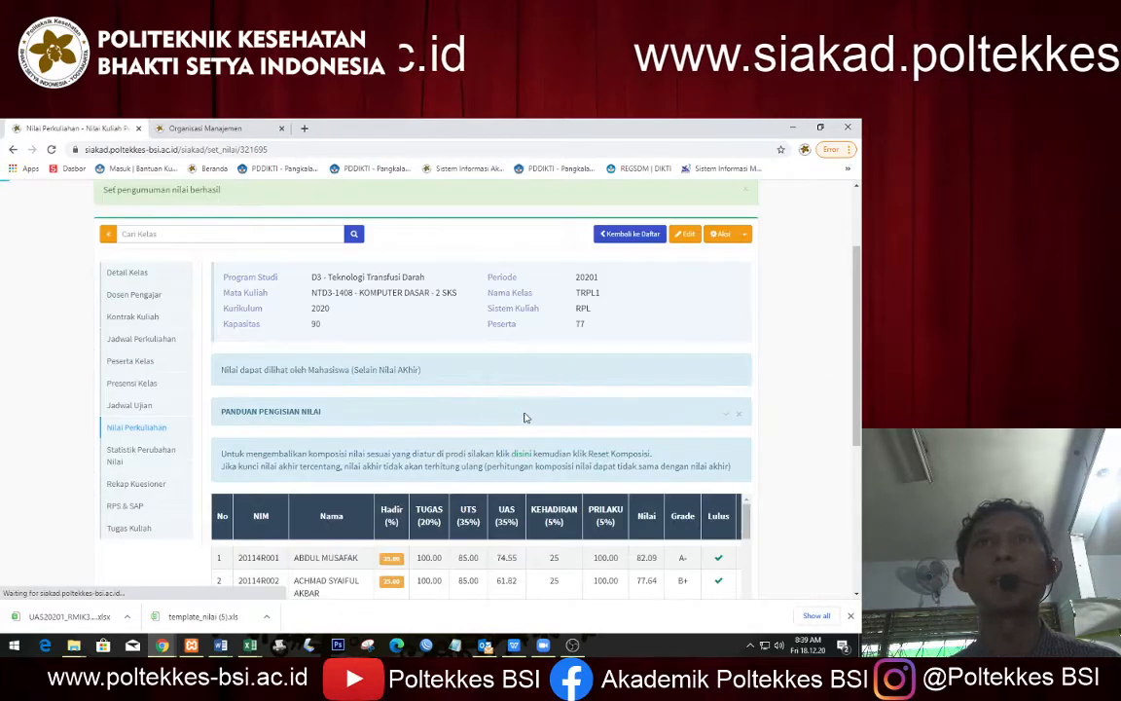
pyautogui.moveTo(221, 374); pyautogui.dragTo(432, 371)
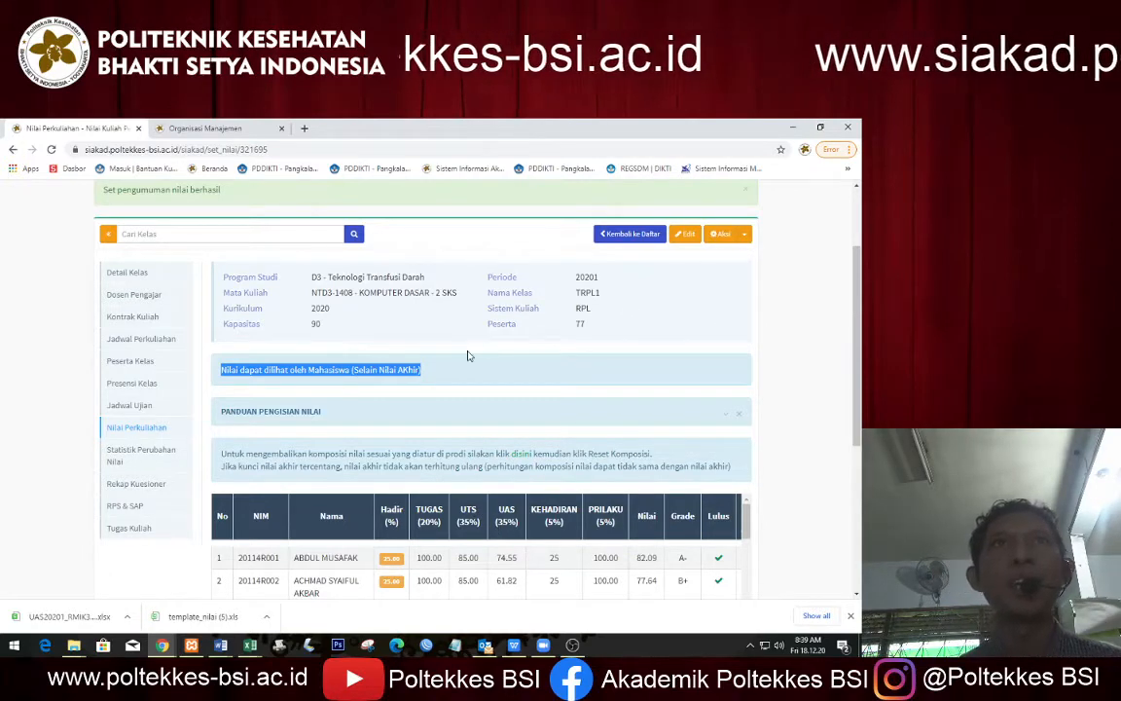
# Step: Switch to Edge, open the SIAKAD site, sign in with the prefilled admin account and enter Administrasi Aplikasi as Admin Perguruan Tinggi
pyautogui.click(404, 649)
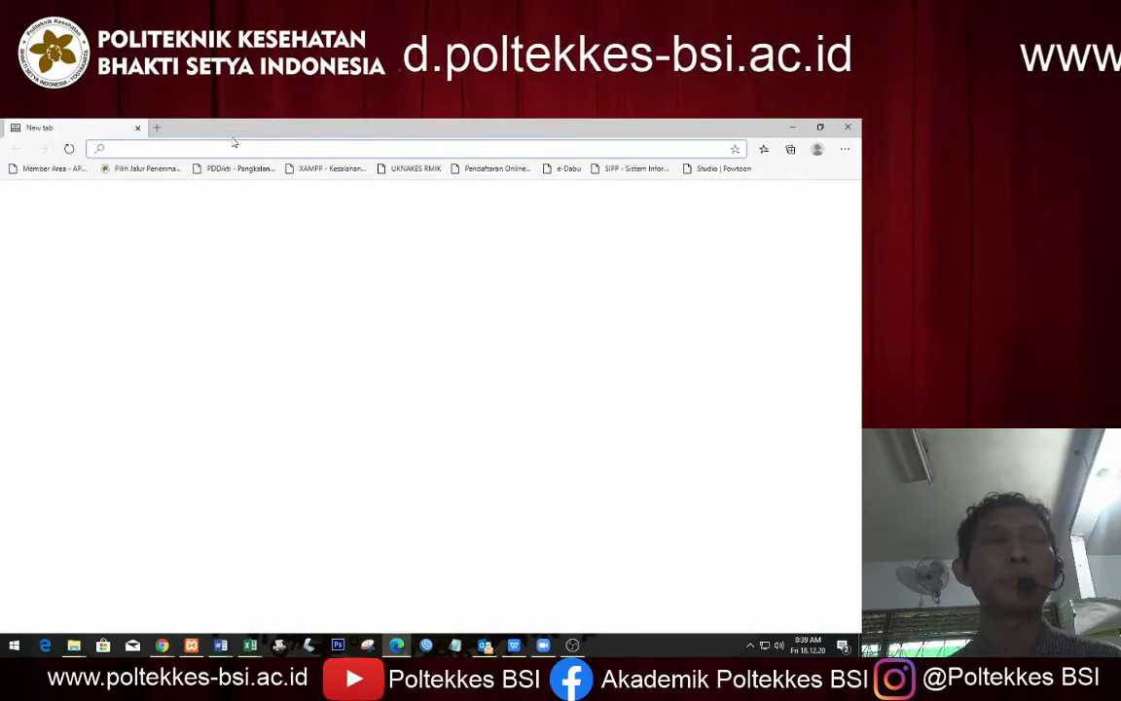
pyautogui.write('sia')
pyautogui.press('Return')
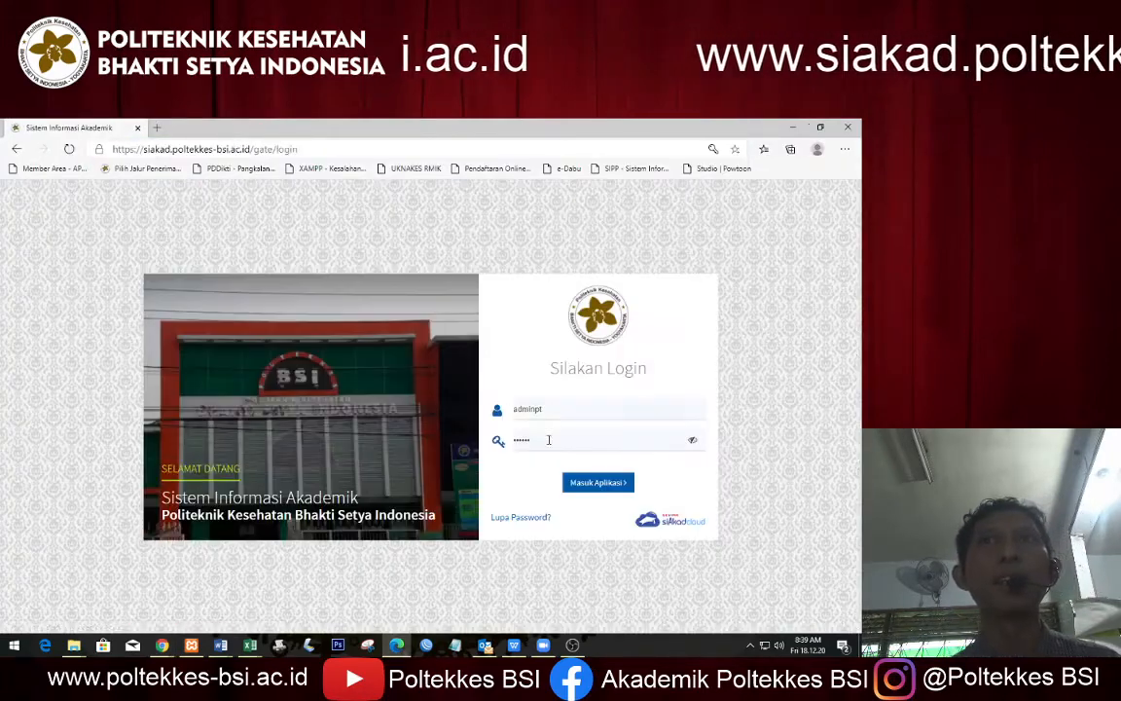
pyautogui.click(600, 482)
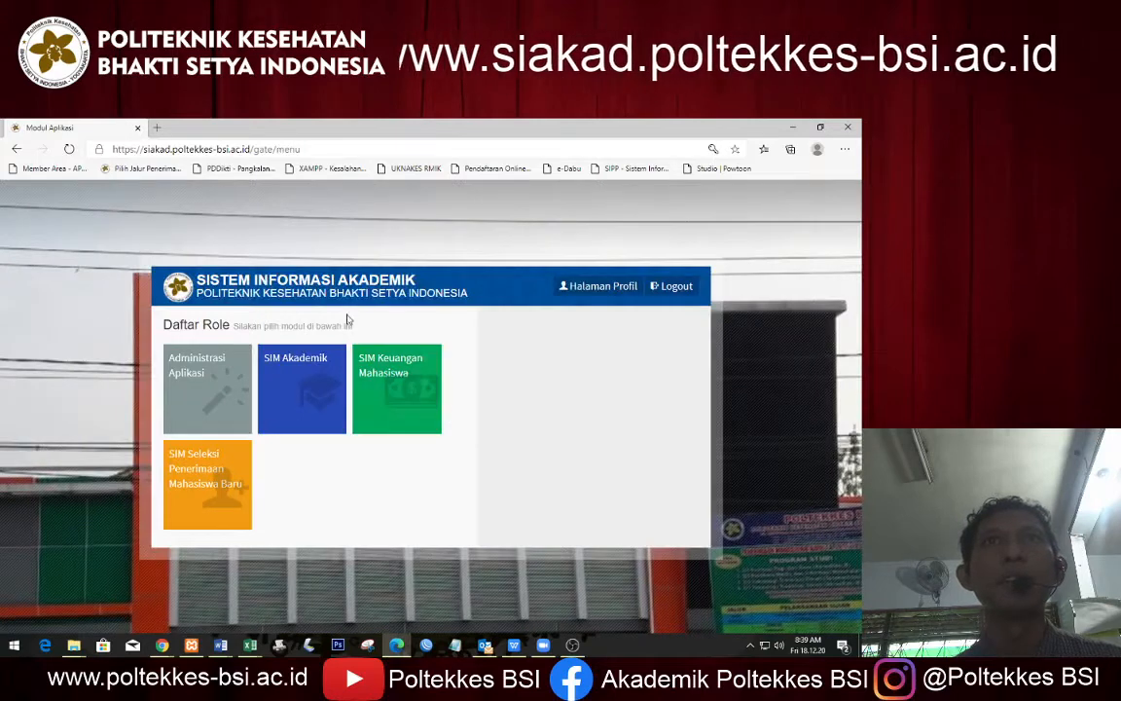
pyautogui.click(215, 373)
pyautogui.click(526, 374)
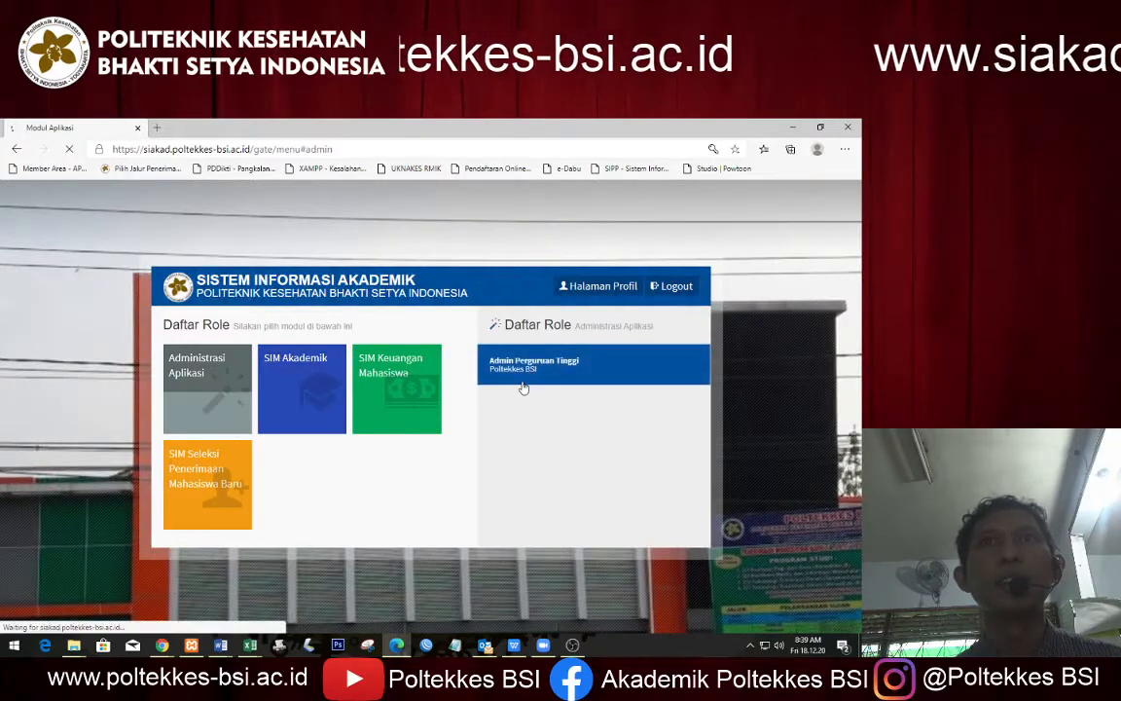
# Step: Use Login As to find the first student of class TRPL1 by name and log in as that student
pyautogui.click(457, 235)
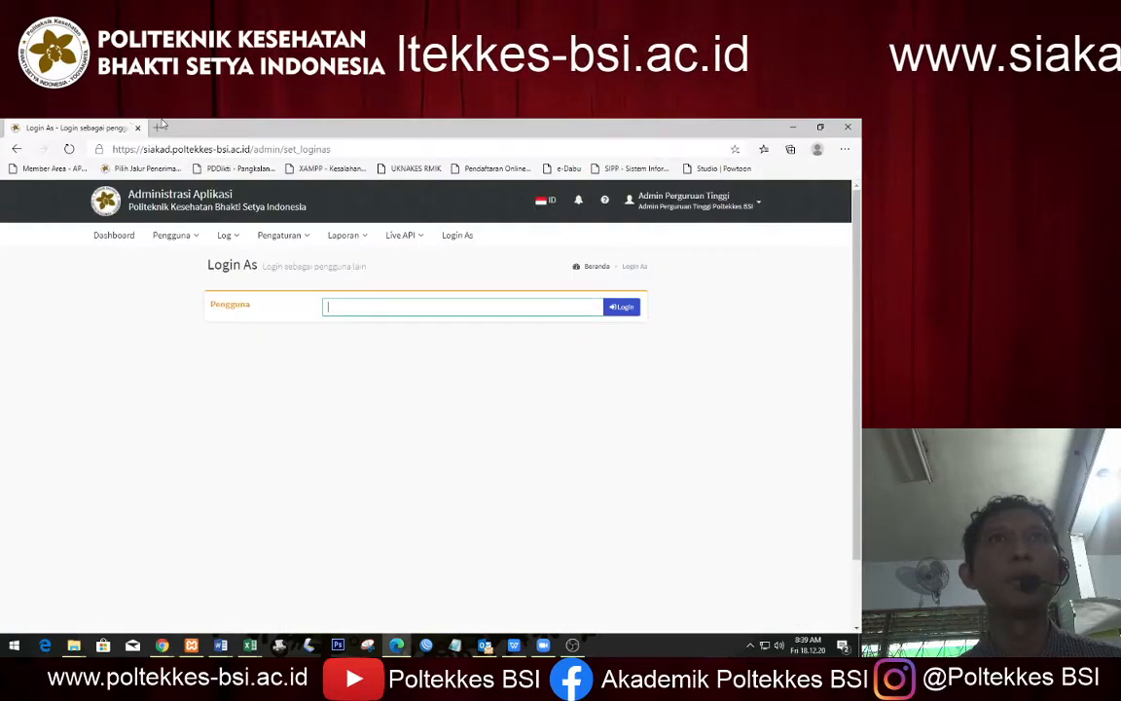
pyautogui.write('a')
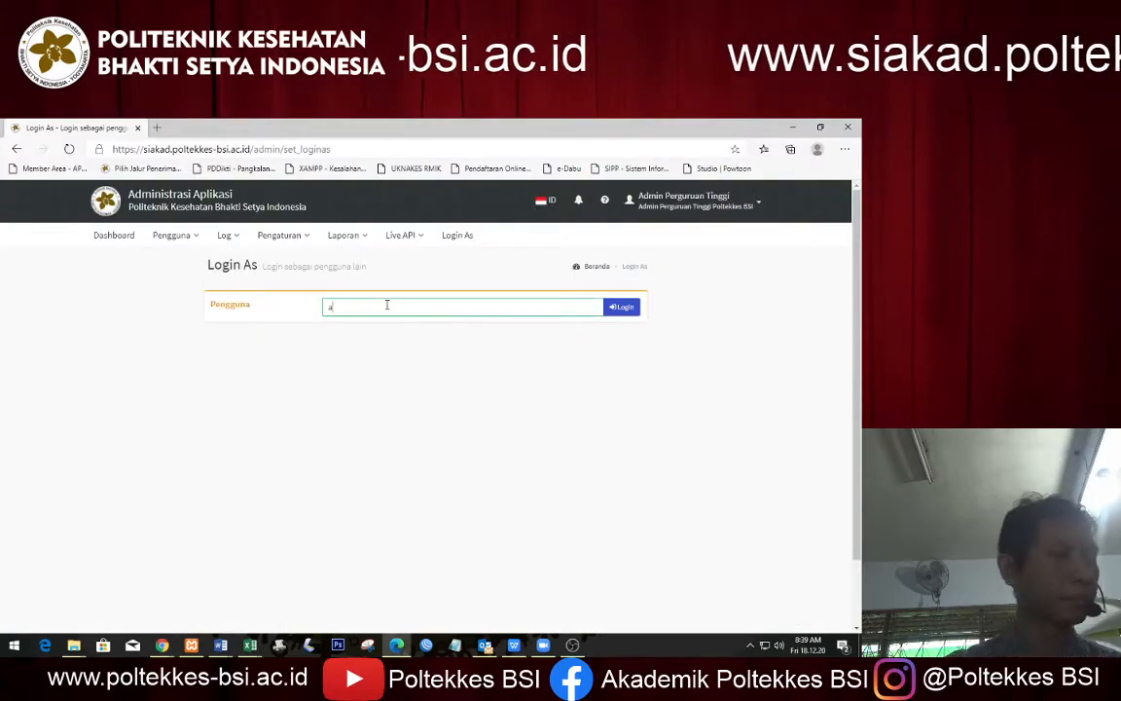
pyautogui.write('bdul')
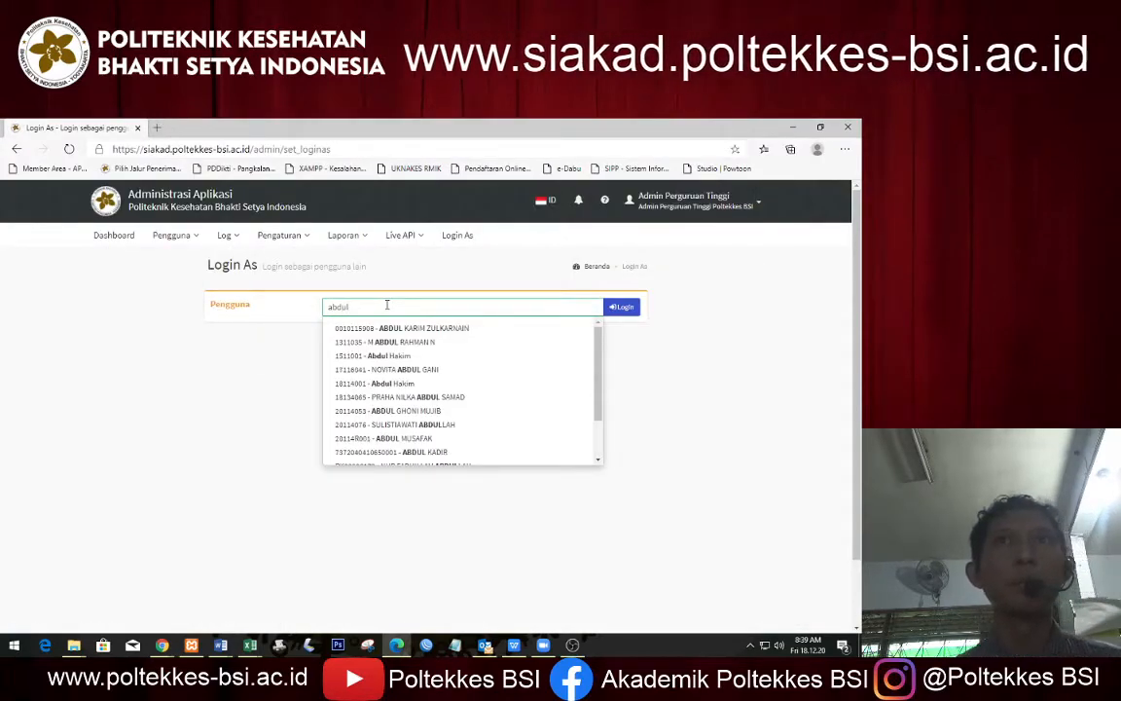
pyautogui.click(409, 438)
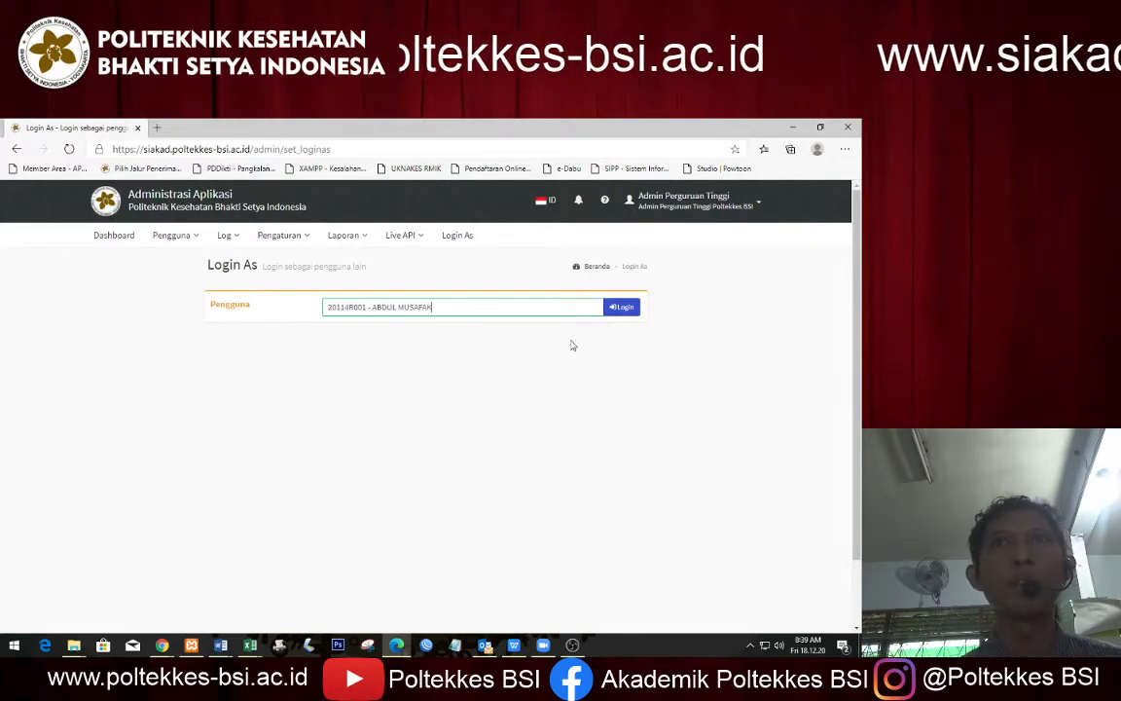
pyautogui.click(621, 309)
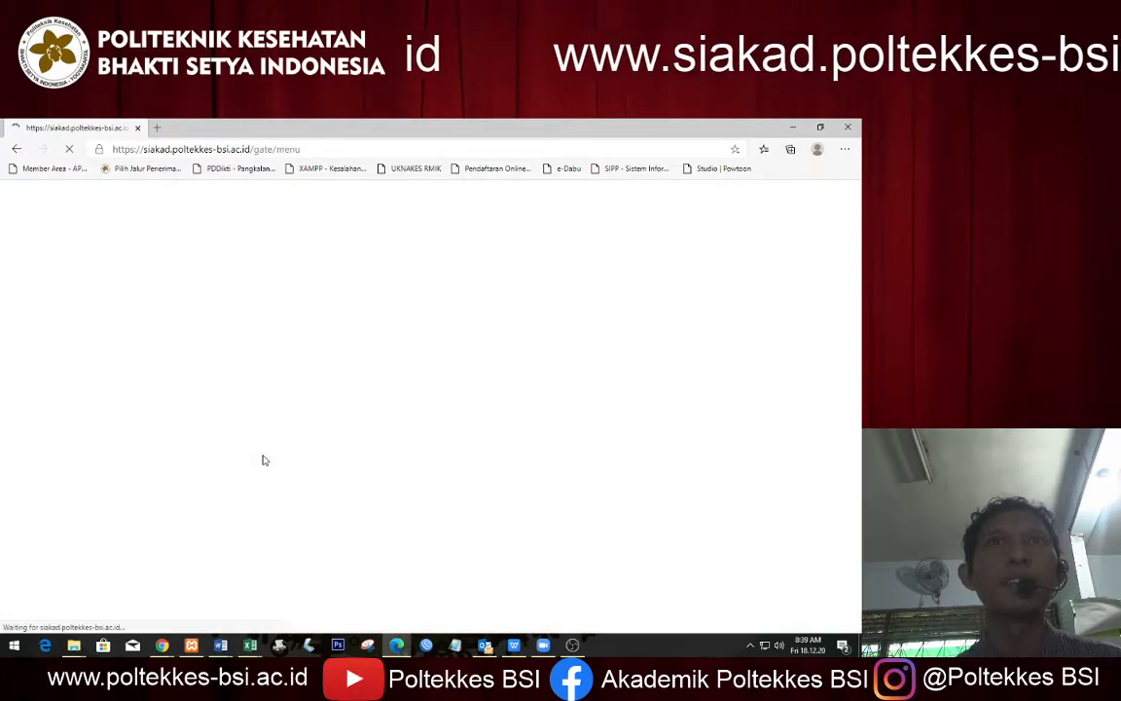
# Step: Open the student's Nilai Mahasiswa page and examine the component scores and Nilai Akhir for KOMPUTER DASAR
pyautogui.click(215, 236)
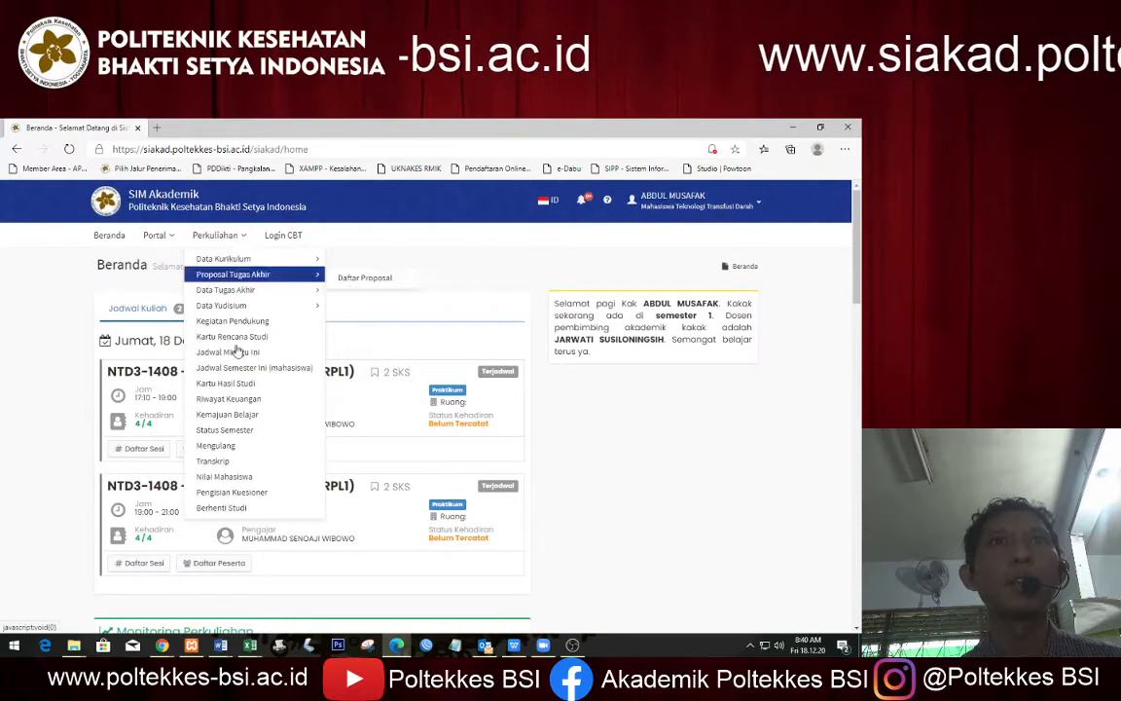
pyautogui.click(258, 484)
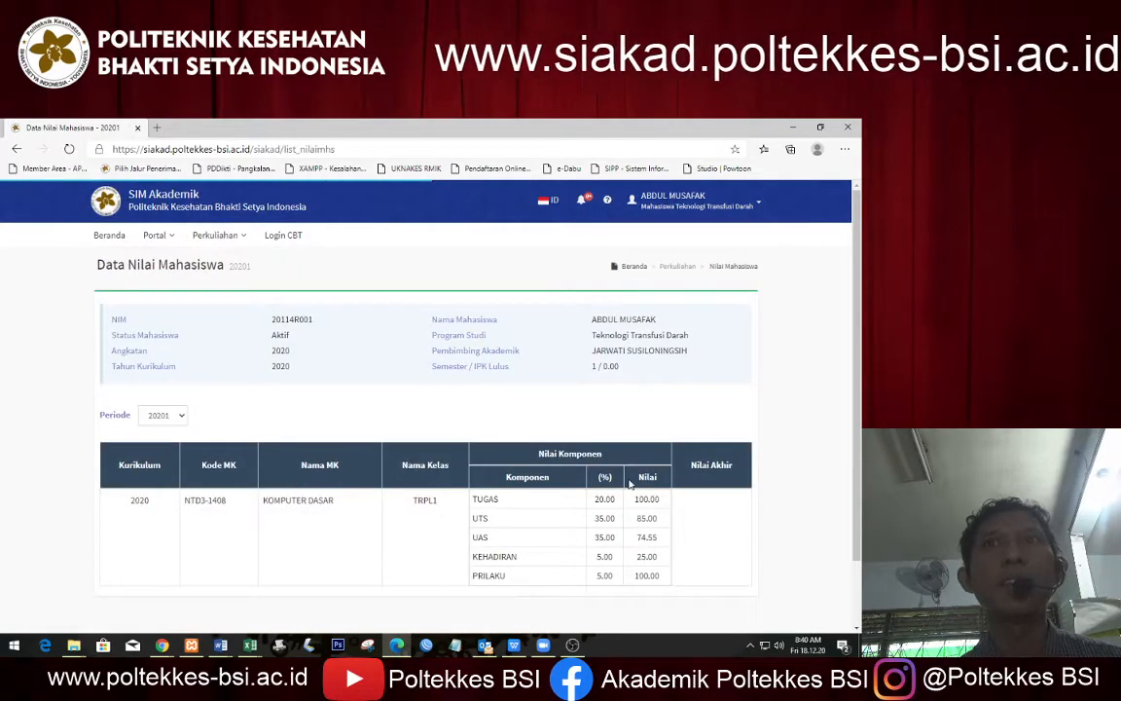
pyautogui.scroll(-1, 246, 486)
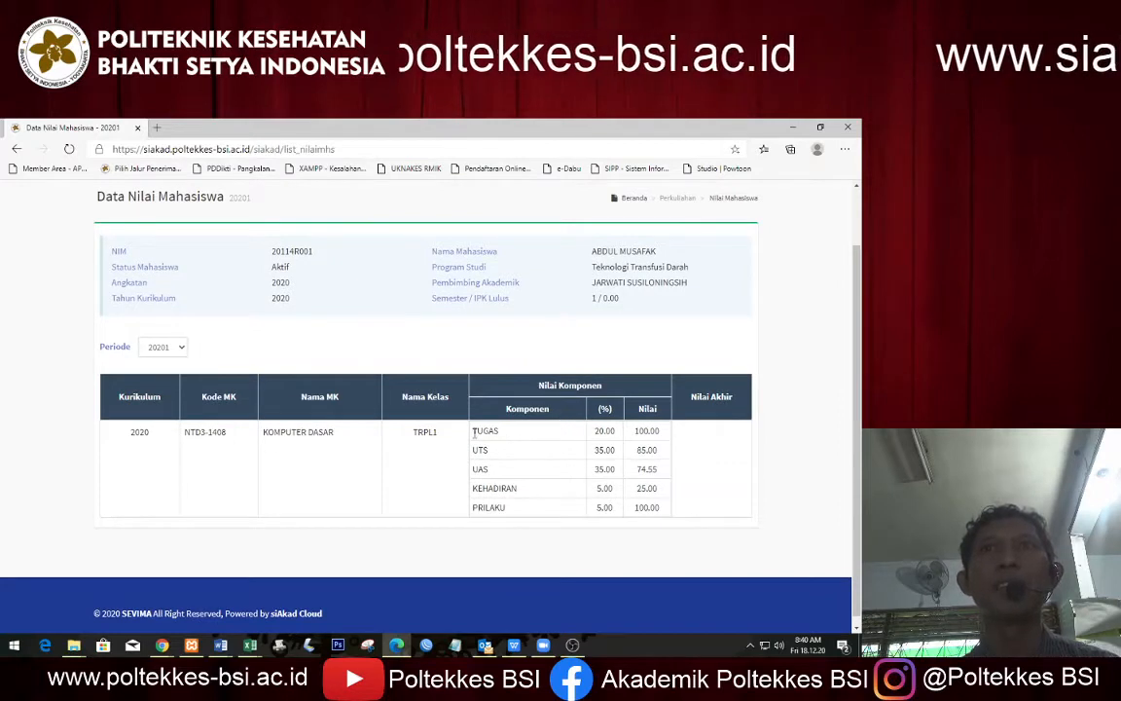
pyautogui.moveTo(477, 434); pyautogui.dragTo(619, 437)
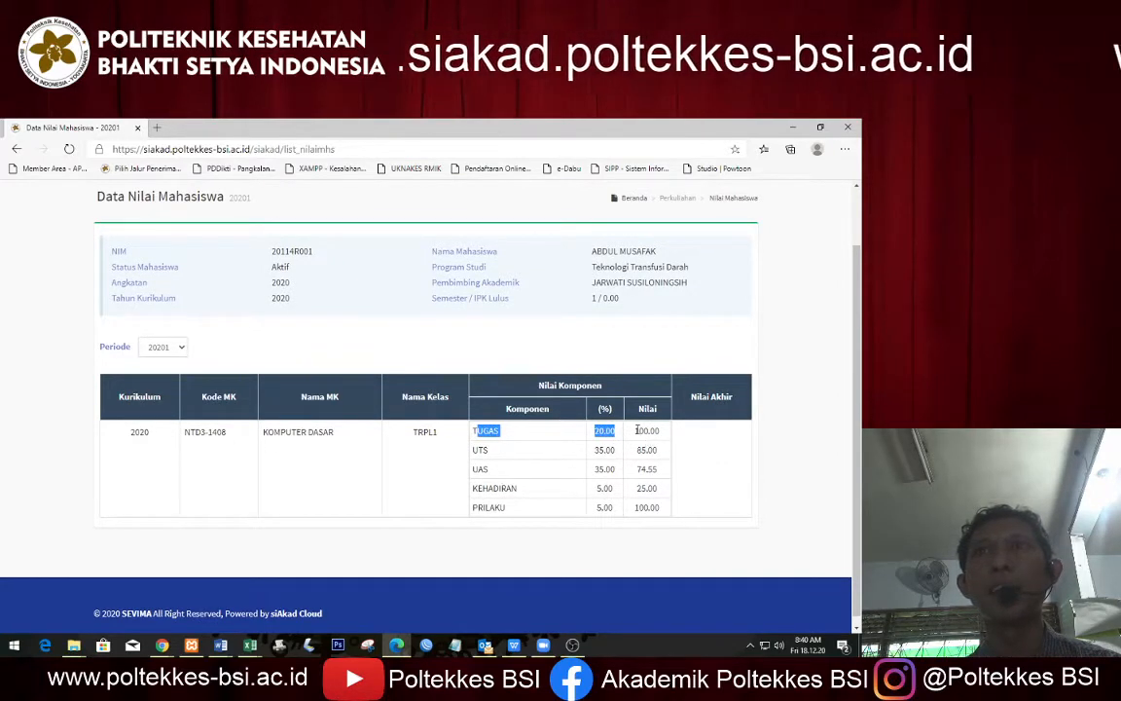
pyautogui.moveTo(636, 430); pyautogui.dragTo(661, 507)
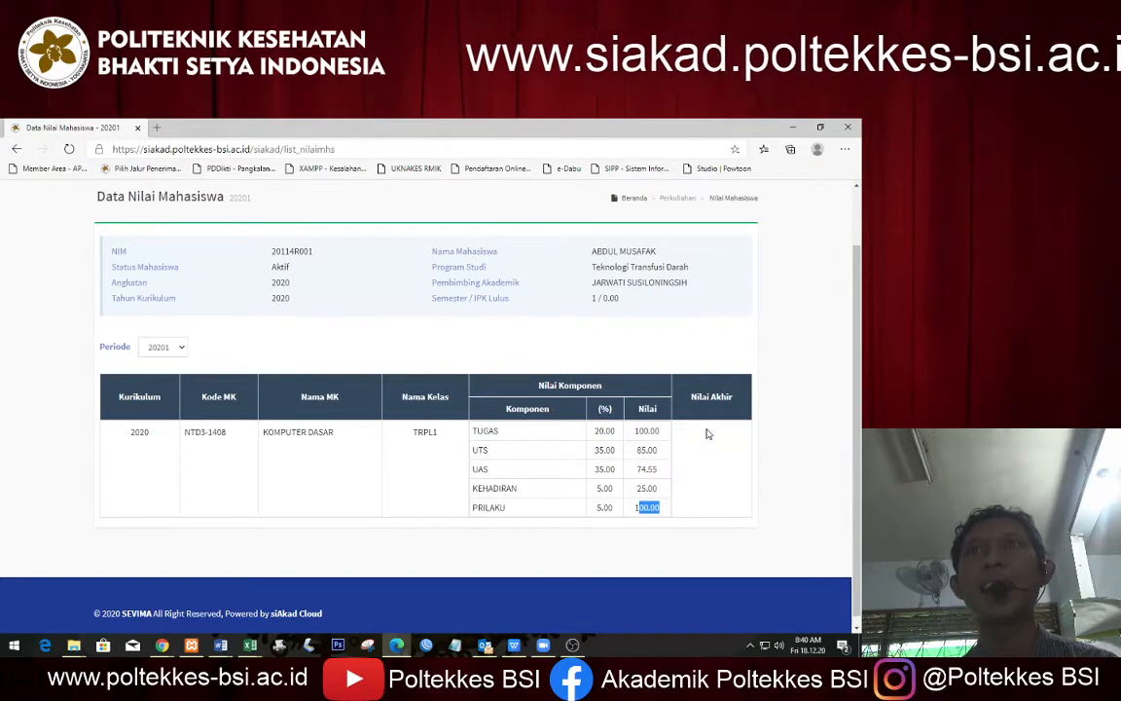
# Step: View the class grade actions in Chrome, then return to Edge and examine the student's TUGAS, UTS and UAS scores
pyautogui.hotkey('alt', 'Tab')
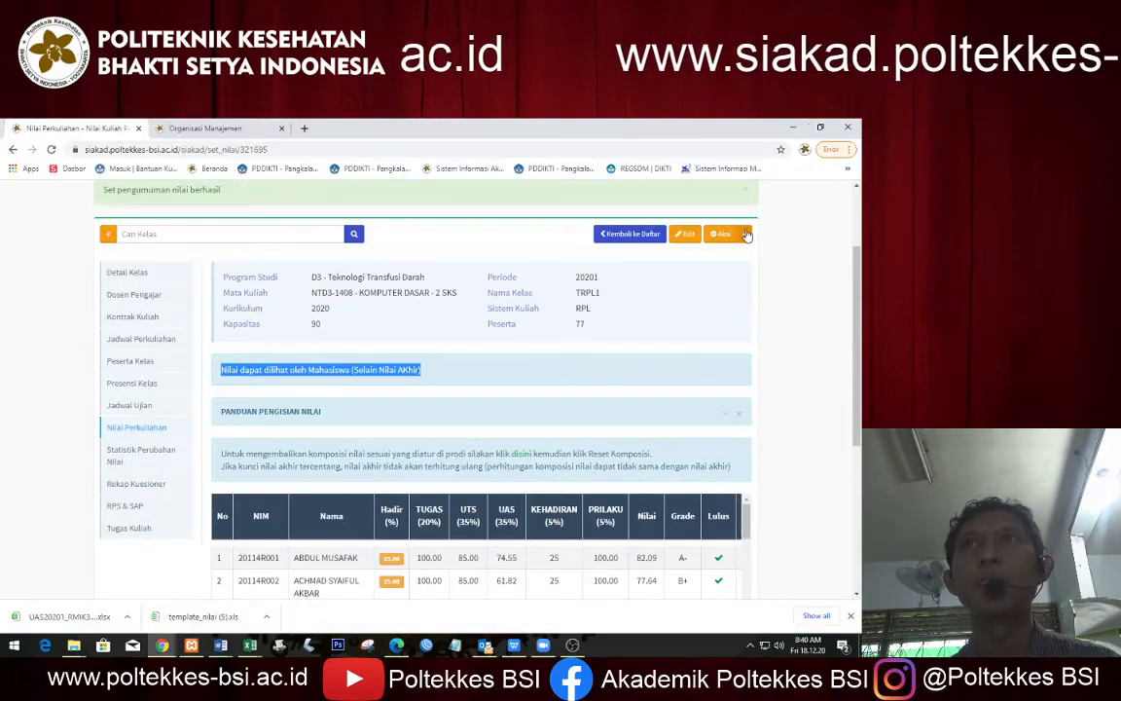
pyautogui.click(745, 233)
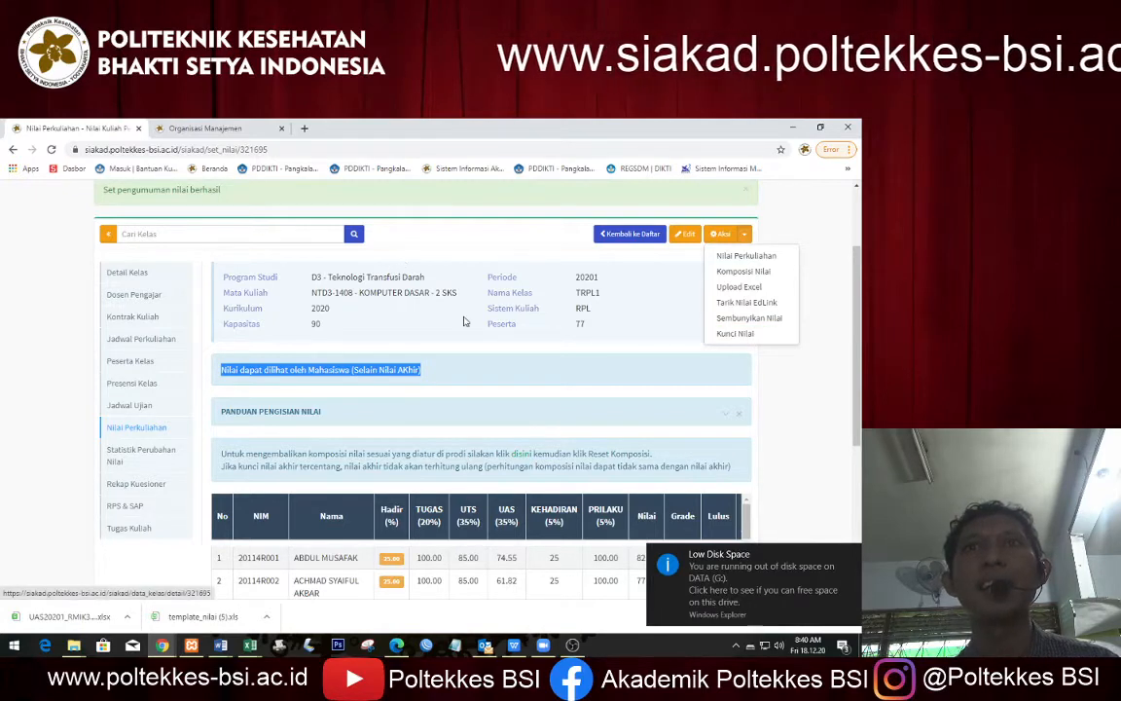
pyautogui.hotkey('alt', 'Tab')
pyautogui.click(604, 448)
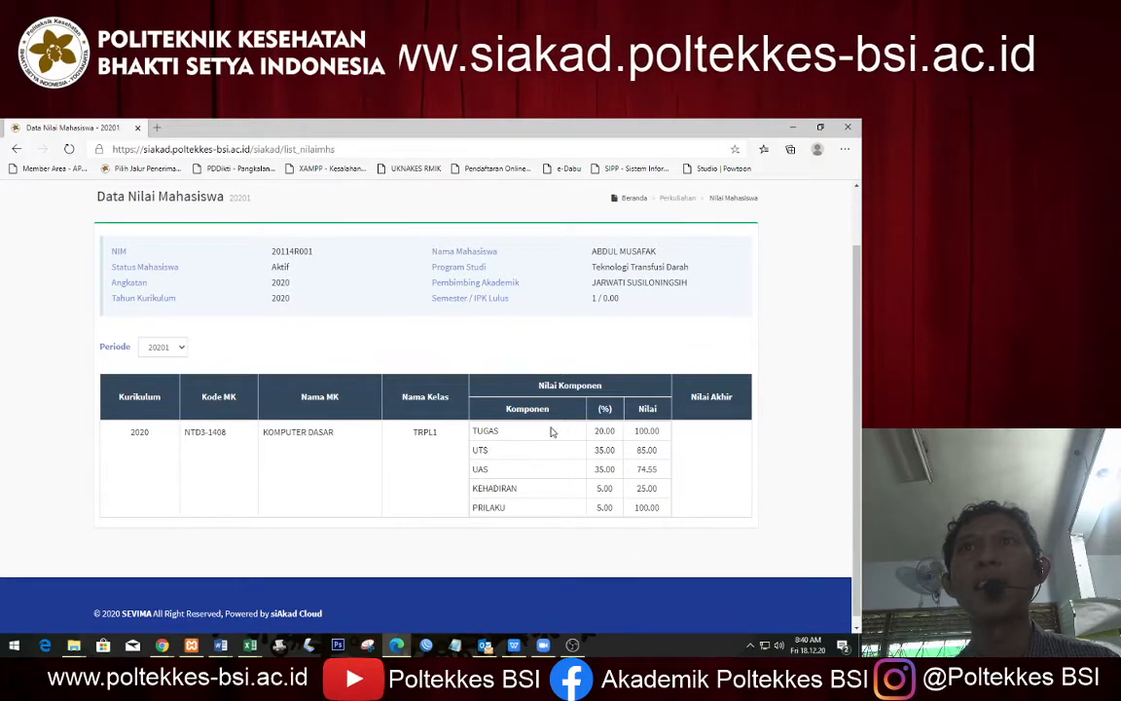
pyautogui.moveTo(638, 431); pyautogui.dragTo(659, 432)
pyautogui.doubleClick(647, 450)
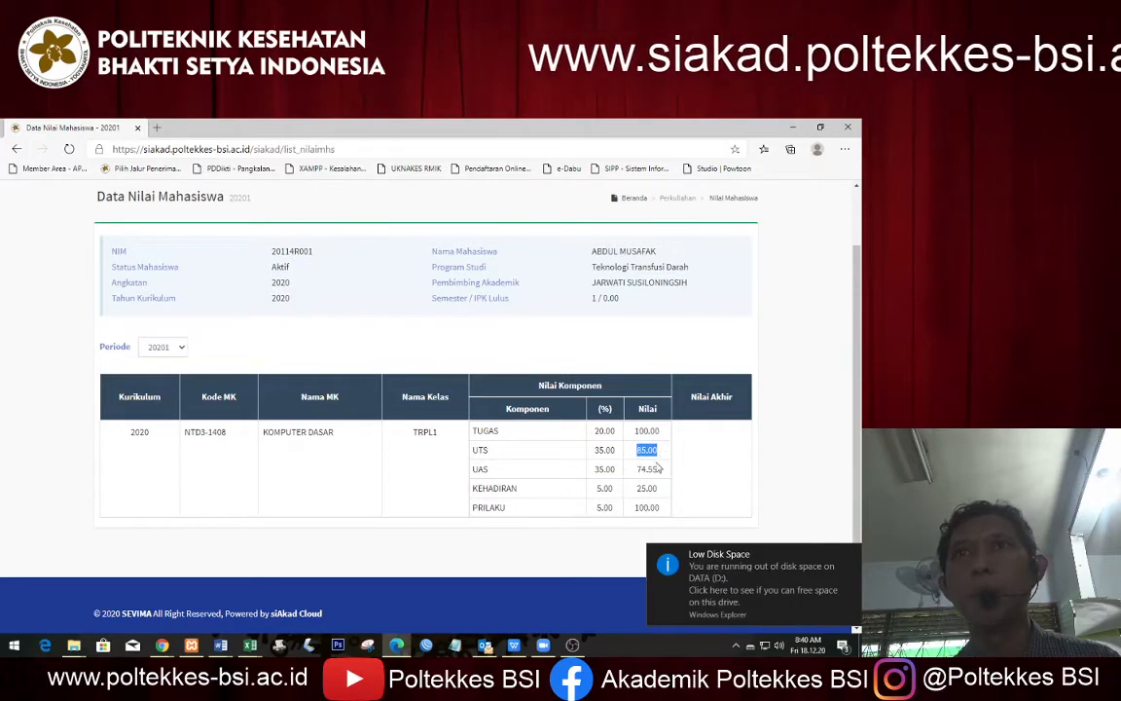
pyautogui.doubleClick(646, 469)
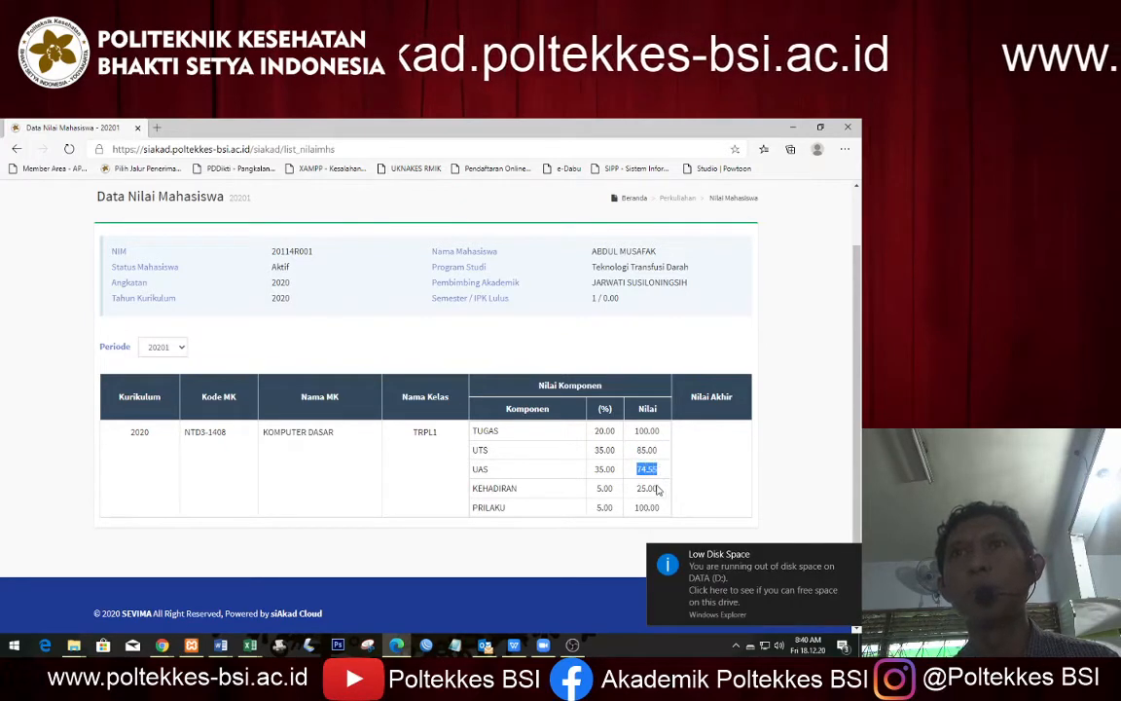
# Step: Switch to the class grades page in Chrome, lock the TRPL1 grades with Kunci Nilai and confirm
pyautogui.hotkey('alt', 'Tab')
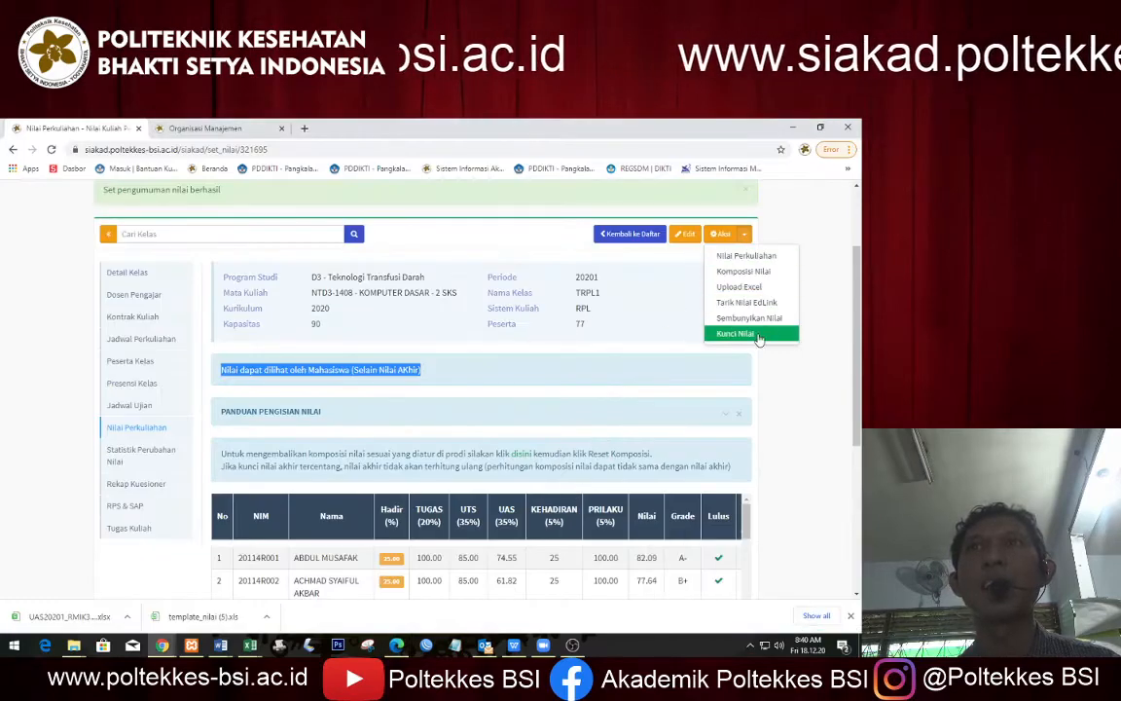
pyautogui.click(735, 333)
pyautogui.click(489, 229)
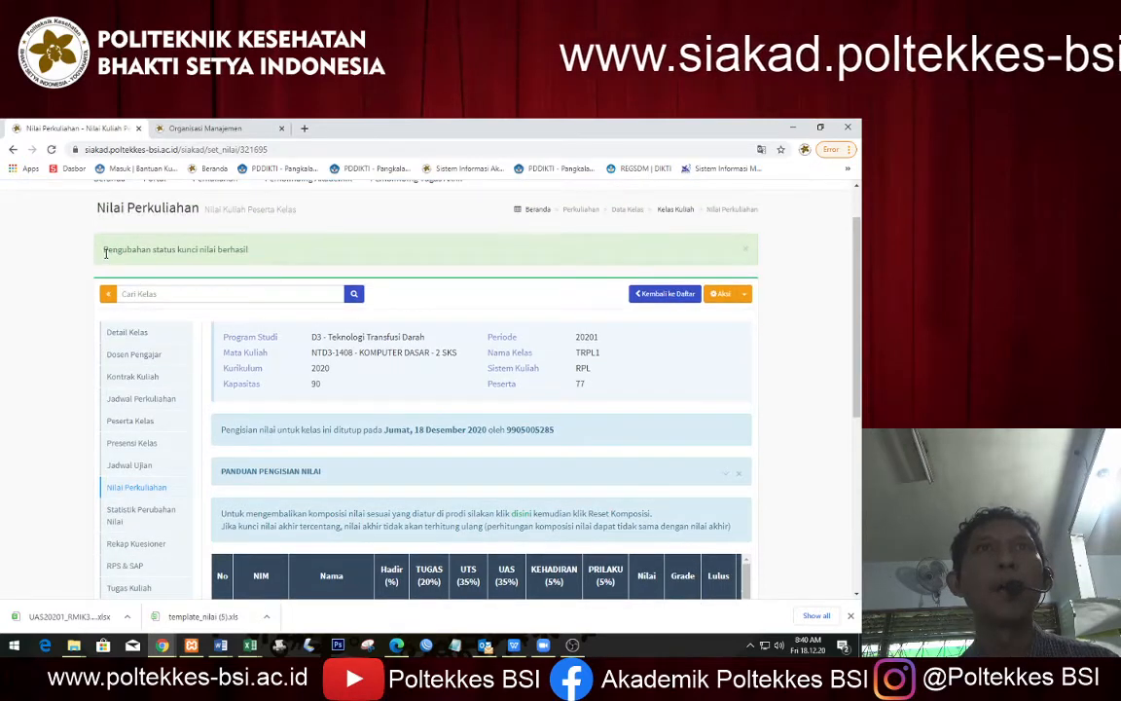
# Step: Return to the student's grade page in Edge, reload it and check the Nilai Akhir for KOMPUTER DASAR
pyautogui.hotkey('alt', 'Tab')
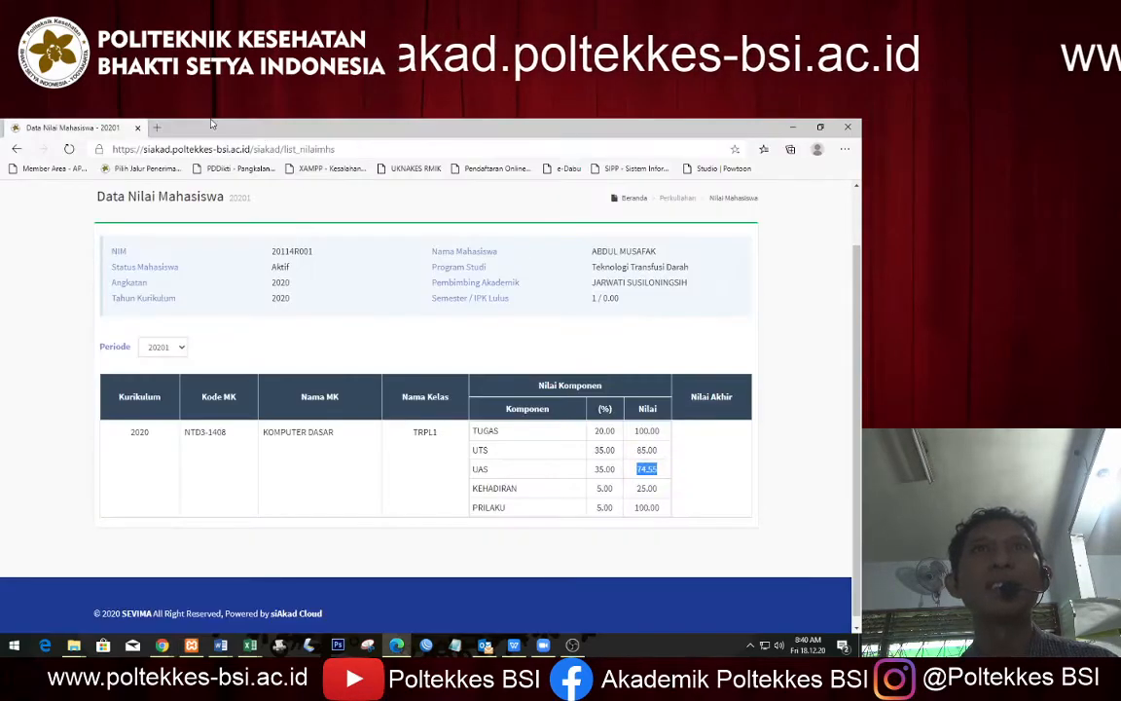
pyautogui.click(69, 149)
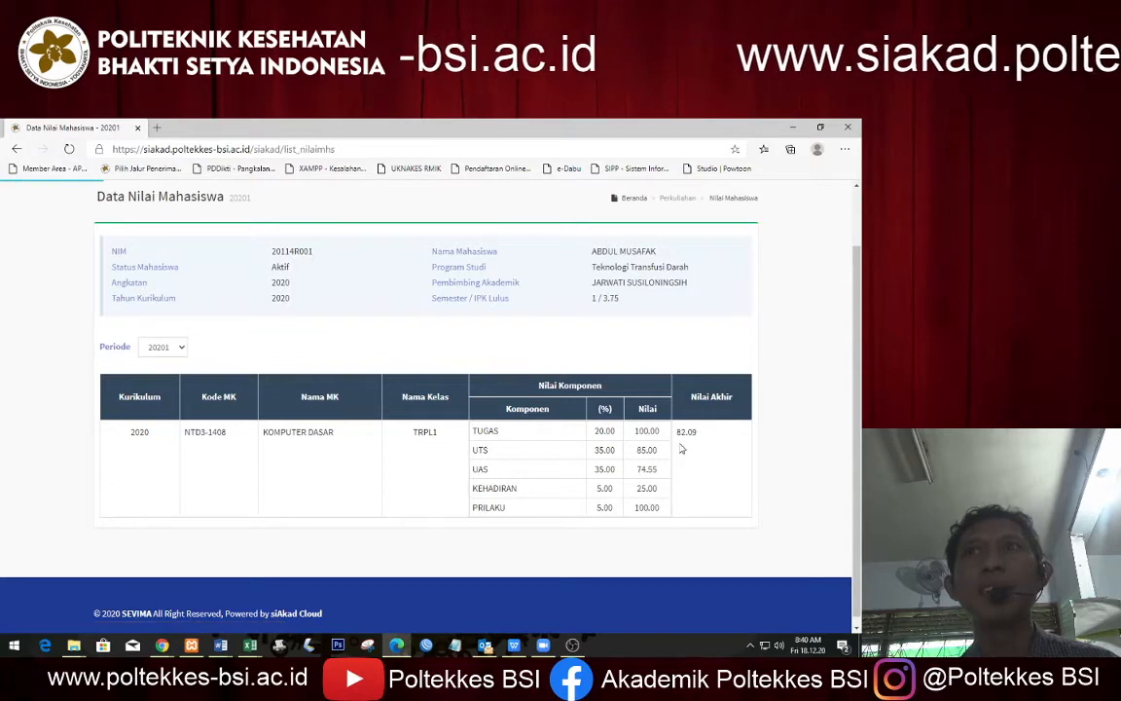
pyautogui.moveTo(678, 432); pyautogui.dragTo(702, 434)
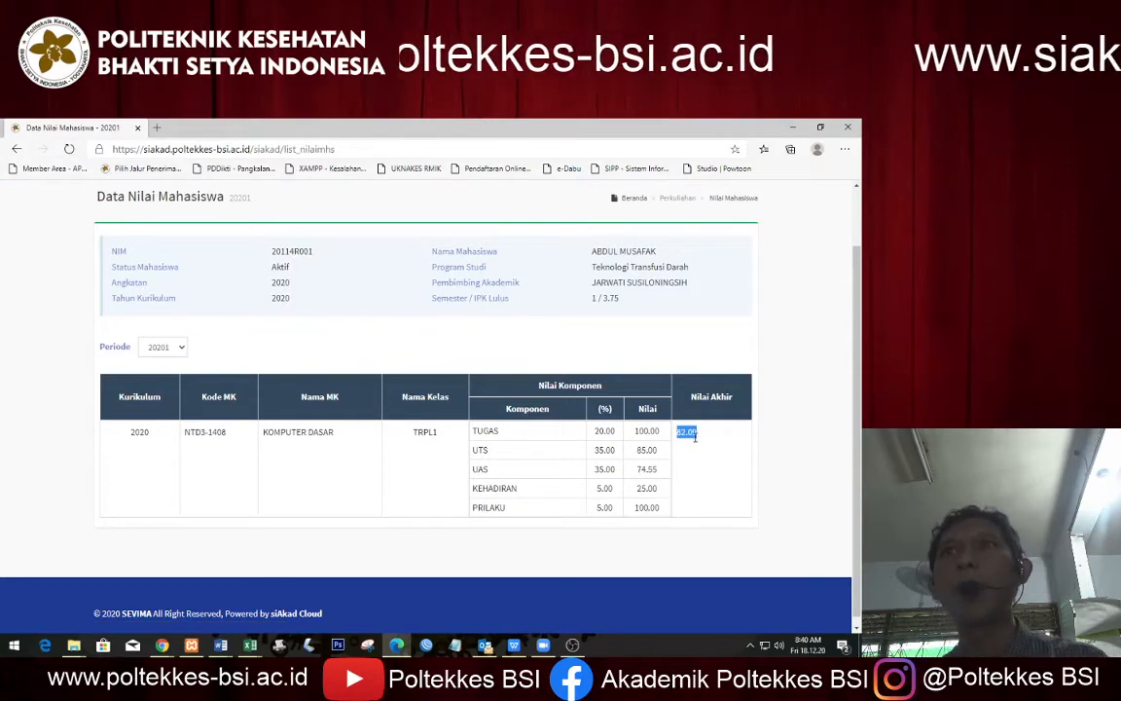
pyautogui.click(700, 483)
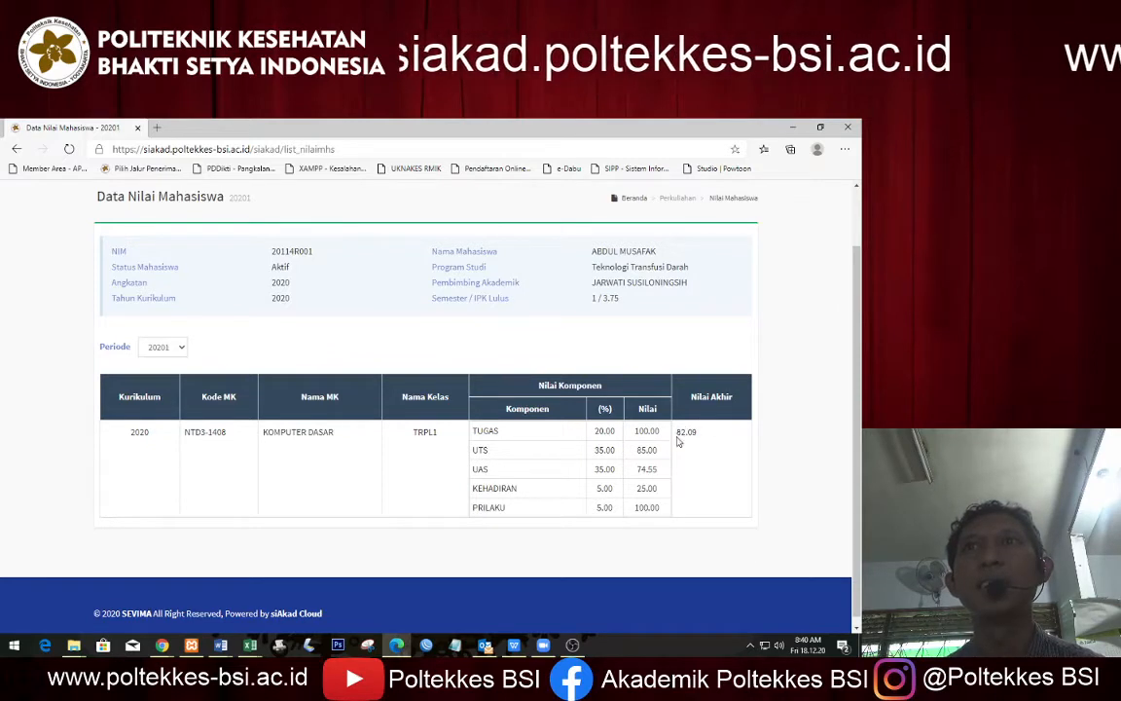
pyautogui.moveTo(679, 441); pyautogui.dragTo(709, 443)
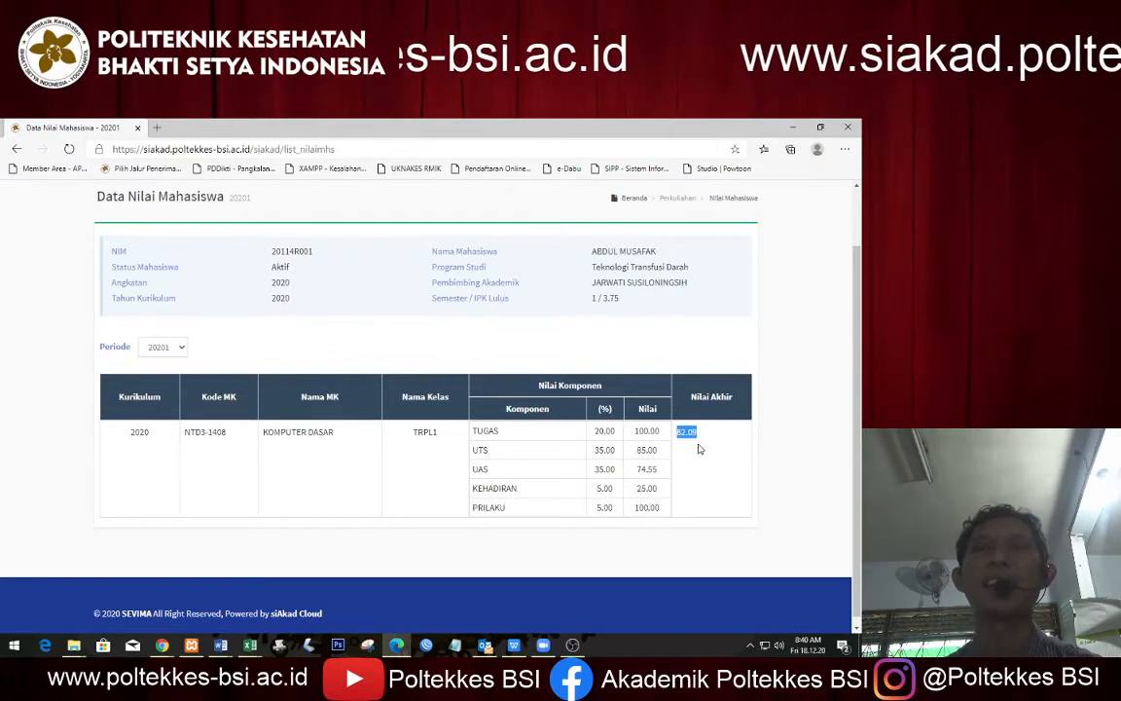